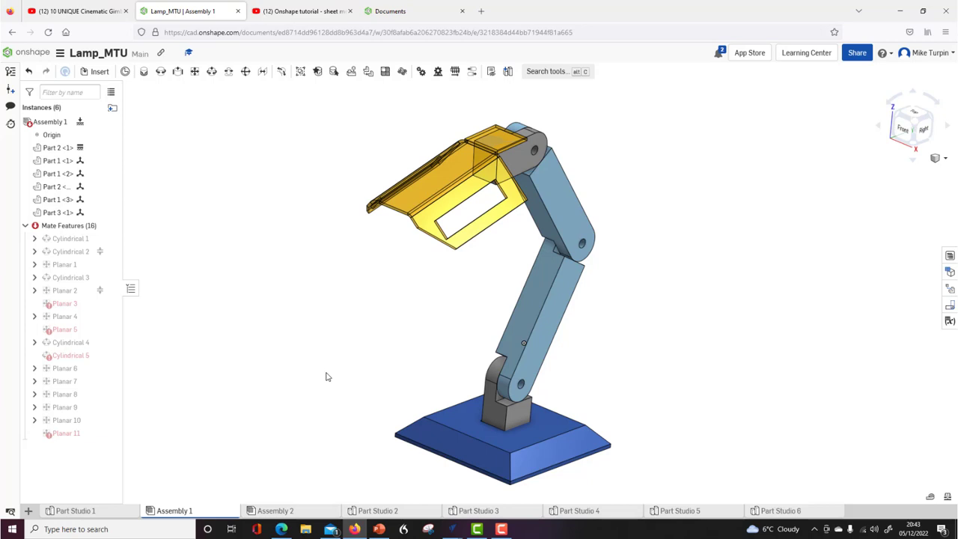
In Part Studio 6, sketch an upright rectangle about 22 by 71 mm around the origin on the Right plane.
left_click(782, 511)
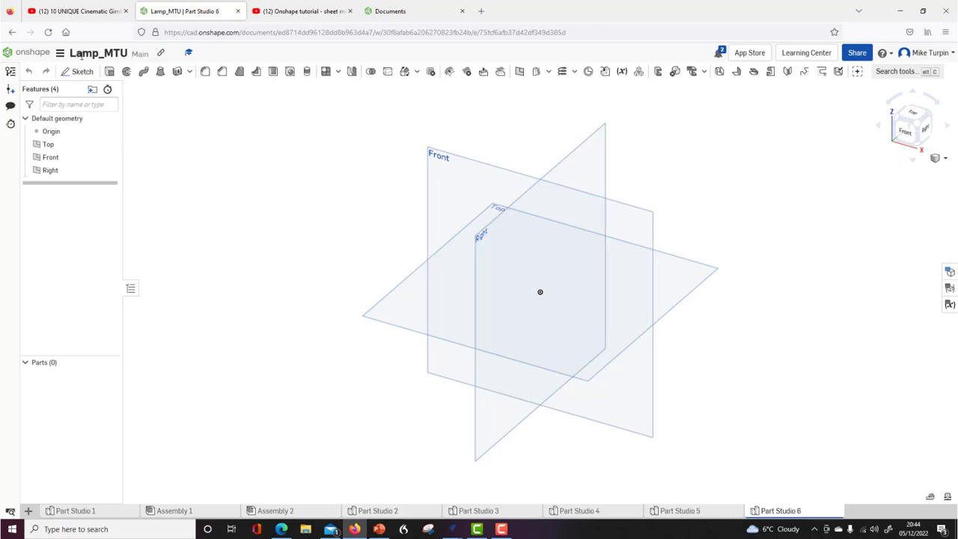
left_click(77, 75)
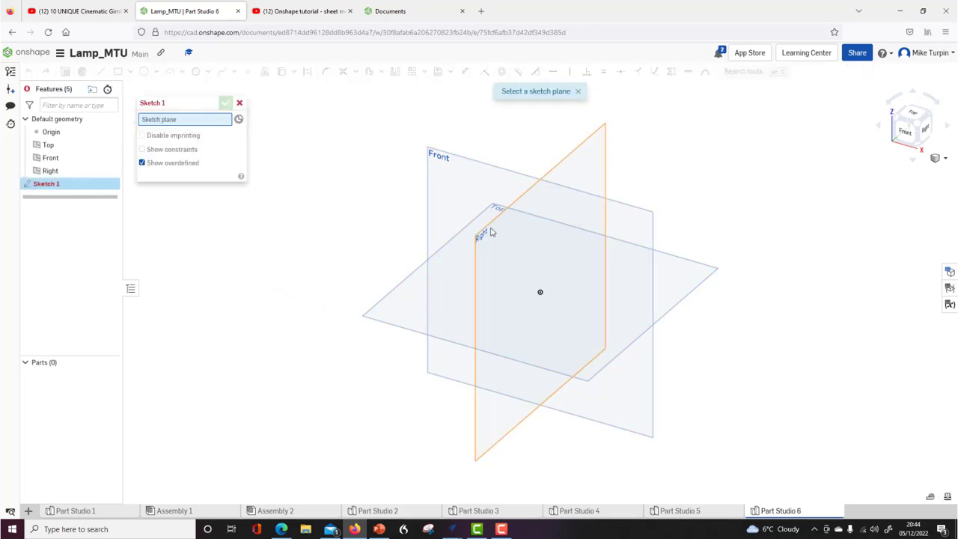
left_click(488, 237)
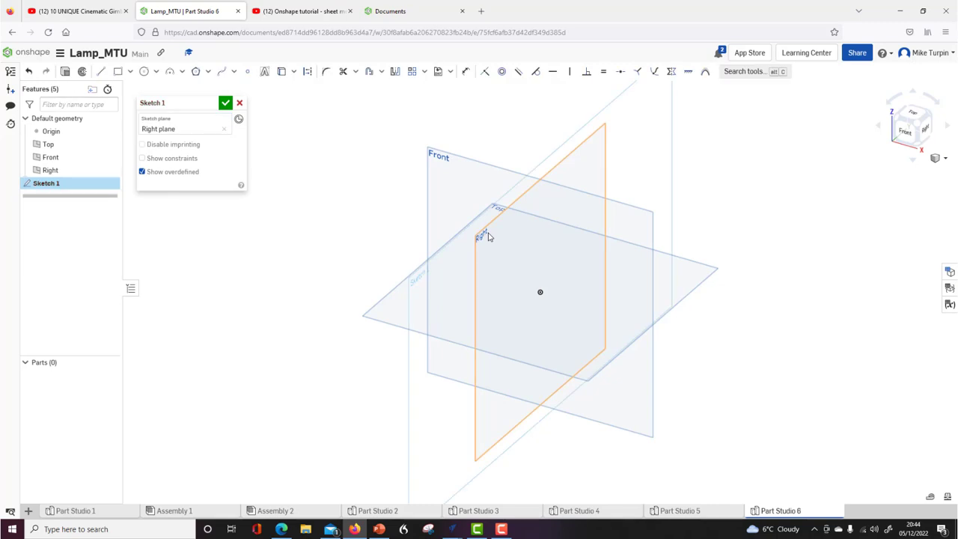
key("n")
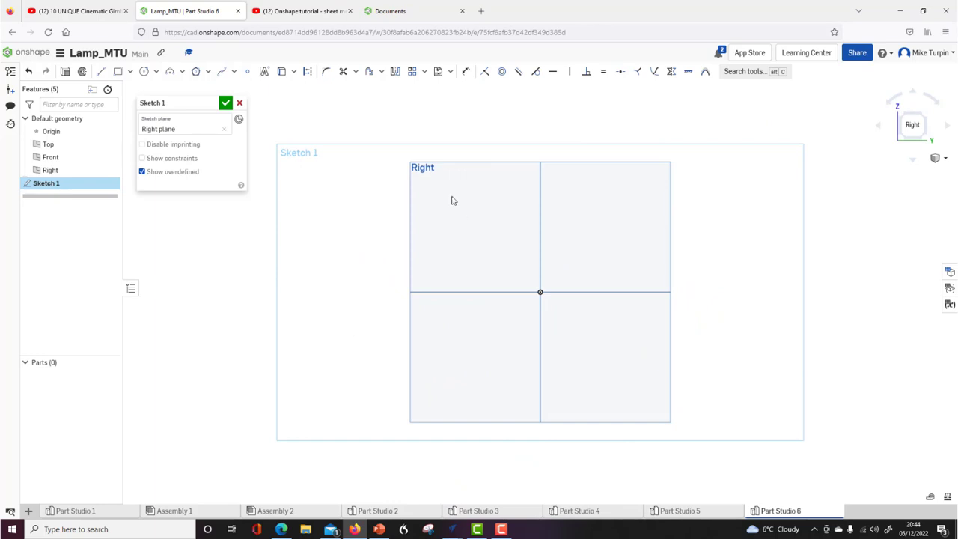
left_click(118, 72)
left_click(562, 360)
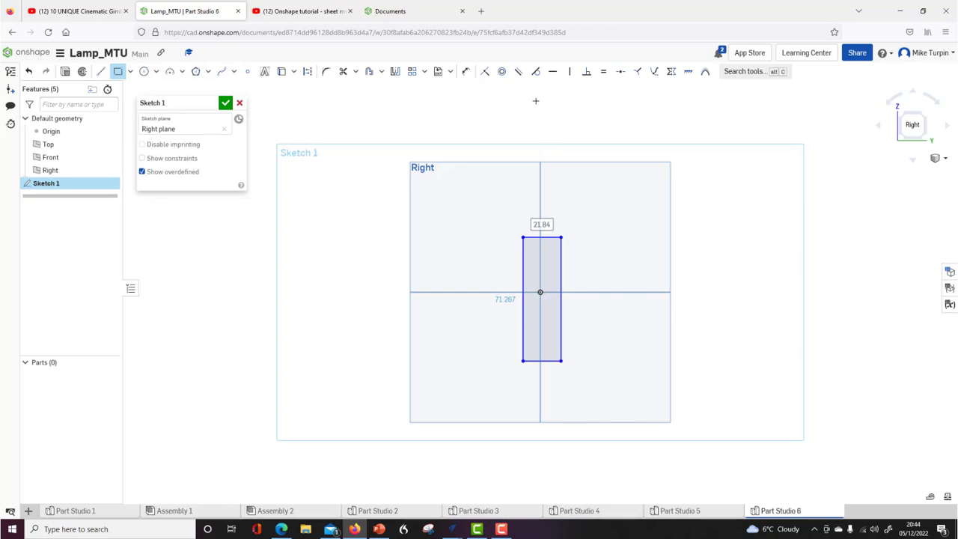
Dimension the rectangle's height on its right-hand edge and set it to 100 mm.
left_click(466, 73)
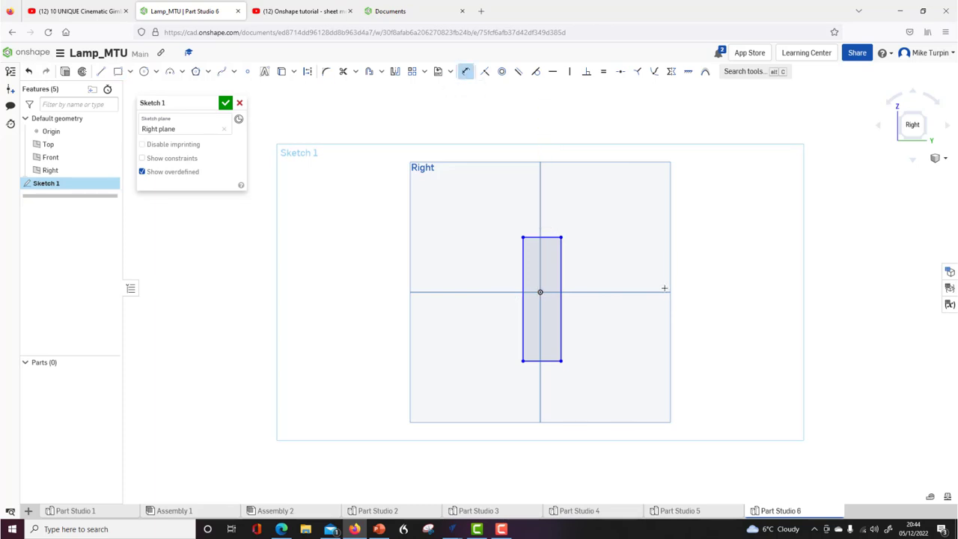
left_click(561, 309)
left_click(606, 310)
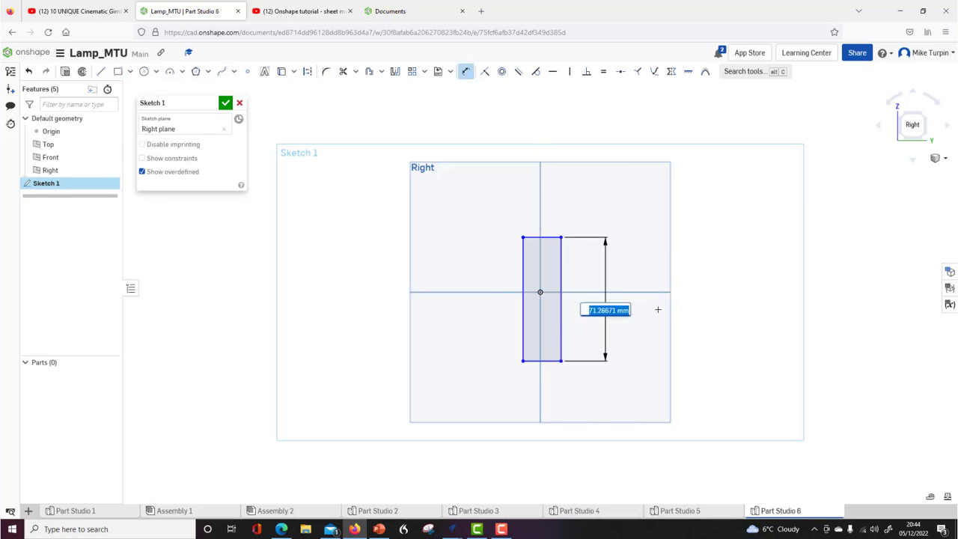
type("100")
key("Return")
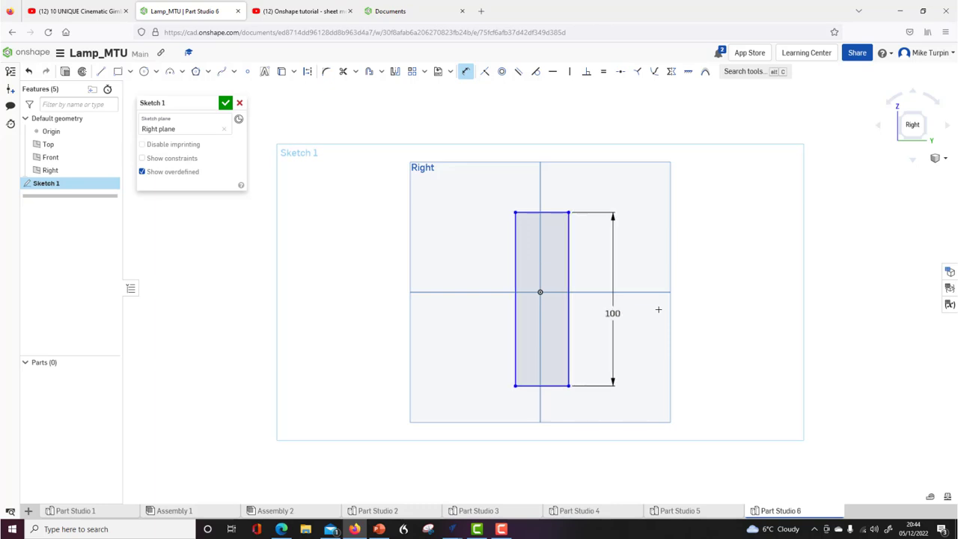
Dimension the rectangle's width between its two long edges as 20 mm, placed below the shape.
left_click(522, 235)
left_click(566, 239)
left_click(557, 456)
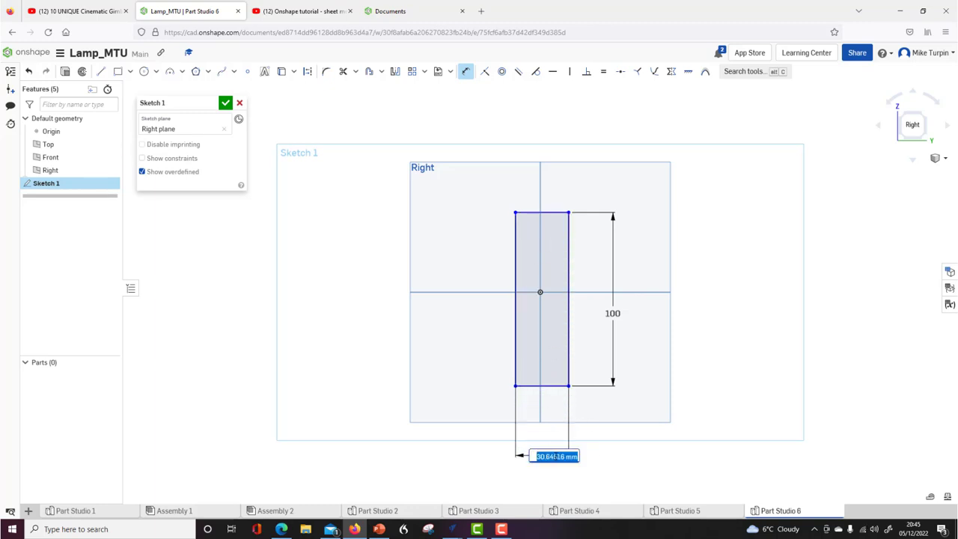
type("20")
key("Return")
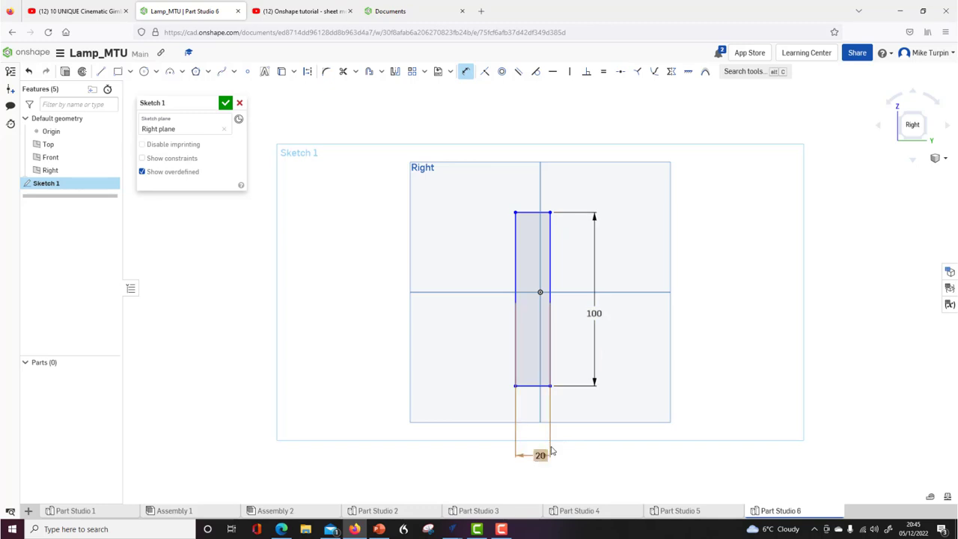
Set the rectangle's height to 80 mm and place both dimensions closer to the shape.
double_click(595, 314)
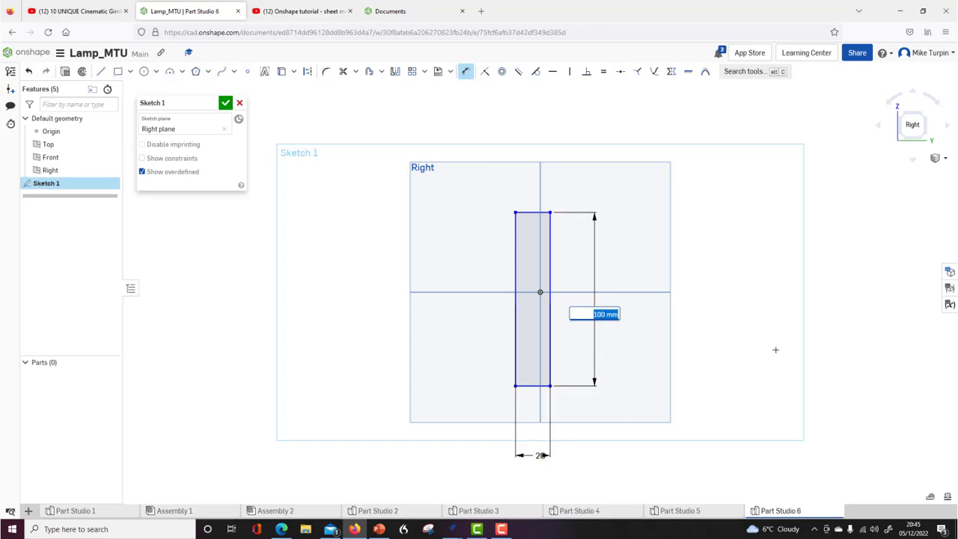
type("80")
key("Return")
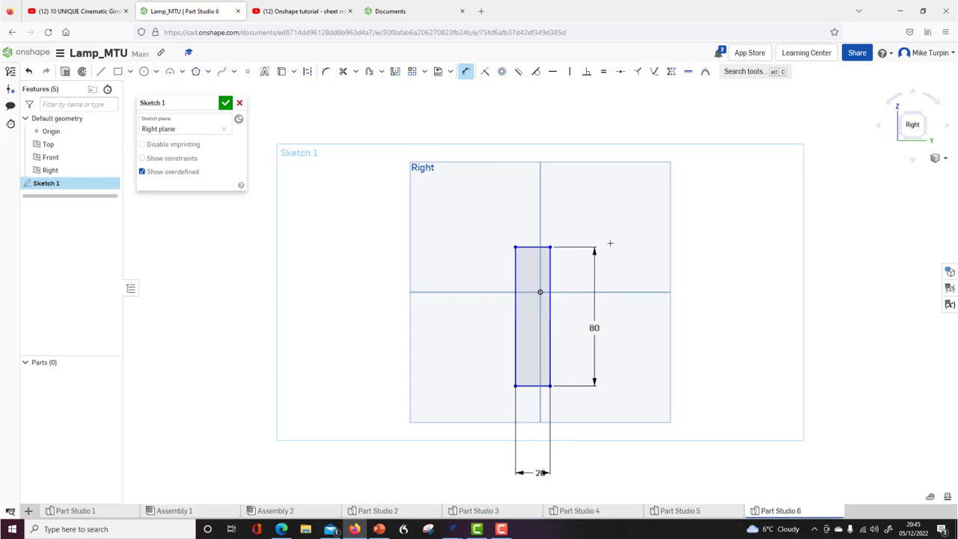
scroll(483, 248, "up", 3)
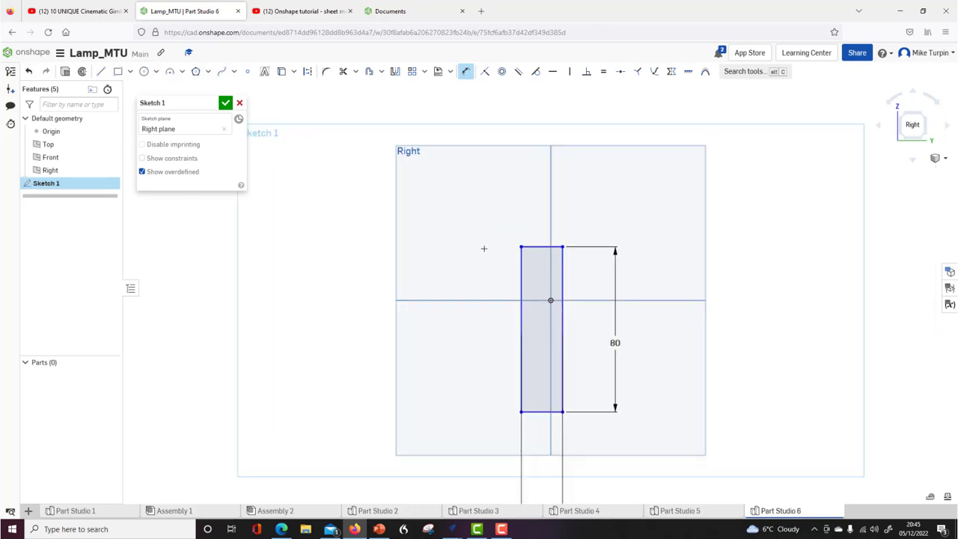
scroll(484, 248, "down", 1)
left_click(536, 419)
left_click_drag(593, 327, 574, 313)
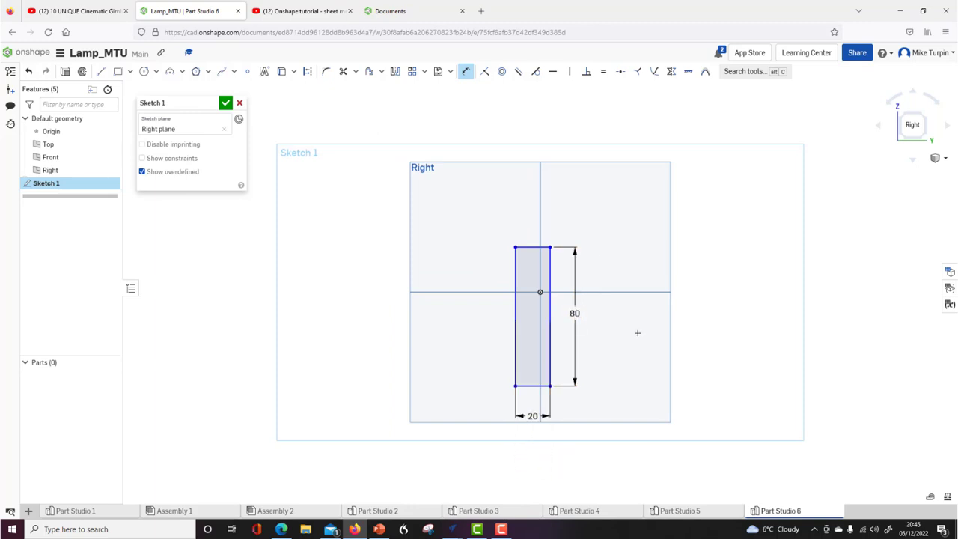
Check the default length unit in the document's workspace units.
left_click(61, 55)
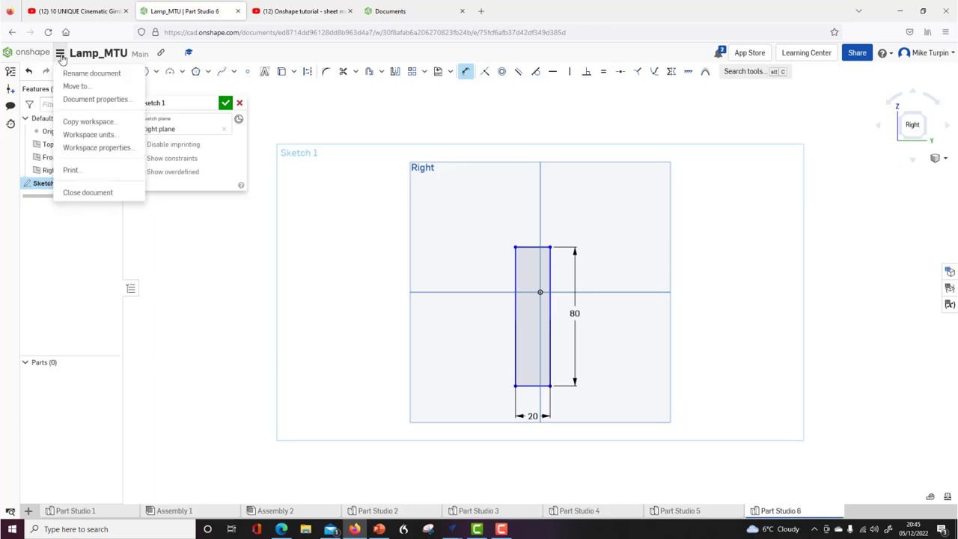
left_click(89, 139)
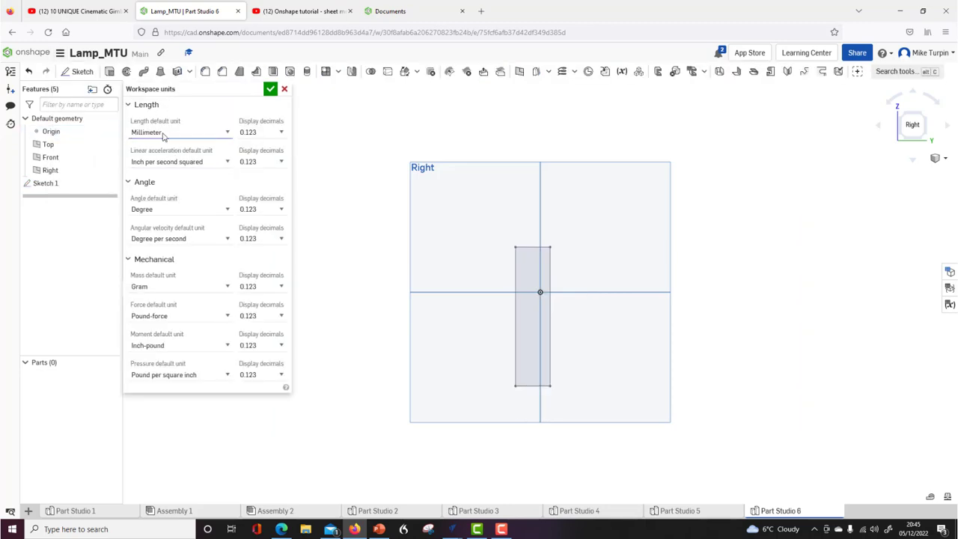
left_click(271, 89)
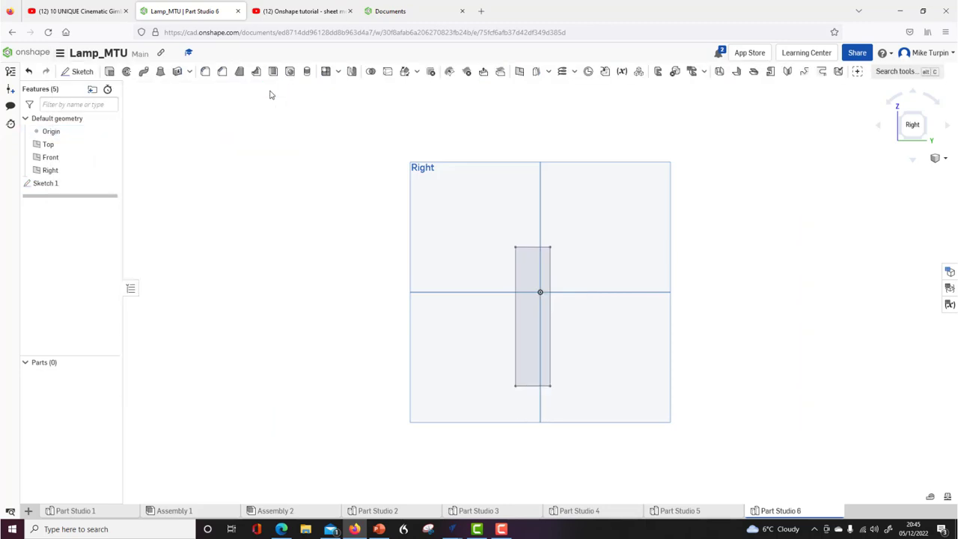
Reopen Sketch 1 for editing and fillet the rectangle's upper-left corner with a 10 mm radius.
scroll(571, 291, "up", 3)
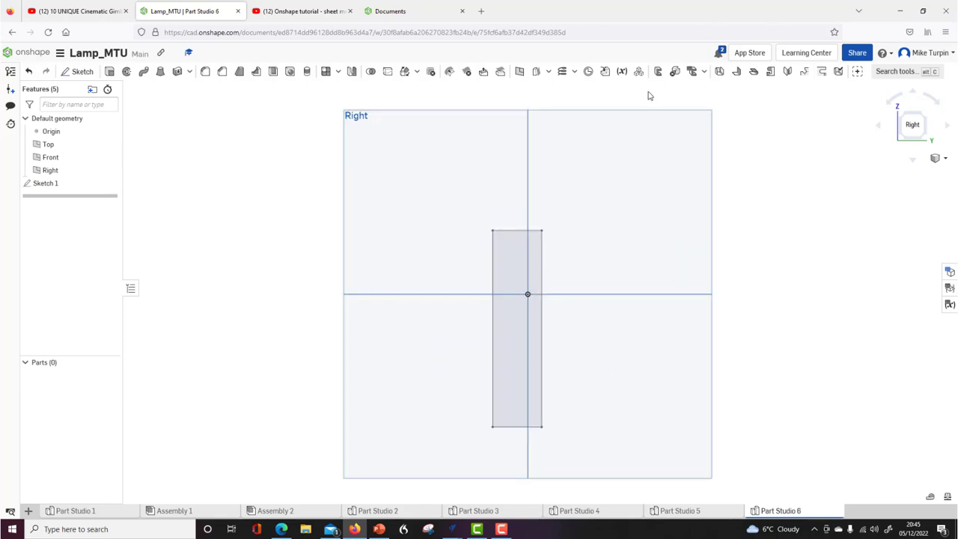
scroll(648, 92, "down", 1)
right_click(61, 185)
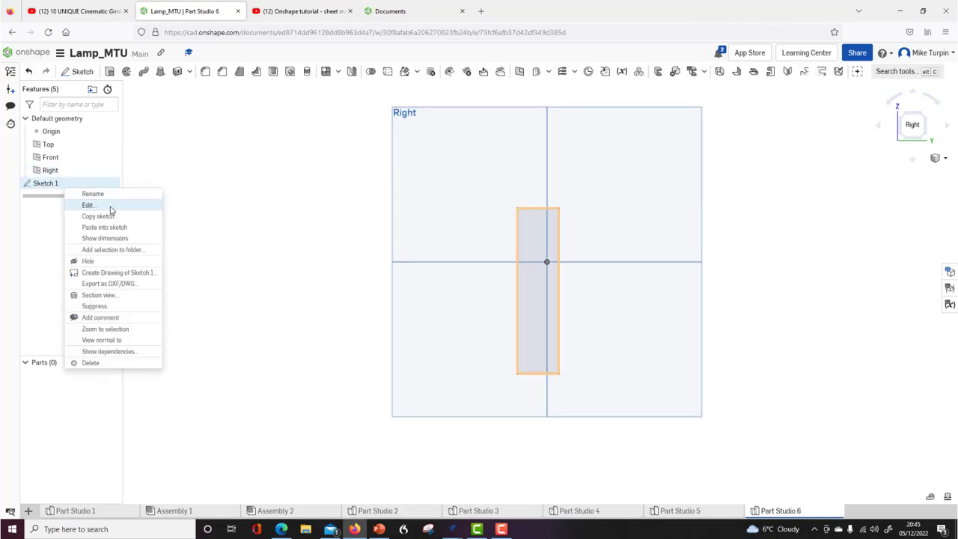
left_click(97, 207)
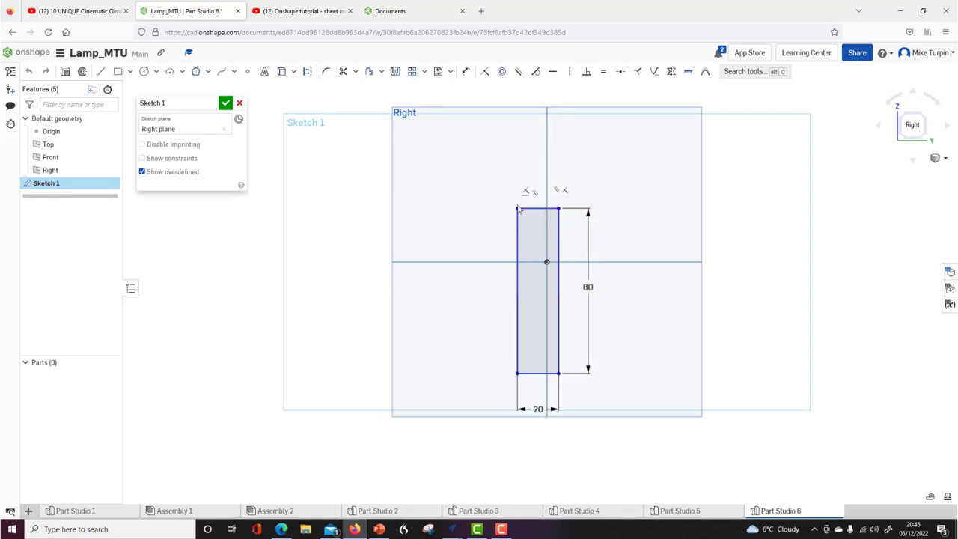
left_click(532, 327)
left_click(325, 72)
left_click_drag(517, 208, 544, 209)
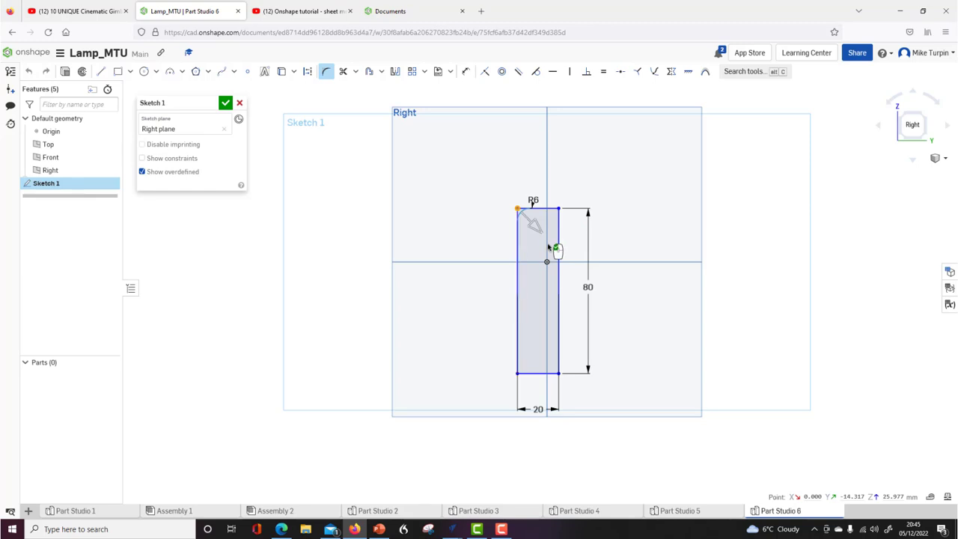
double_click(532, 201)
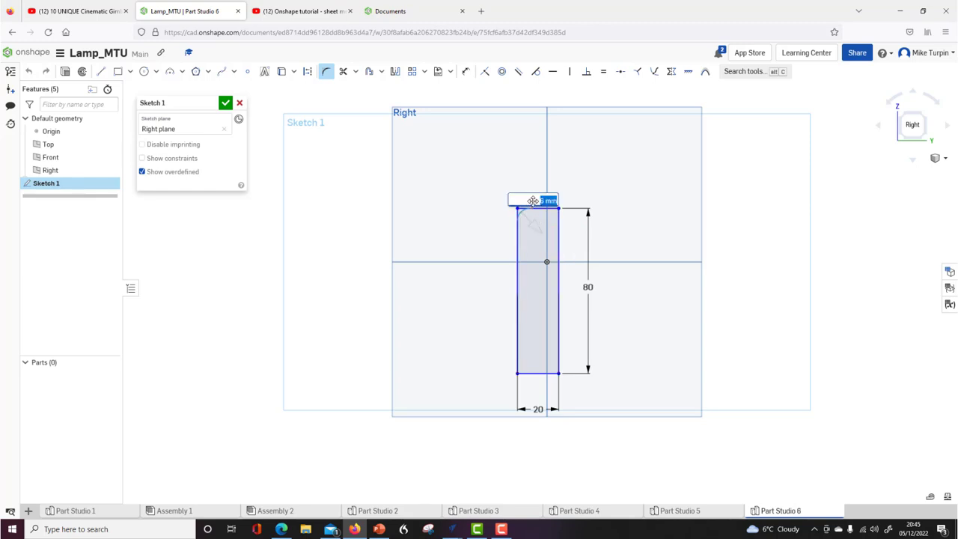
type("10")
key("Return")
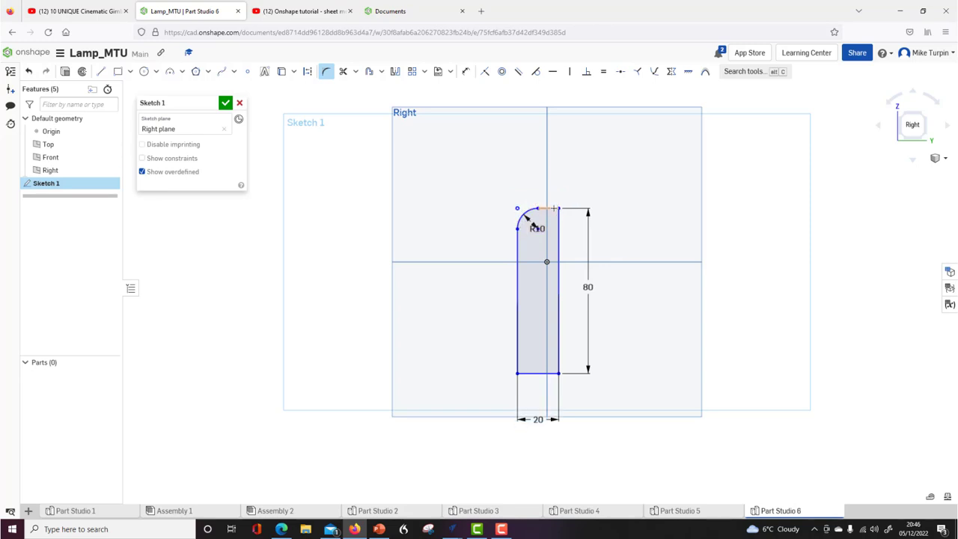
Fillet the rectangle's three remaining corners with a 10 mm radius to round both ends, and finish the sketch.
left_click(533, 224)
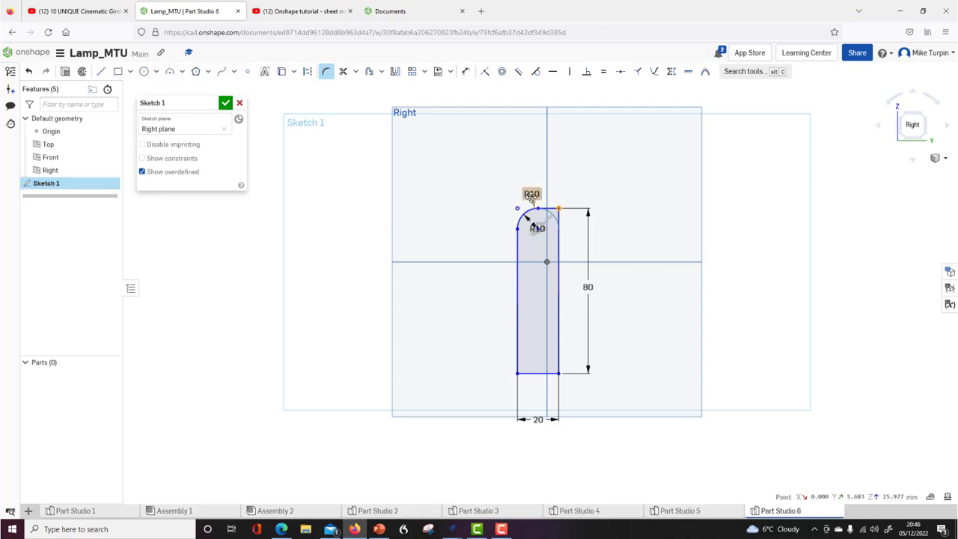
left_click(516, 372)
left_click(559, 372)
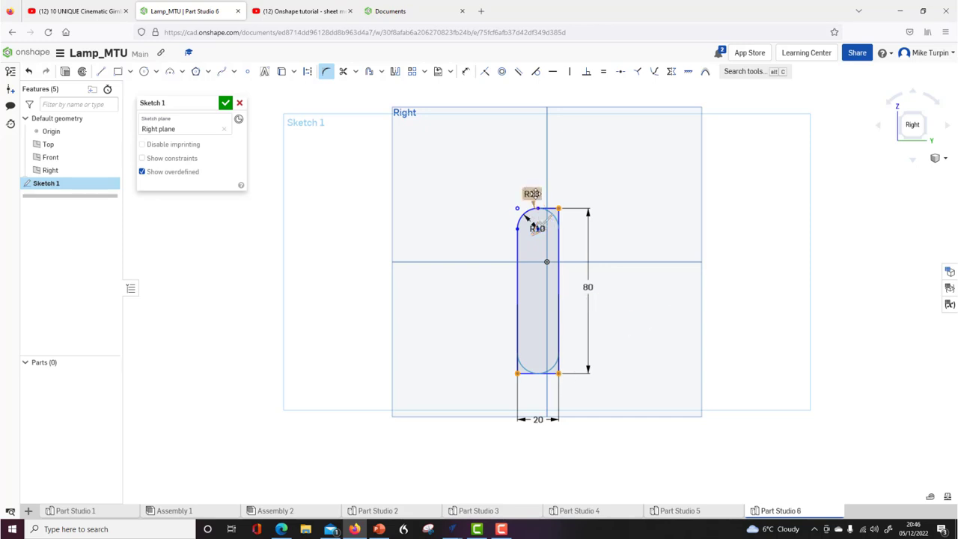
left_click(580, 328)
right_click_drag(491, 383, 514, 397)
mouse_move(515, 395)
right_mouse_down()
mouse_move(499, 369)
mouse_move(443, 377)
mouse_move(512, 368)
mouse_move(537, 398)
mouse_move(523, 389)
mouse_move(454, 398)
mouse_move(465, 424)
mouse_move(451, 409)
mouse_move(462, 391)
mouse_move(459, 405)
right_mouse_up()
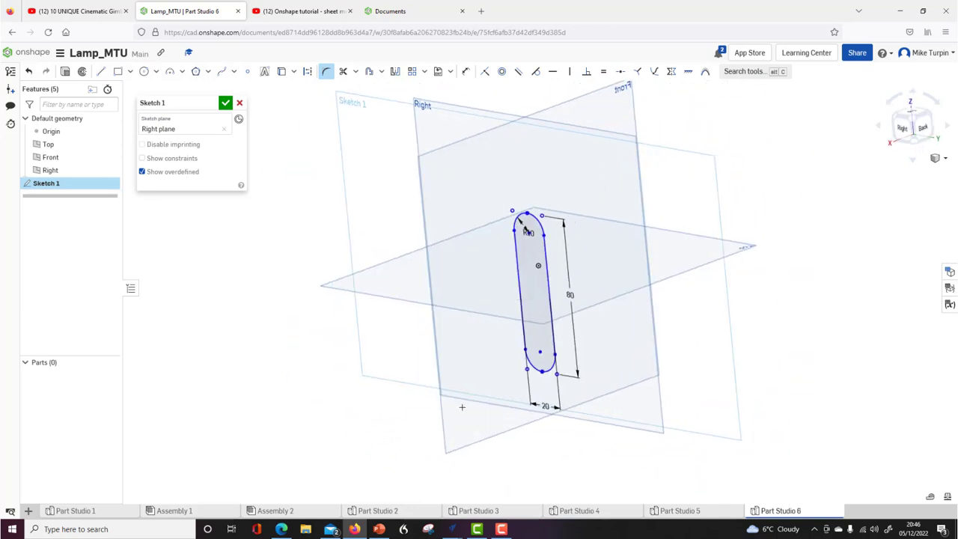
key("n")
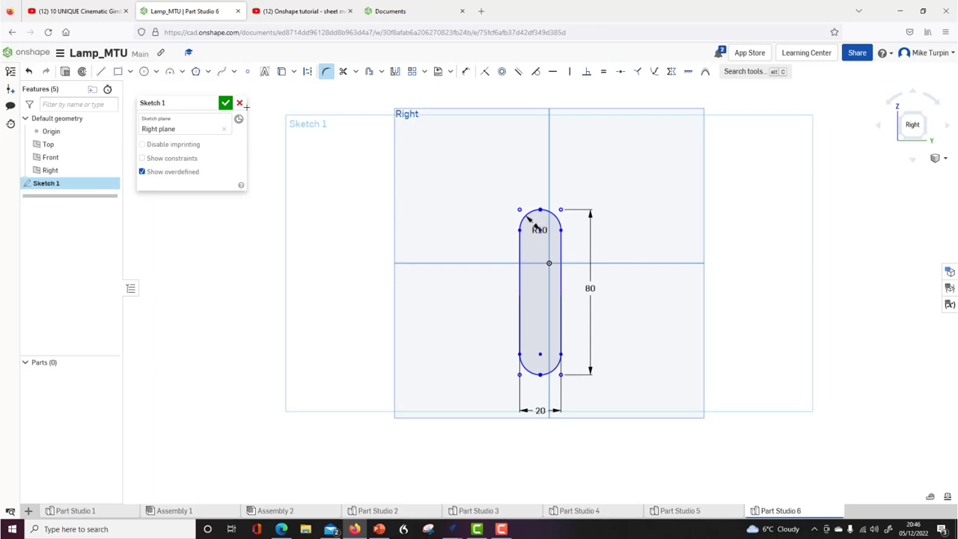
left_click(226, 104)
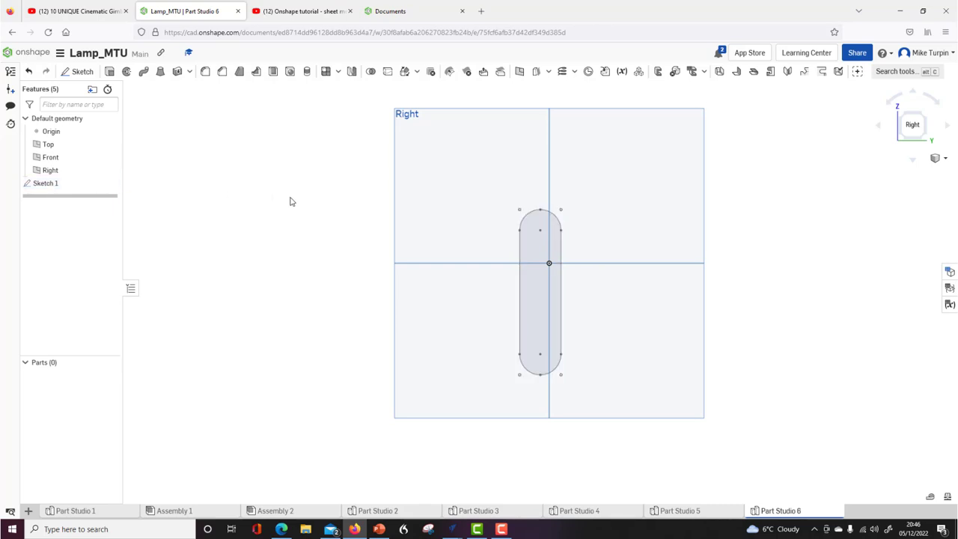
right_click(59, 185)
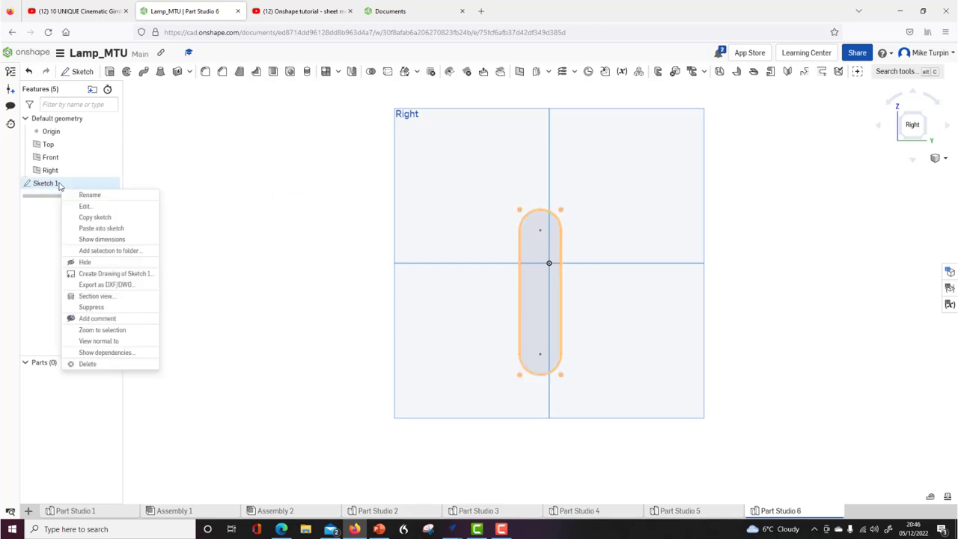
left_click(290, 202)
right_click_drag(272, 195, 322, 193)
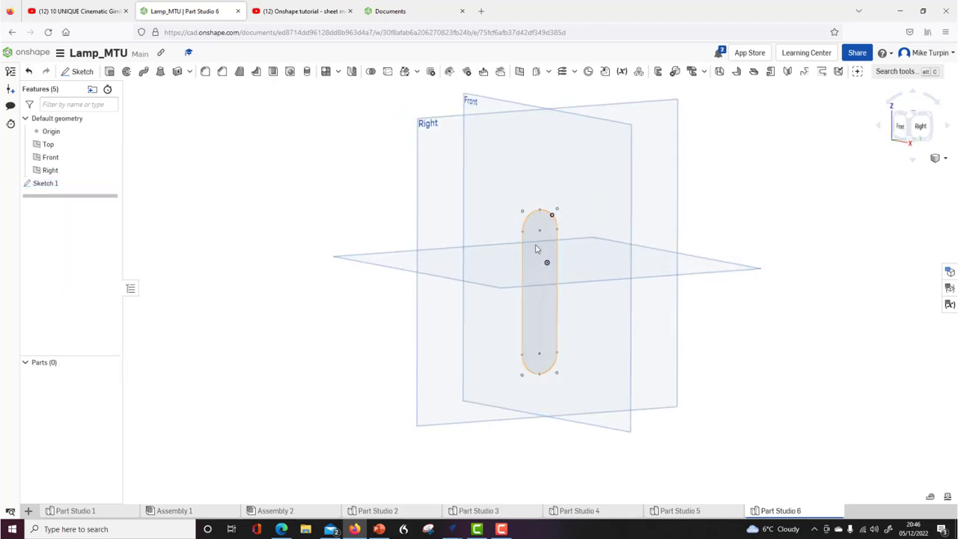
left_click(110, 73)
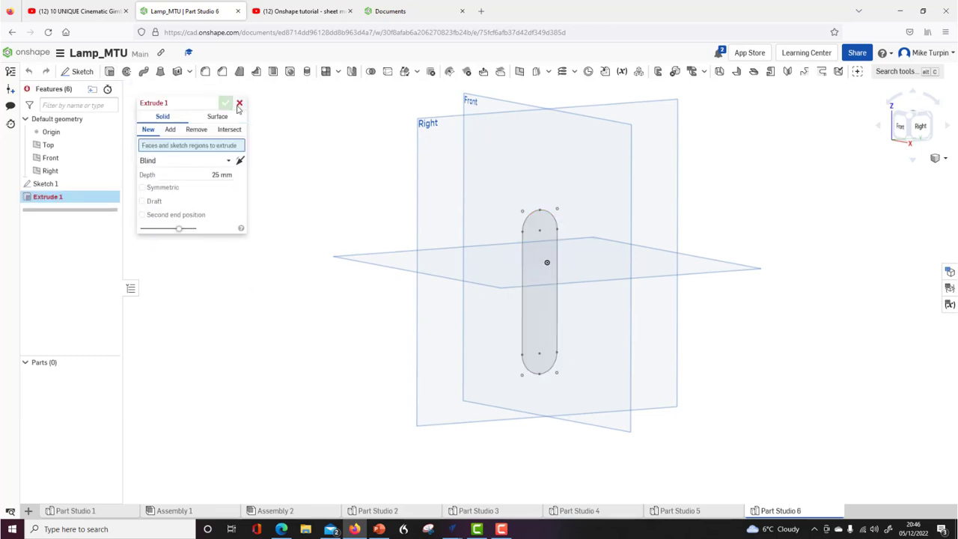
left_click(239, 104)
Extrude the round-ended Sketch 1 profile as a new solid with a blind depth of 16 mm.
right_click(536, 318)
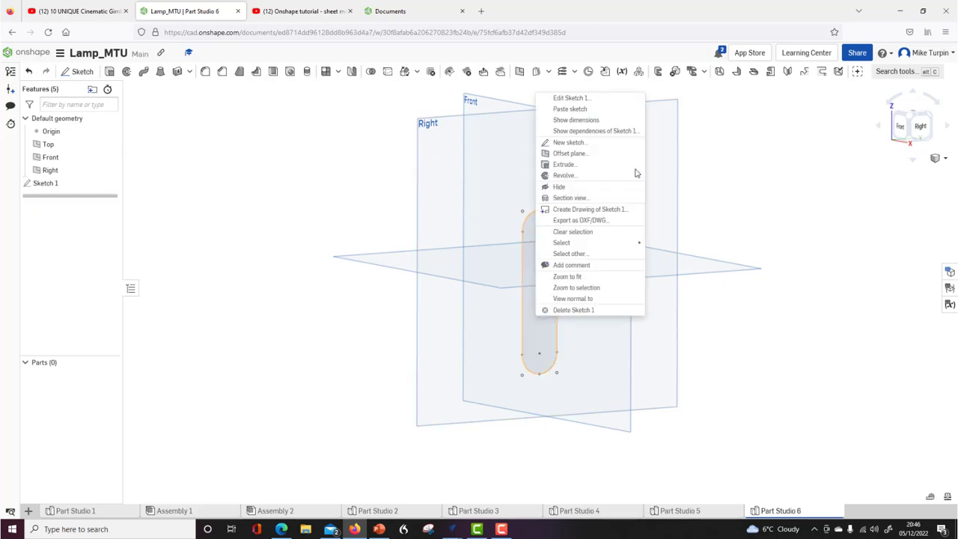
left_click(571, 166)
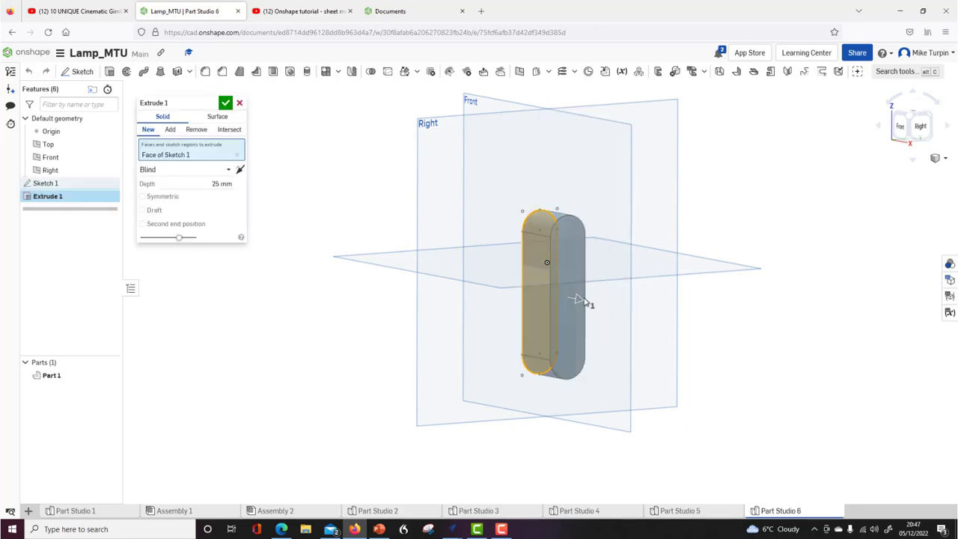
left_click_drag(581, 301, 569, 298)
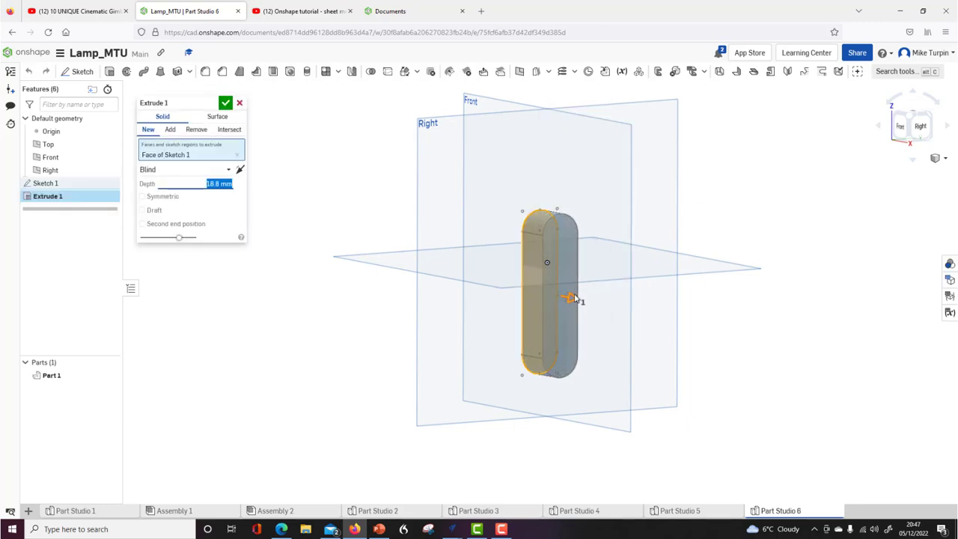
left_click(208, 183)
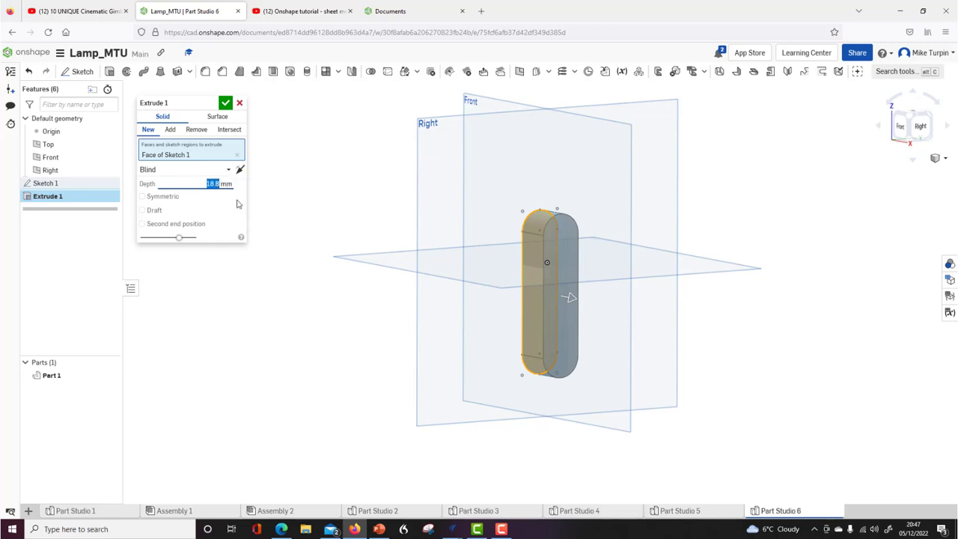
type("1")
left_click(225, 103)
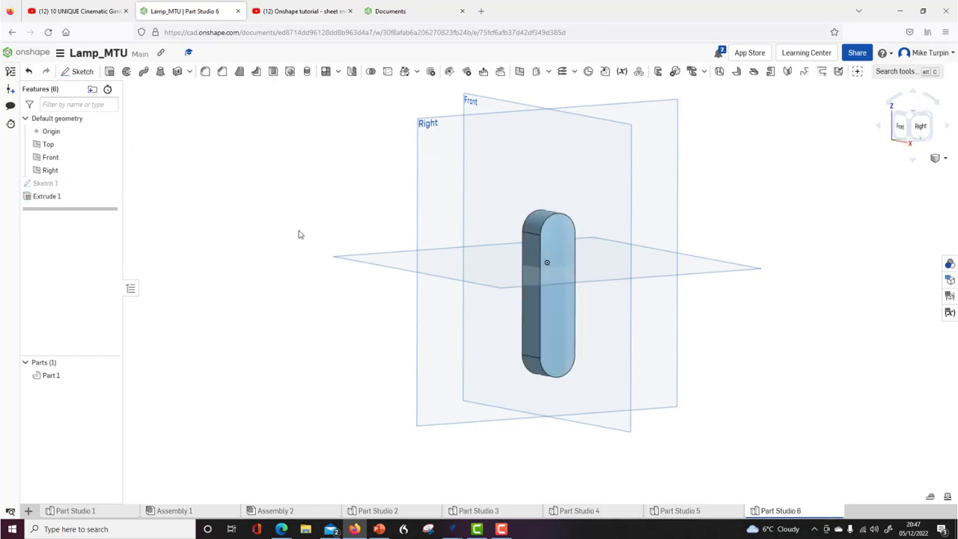
Edit the extrusion of the round-ended profile and set its depth to 12 mm.
key("shift+1")
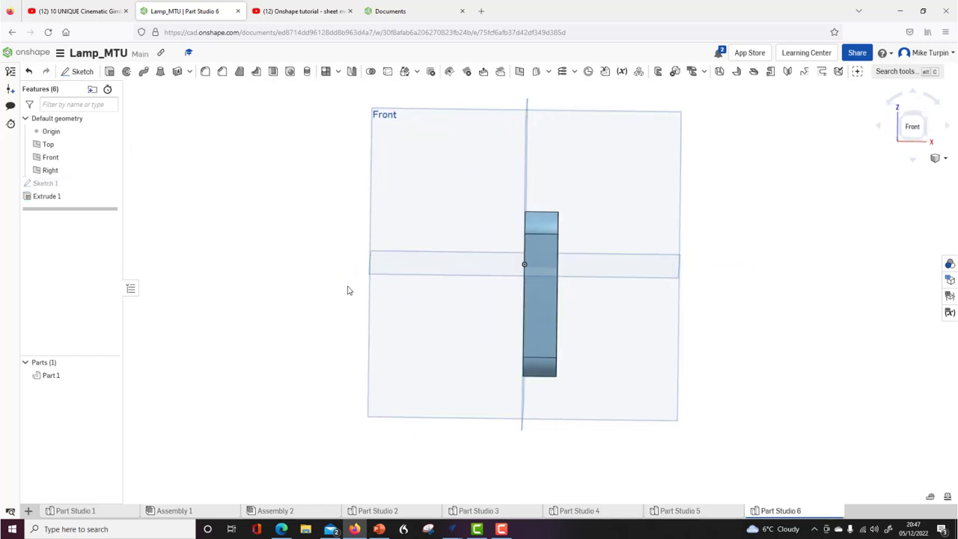
mouse_move(348, 289)
right_mouse_down()
mouse_move(325, 287)
mouse_move(345, 287)
right_mouse_up()
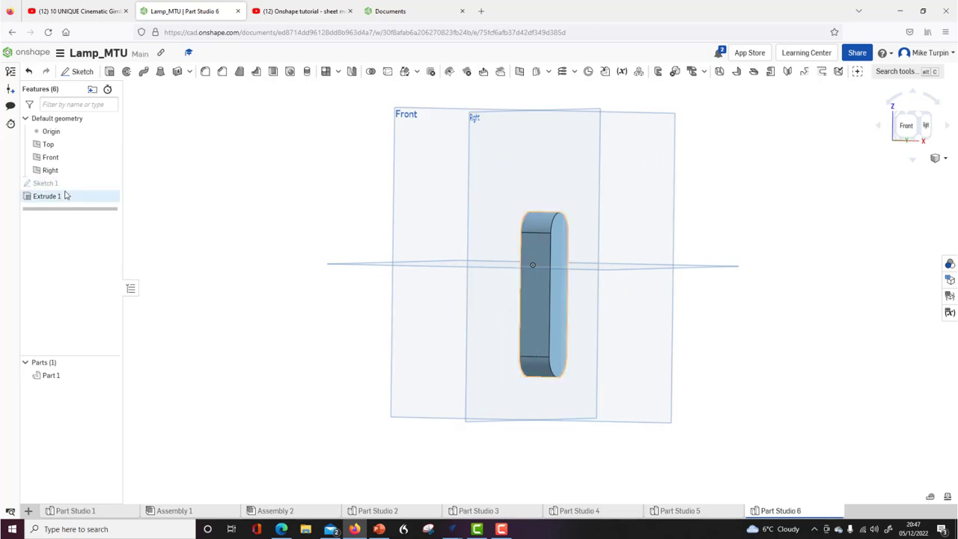
scroll(580, 284, "up", 3)
right_click_drag(579, 284, 513, 298)
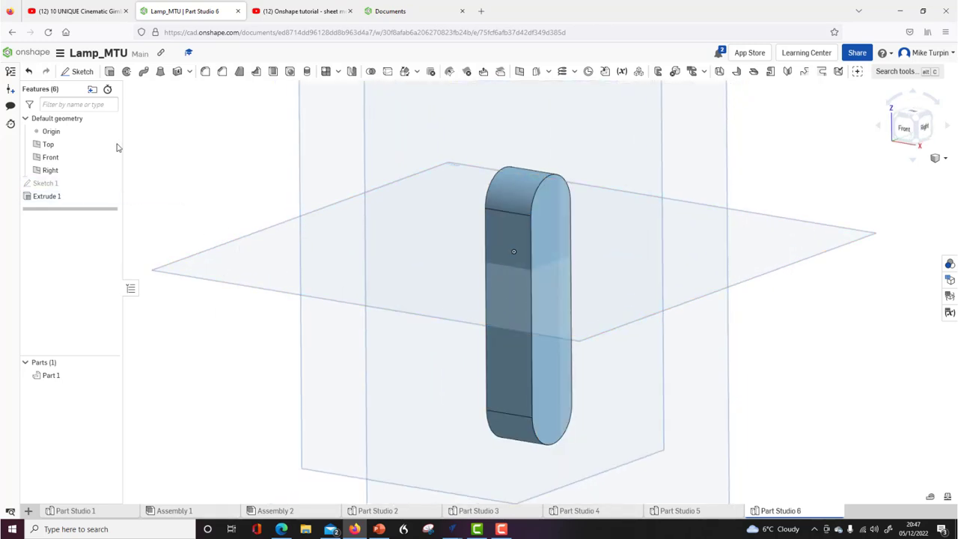
right_click(64, 199)
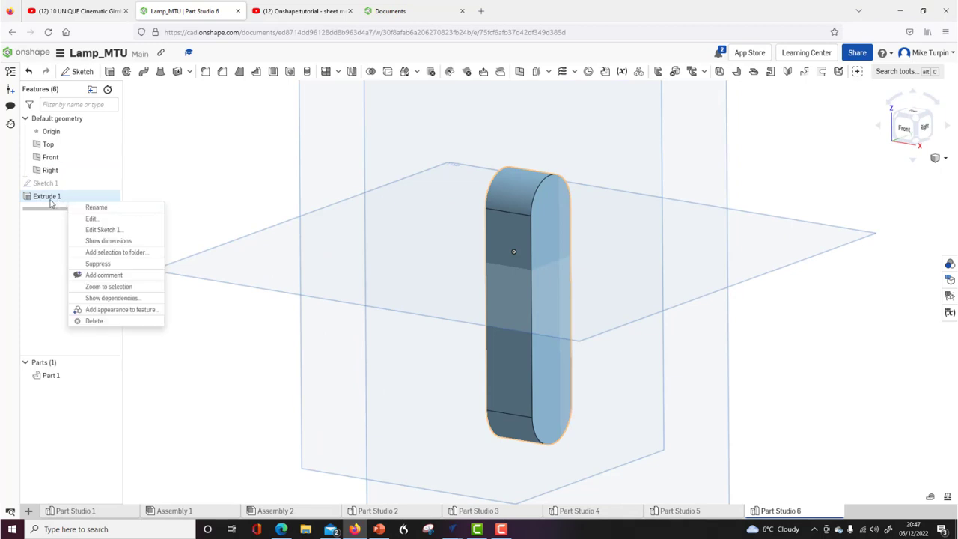
left_click(92, 219)
left_click(225, 185)
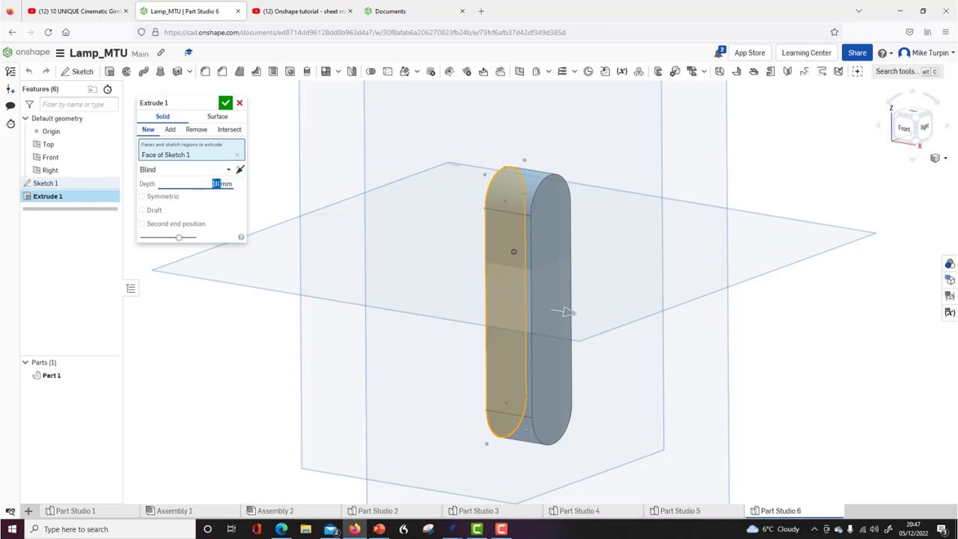
type("10")
key("Return")
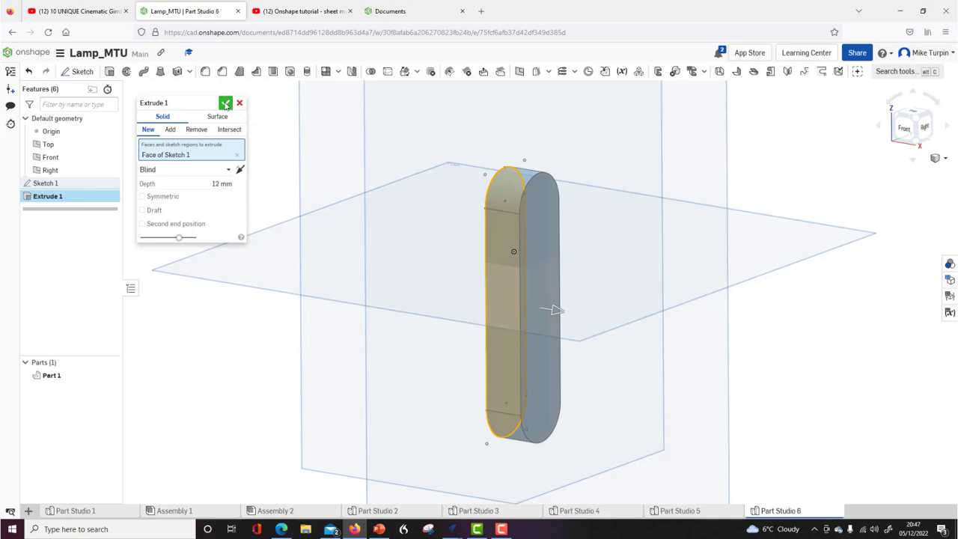
left_click(225, 103)
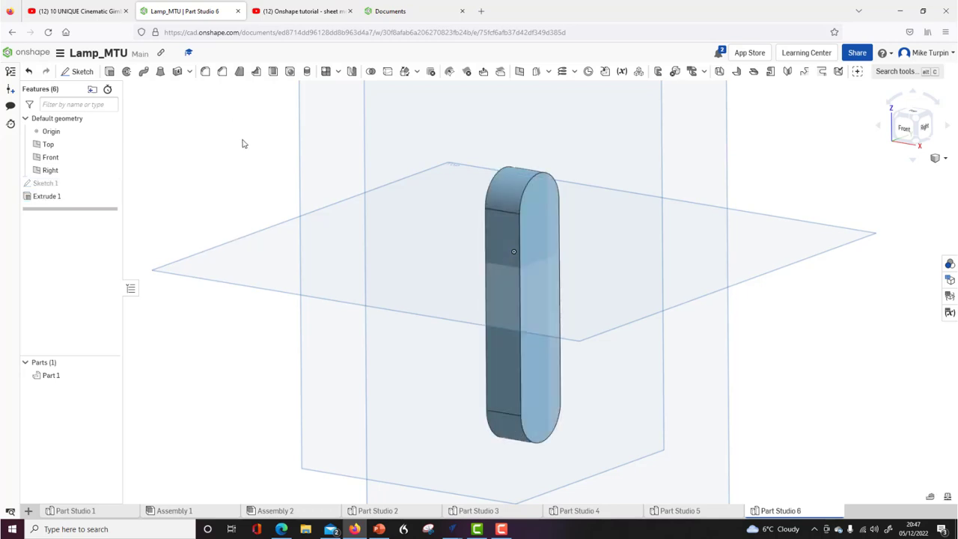
Reopen Extrude 1 for editing and set its depth to 16 mm.
right_click(69, 204)
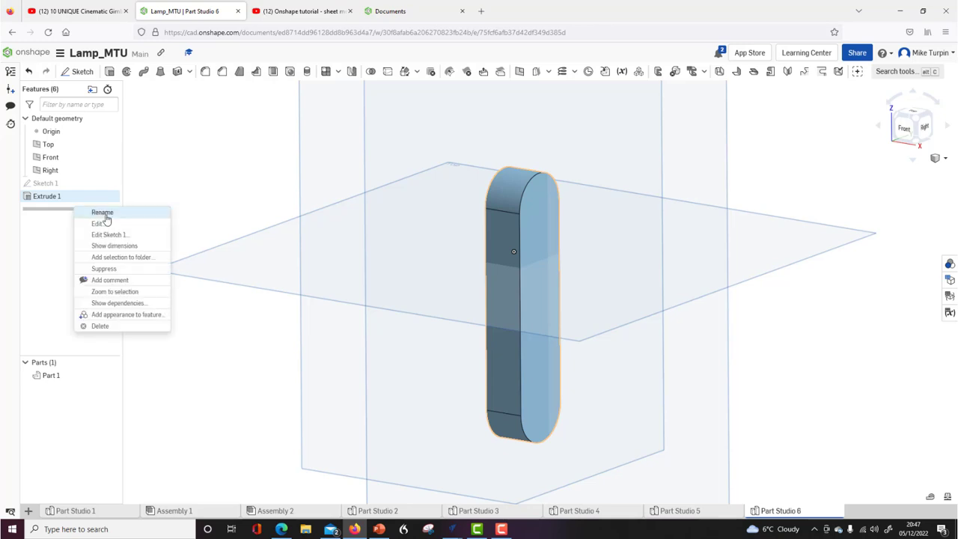
left_click(157, 173)
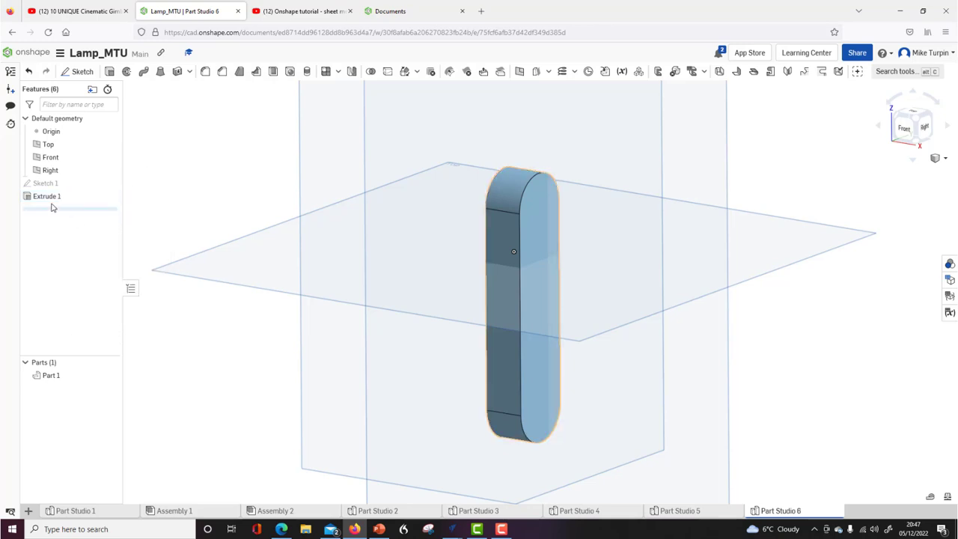
right_click(60, 203)
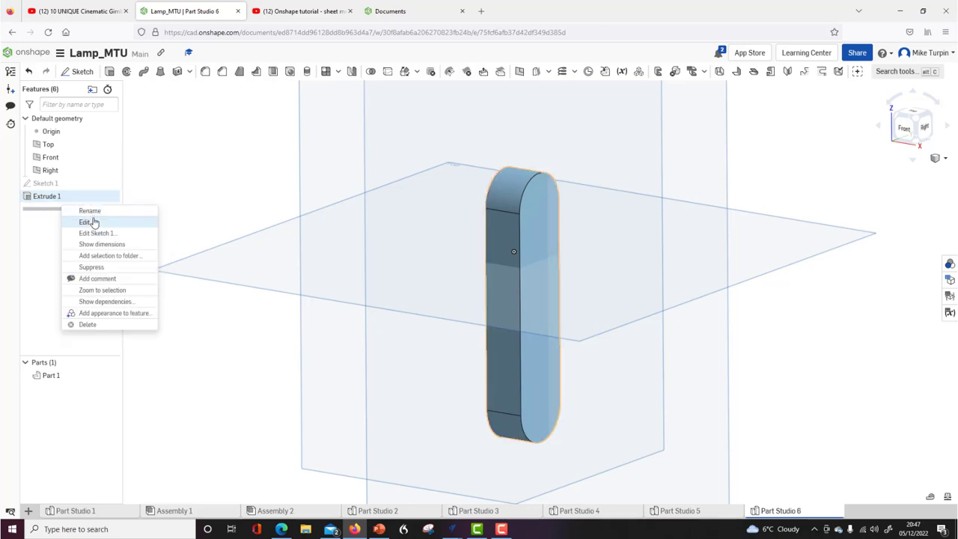
left_click(87, 221)
left_click(210, 184)
type("16")
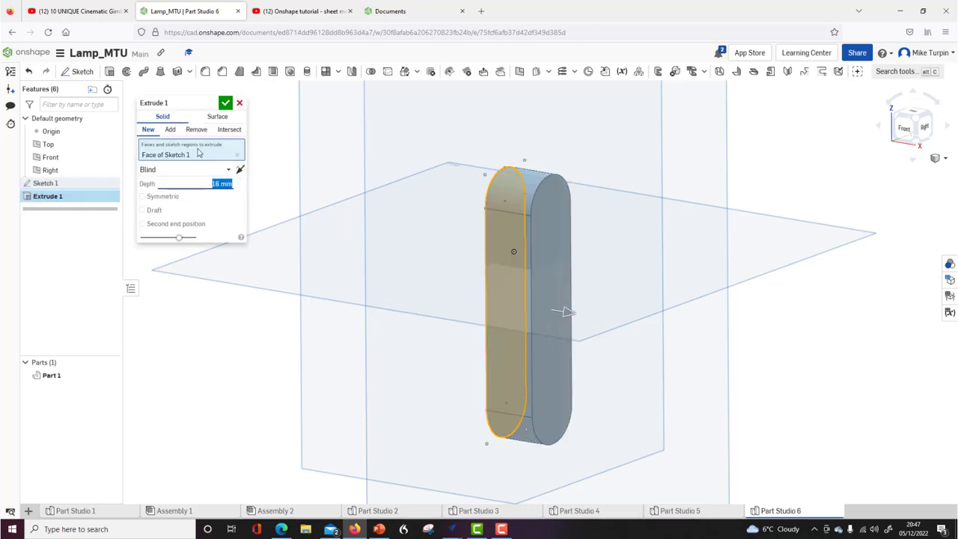
left_click(226, 102)
Examine how the stepped arm ends fit together in the Assembly 1 lamp, and return to the arm in Part Studio 6.
right_click_drag(748, 368, 422, 372)
left_click(277, 510)
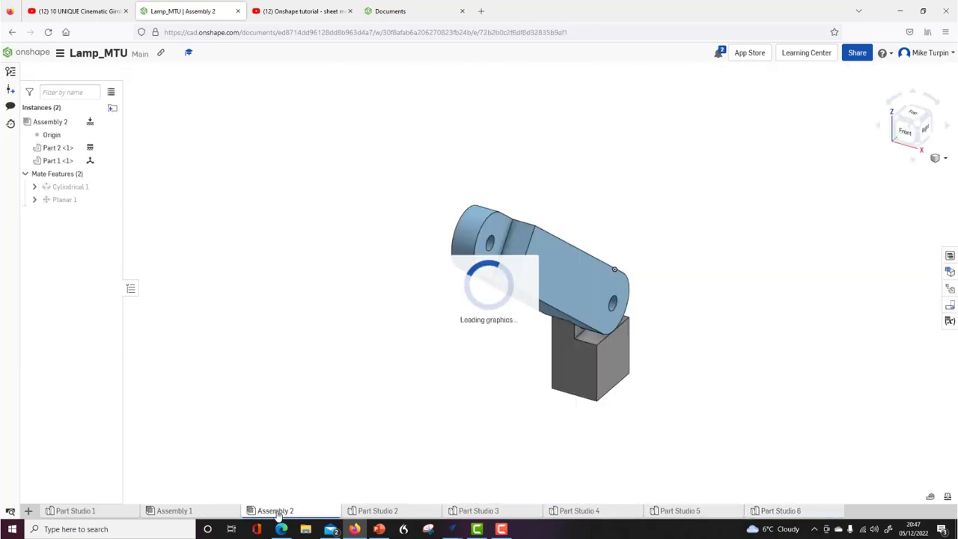
left_click(208, 511)
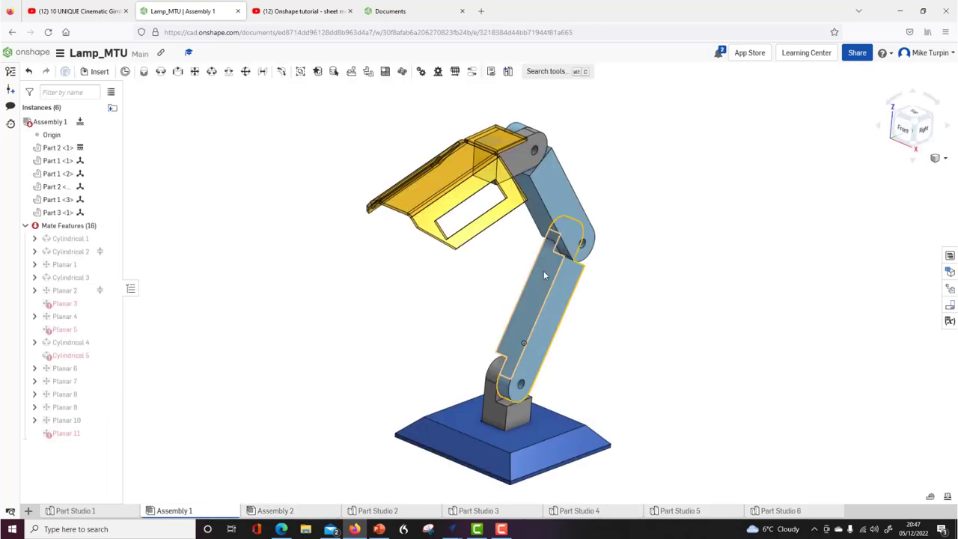
left_click(781, 510)
right_click_drag(280, 285, 234, 183)
right_click(234, 184)
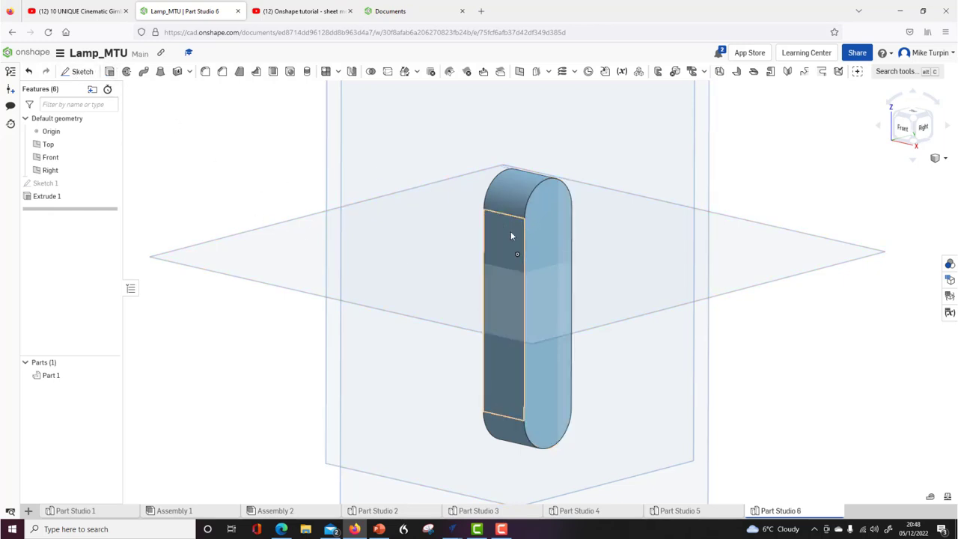
right_click_drag(724, 349, 592, 248)
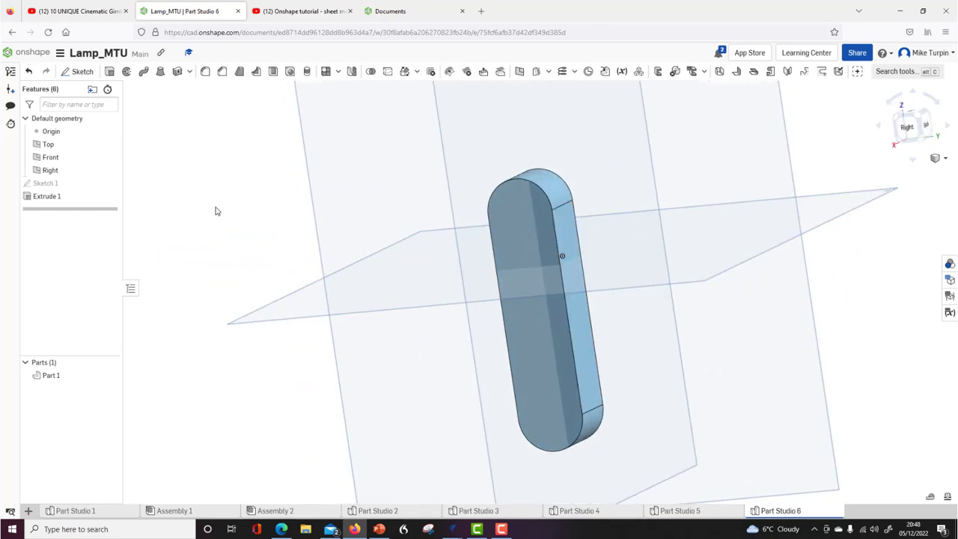
Start a new sketch on the arm's narrow flat front face and view it face-on.
key("shift+1")
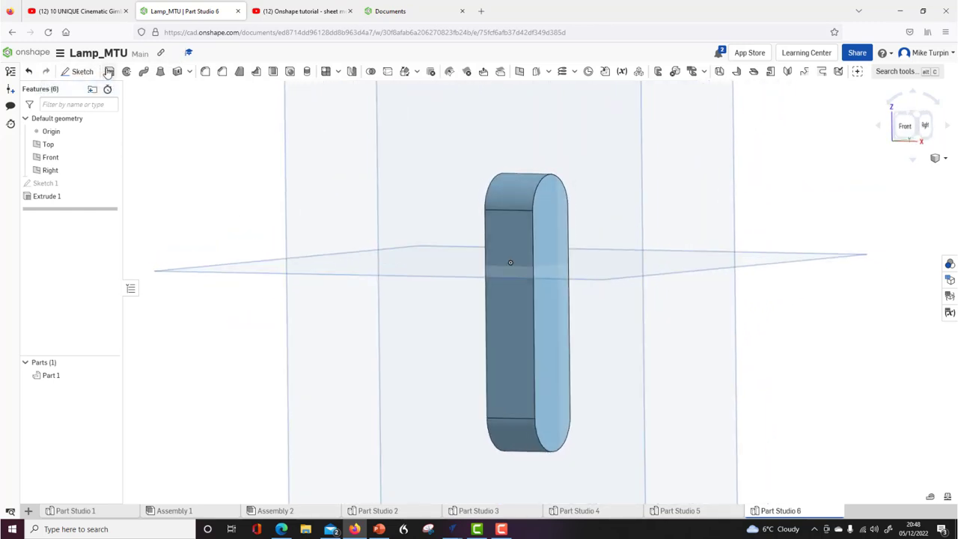
left_click(84, 73)
key("shift+7")
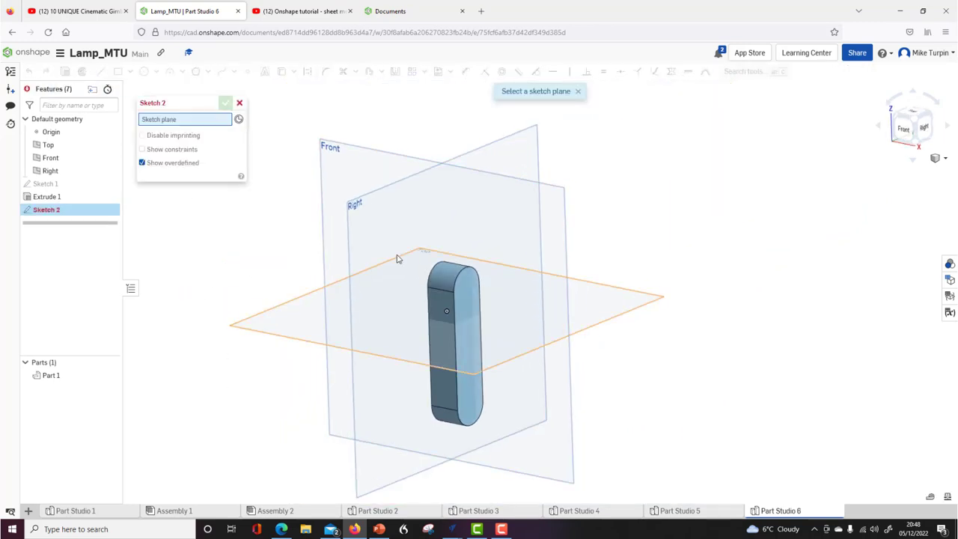
left_click(438, 303)
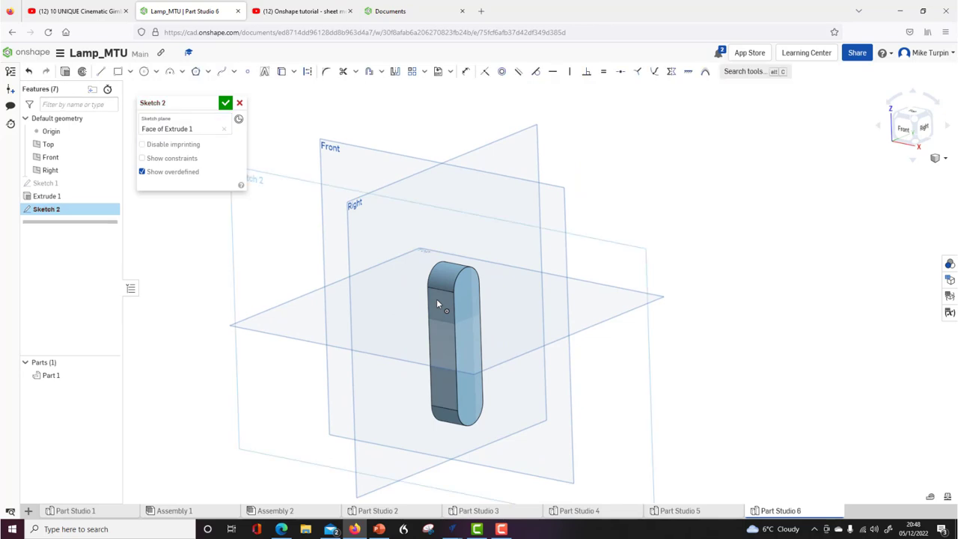
key("n")
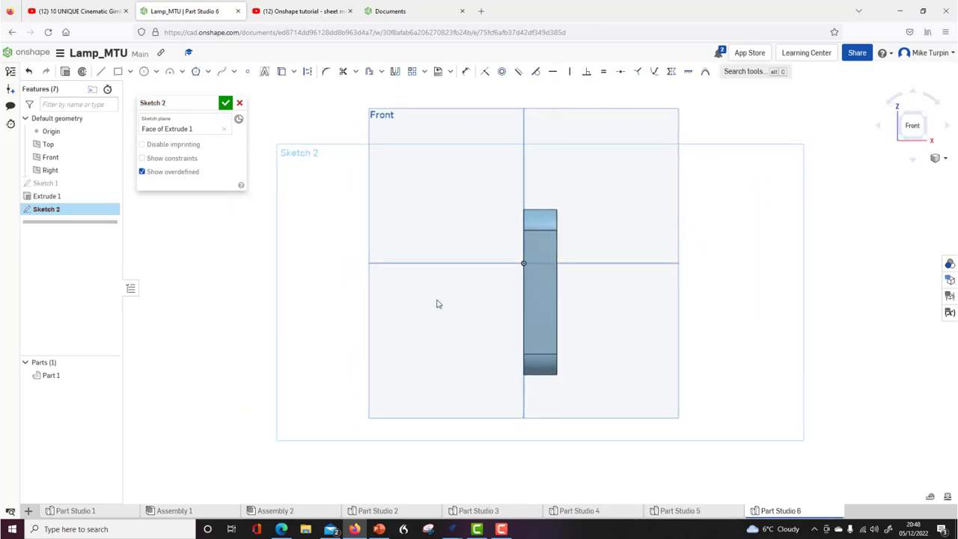
scroll(519, 155, "up", 2)
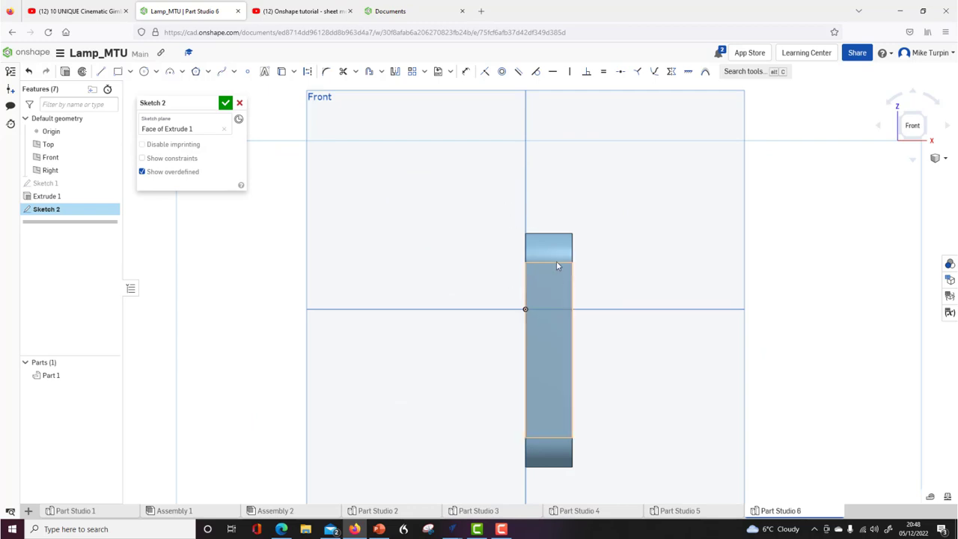
Draw a corner rectangle about 29 mm tall over the left half of the arm's upper end, aligned to its vertical centreline and overhanging the outline.
left_click(118, 72)
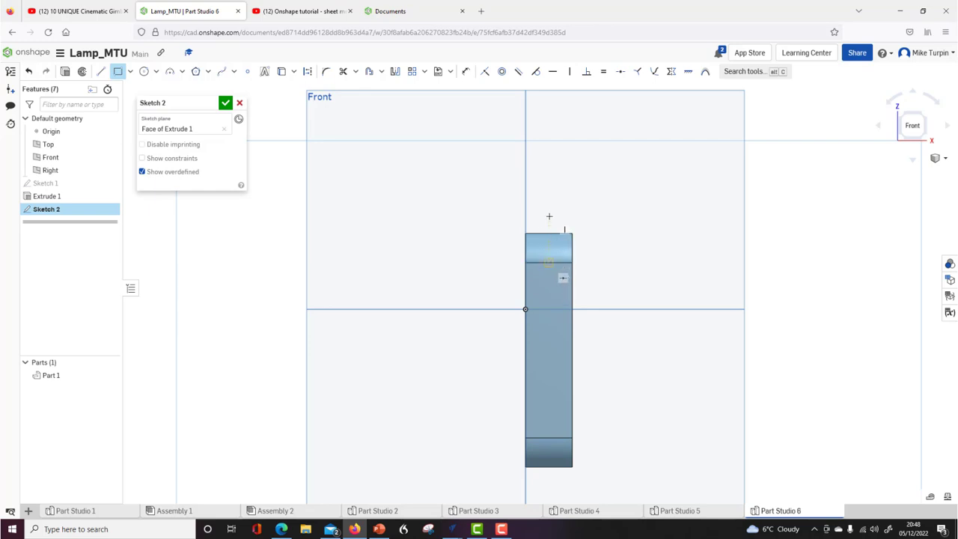
left_click(548, 263)
left_click(508, 193)
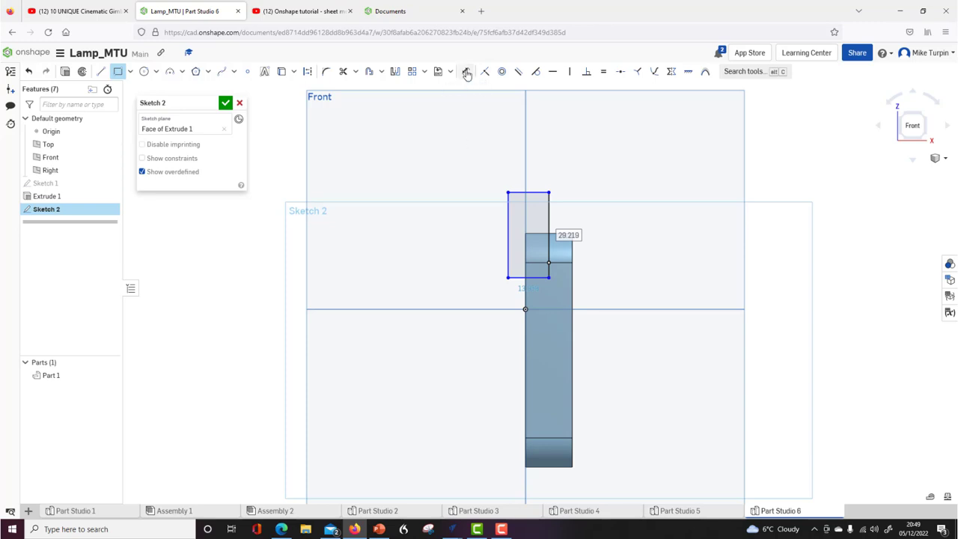
Dimension the rectangle's lower edge 10 mm below the line where the arm's upper rounded end begins.
left_click(465, 73)
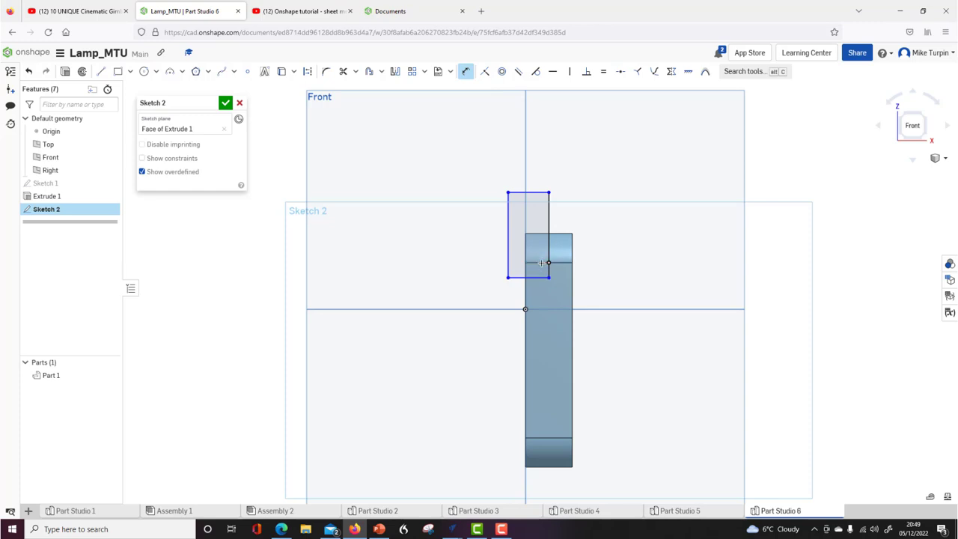
left_click(531, 278)
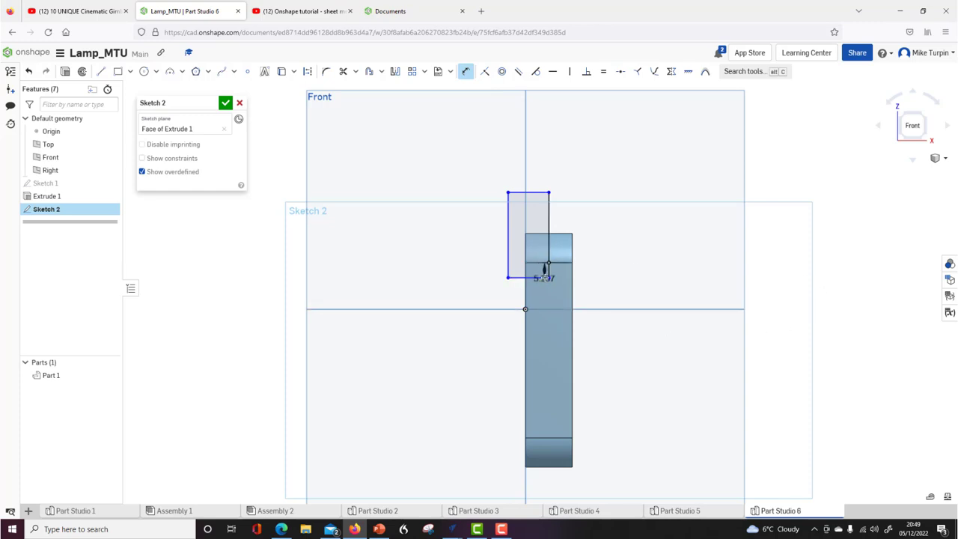
left_click(615, 271)
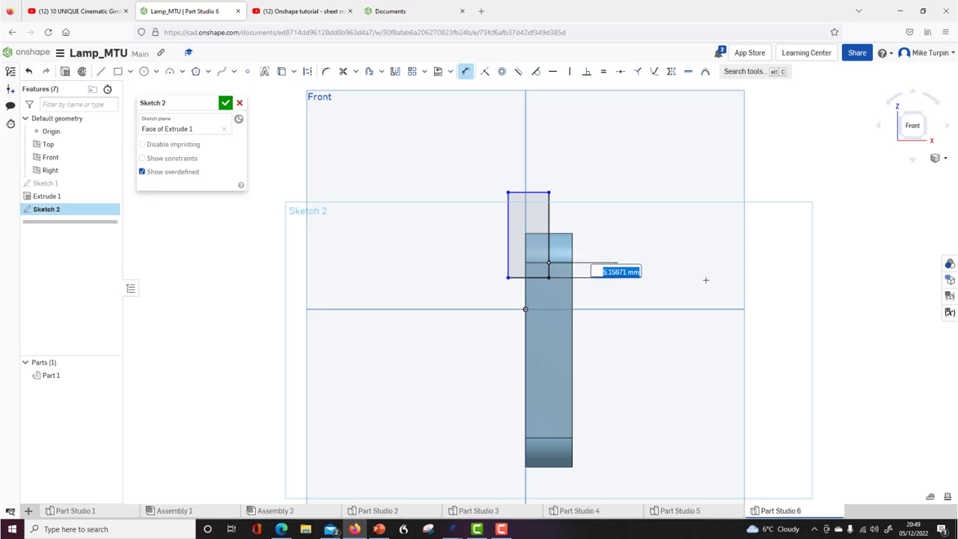
type("10")
key("Return")
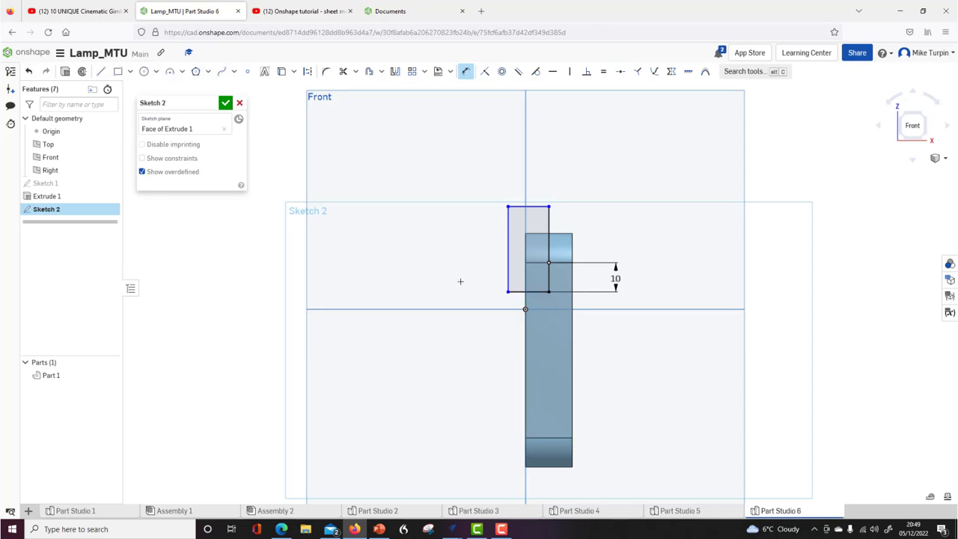
Draw a corner rectangle about 18 by 25 mm over the right half of the arm's lower end, aligned to its vertical centreline and overhanging the outline.
right_click_drag(451, 280, 509, 296)
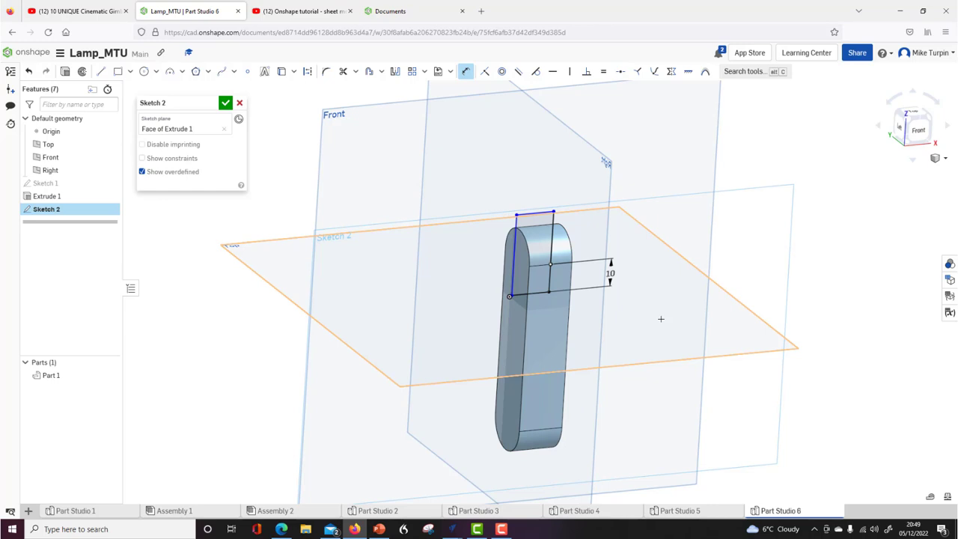
key("n")
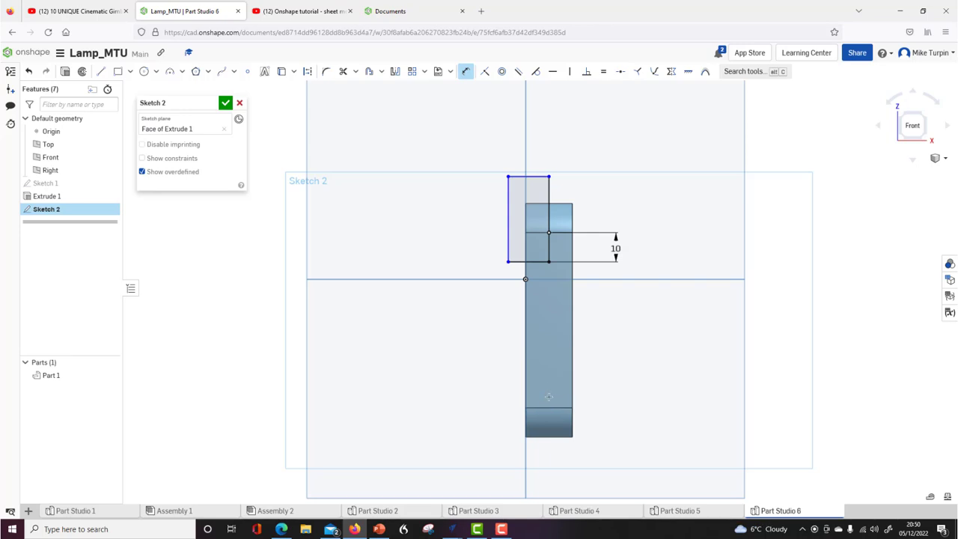
left_click(118, 71)
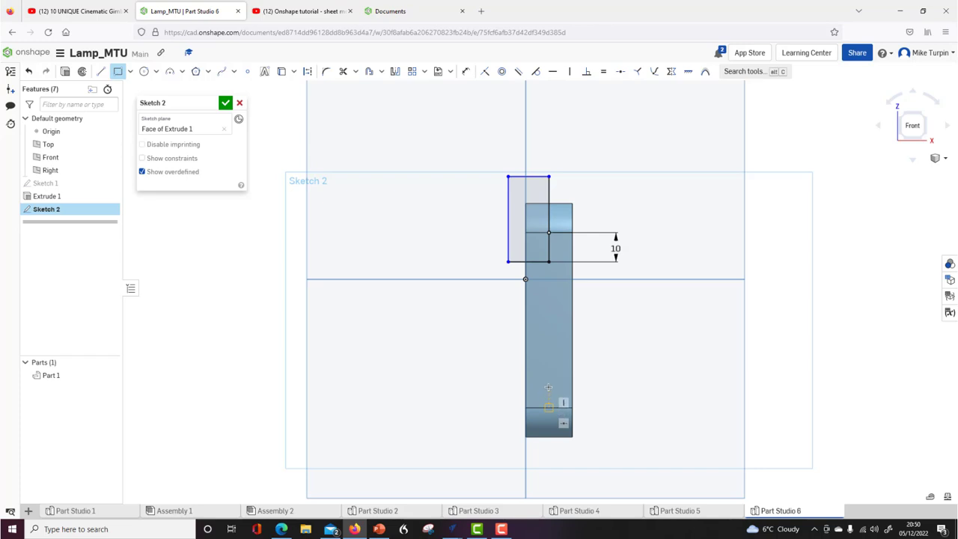
left_click(549, 387)
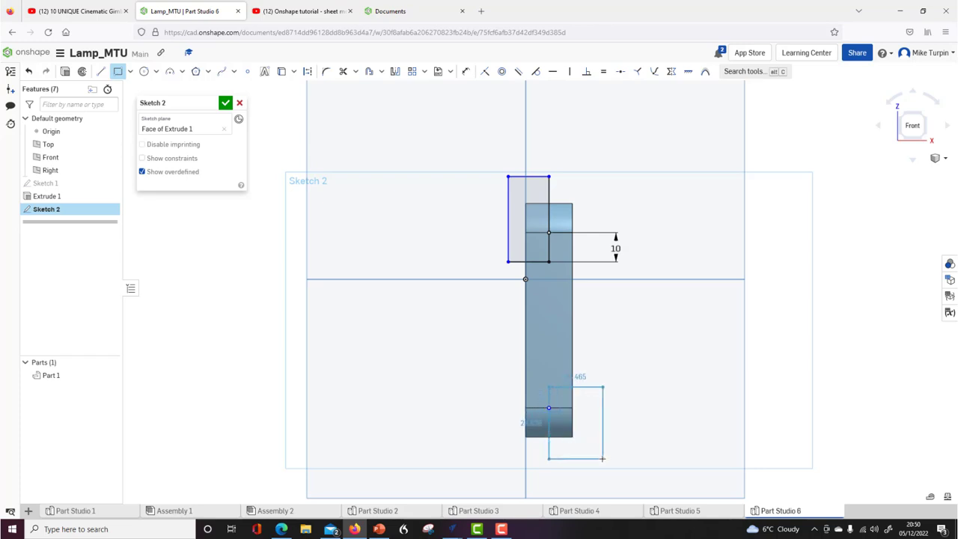
left_click(603, 458)
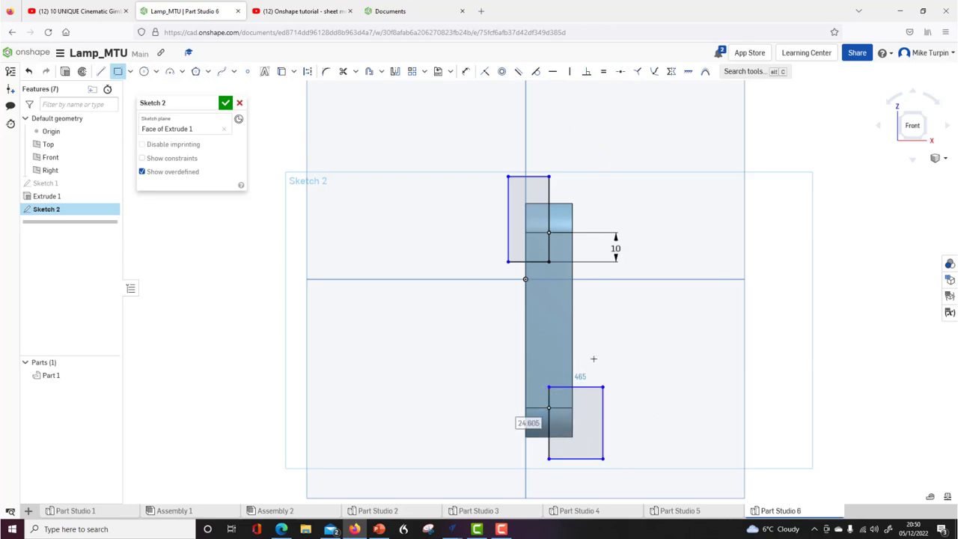
Dimension the lower rectangle's upper edge 10 mm above the line where the arm's lower rounded end begins, and finish the sketch.
left_click(465, 72)
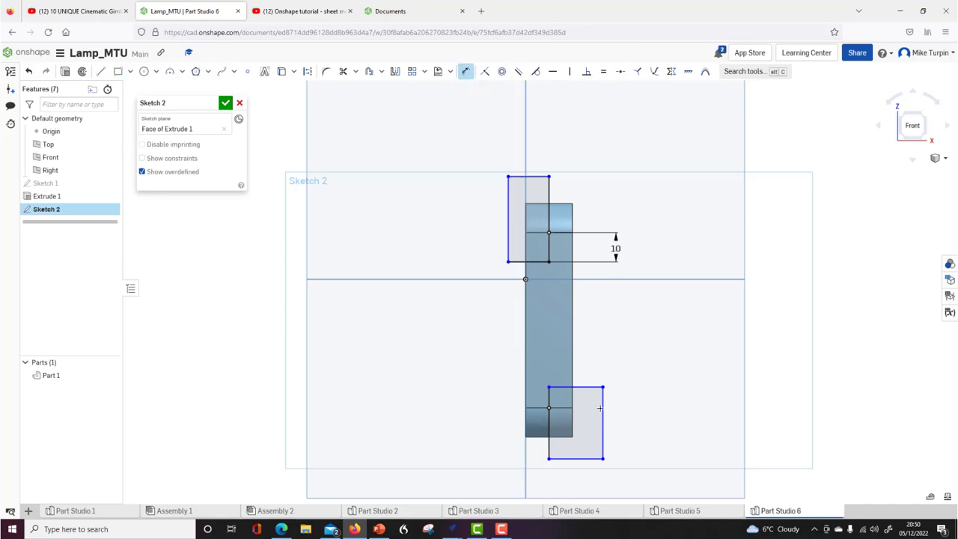
left_click(562, 386)
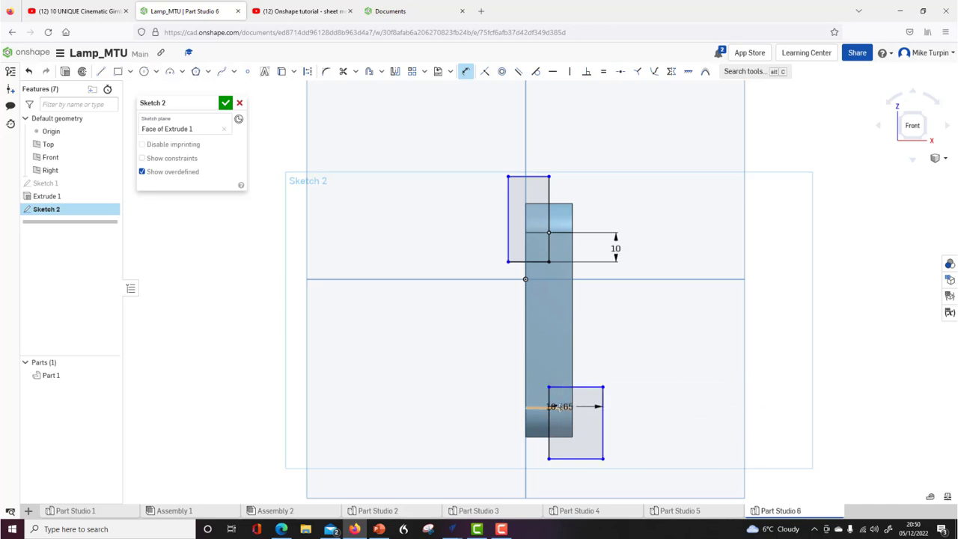
left_click(560, 407)
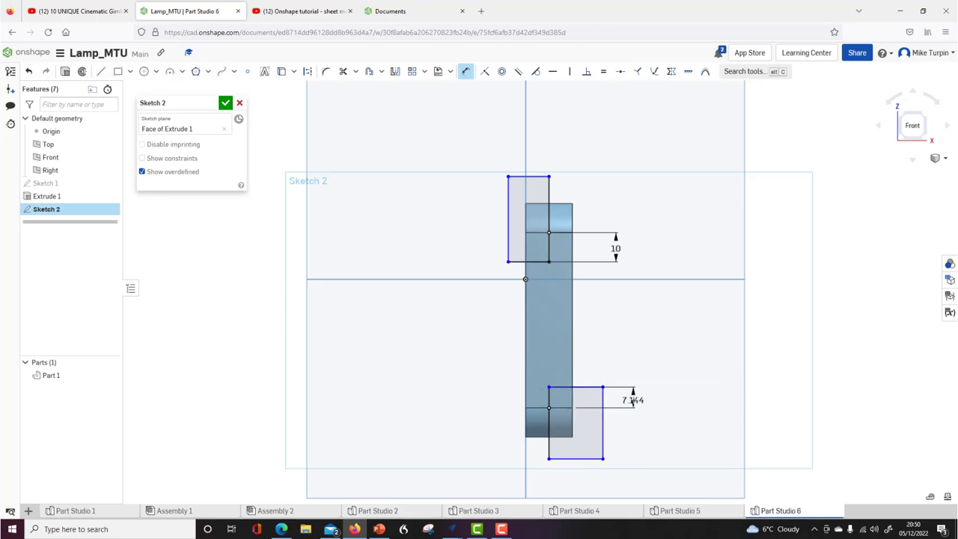
left_click(634, 400)
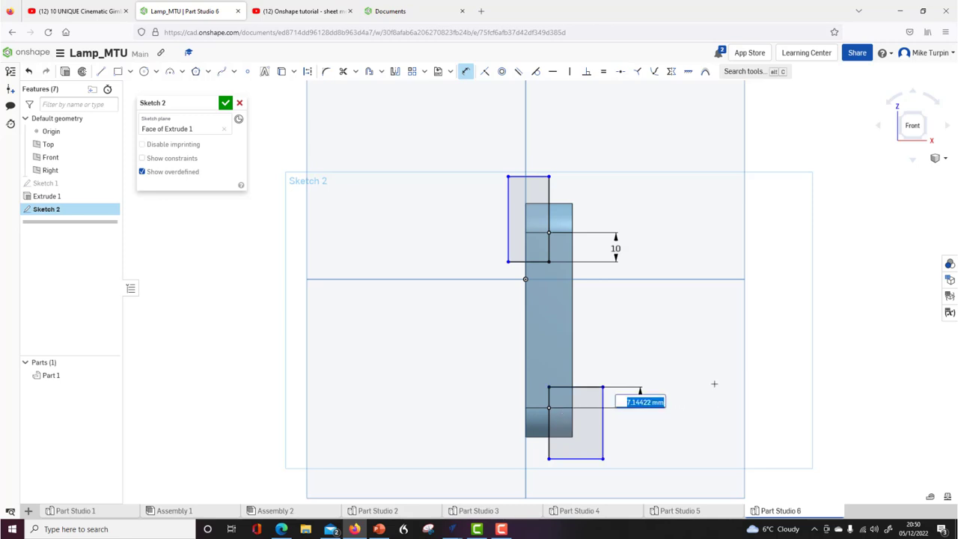
type("1")
key("Return")
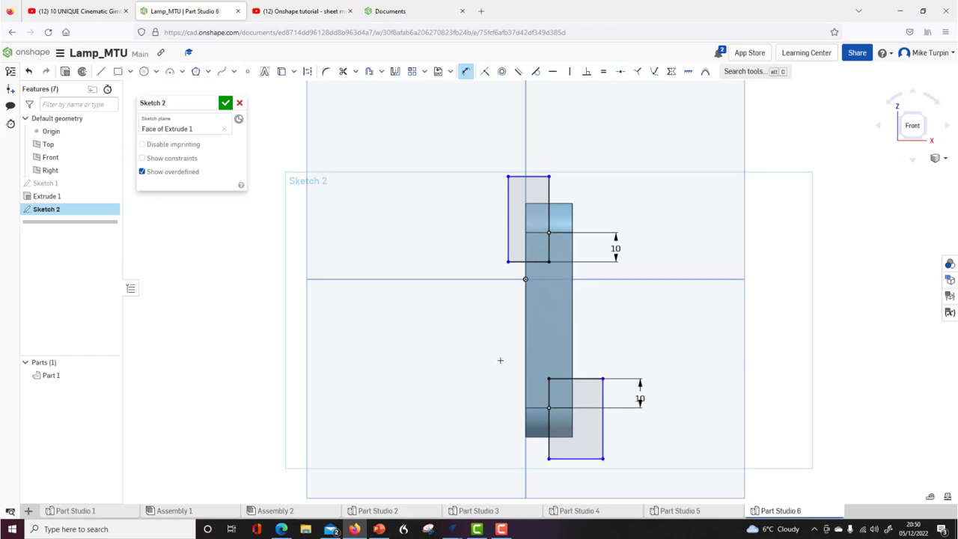
left_click(225, 103)
Reopen Sketch 2 to review both rectangles face-on against the arm, and close it again.
mouse_move(409, 259)
right_mouse_down()
mouse_move(378, 260)
mouse_move(362, 274)
mouse_move(372, 270)
mouse_move(485, 449)
right_mouse_up()
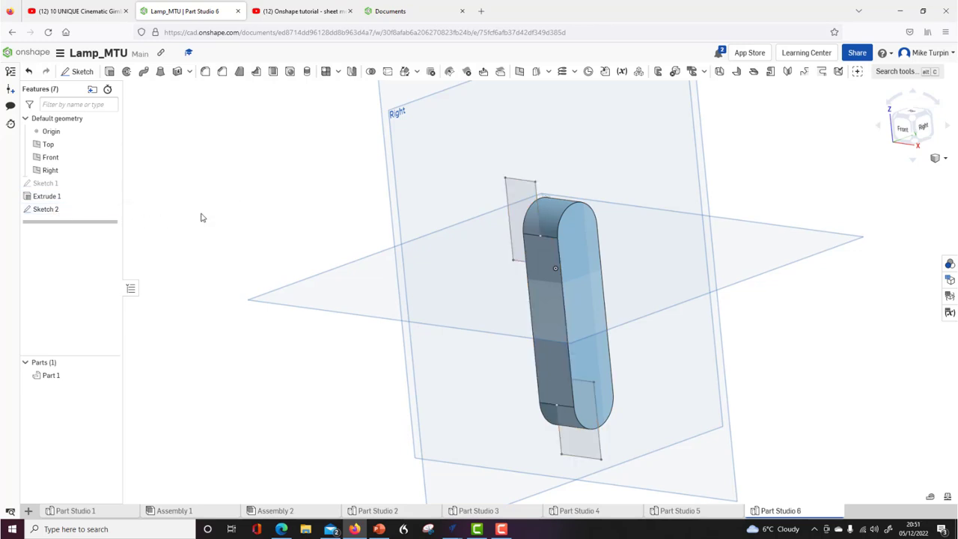
right_click(56, 211)
left_click(101, 233)
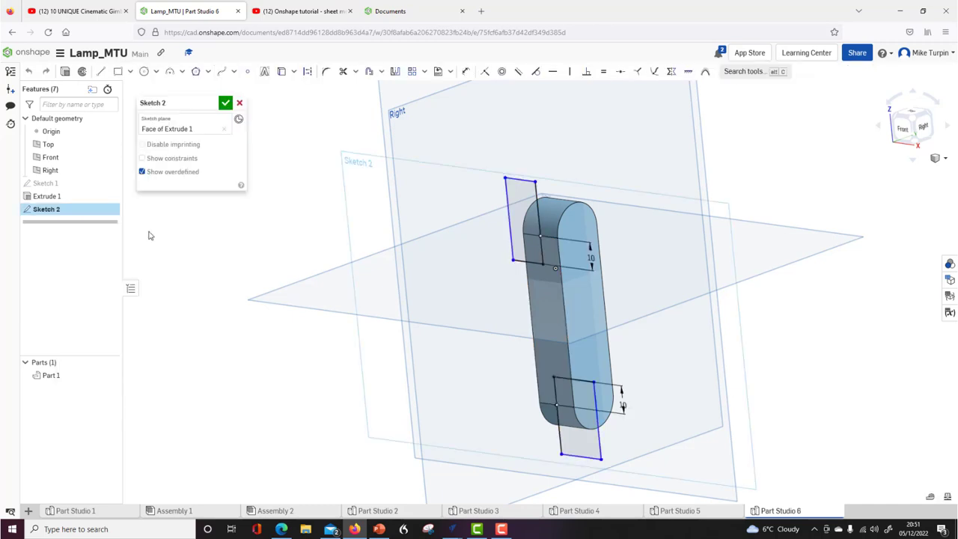
key("n")
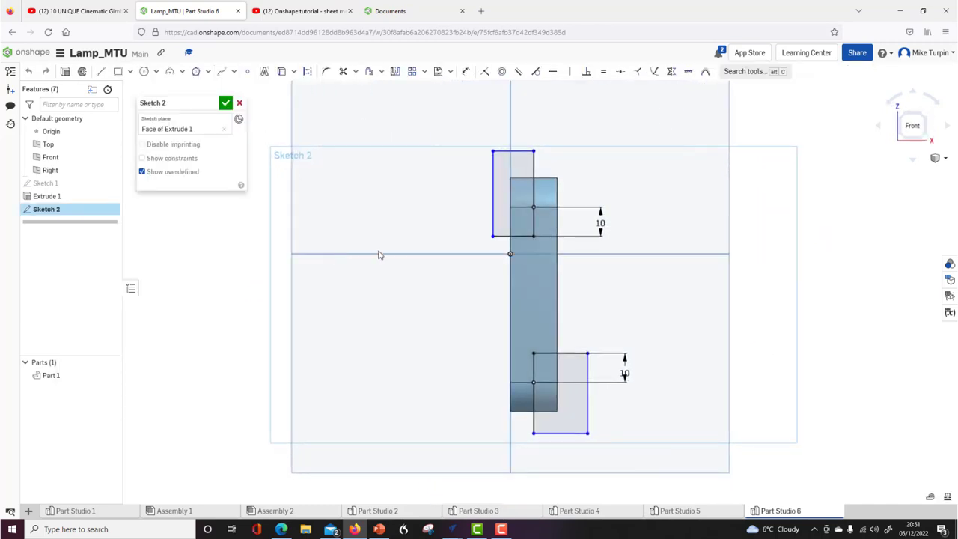
left_click(225, 103)
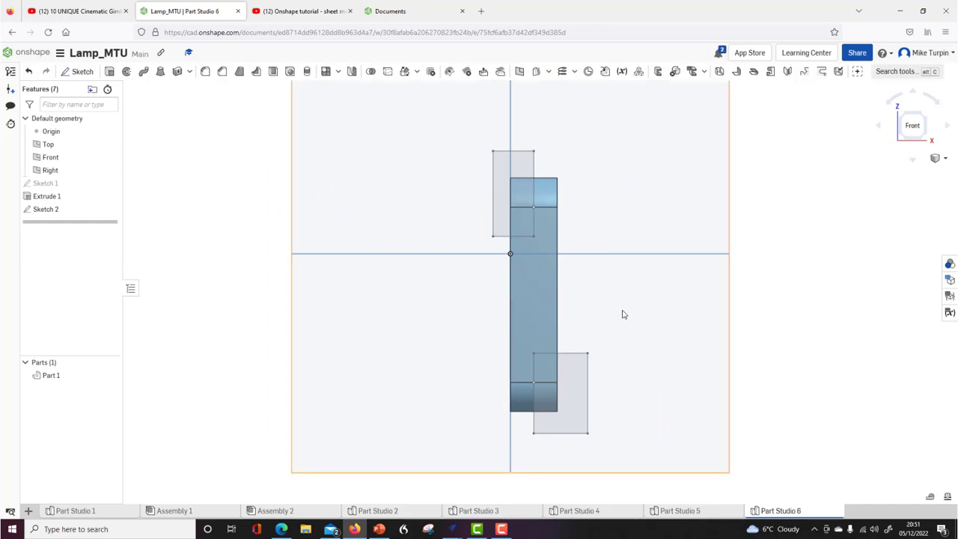
Extrude all four regions of the two Sketch 2 rectangles as a blind Remove cut into the arm.
key("shift+7")
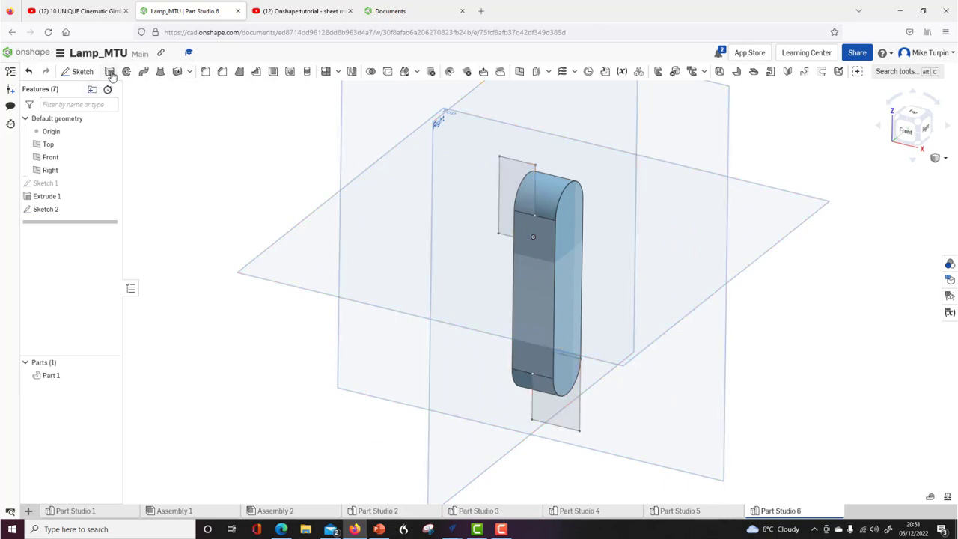
right_click(259, 181)
right_click(508, 183)
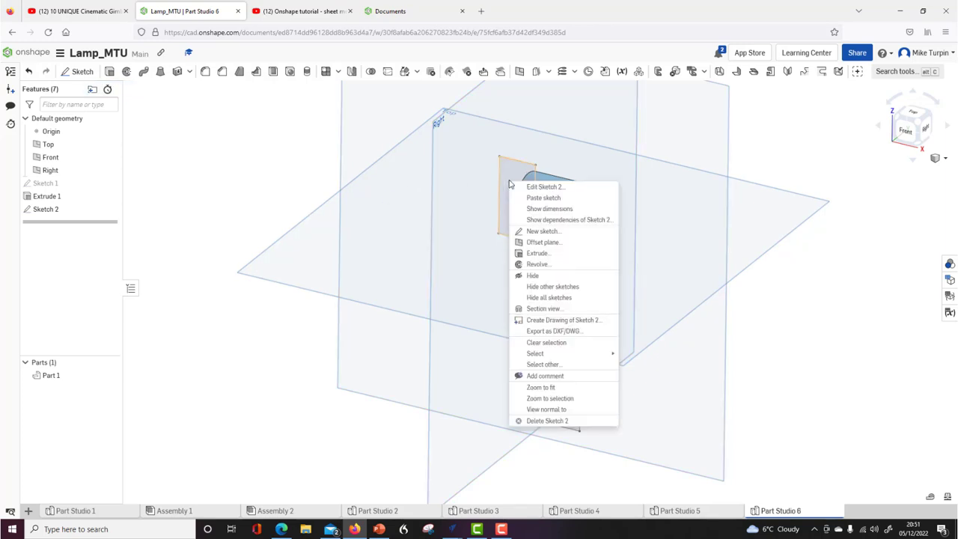
left_click(542, 256)
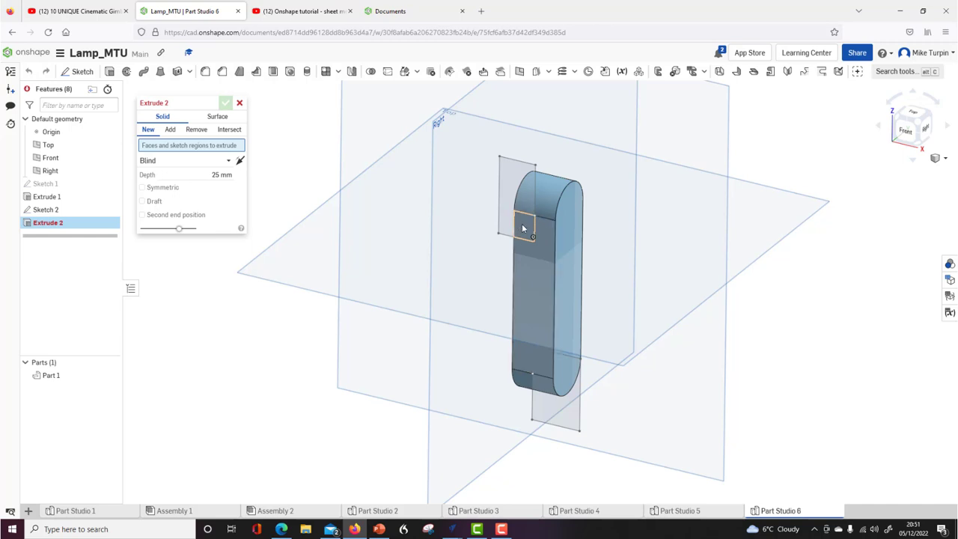
left_click(523, 228)
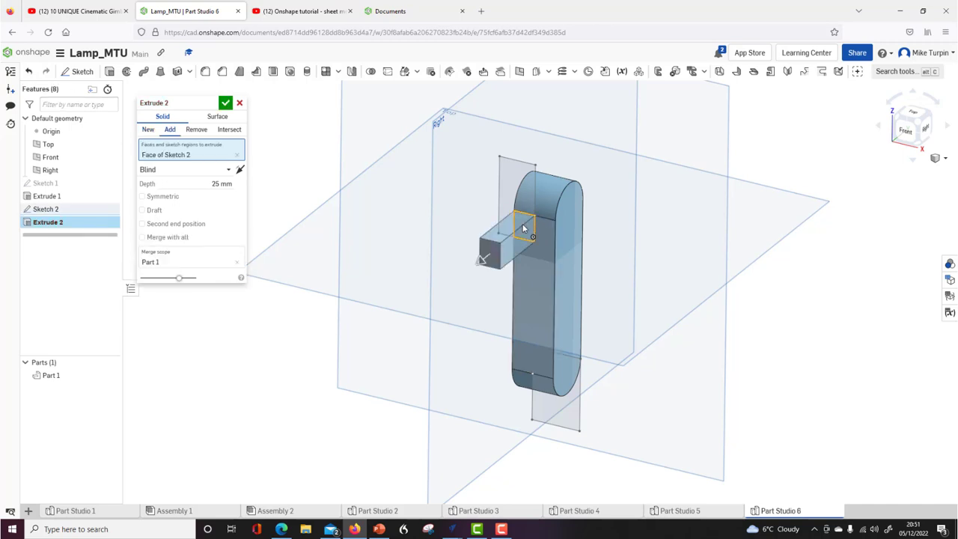
left_click(531, 175)
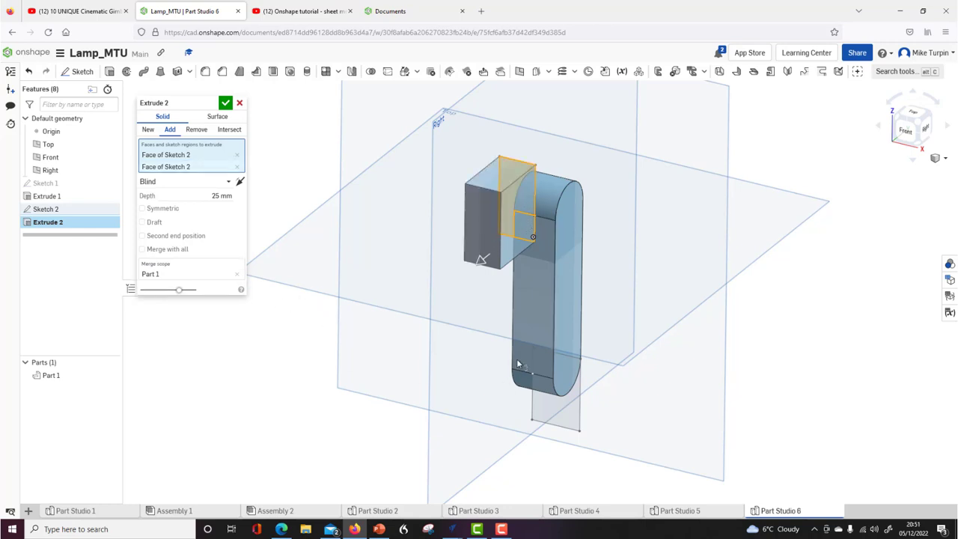
left_click(540, 362)
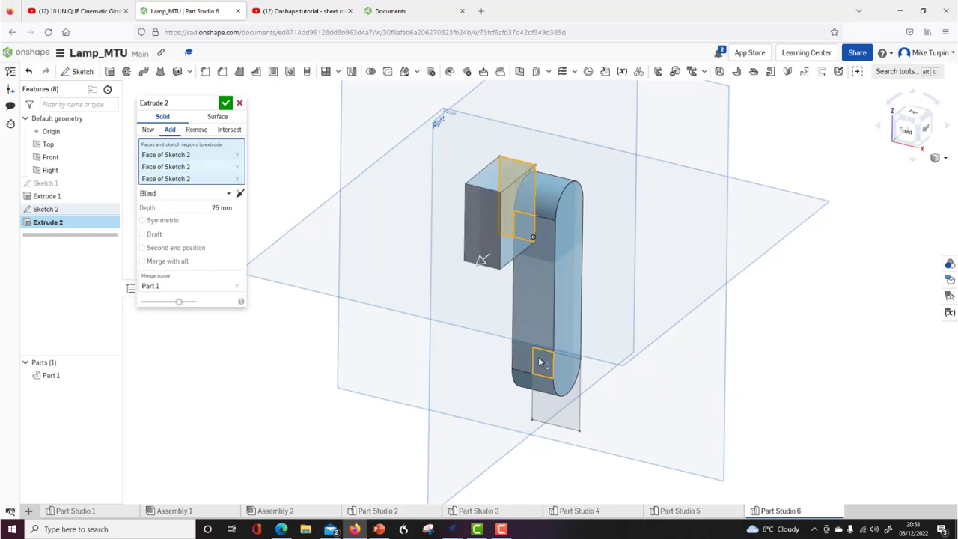
left_click(562, 419)
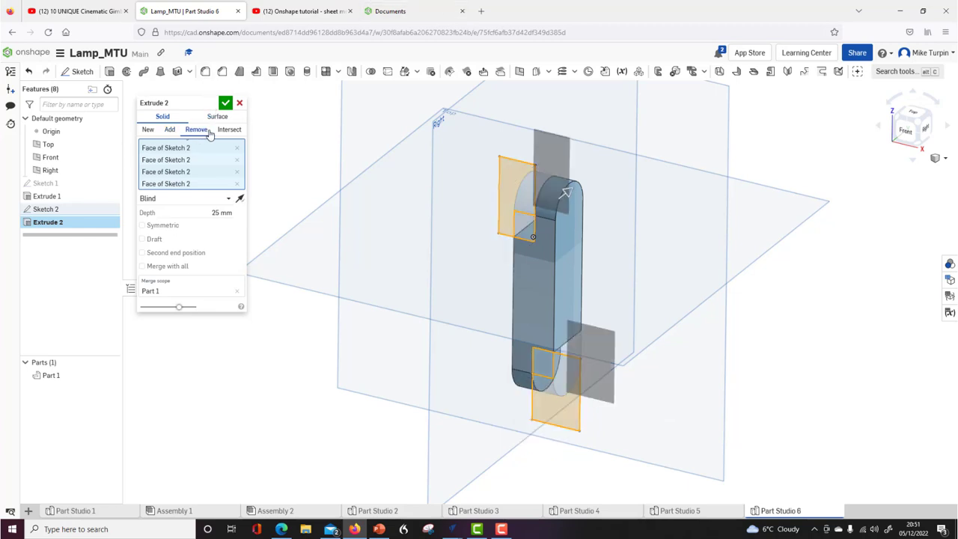
Try the cut in the opposite direction and switch it back.
right_click_drag(657, 397, 396, 297)
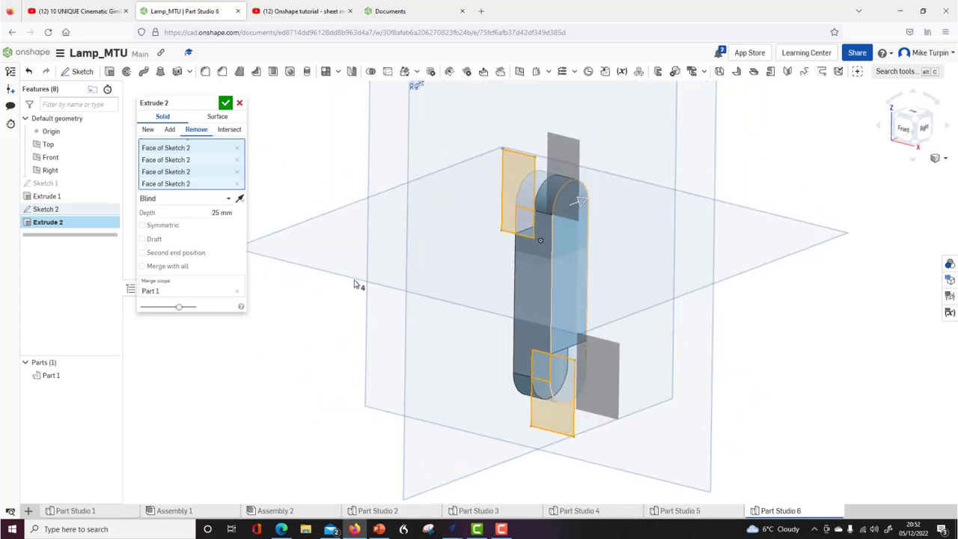
left_click(240, 201)
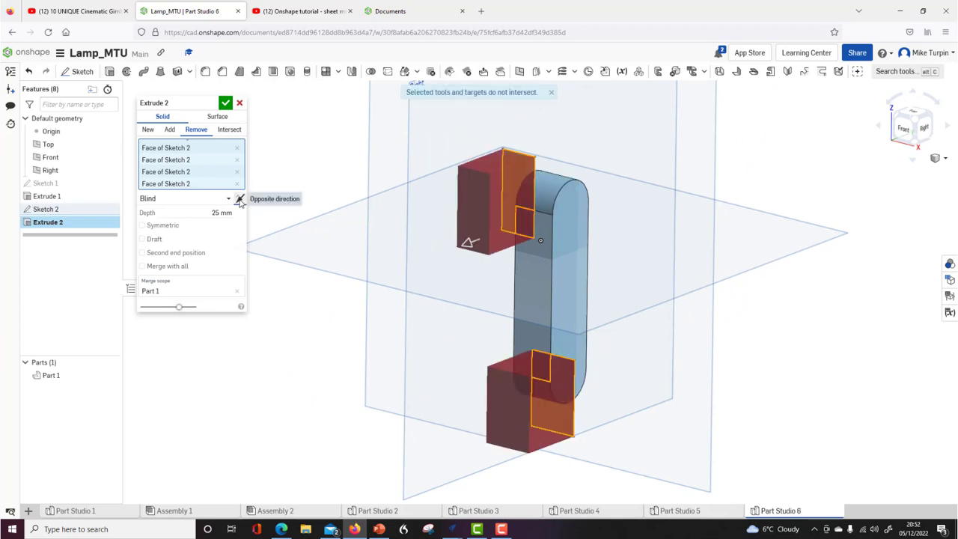
left_click(240, 201)
Extend the blind cut's depth to 29.9 mm so it passes fully through the arm, and accept the extrude.
right_click_drag(319, 337, 470, 195)
left_click_drag(470, 195, 471, 215)
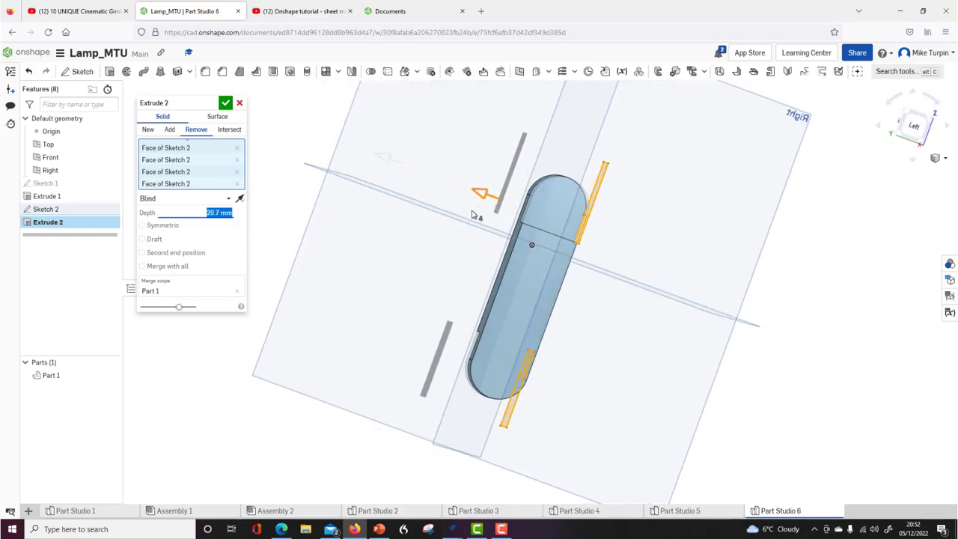
right_click_drag(627, 316, 595, 320)
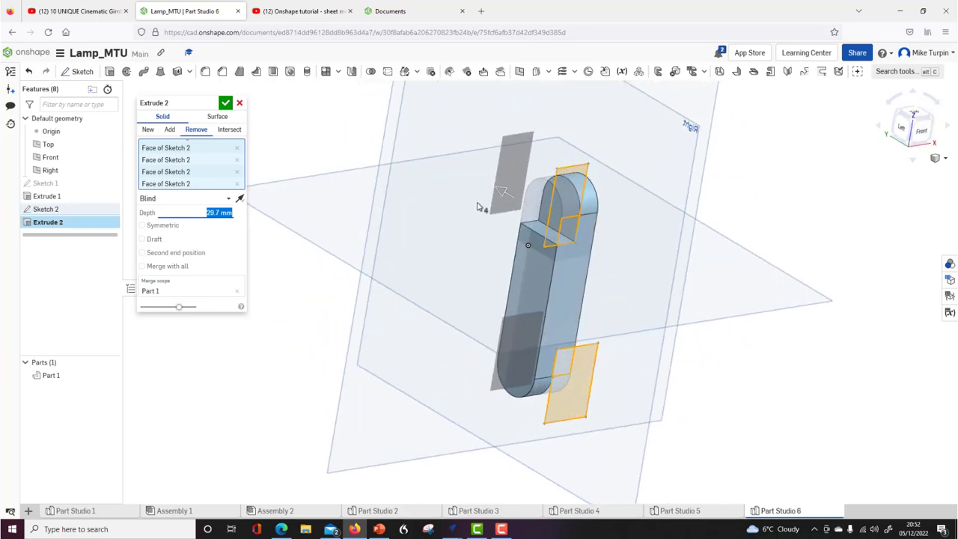
mouse_move(503, 191)
left_mouse_down()
mouse_move(518, 197)
mouse_move(503, 189)
left_mouse_up()
right_click(515, 199)
key("Escape")
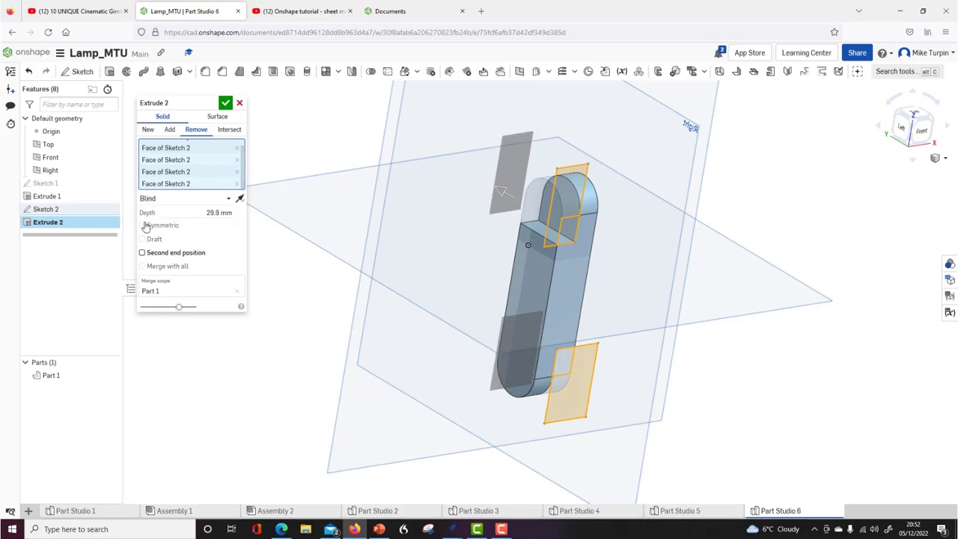
left_click(228, 105)
Start a new sketch on the arm's broad side face below the upper step and view it face-on.
right_click_drag(319, 353, 292, 289)
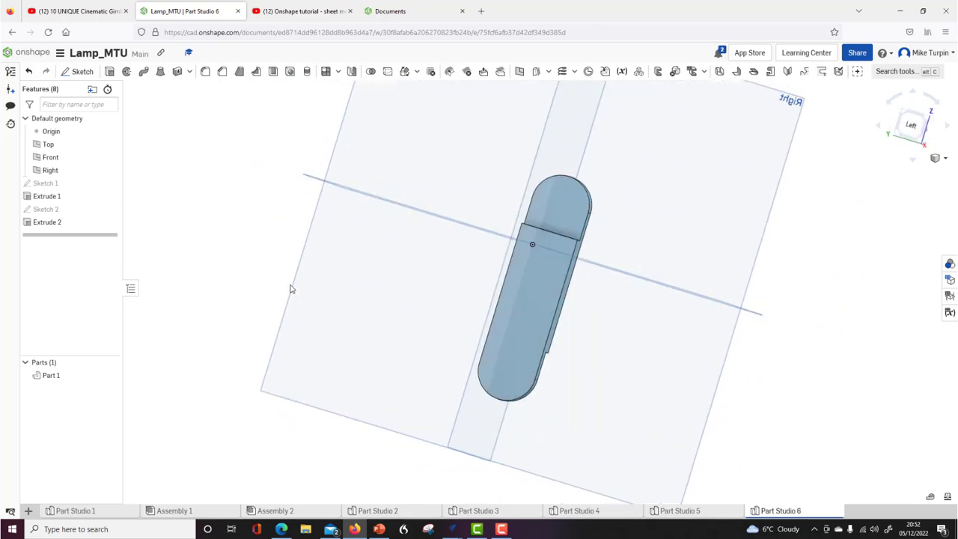
right_click_drag(232, 270, 222, 279)
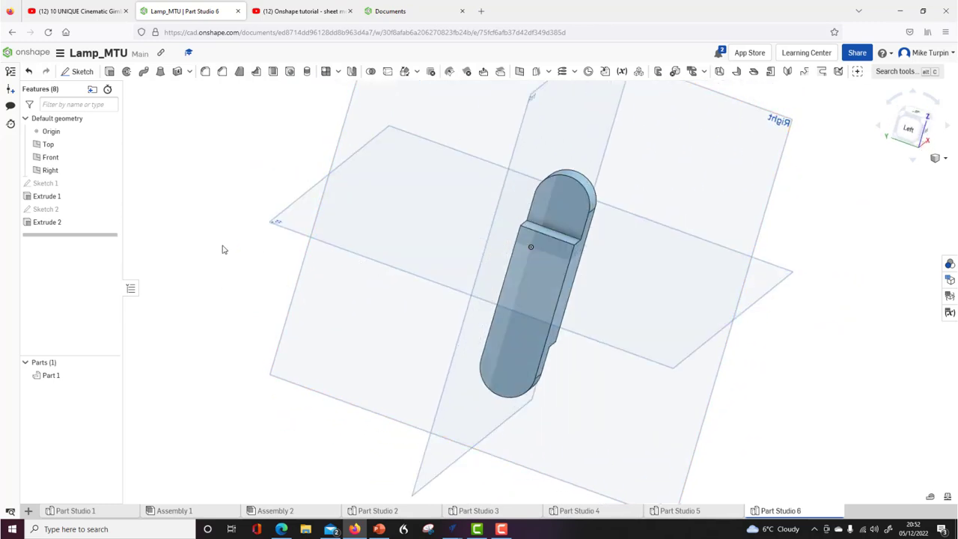
left_click(83, 72)
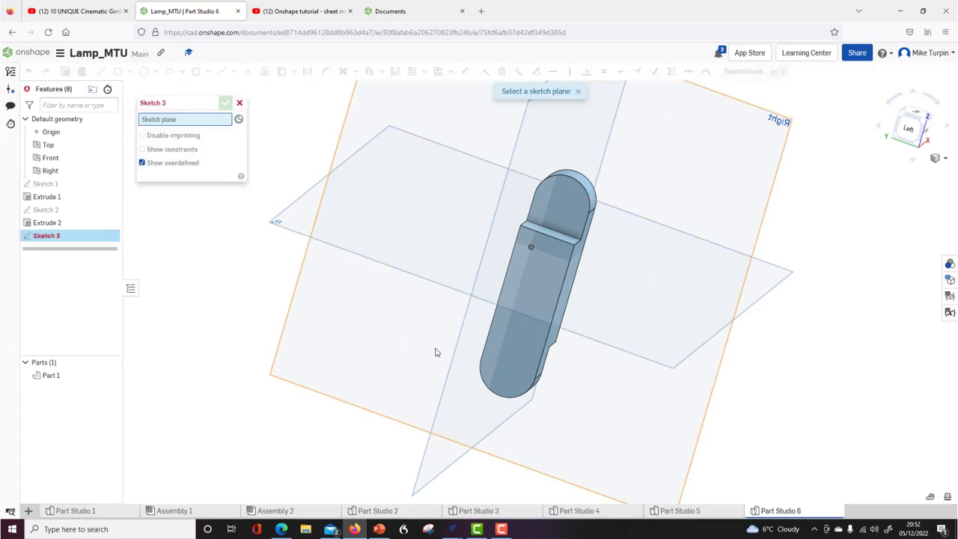
left_click(514, 355)
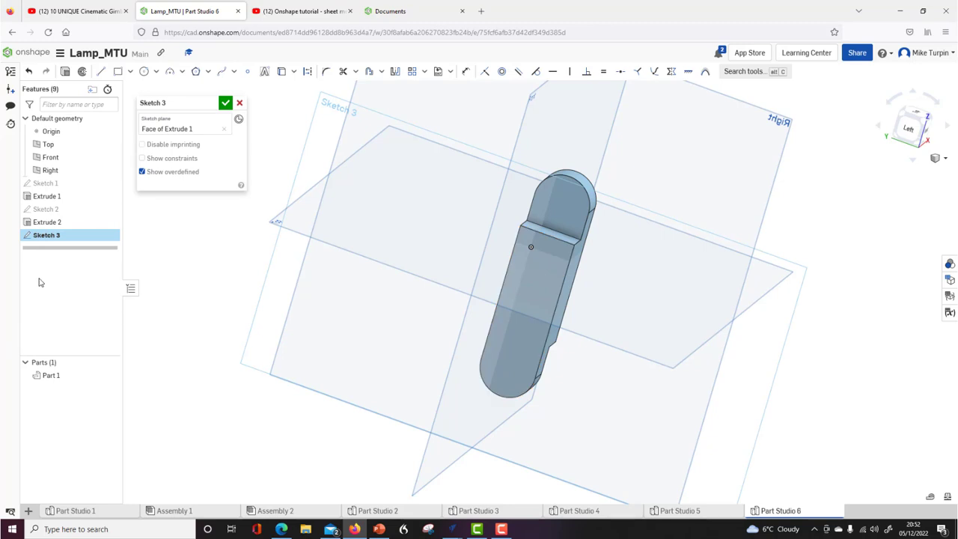
key("n")
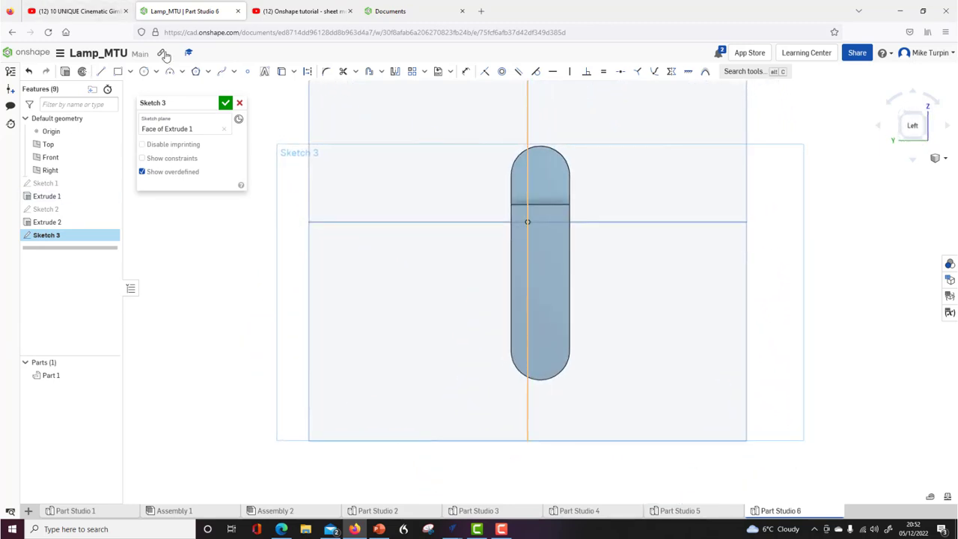
Draw two circles about 6 mm in diameter, one at the lower rounded end's centre and one on the centreline in the upper end.
left_click(144, 74)
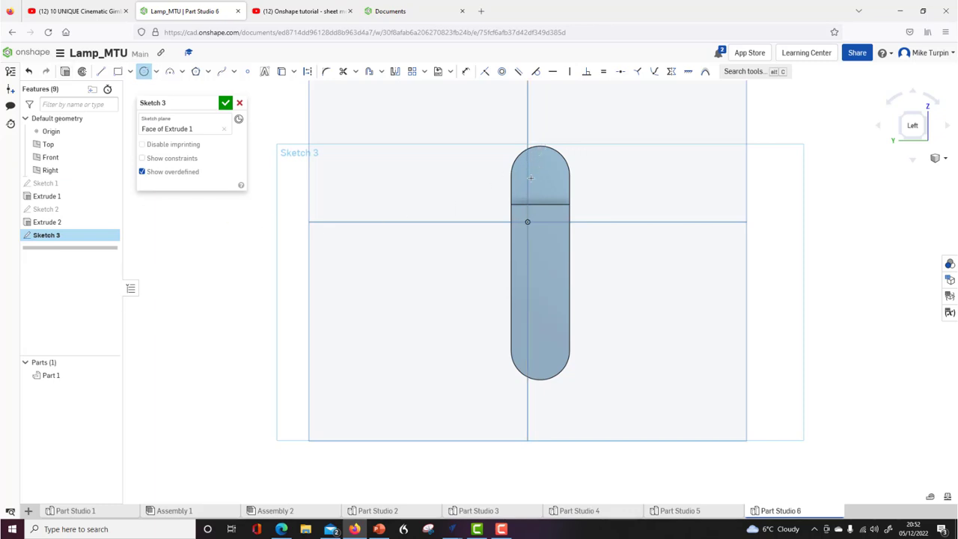
left_click(539, 349)
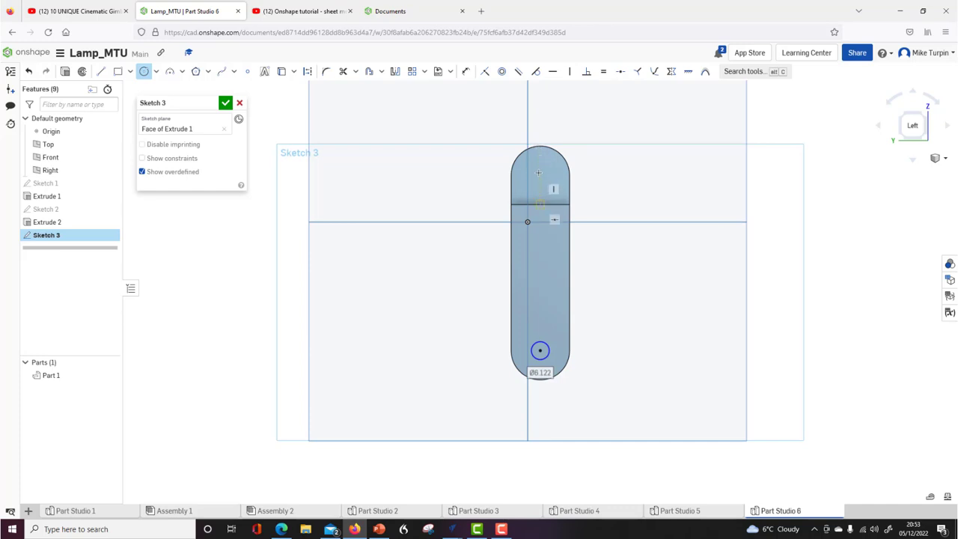
left_click(539, 170)
left_click(552, 170)
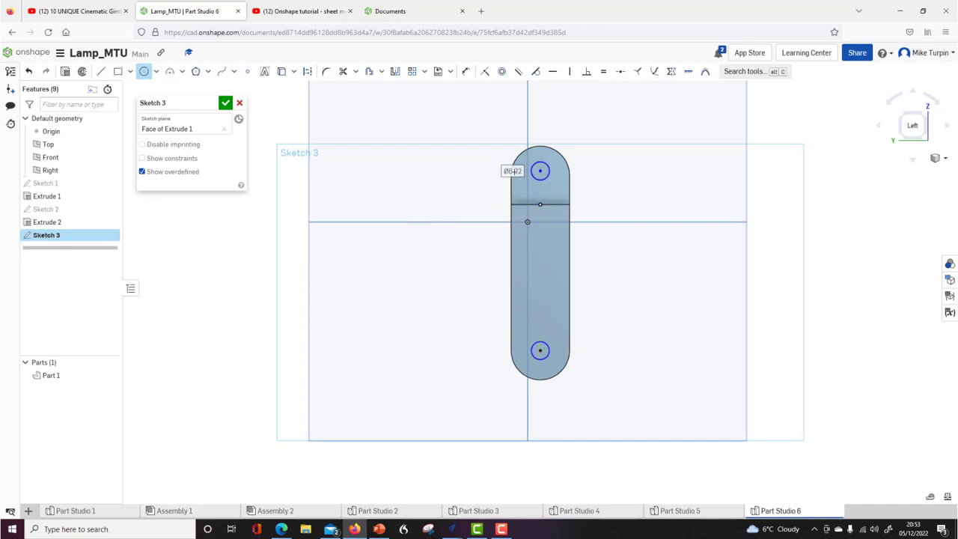
Set the diameters of the upper and lower circles to 5 mm each.
left_click(465, 73)
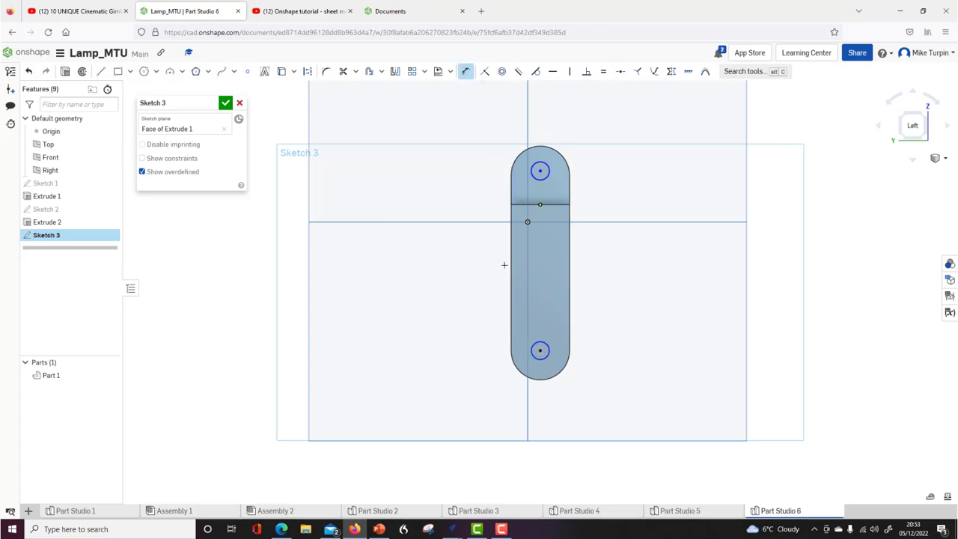
left_click(547, 163)
left_click(651, 166)
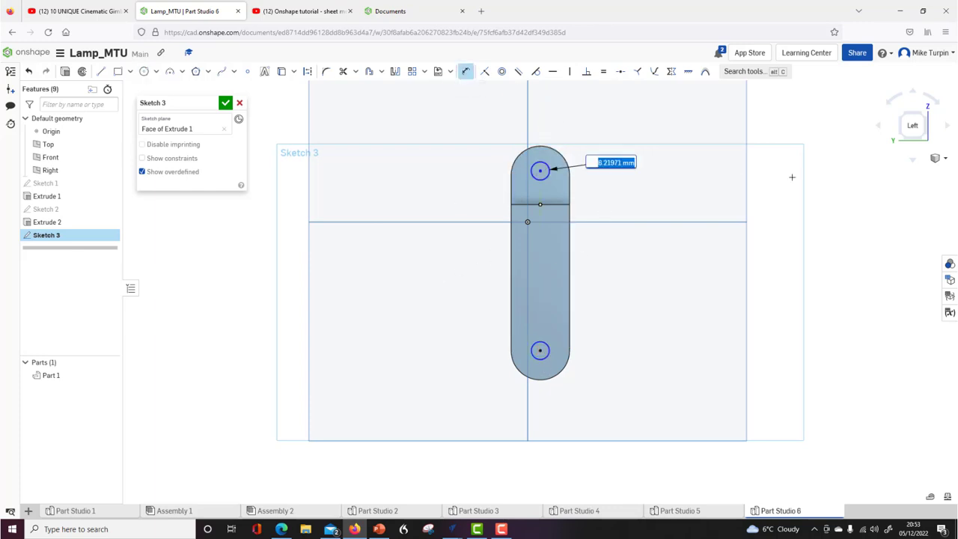
type("5")
key("Return")
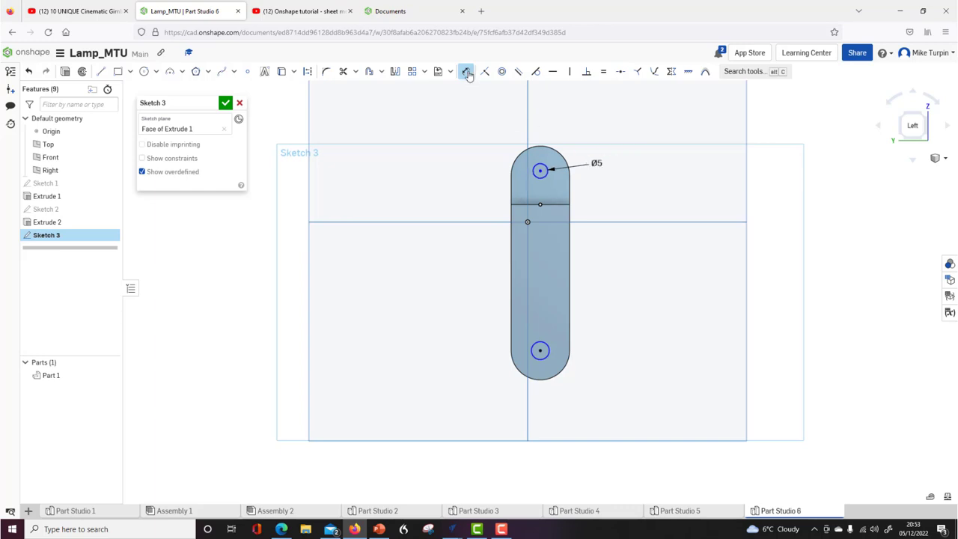
left_click(466, 73)
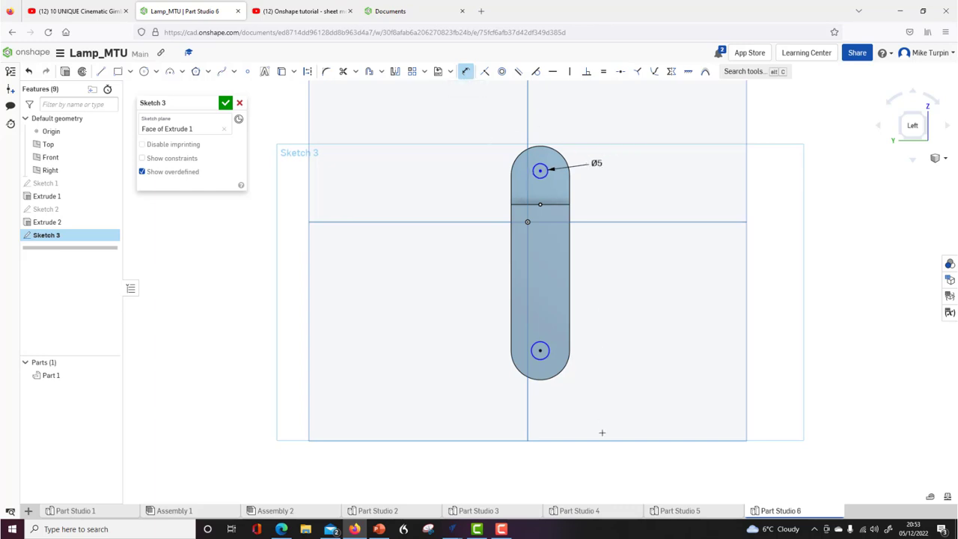
left_click(542, 351)
left_click(603, 342)
type("5")
key("Return")
Dimension the lower circle's centre from the arm's lower end, set the upper centre 10 mm from the upper end, and accept the sketch.
left_click(550, 373)
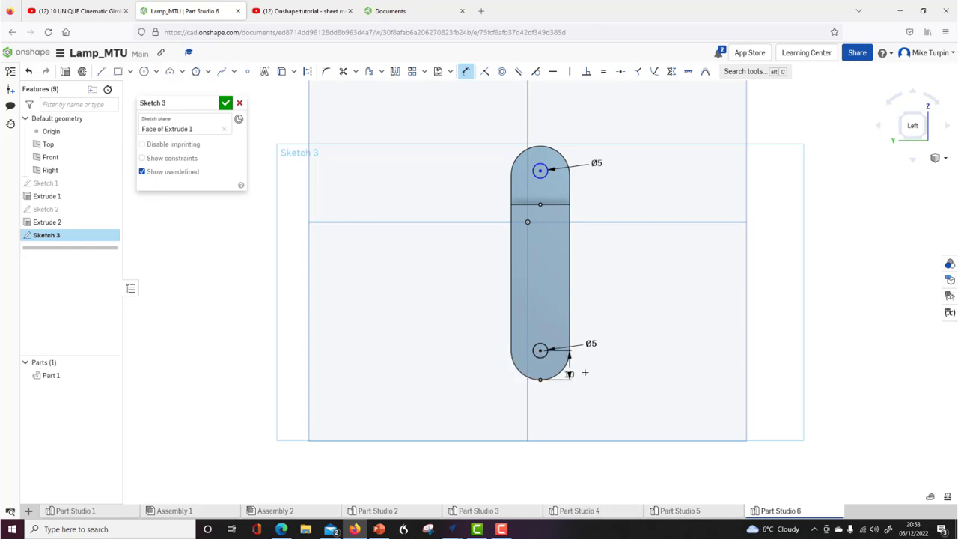
left_click(594, 372)
key("Return")
left_click(541, 147)
left_click(473, 158)
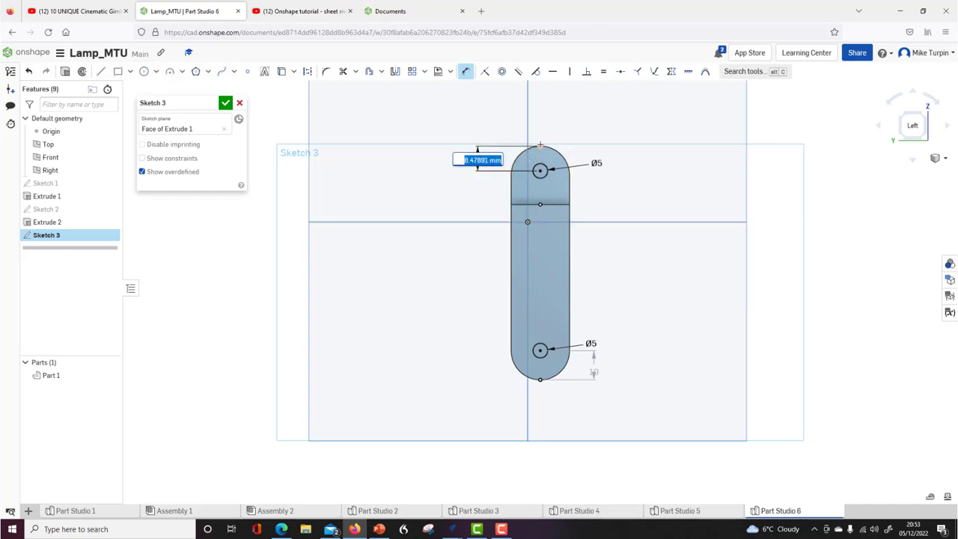
type("1")
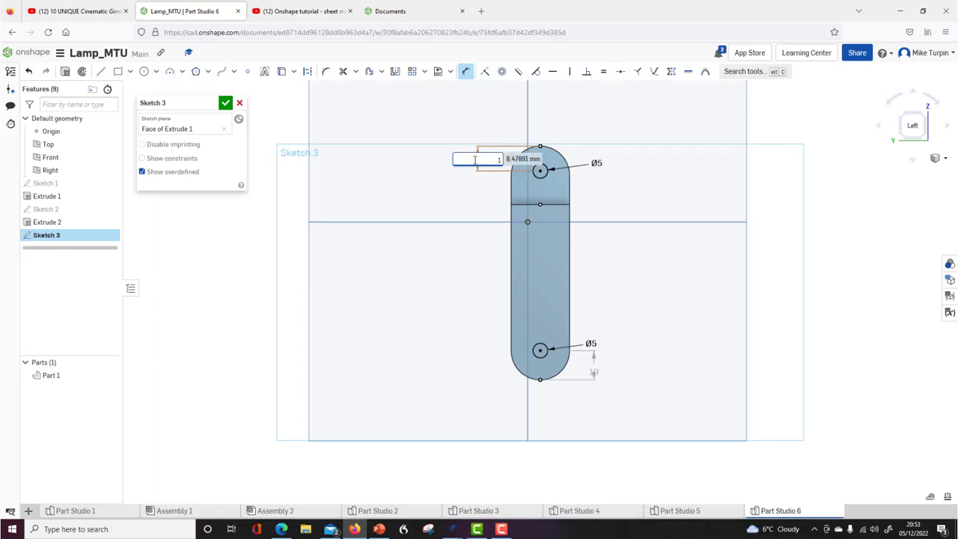
key("Return")
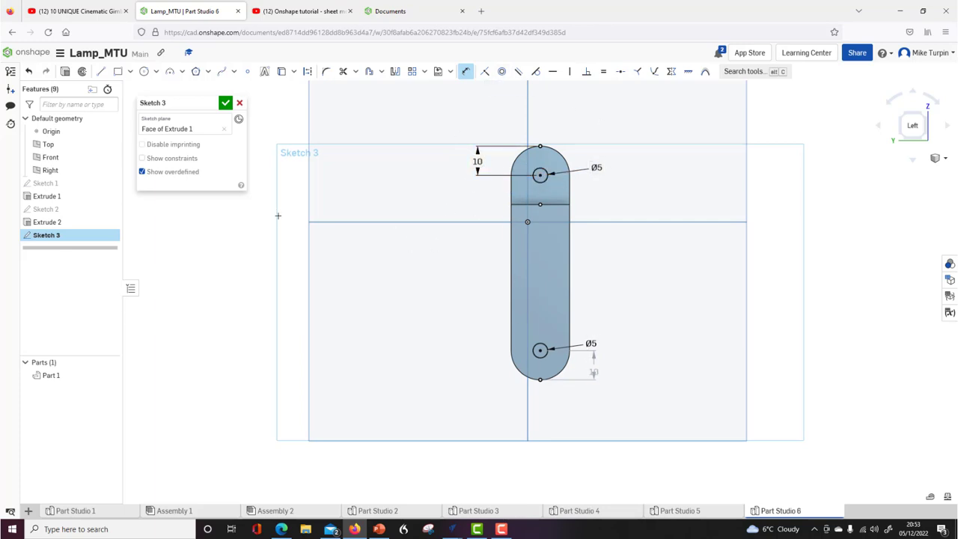
right_click_drag(418, 287, 503, 238)
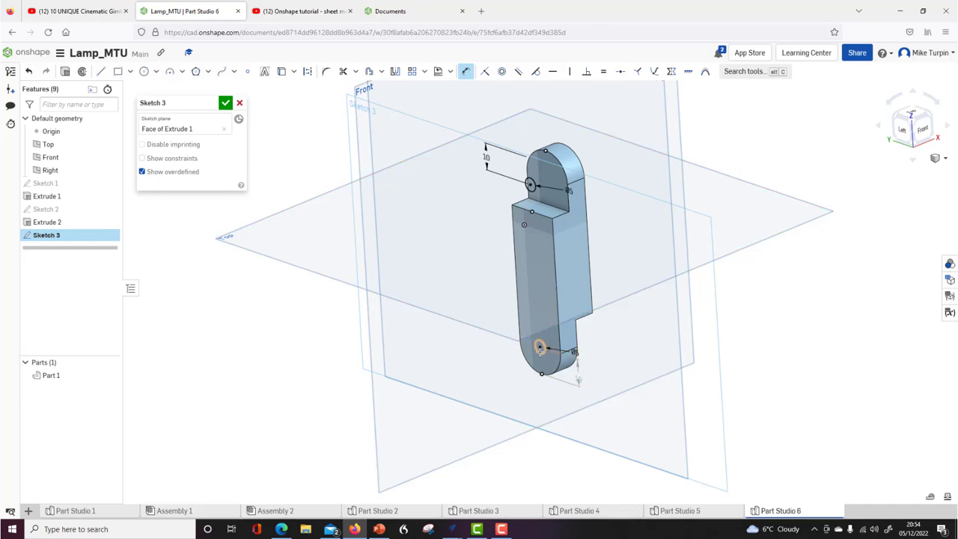
mouse_move(547, 267)
right_mouse_down()
mouse_move(532, 269)
mouse_move(548, 265)
right_mouse_up()
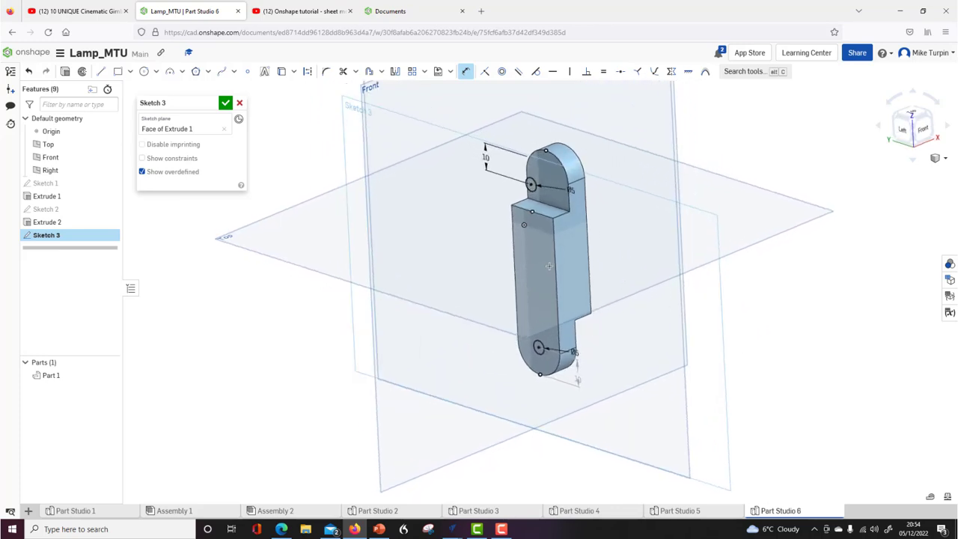
left_click(225, 102)
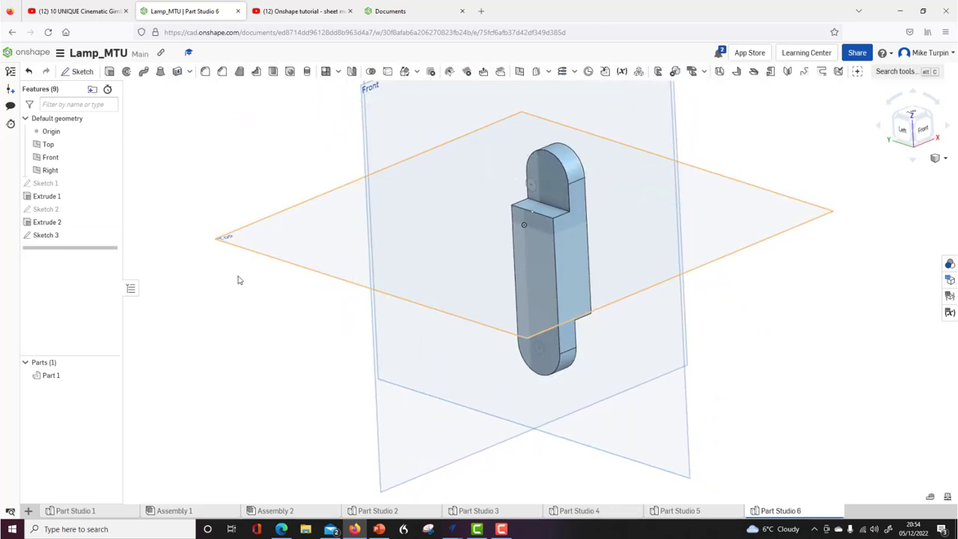
Extrude both circles as a blind removal 32.4 mm deep through the arm to cut a hole in each end.
left_click(109, 71)
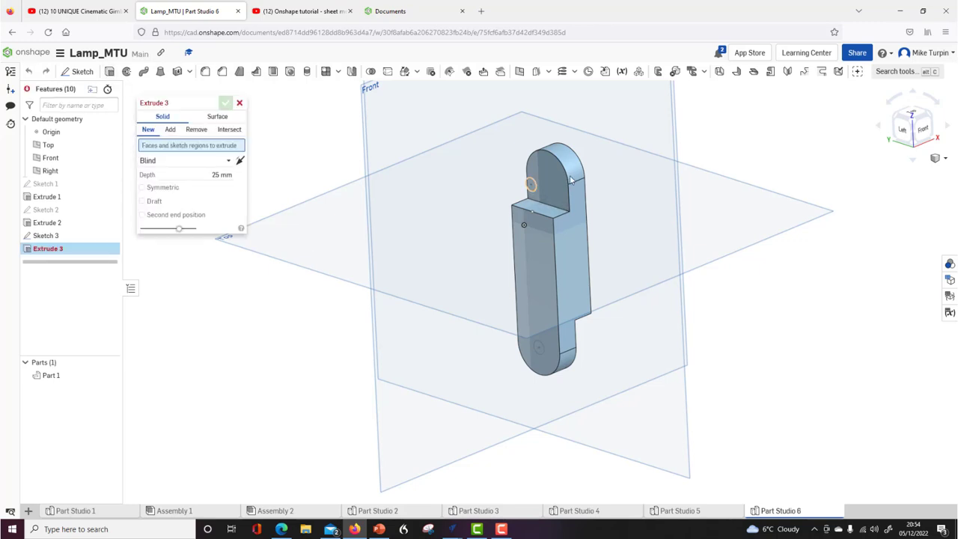
left_click(530, 184)
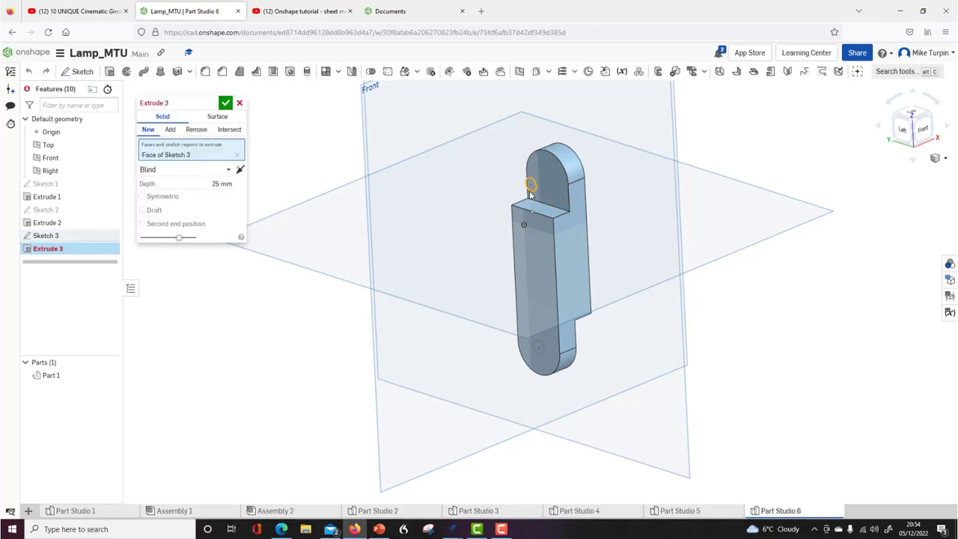
left_click(541, 359)
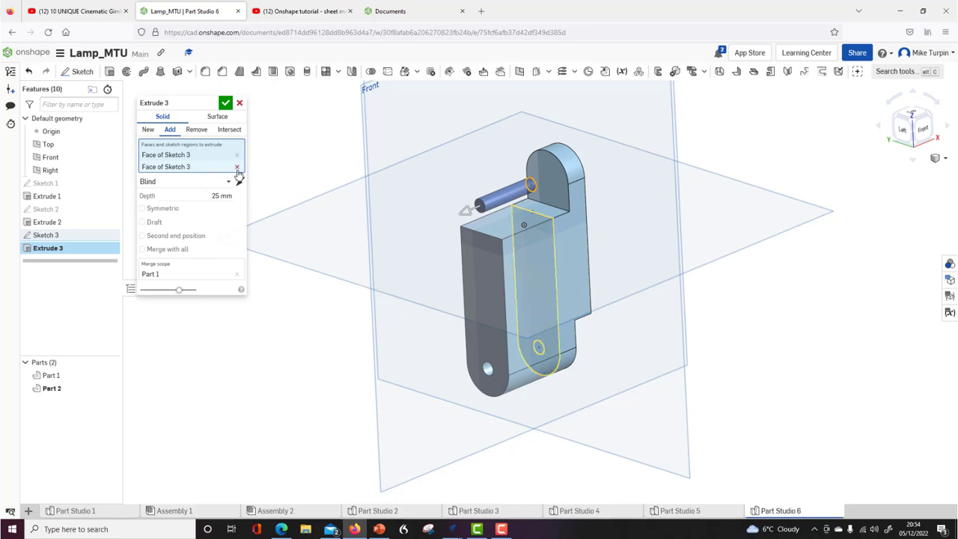
left_click(236, 167)
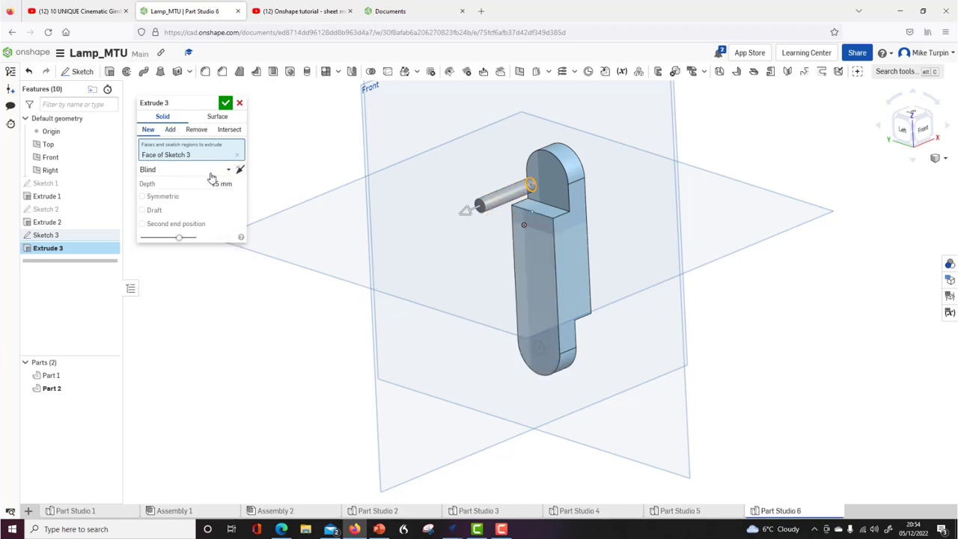
left_click(547, 364)
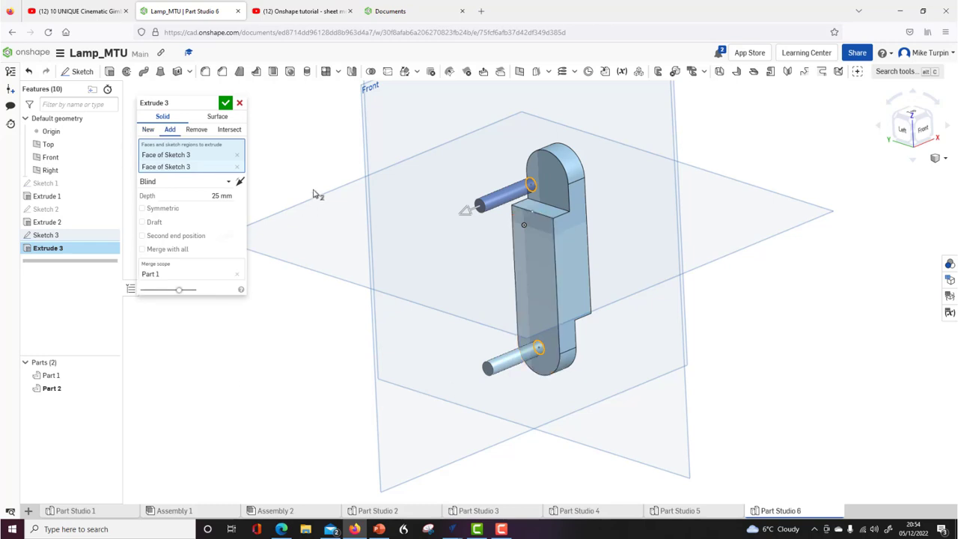
left_click(197, 130)
right_click_drag(738, 350, 673, 228)
left_click_drag(629, 180, 667, 224)
right_click_drag(668, 223, 744, 315)
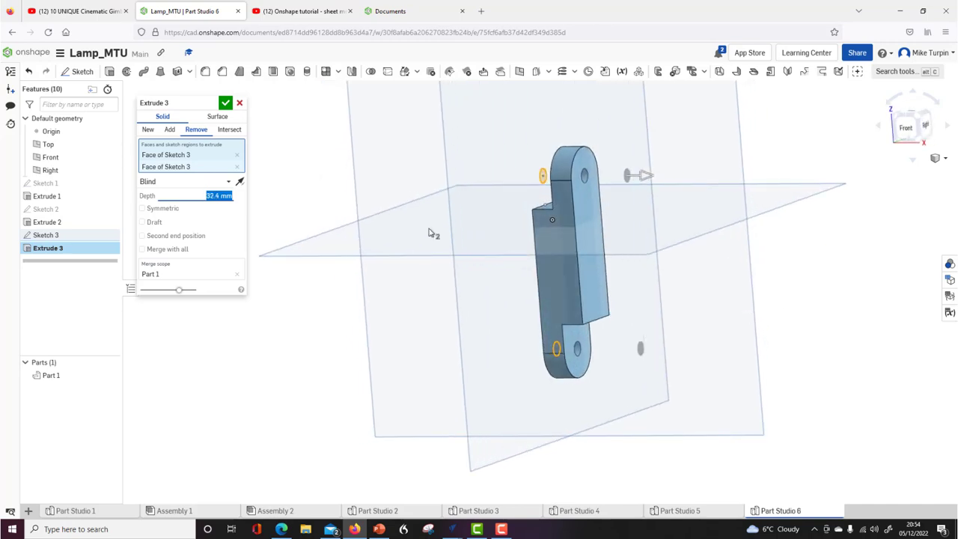
left_click(227, 107)
right_click_drag(220, 203, 295, 220)
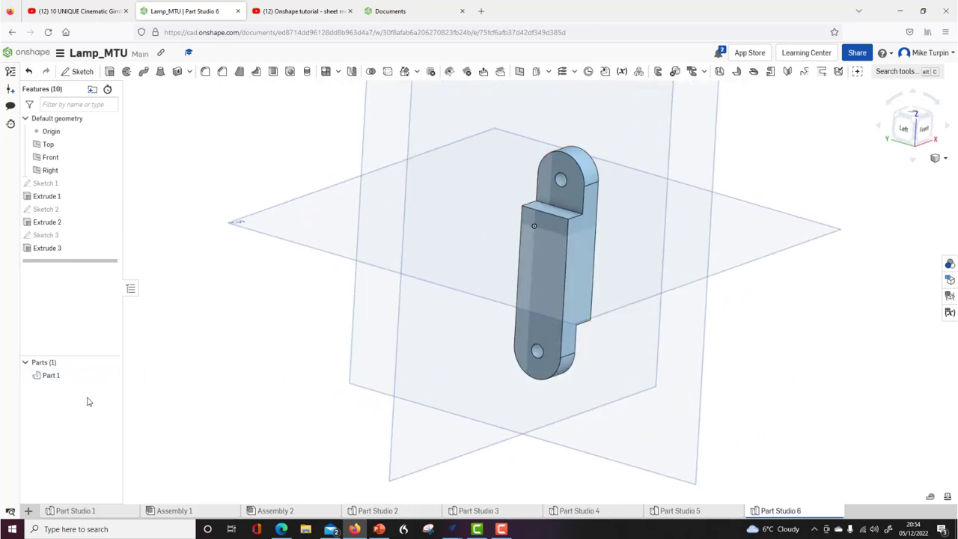
Rename the finished part as Long Arm.
right_click(60, 376)
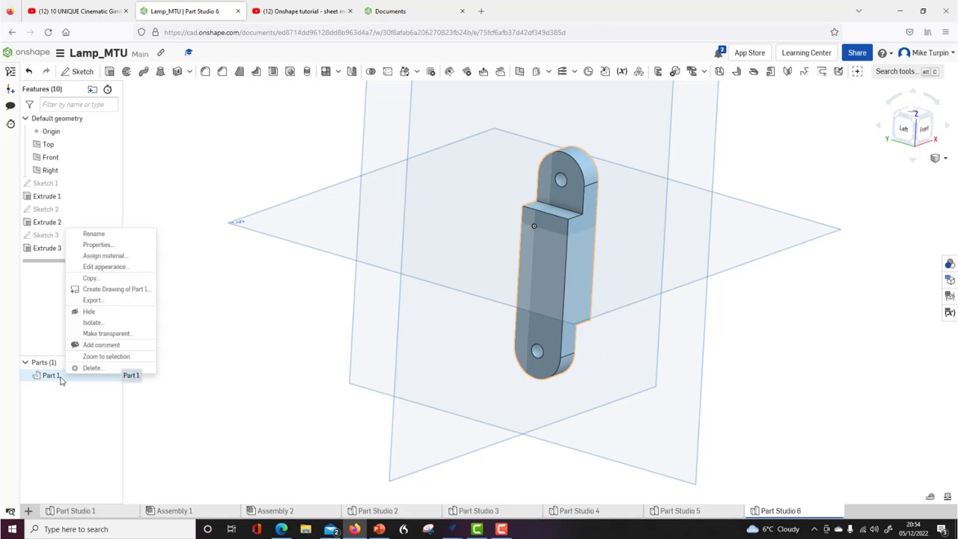
left_click(96, 234)
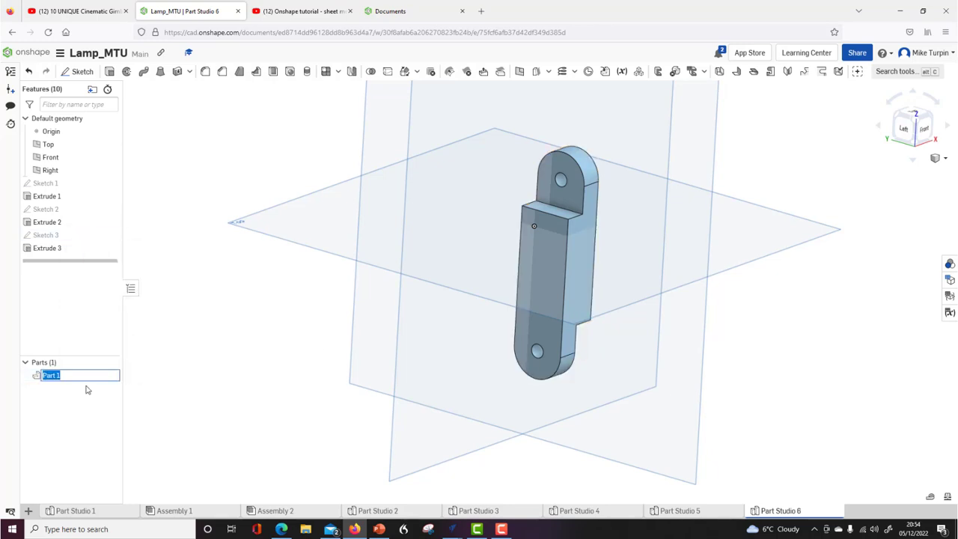
type("Long Arm")
key("Return")
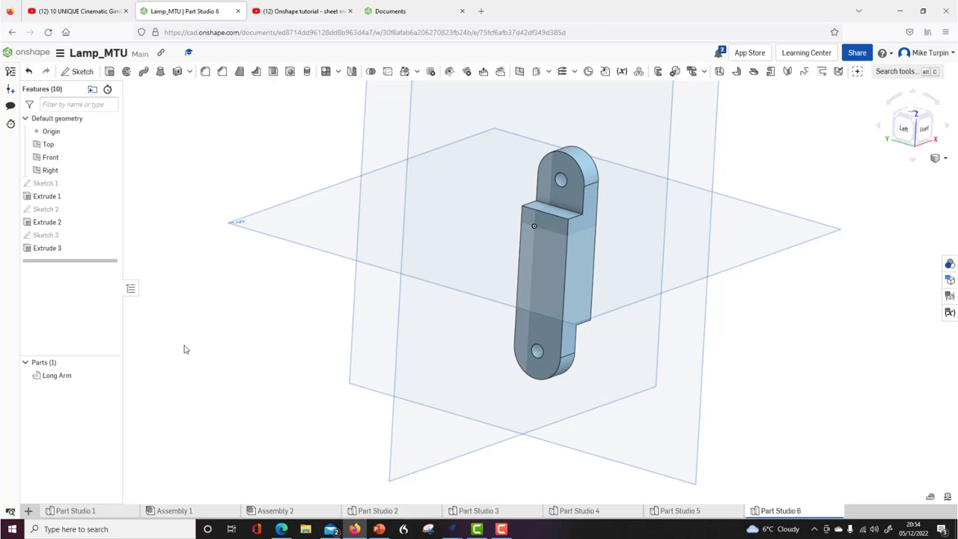
Examine the long arm from both sides, including its end cut-outs and holes.
right_click_drag(304, 411, 284, 410)
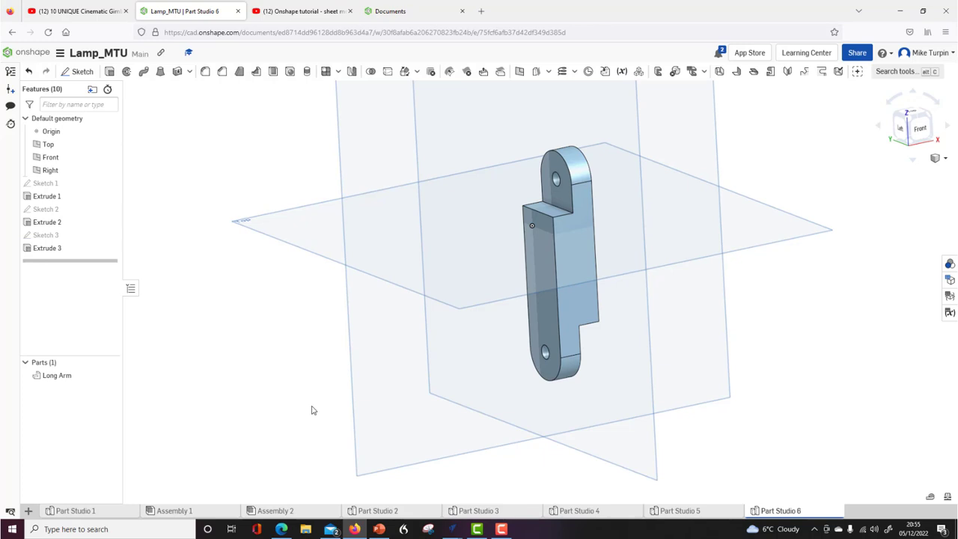
mouse_move(312, 410)
right_mouse_down()
mouse_move(329, 404)
mouse_move(296, 405)
mouse_move(326, 413)
right_mouse_up()
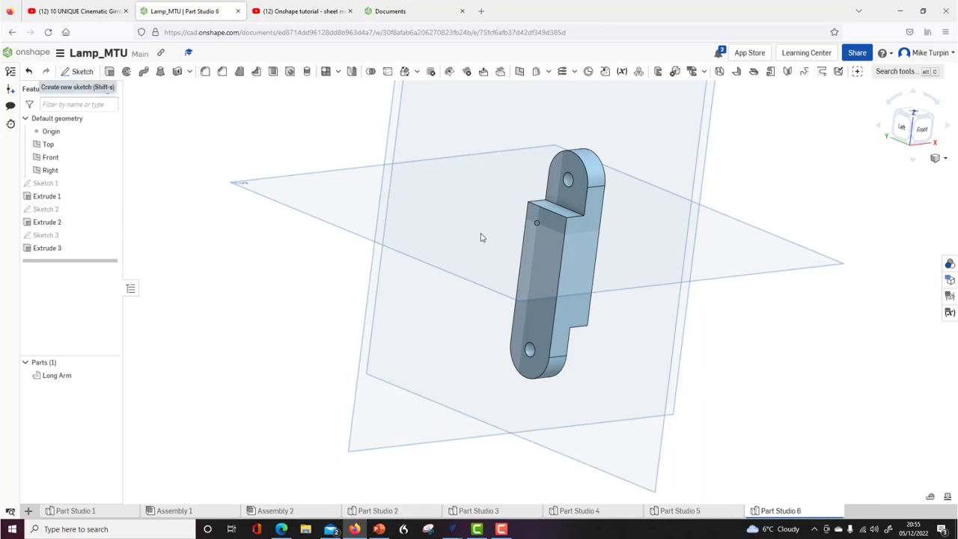
right_click_drag(752, 337, 506, 188)
scroll(625, 245, "down", 3)
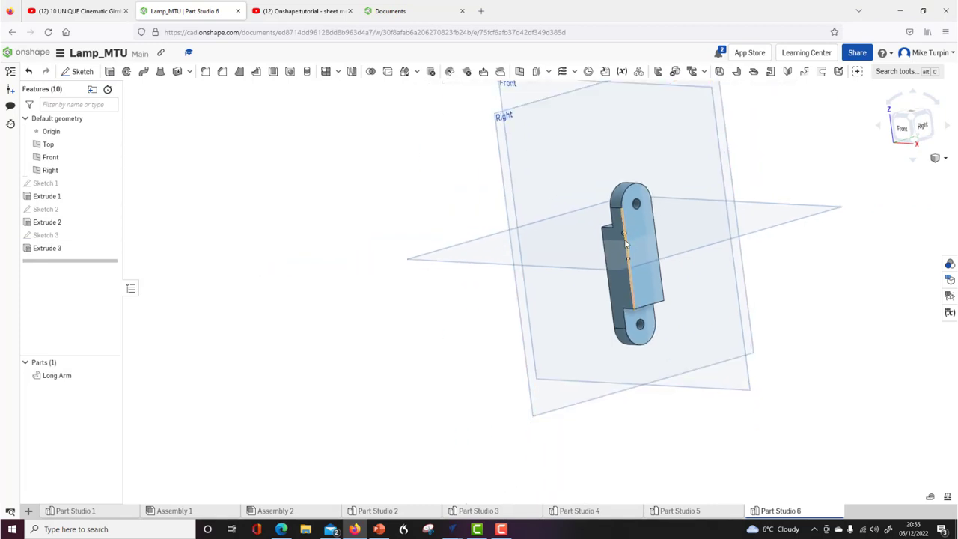
scroll(626, 245, "up", 3)
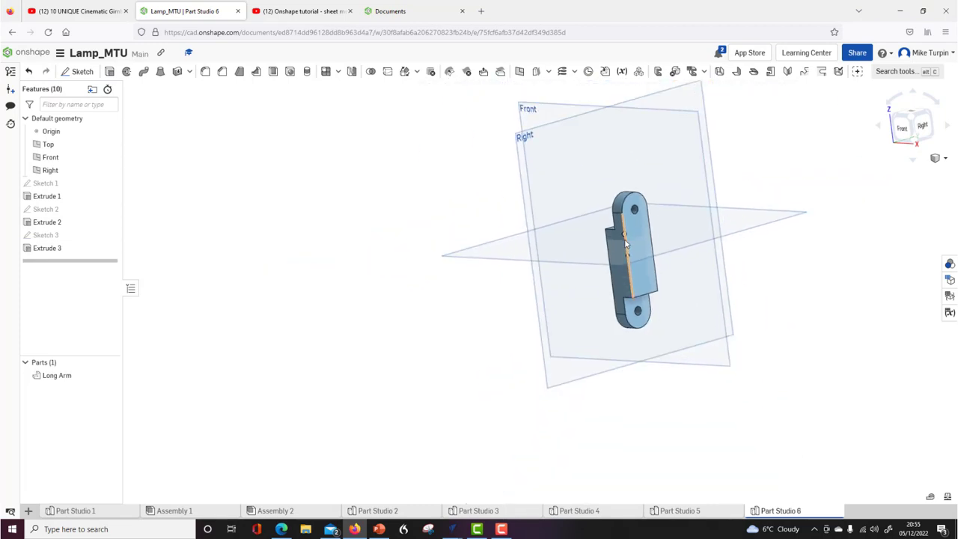
scroll(588, 292, "up", 4)
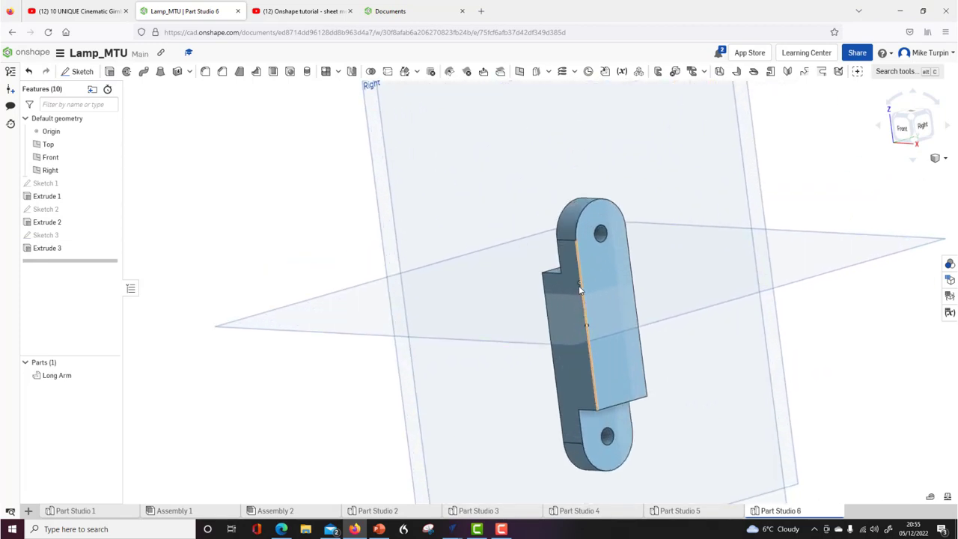
scroll(580, 289, "down", 3)
right_click_drag(556, 332, 684, 402)
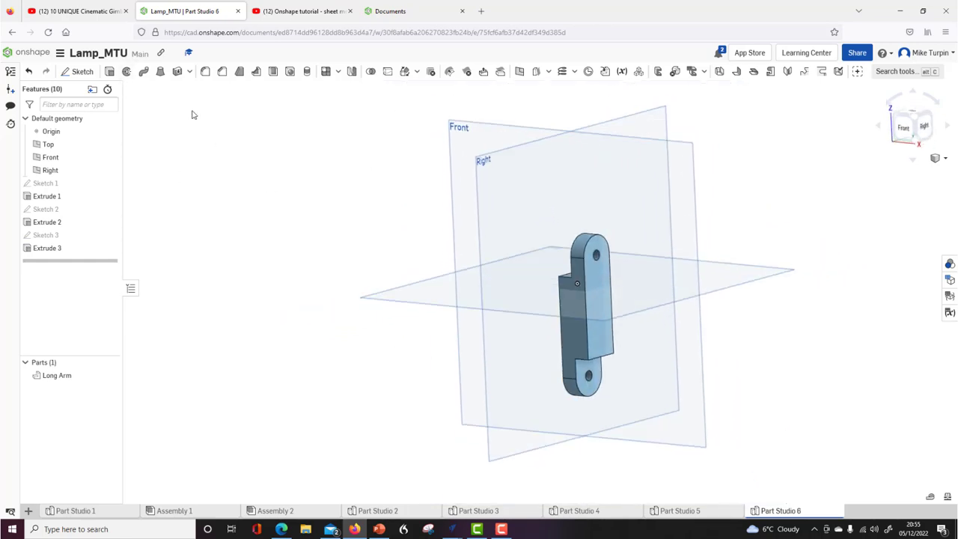
Start a sketch on the Right plane, view it face-on, and draw a rectangle about 18 by 27 mm beside the arm's lower end.
left_click(78, 71)
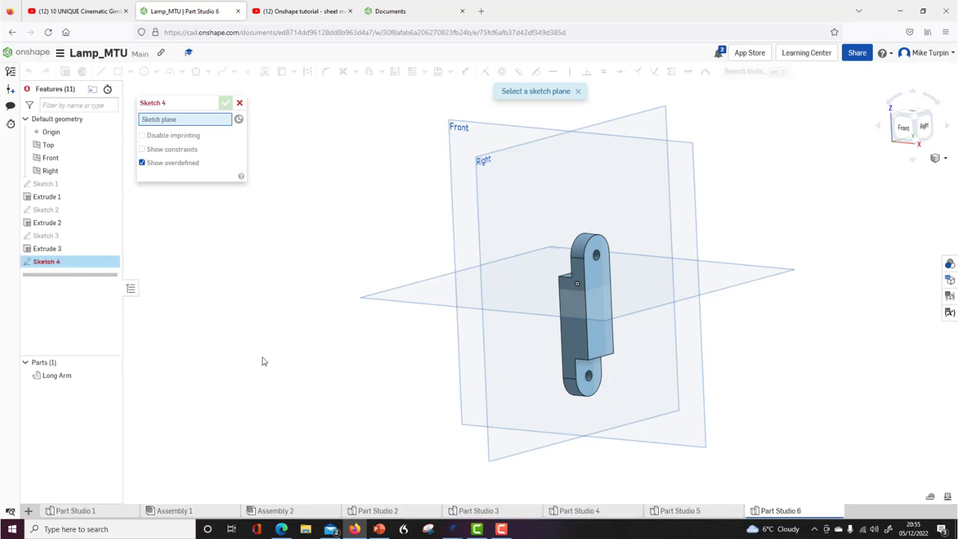
left_click(508, 453)
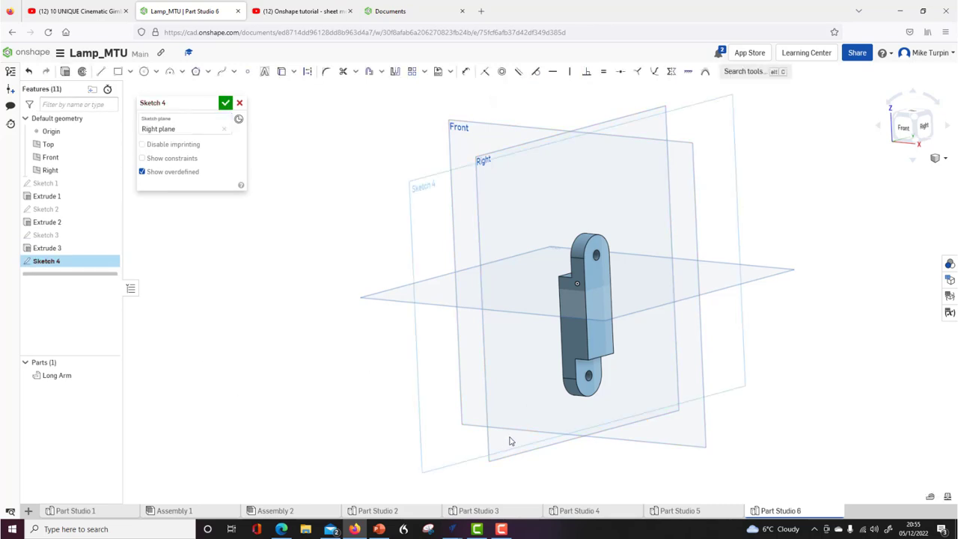
key("n")
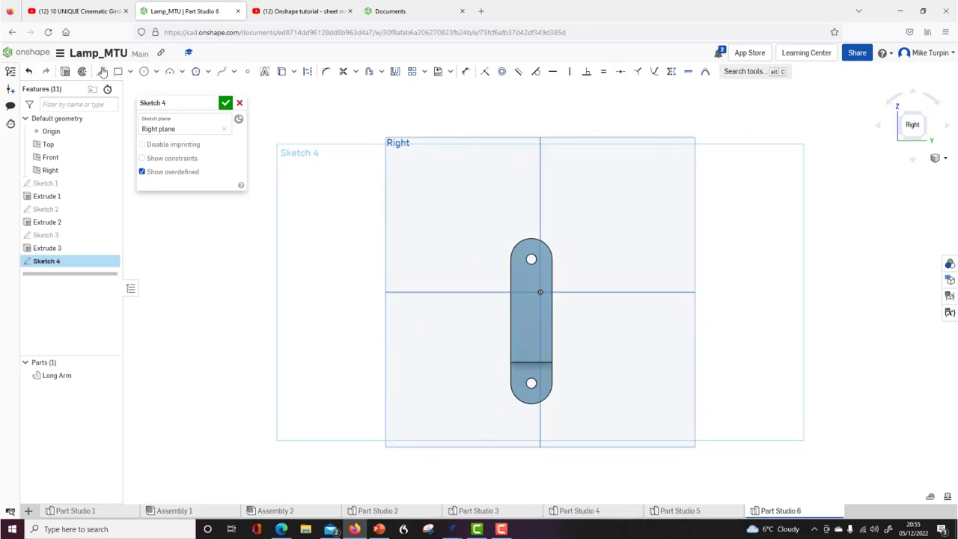
left_click(118, 73)
left_click(409, 407)
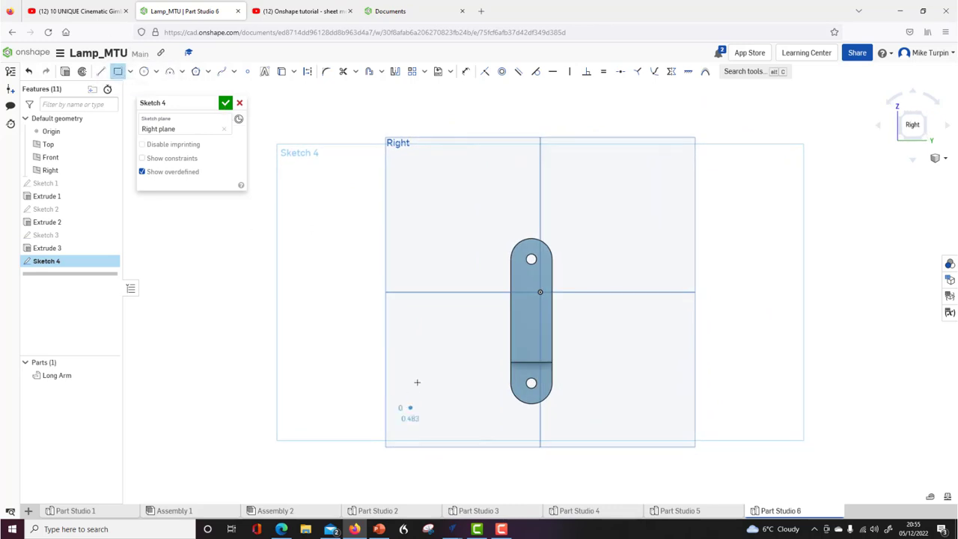
left_click(447, 351)
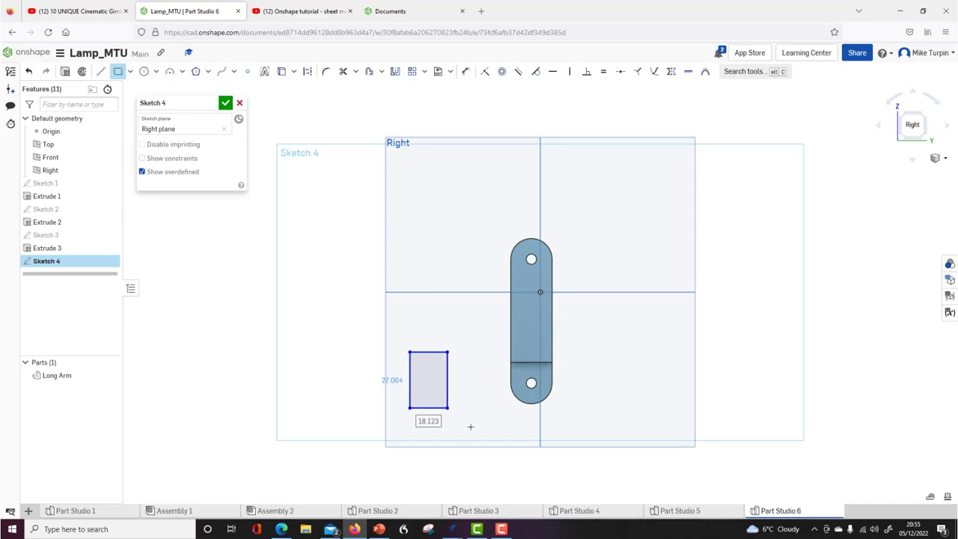
Set the new rectangle's width to 20 mm.
left_click(465, 75)
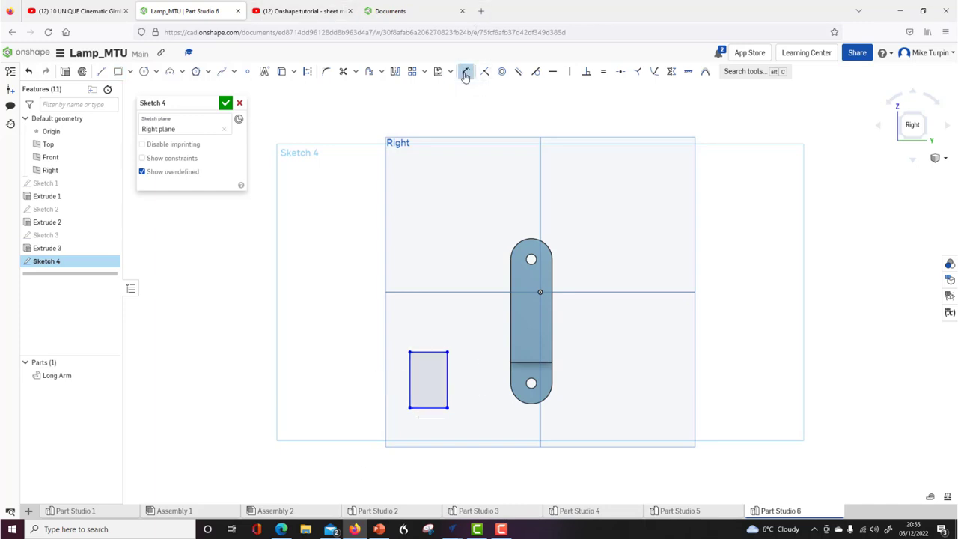
left_click(430, 408)
left_click(479, 418)
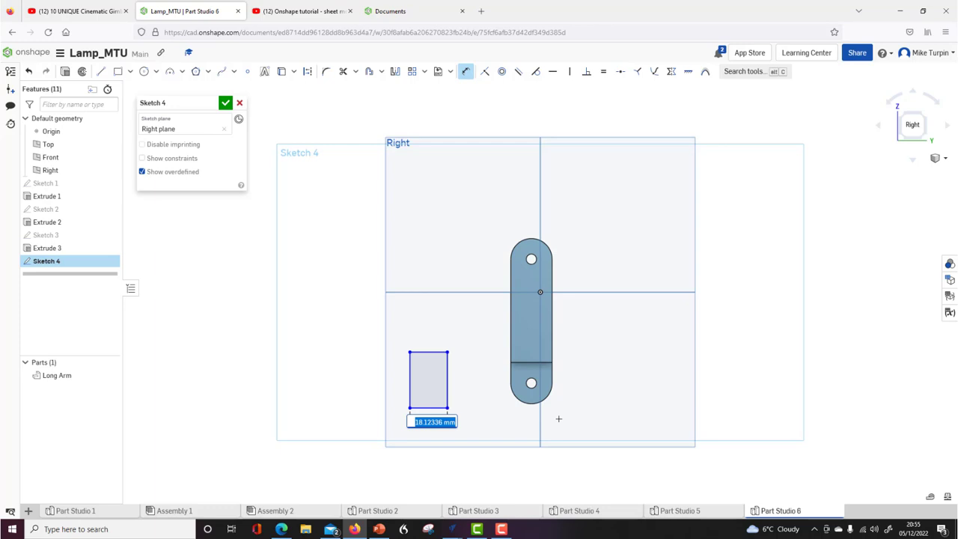
type("20")
key("Return")
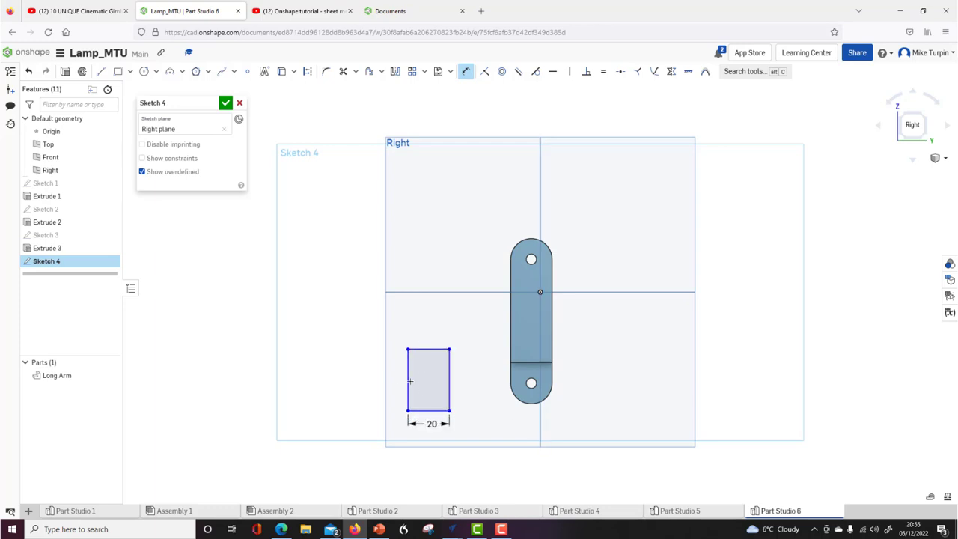
Set the new rectangle's height to 40 mm.
left_click(408, 380)
left_click(372, 381)
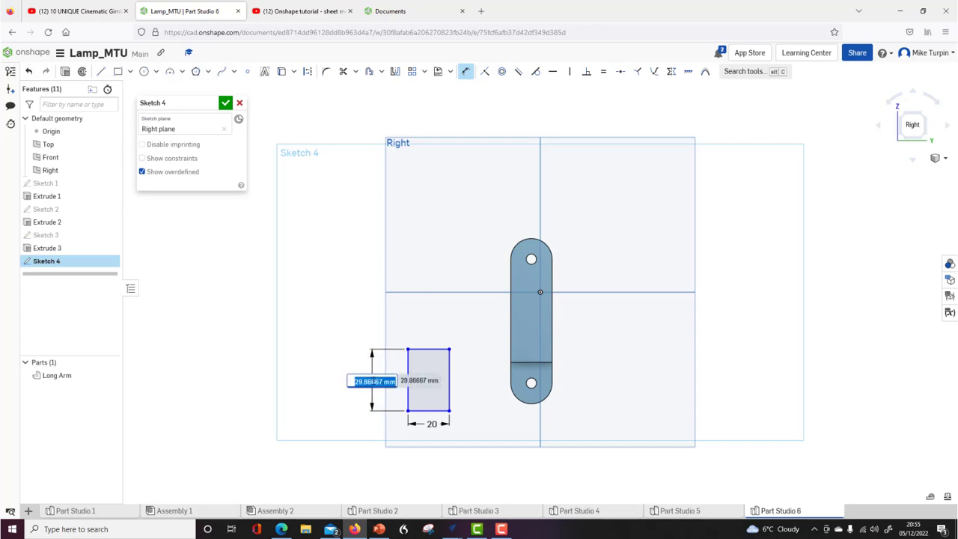
type("40")
key("Return")
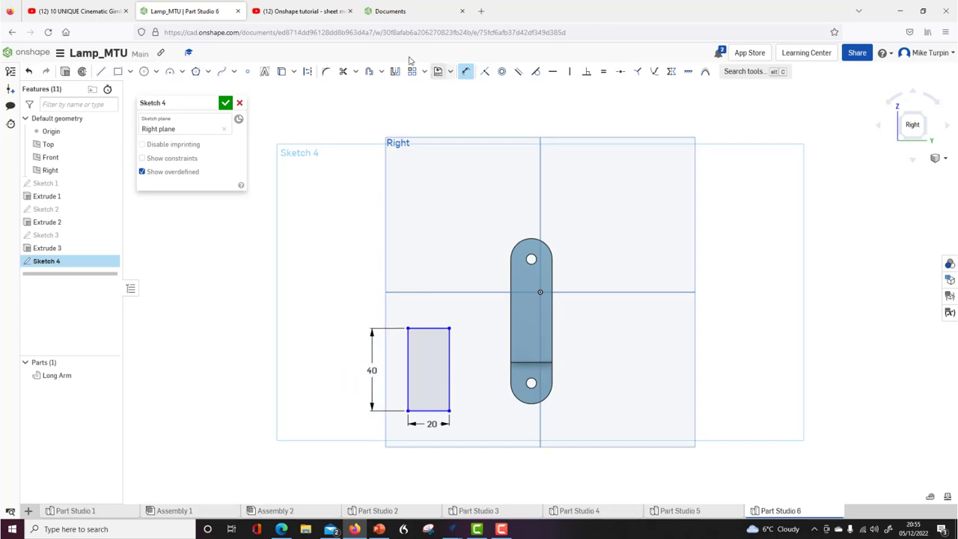
Round the rectangle's two upper corners with 10 mm sketch fillets and finish the sketch.
left_click(326, 71)
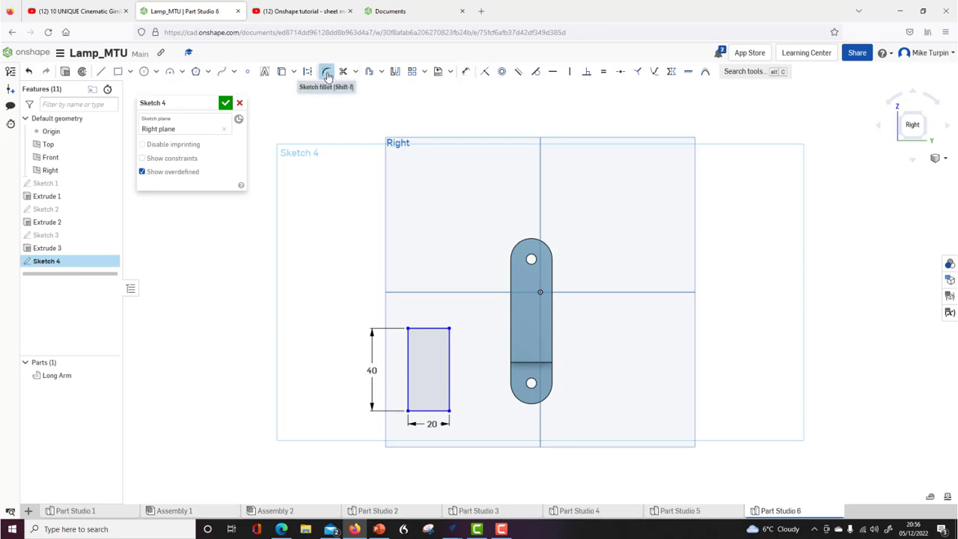
left_click_drag(407, 328, 428, 349)
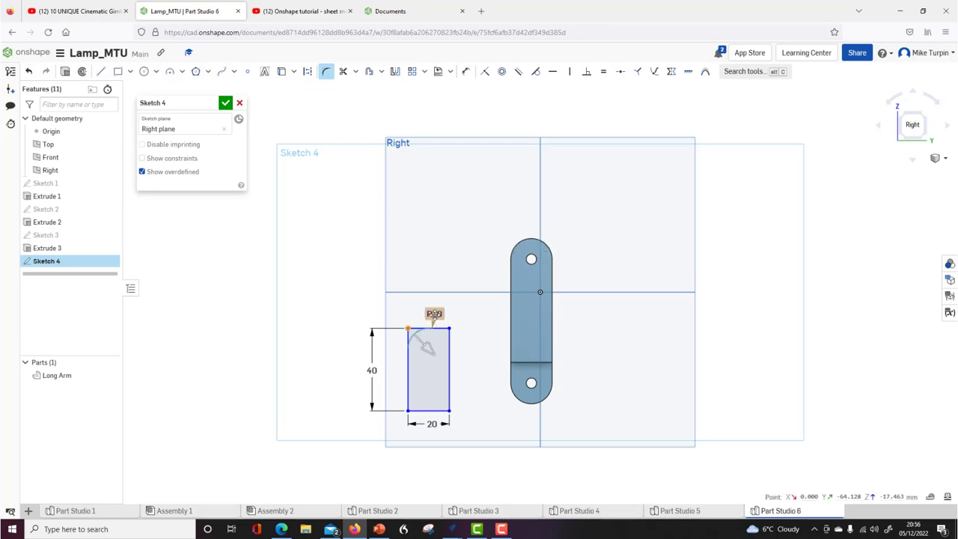
left_click(449, 328)
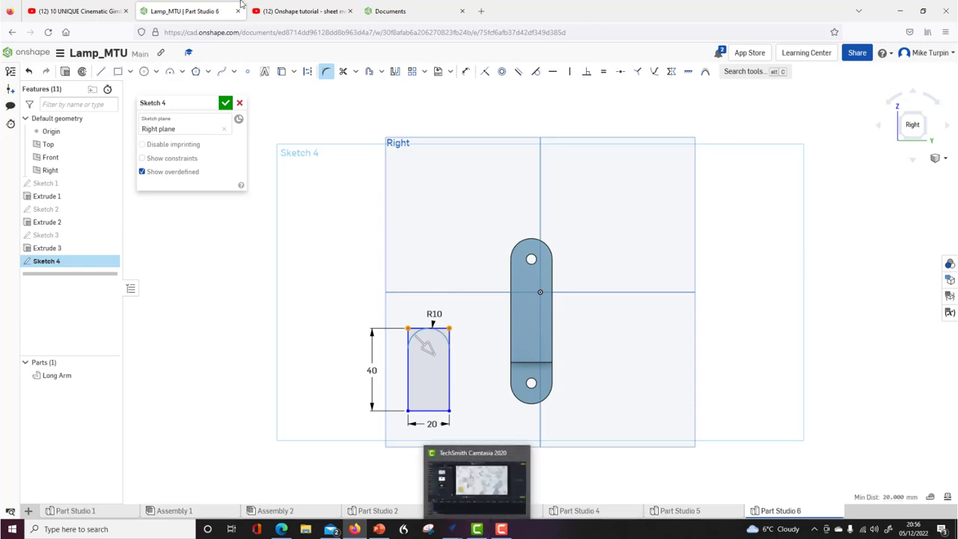
left_click(224, 104)
right_click_drag(267, 284, 311, 291)
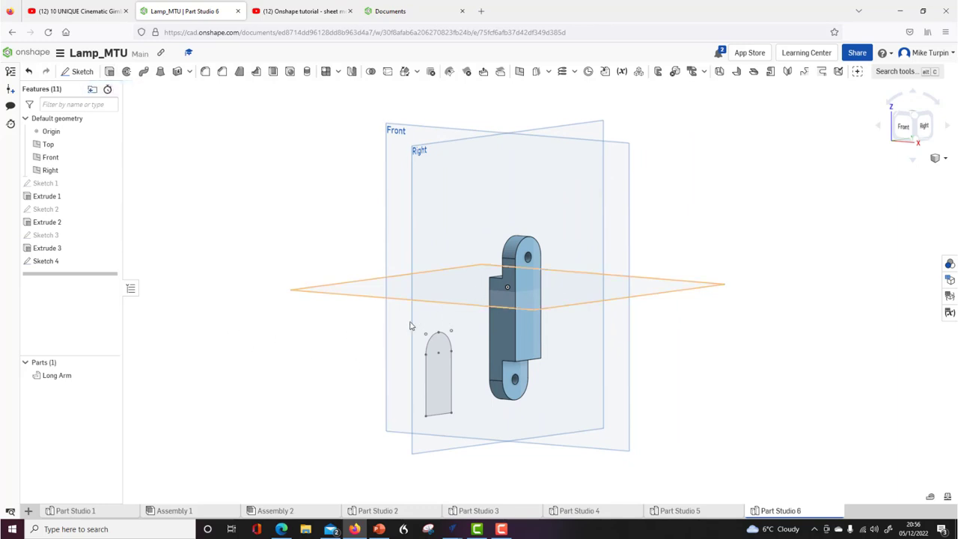
Reopen the arched profile's sketch face-on and draw a circle about 8 mm in diameter at the centre of its rounded end.
right_click(62, 262)
double_click(427, 375)
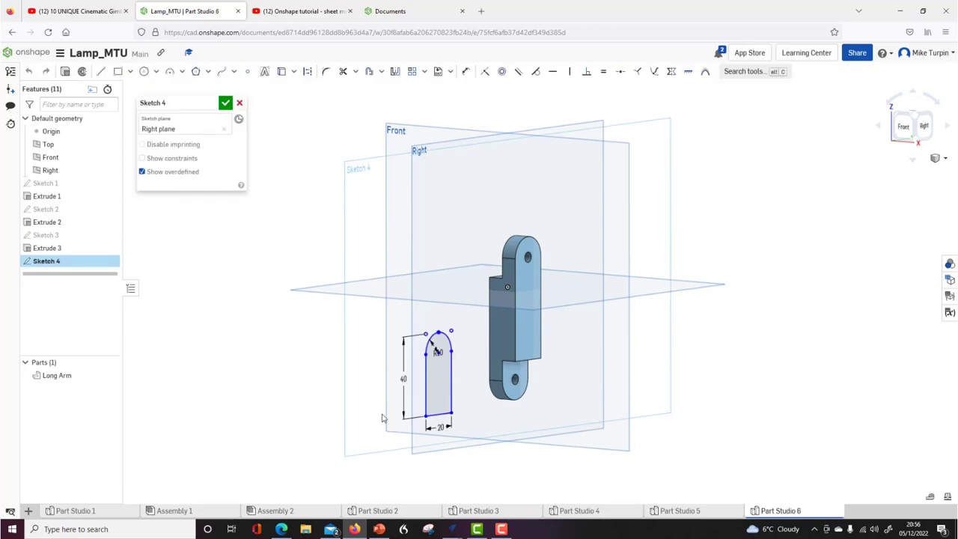
key("n")
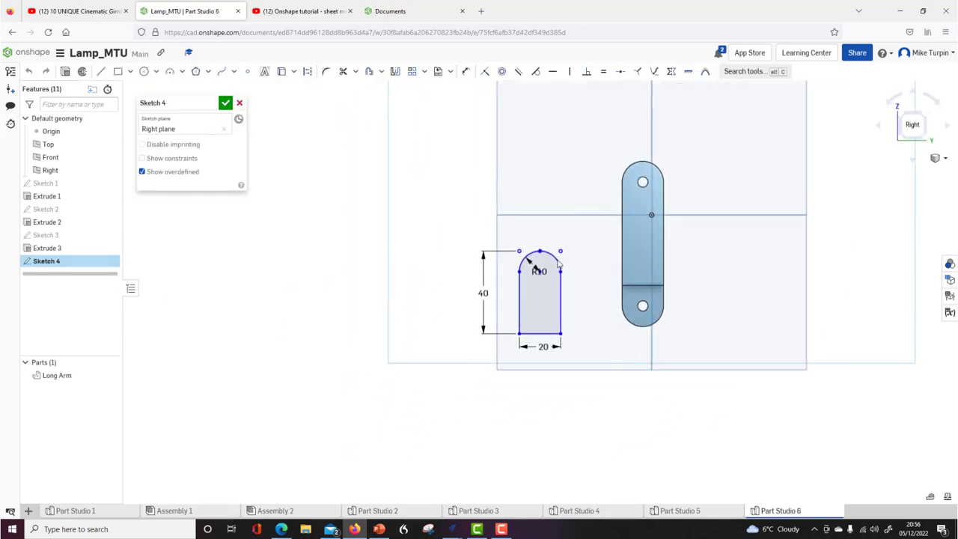
scroll(565, 257, "up", 5)
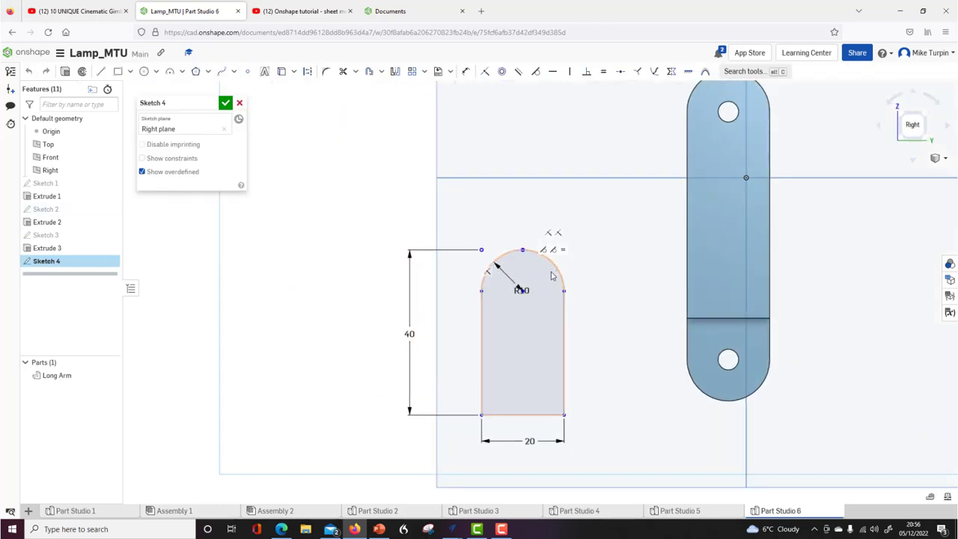
left_click(146, 75)
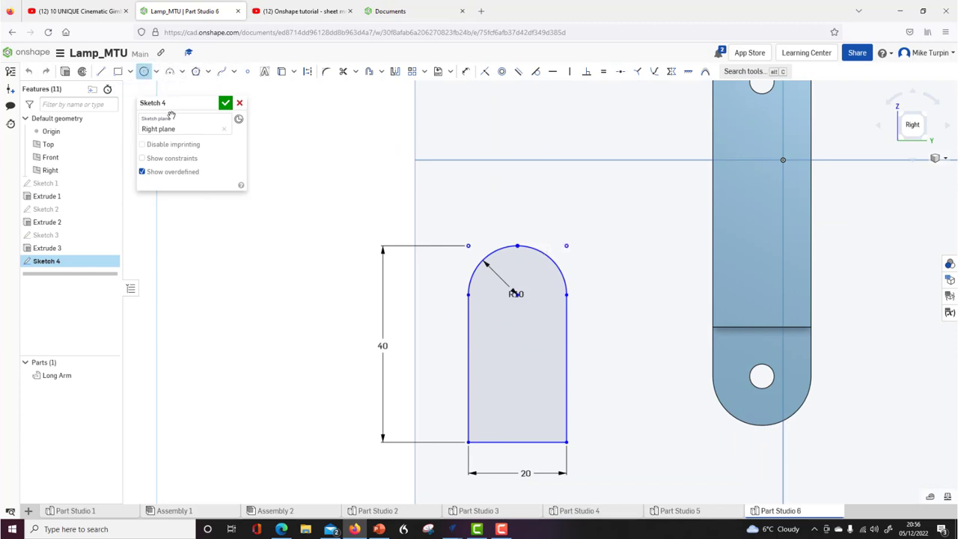
left_click(517, 293)
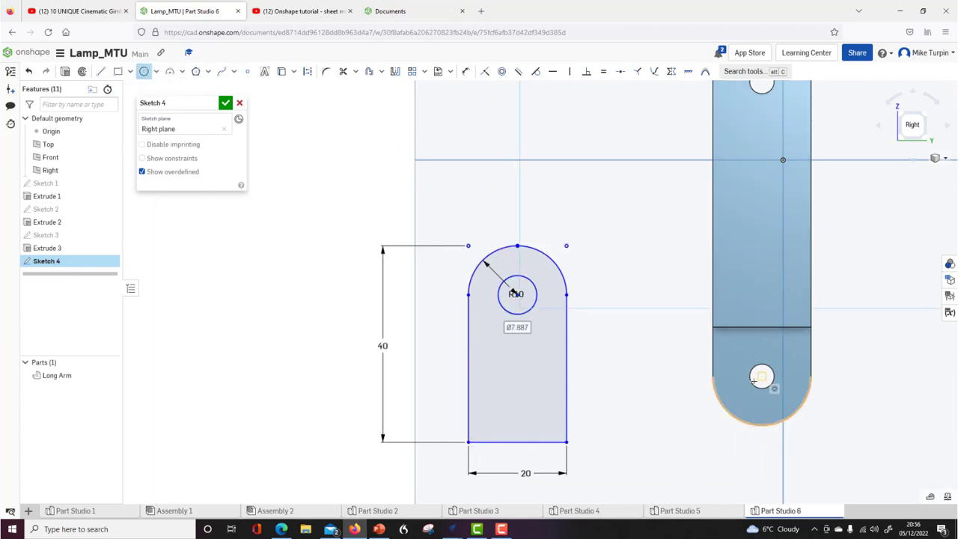
Set the circle's diameter to 5 mm and finish the sketch.
left_click(465, 75)
left_click(552, 264)
left_click(555, 225)
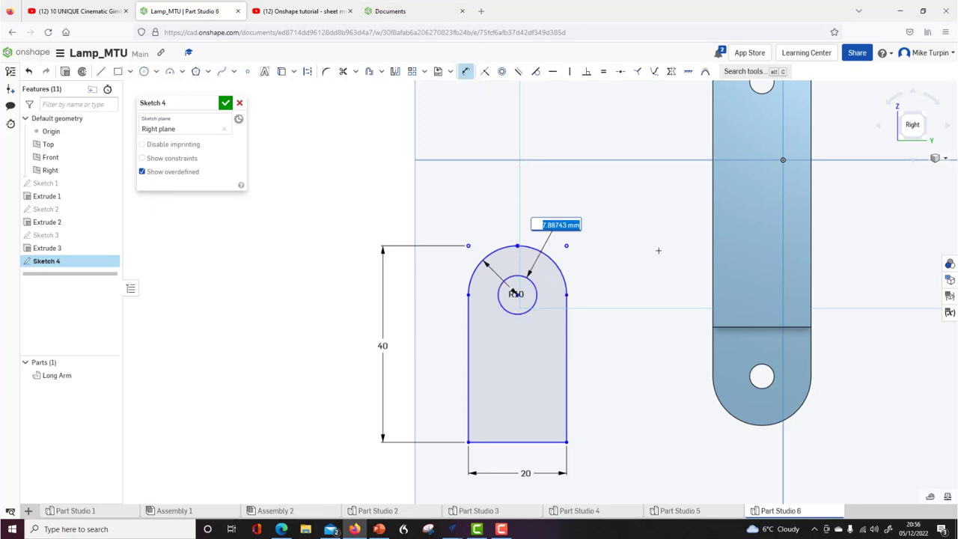
type("5")
key("Return")
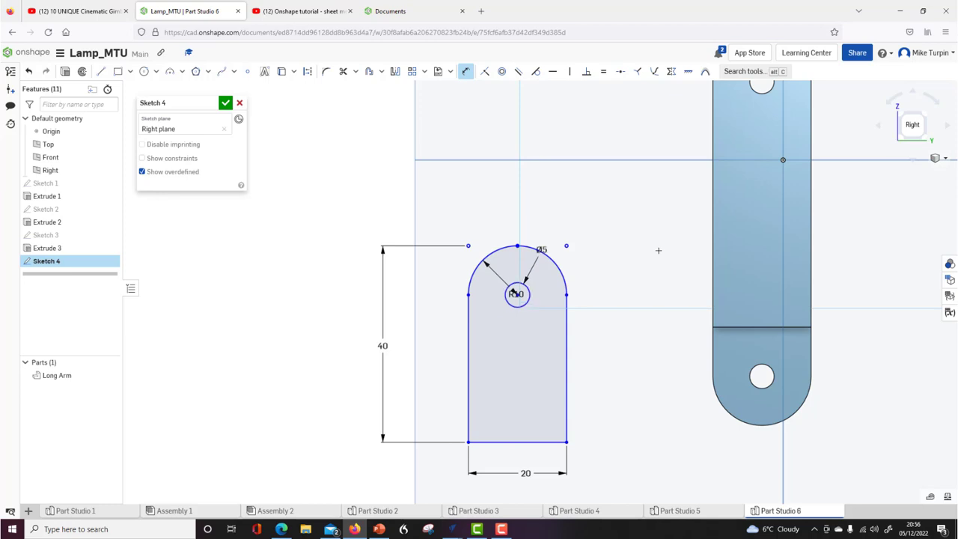
scroll(601, 340, "down", 2)
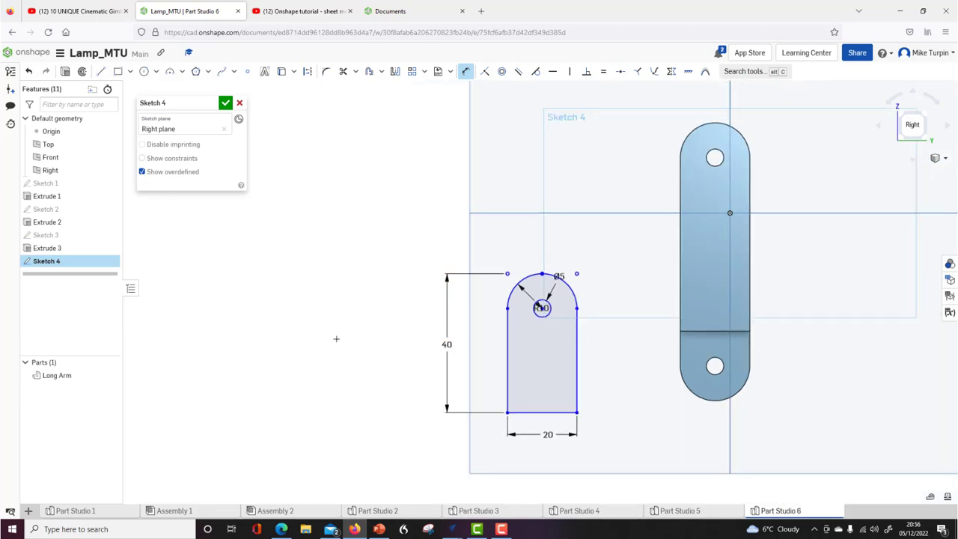
mouse_move(338, 336)
right_mouse_down()
mouse_move(362, 346)
mouse_move(344, 346)
mouse_move(338, 357)
mouse_move(337, 336)
mouse_move(381, 337)
mouse_move(346, 347)
mouse_move(334, 370)
mouse_move(380, 351)
mouse_move(342, 351)
mouse_move(370, 349)
right_mouse_up()
mouse_move(549, 349)
right_mouse_down()
mouse_move(574, 353)
mouse_move(461, 361)
right_mouse_up()
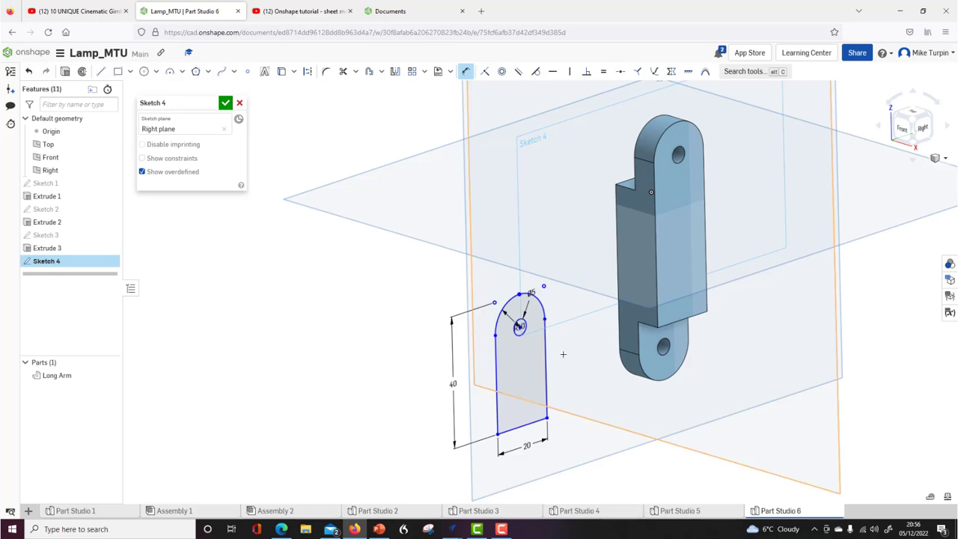
scroll(565, 357, "up", 3)
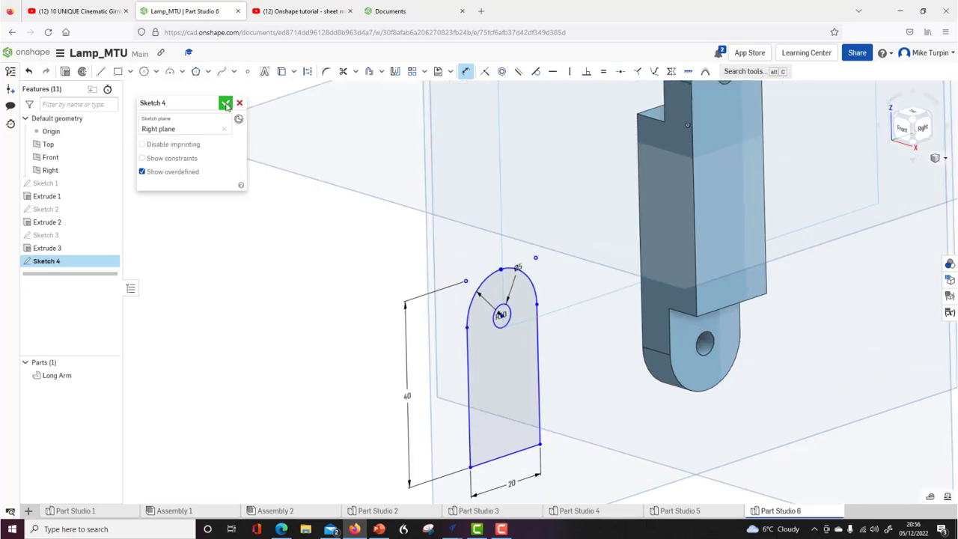
left_click(226, 103)
Extrude the arched profile 16 mm as a new part, leaving the circle open as a hole.
scroll(310, 306, "down", 5)
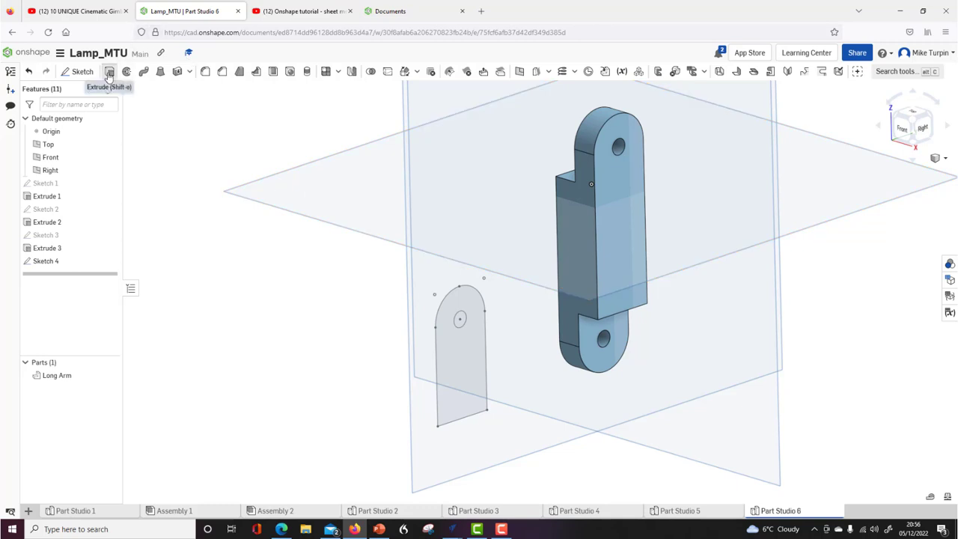
left_click(110, 71)
left_click(465, 375)
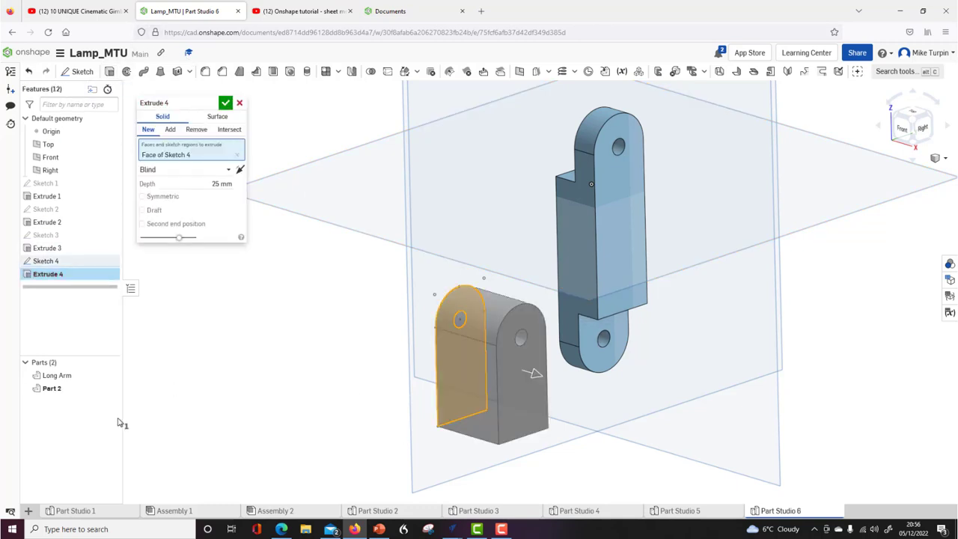
left_click(210, 184)
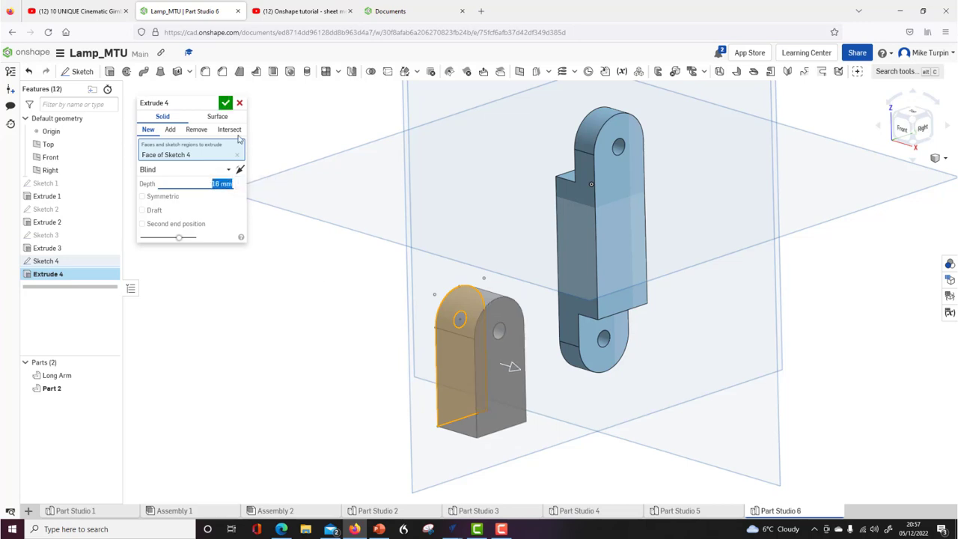
left_click(225, 103)
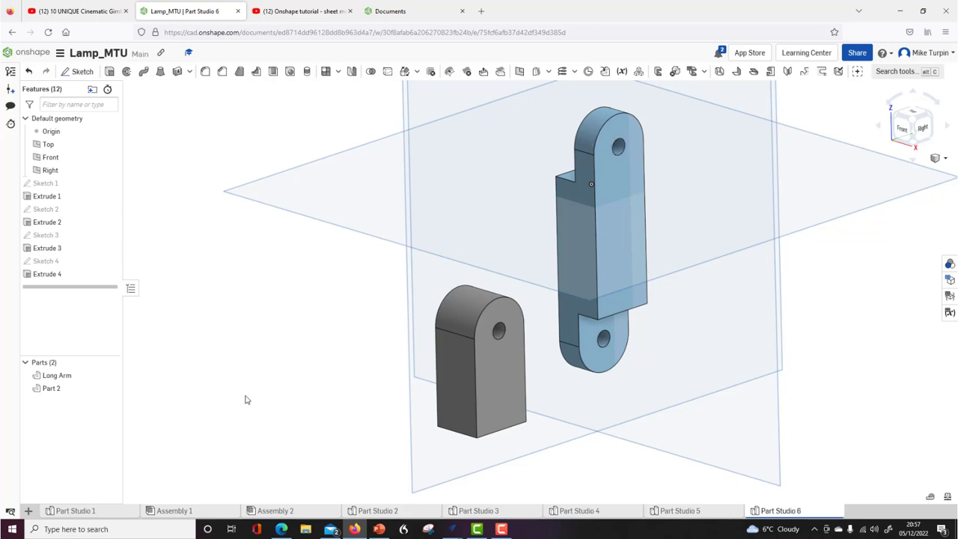
Start a sketch on the flat front face of the new part and view it face-on.
right_click_drag(255, 393, 274, 398)
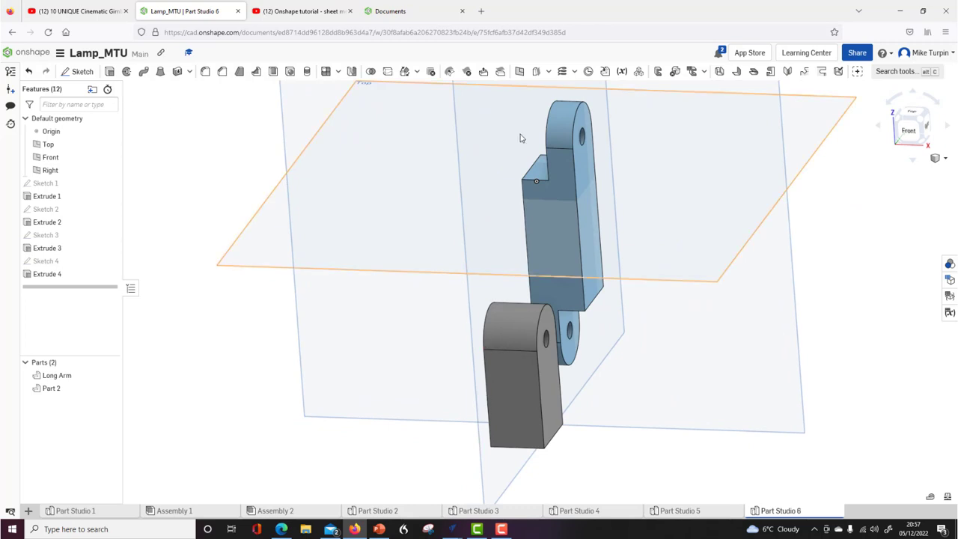
right_click_drag(389, 295, 396, 304)
key("shift+1")
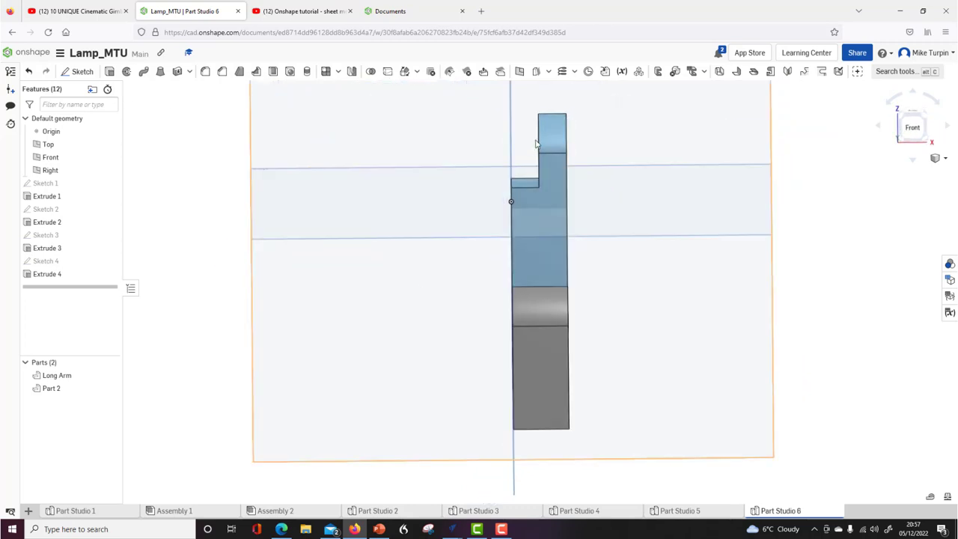
left_click(81, 71)
mouse_move(225, 278)
right_mouse_down()
mouse_move(289, 360)
mouse_move(274, 370)
mouse_move(507, 391)
right_mouse_up()
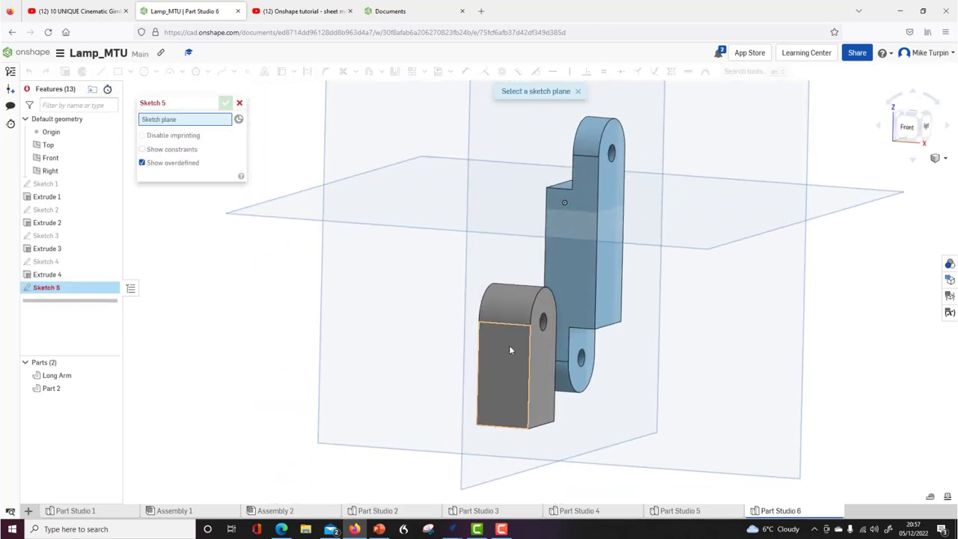
left_click(506, 391)
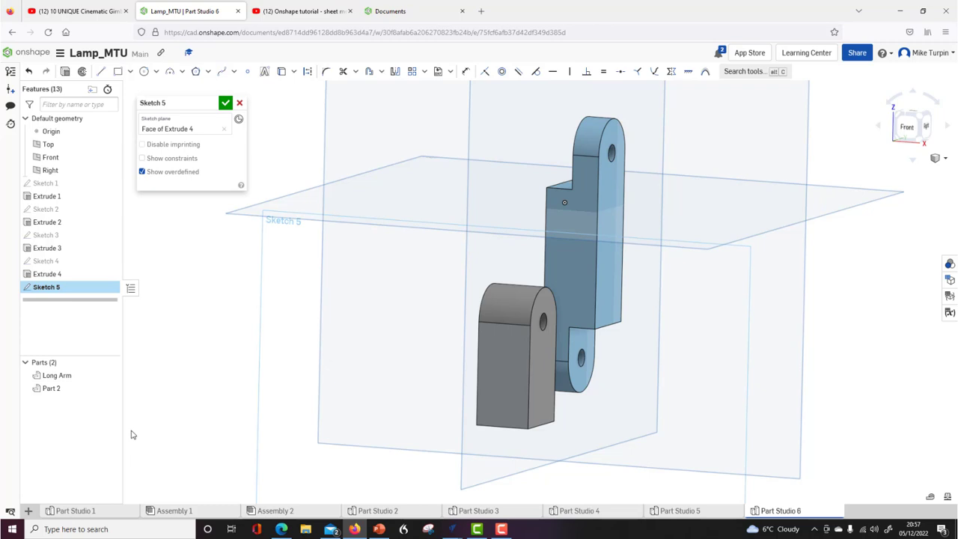
key("n")
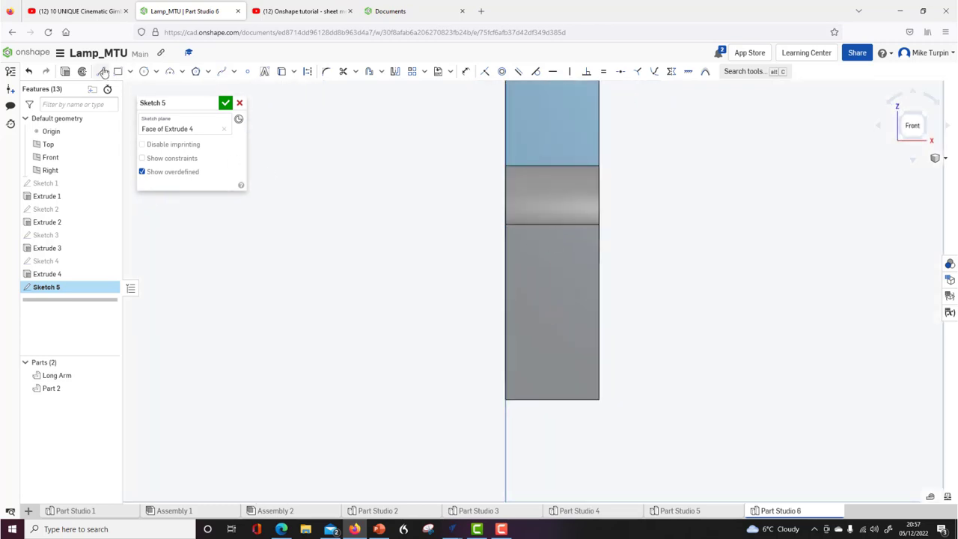
Draw a rectangle about 14 mm wide over the part's rounded end, with one side aligned to the midpoint of the face's upper edge.
left_click(118, 71)
left_click(551, 224)
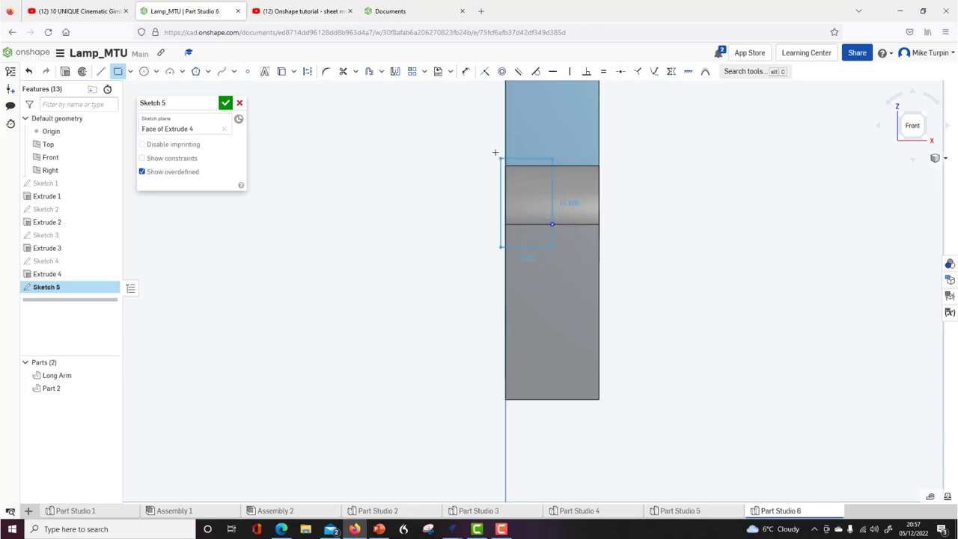
left_click(468, 118)
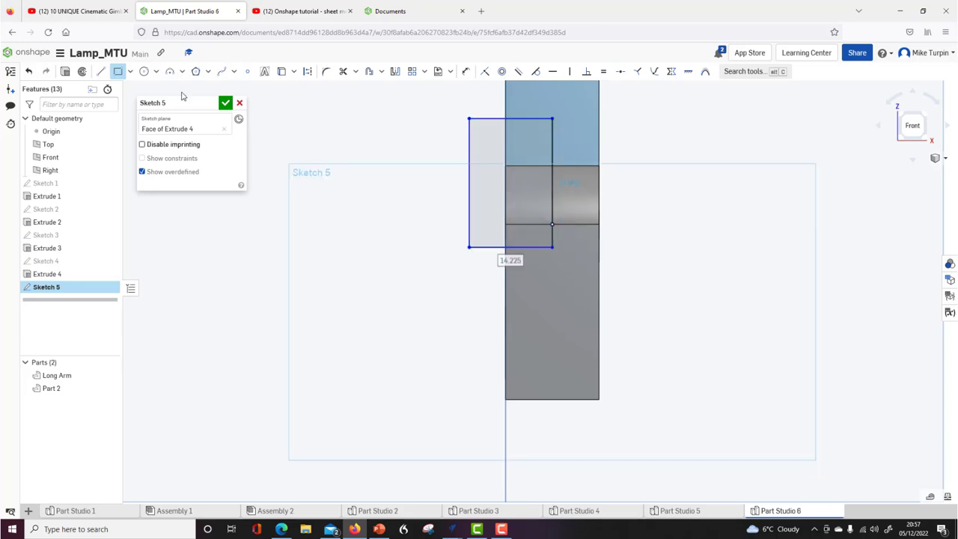
Place the rectangle's lower edge 10 mm below the flat face's upper edge and finish the sketch.
left_click(463, 71)
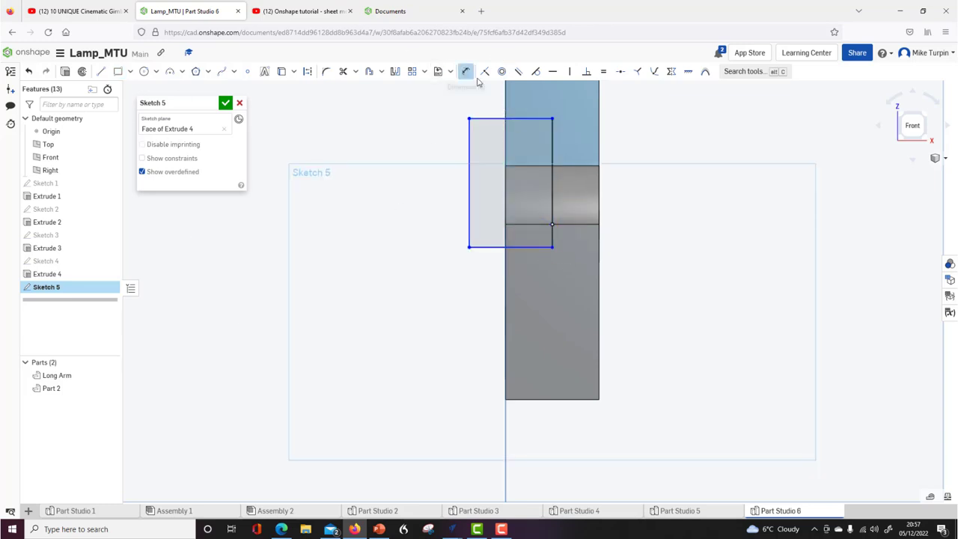
left_click(528, 247)
left_click(648, 256)
type("10")
key("Return")
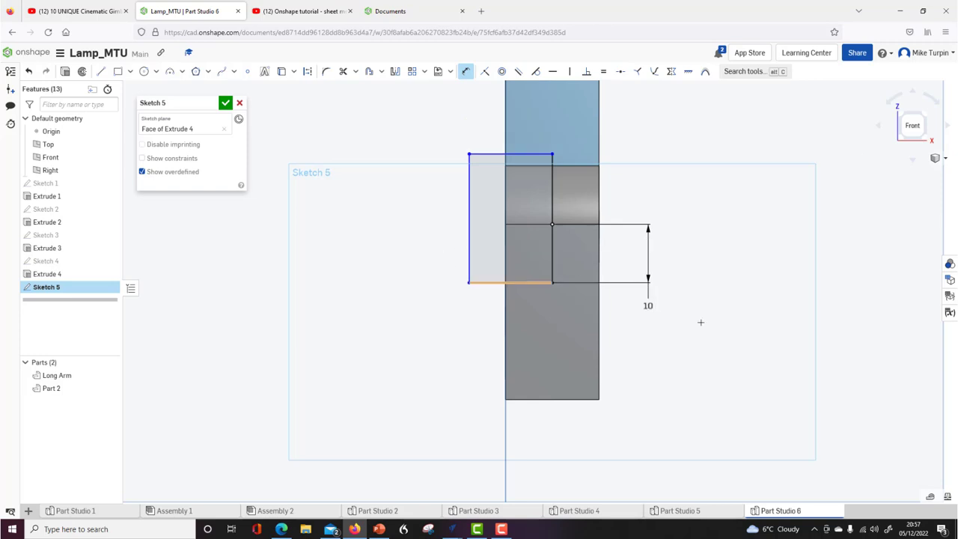
mouse_move(752, 316)
right_mouse_down()
mouse_move(775, 328)
mouse_move(752, 321)
right_mouse_up()
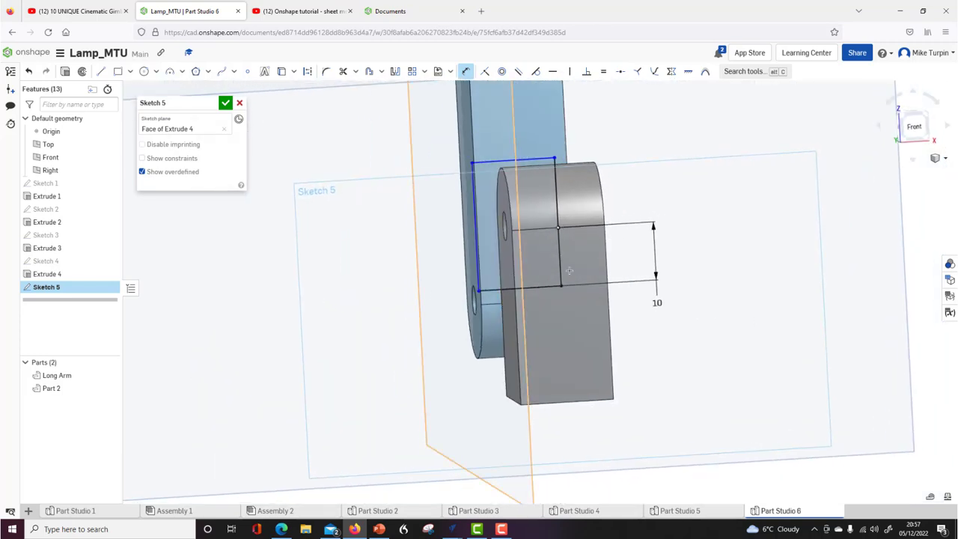
right_click_drag(528, 168, 537, 163)
key("n")
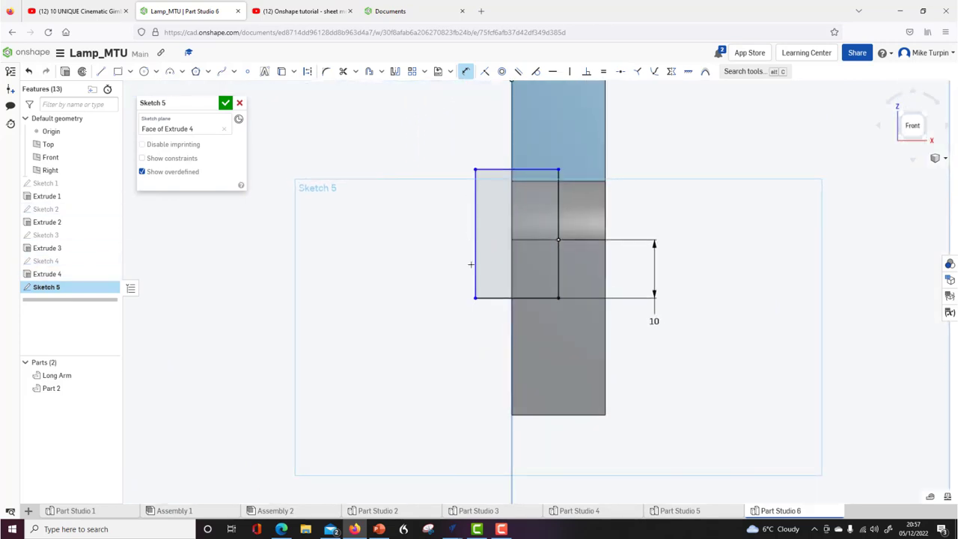
mouse_move(429, 224)
right_mouse_down()
mouse_move(439, 234)
mouse_move(431, 223)
right_mouse_up()
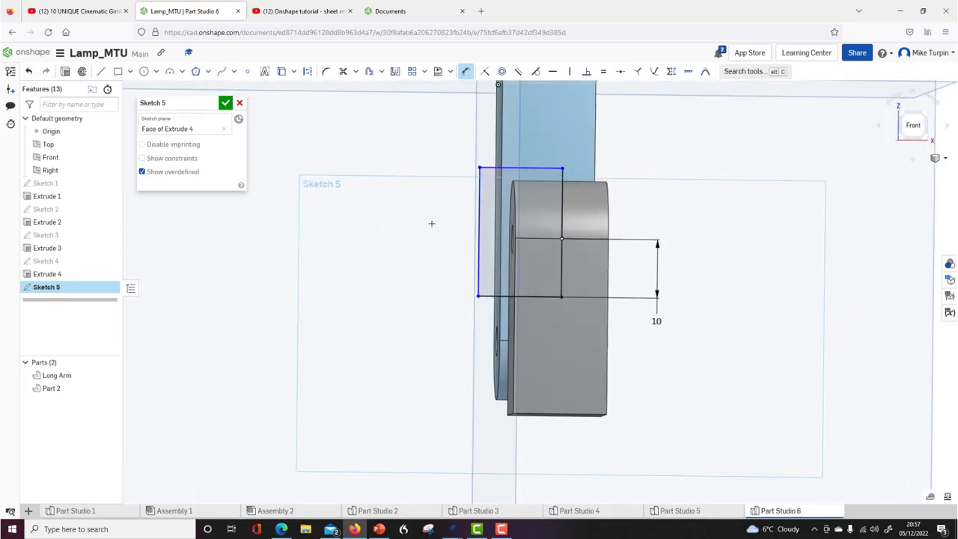
left_click(225, 104)
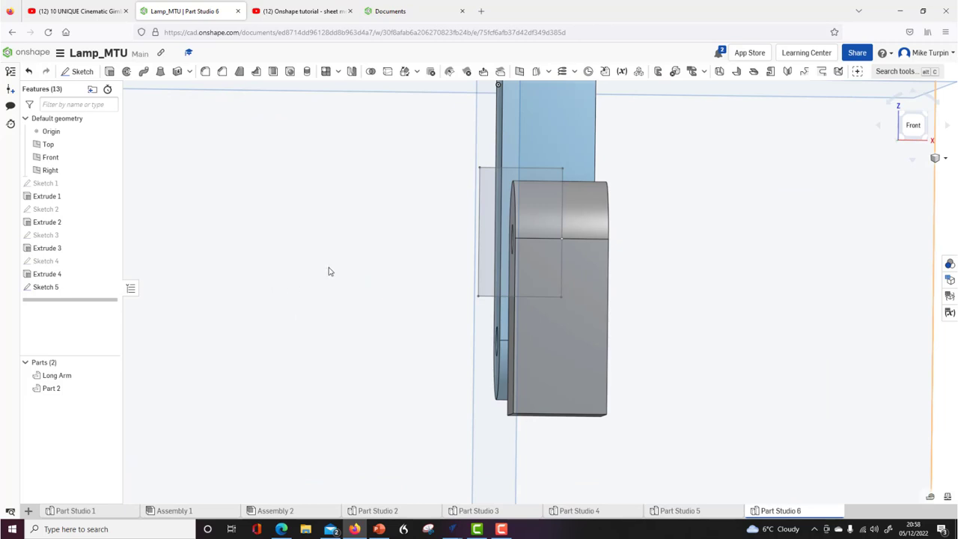
Cut the sketched rectangle 25 mm deep out of the arched part, forming the step beside its rounded end.
key("shift+1")
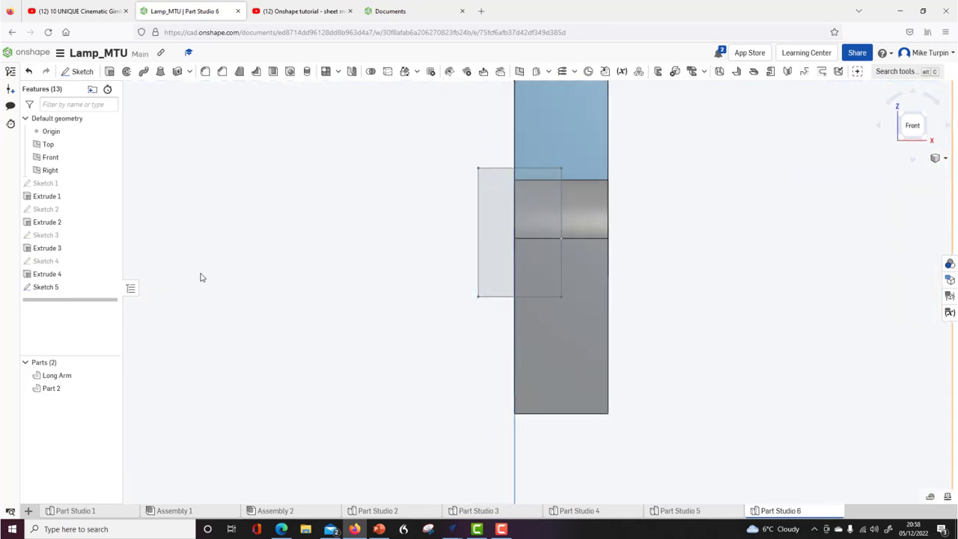
left_click(109, 71)
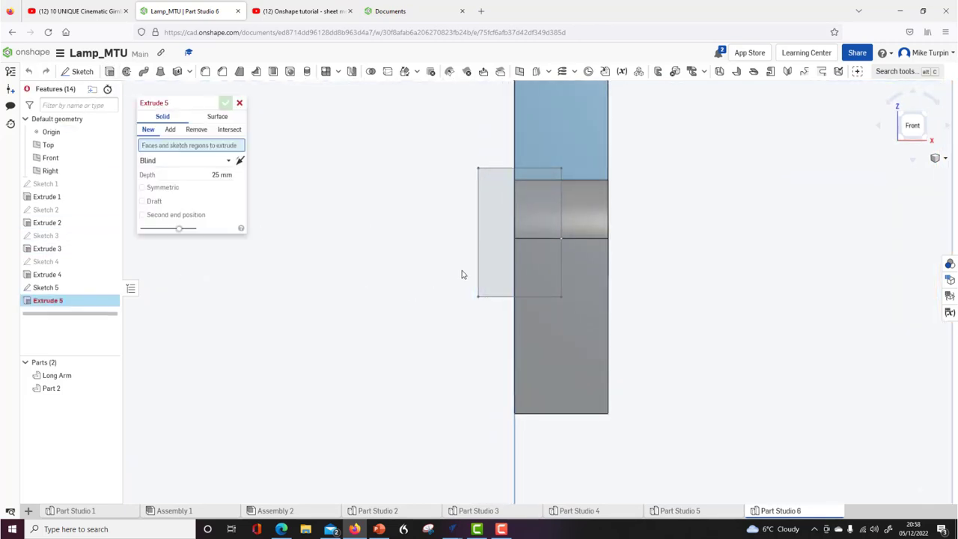
left_click(488, 264)
left_click(535, 265)
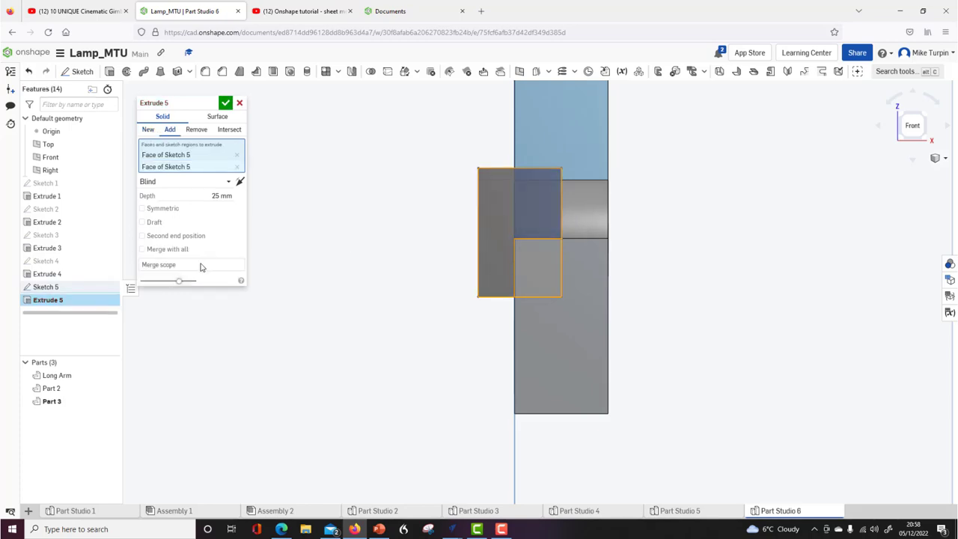
right_click_drag(397, 321, 442, 322)
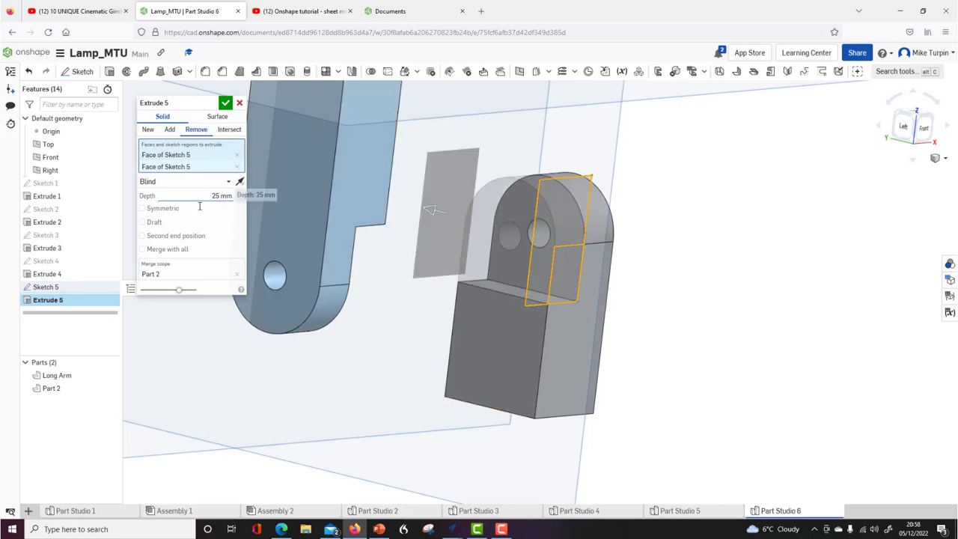
left_click(226, 104)
right_click_drag(695, 286, 673, 303)
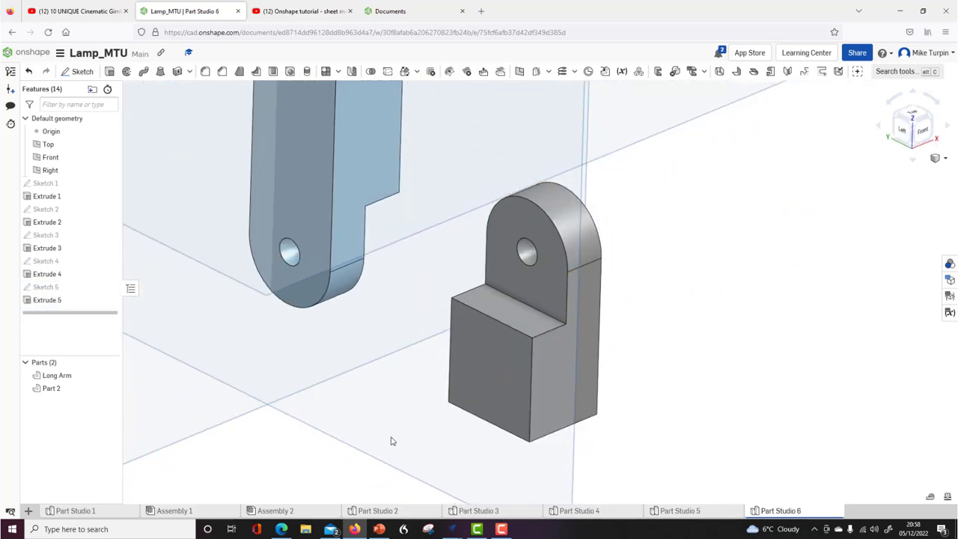
Rename the newly cut part as Short arm.
right_click(48, 392)
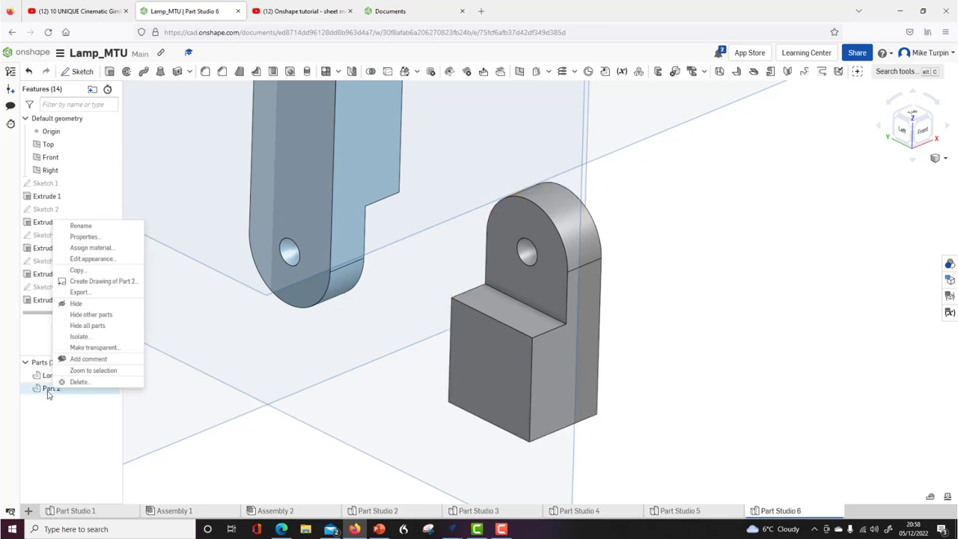
left_click(81, 225)
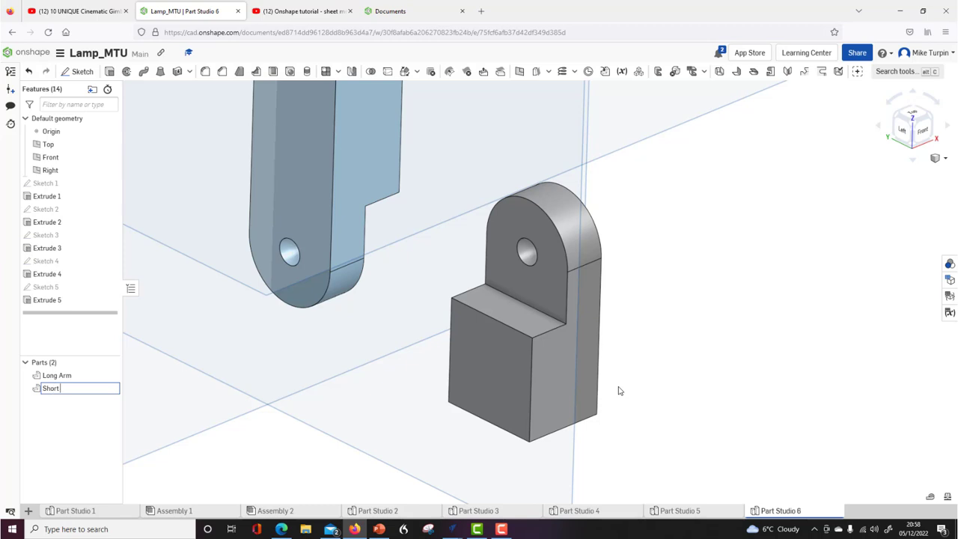
key("Return")
scroll(711, 314, "down", 3)
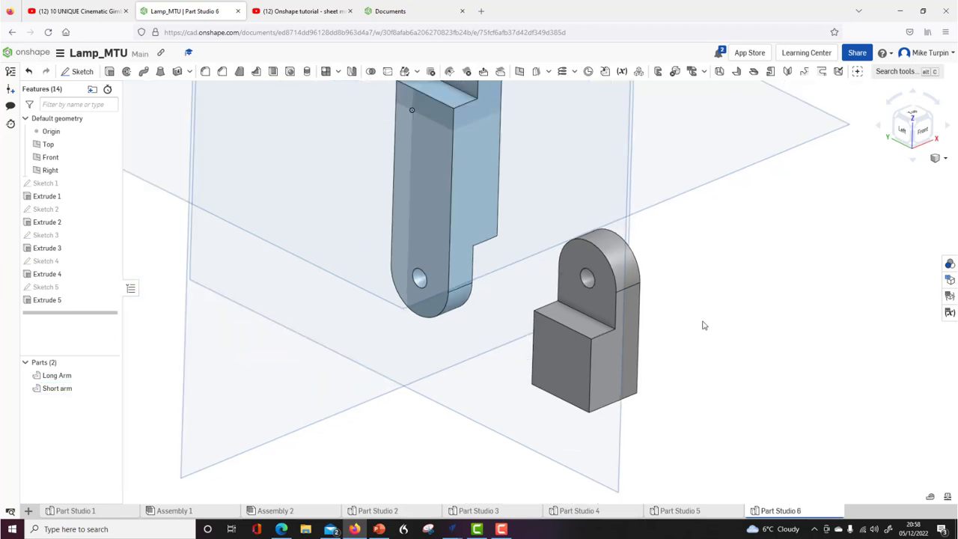
mouse_move(739, 332)
right_mouse_down()
mouse_move(725, 322)
mouse_move(734, 318)
right_mouse_up()
key("shift+7")
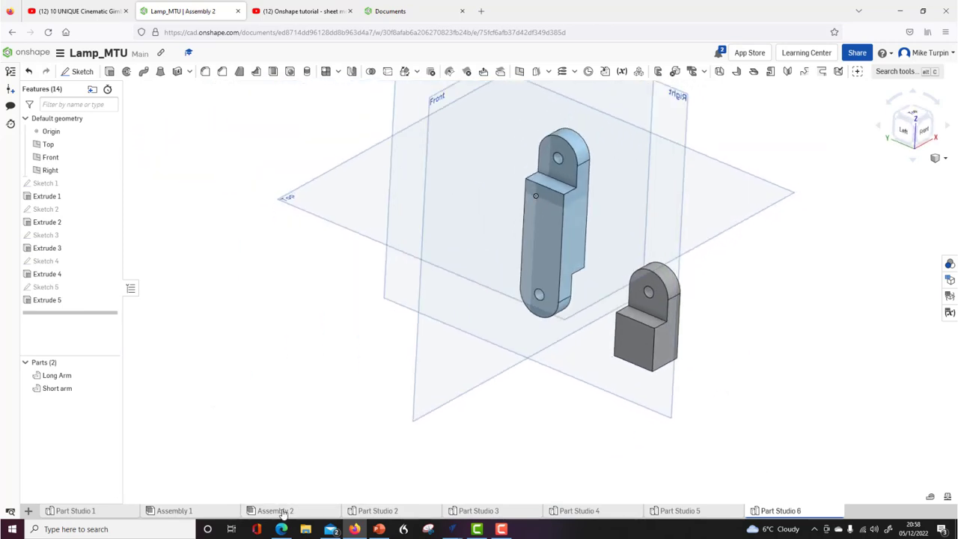
Examine the finished lamp in Assembly 1, swinging its arms to see how the parts fit, and return to Part Studio 6.
left_click(199, 512)
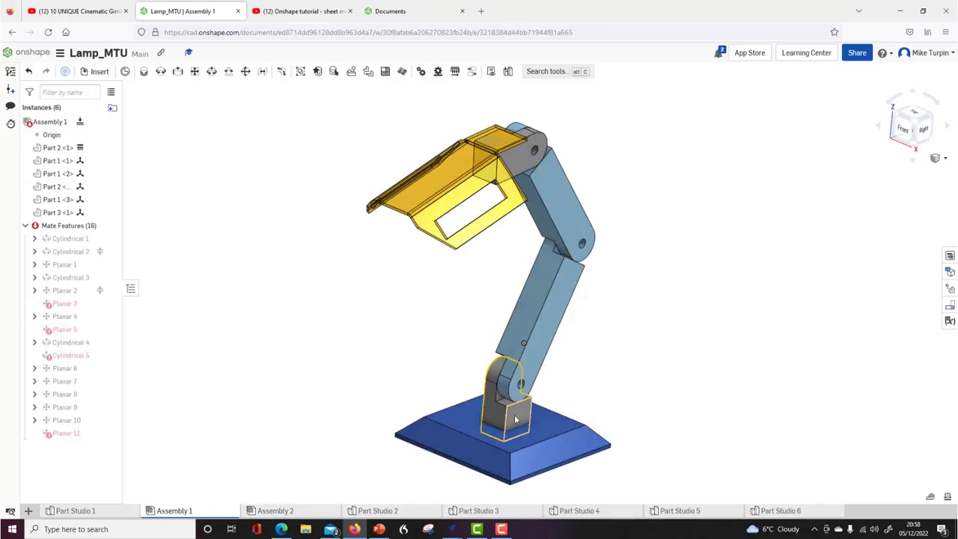
left_click_drag(553, 295, 527, 303)
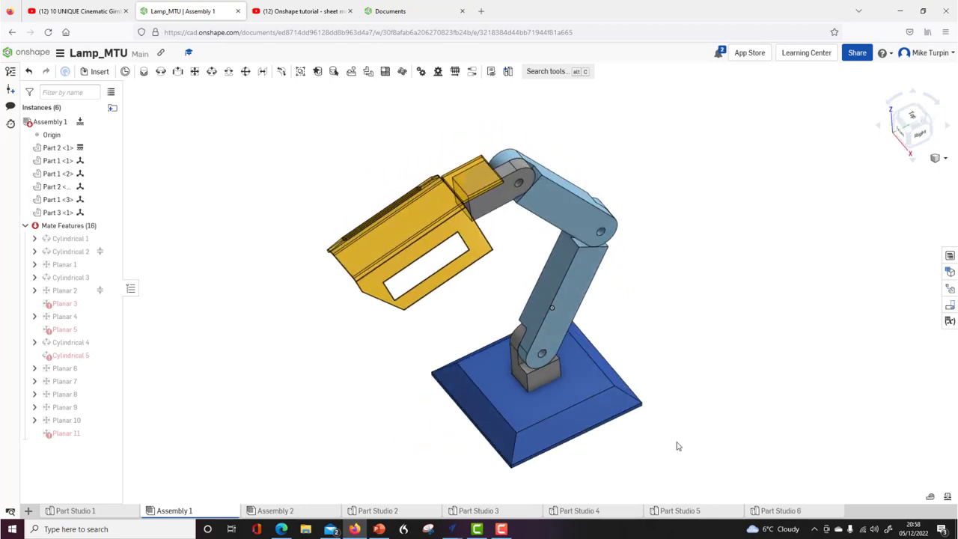
left_click(777, 510)
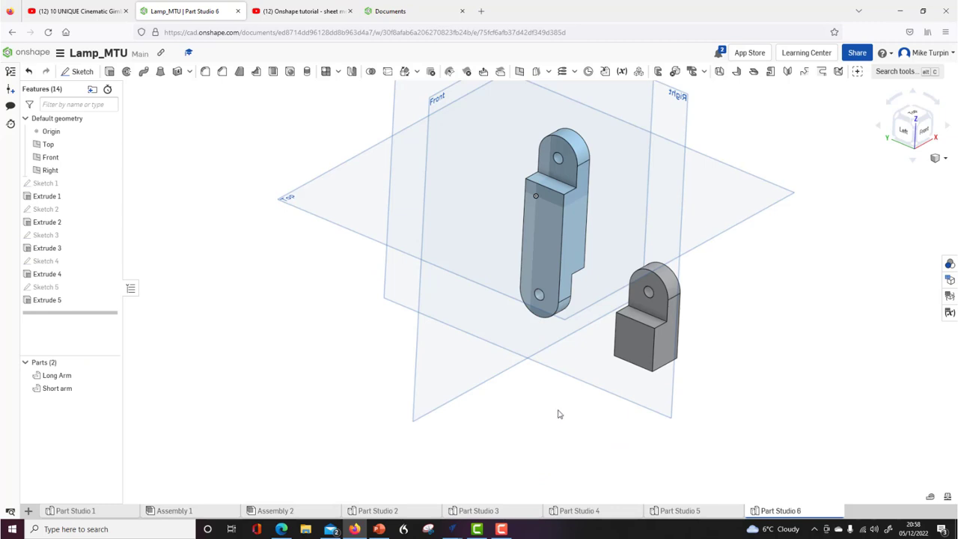
Hide the Top, Front and Right planes.
scroll(296, 327, "down", 5)
mouse_move(293, 325)
right_mouse_down()
mouse_move(278, 355)
mouse_move(284, 334)
right_mouse_up()
scroll(525, 256, "down", 5)
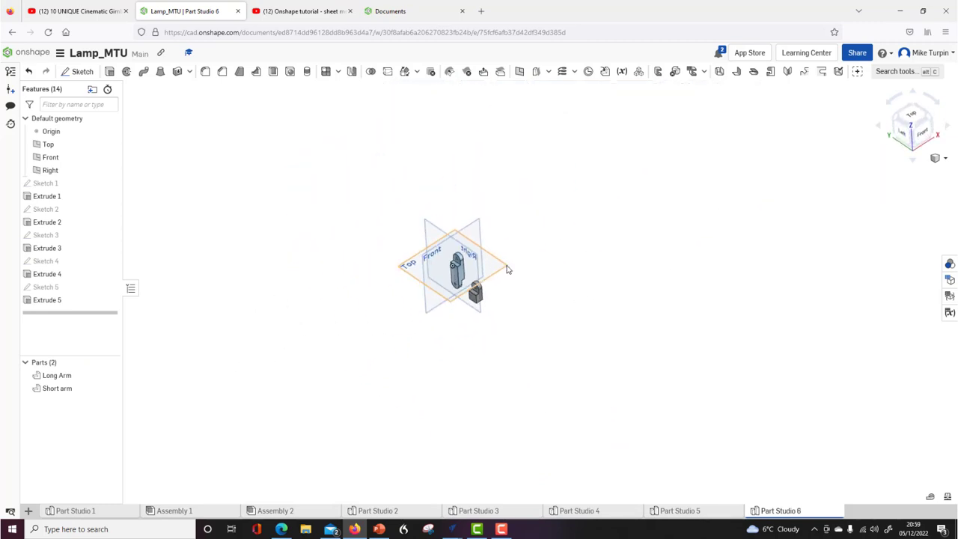
left_click(912, 125)
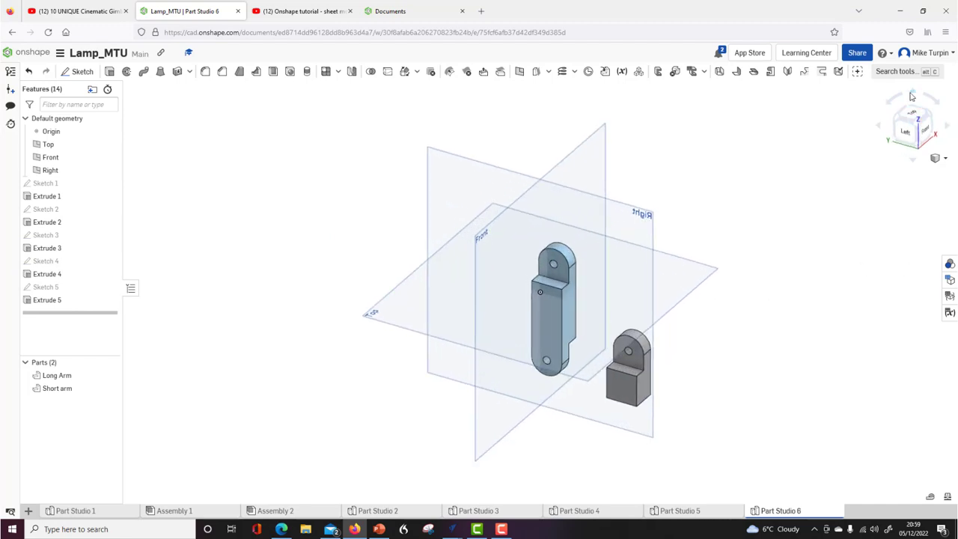
right_click_drag(723, 342, 636, 330)
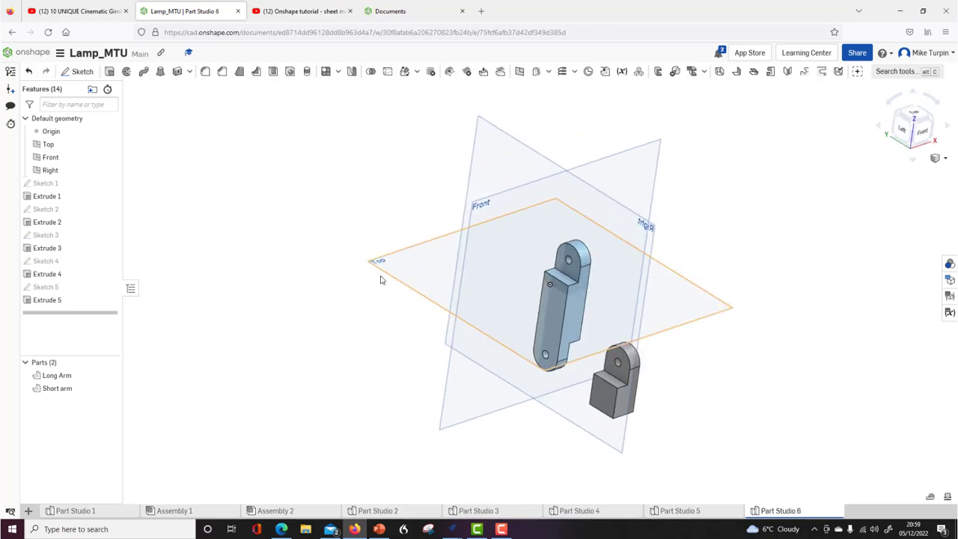
left_click(110, 144)
left_click(110, 157)
left_click(109, 170)
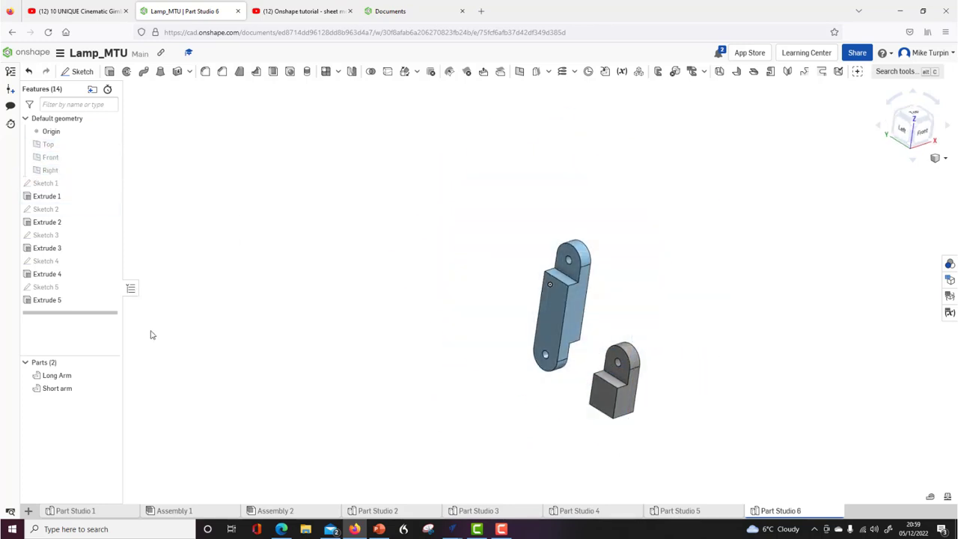
Toggle the Long Arm's visibility off and on, and show the Top, Front and Right planes again.
left_click(110, 375)
left_click(110, 375)
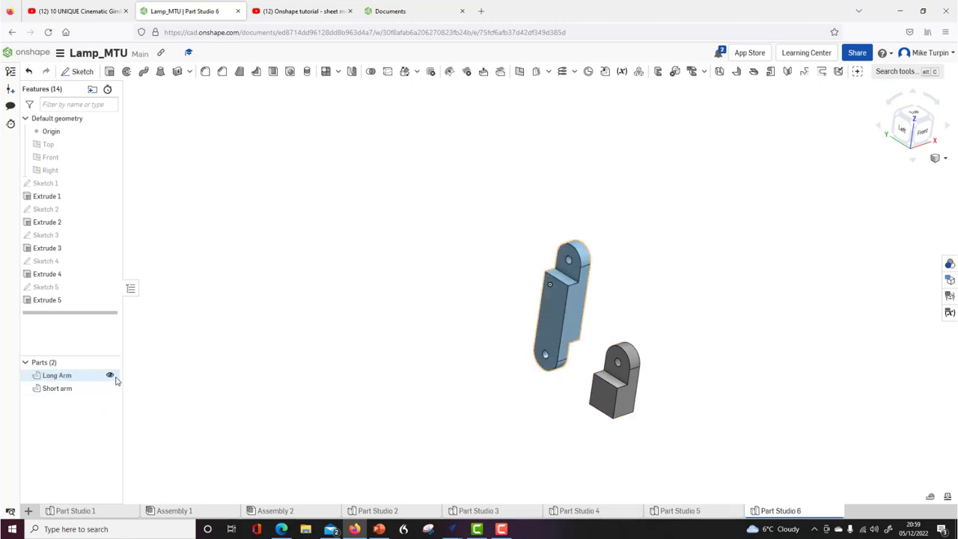
left_click(110, 144)
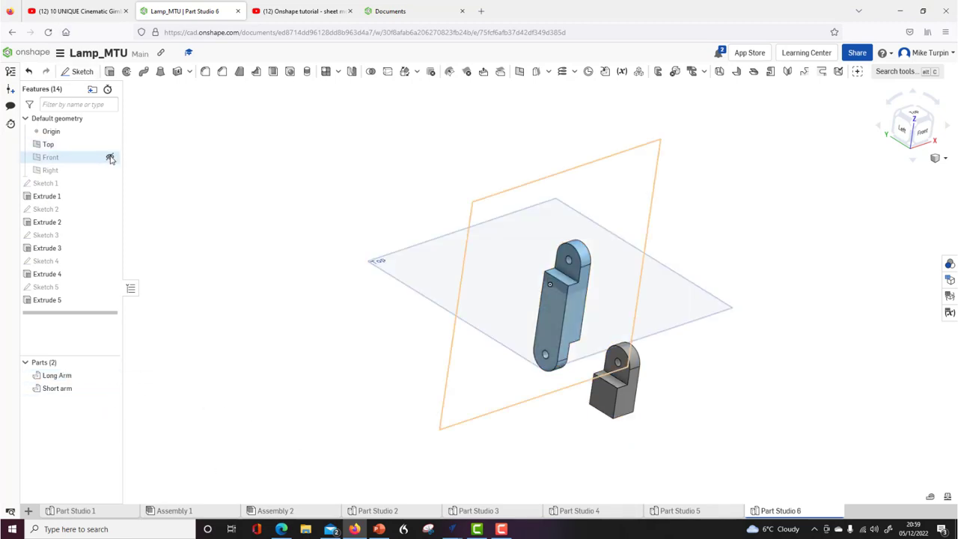
left_click(109, 158)
left_click(110, 170)
Start a new sketch on the Top plane and view it face-on.
right_click_drag(325, 373, 735, 377)
scroll(734, 377, "down", 5)
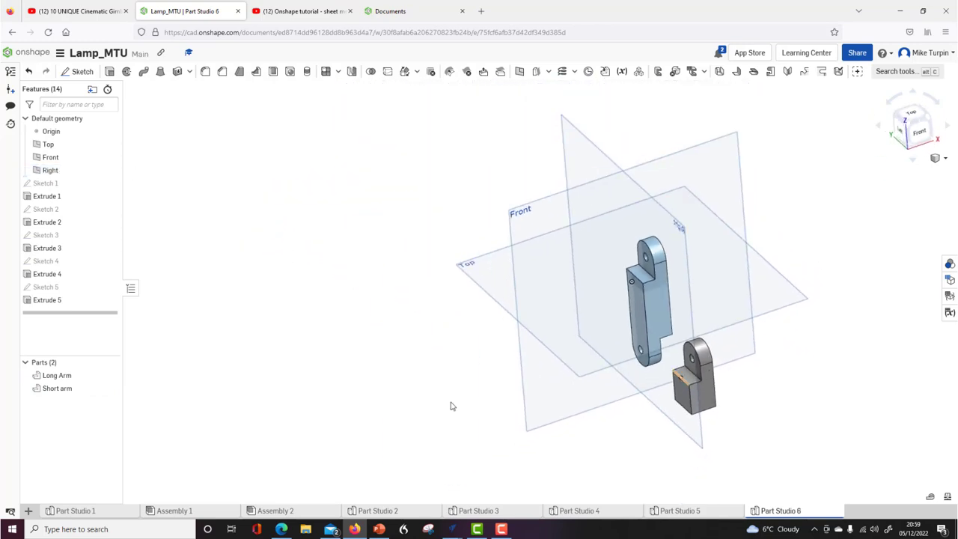
left_click(82, 72)
left_click(476, 288)
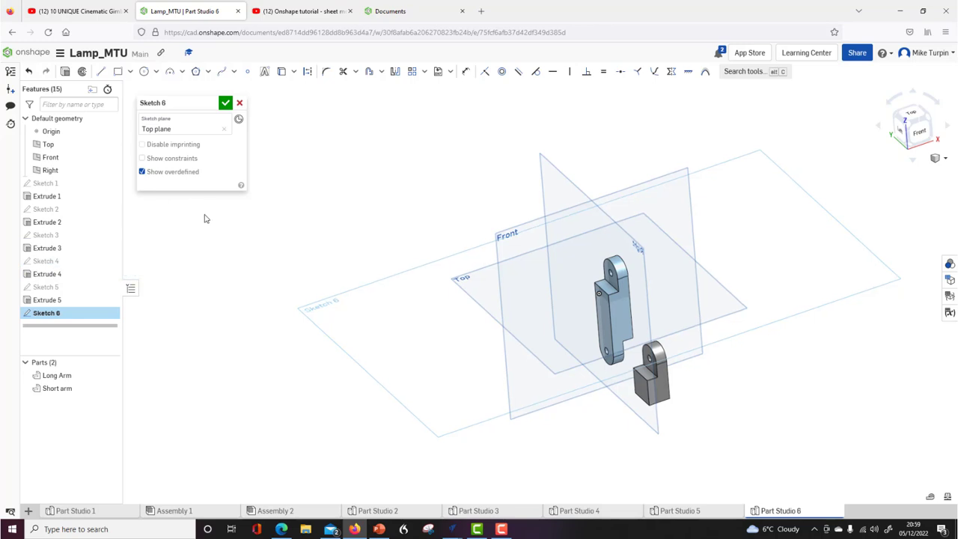
key("n")
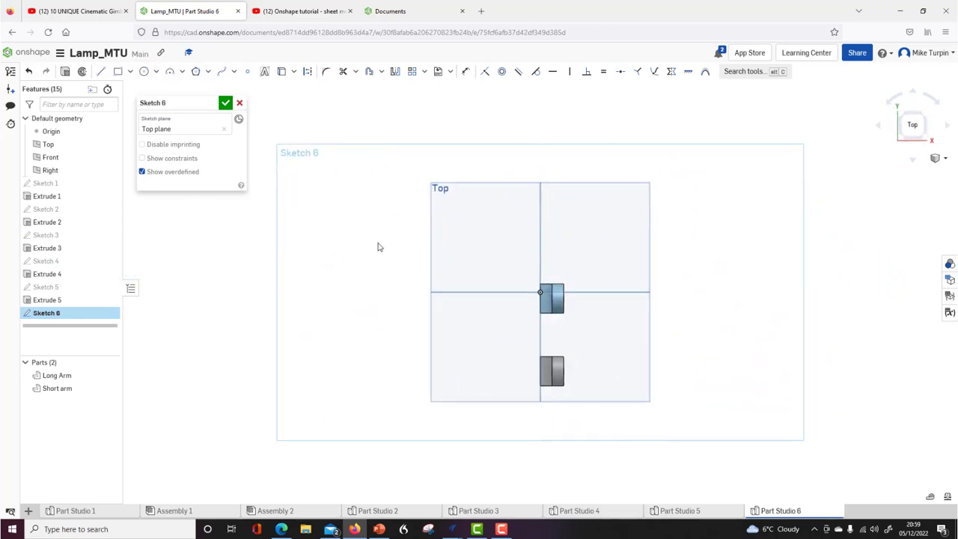
Draw a corner rectangle about 52 mm wide and 57 mm high, clear of the two arm parts.
left_click(117, 73)
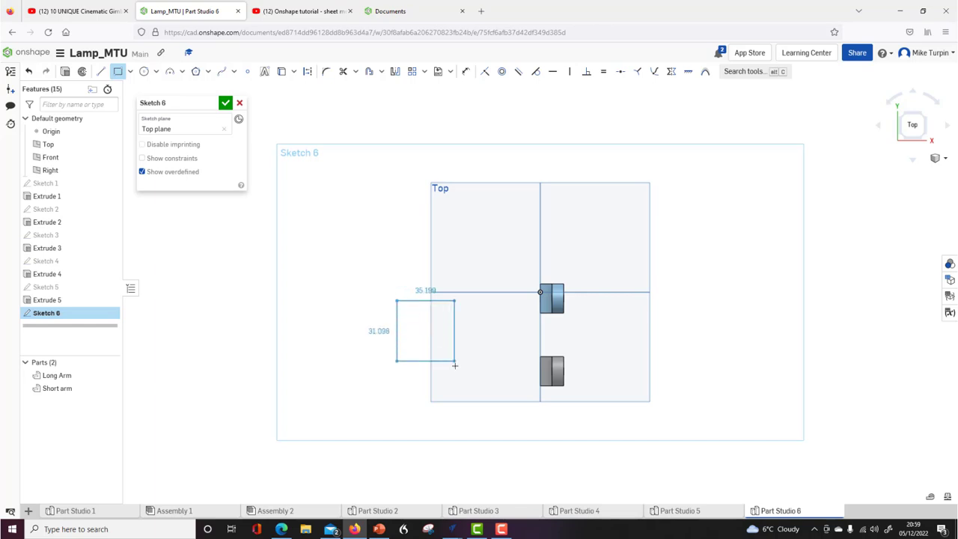
left_click(472, 384)
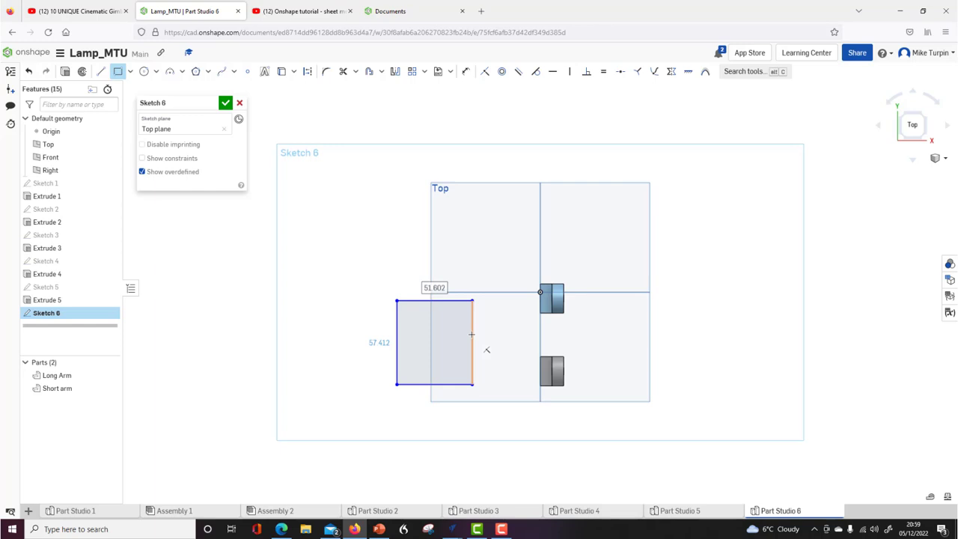
key("Tab")
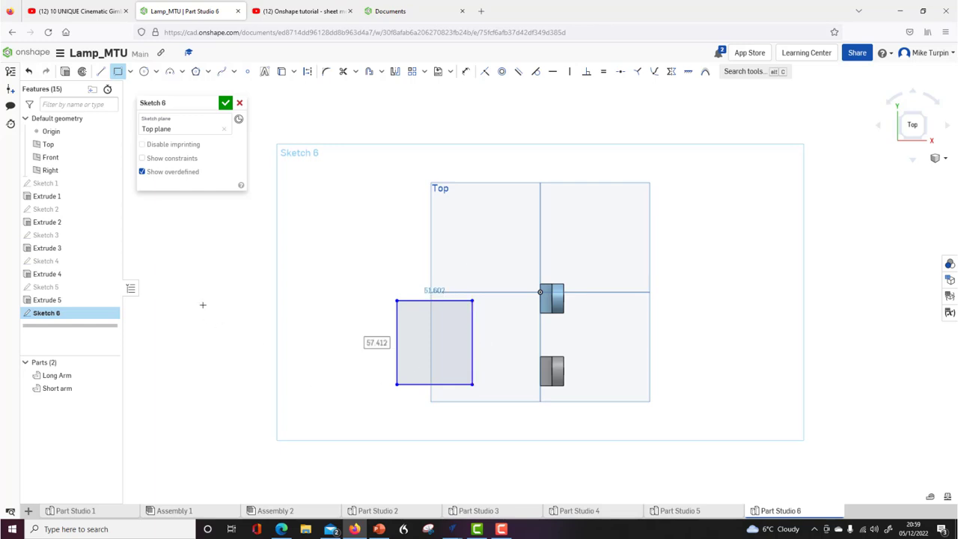
Dimension the rectangle's vertical side at 80 mm.
left_click(466, 71)
left_click(396, 338)
left_click(378, 342)
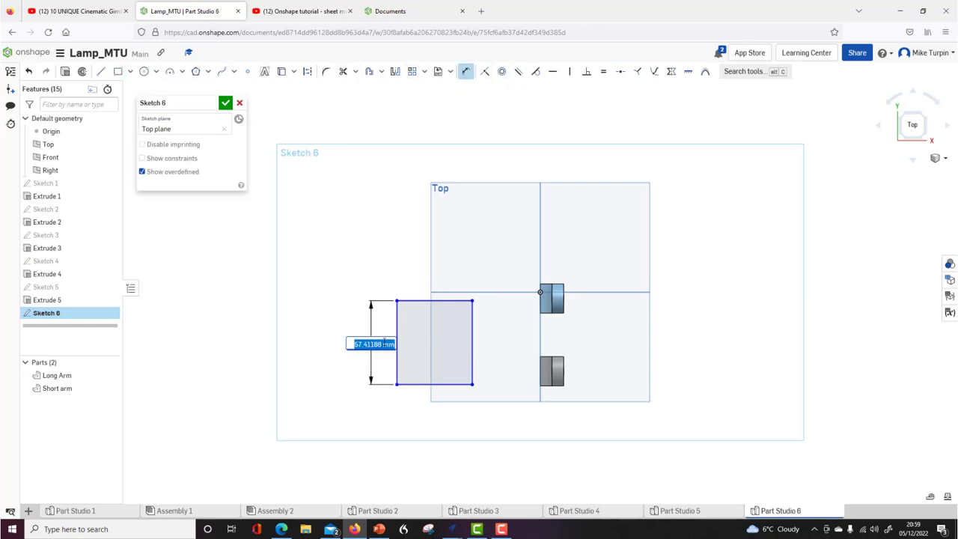
type("8")
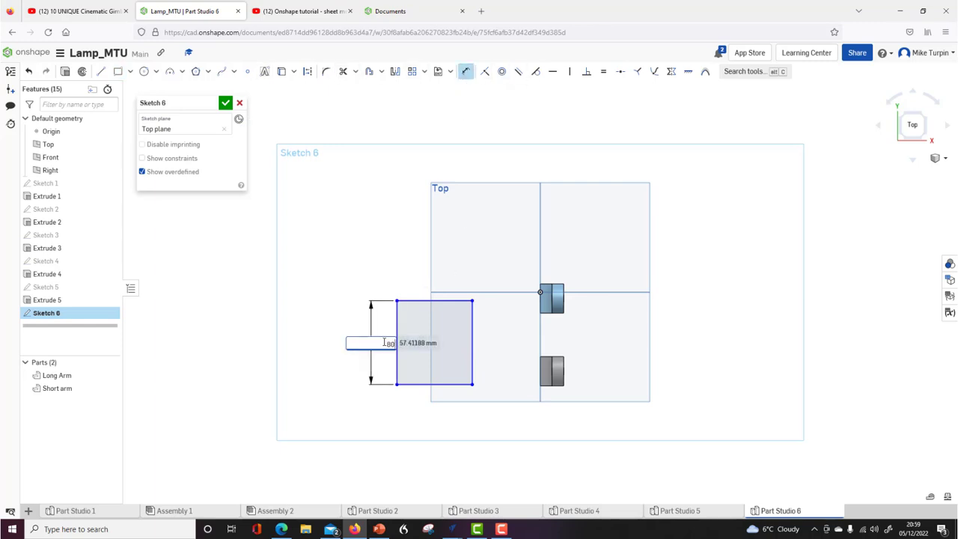
type("0")
key("Return")
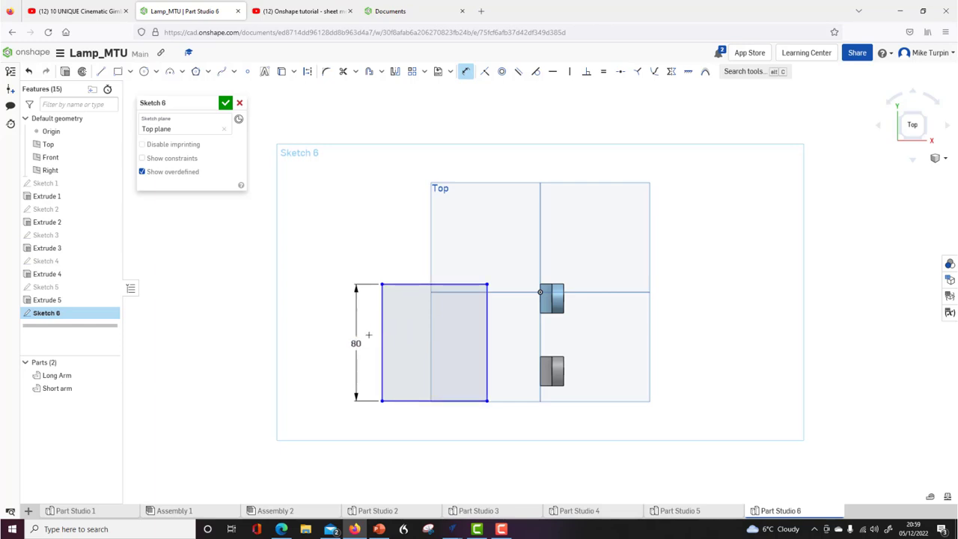
Dimension the rectangle's horizontal side at 75 mm, correct it to 80 mm and finish the sketch.
left_click(449, 284)
left_click(481, 265)
type("75")
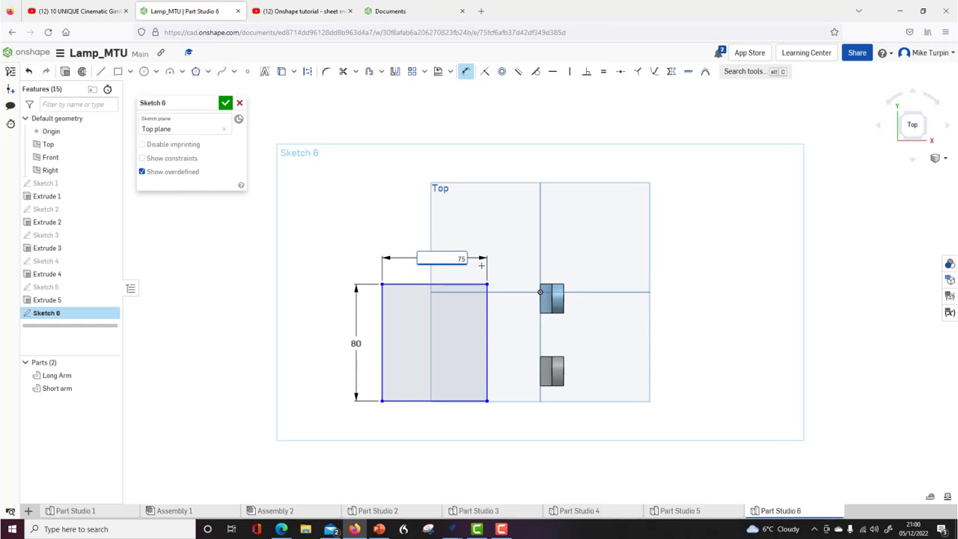
key("Return")
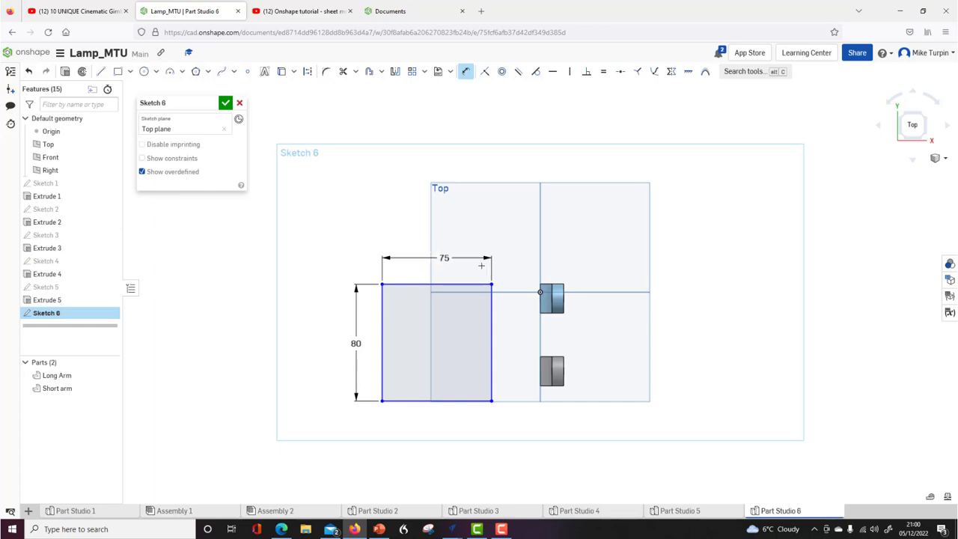
double_click(444, 258)
type("80")
key("Return")
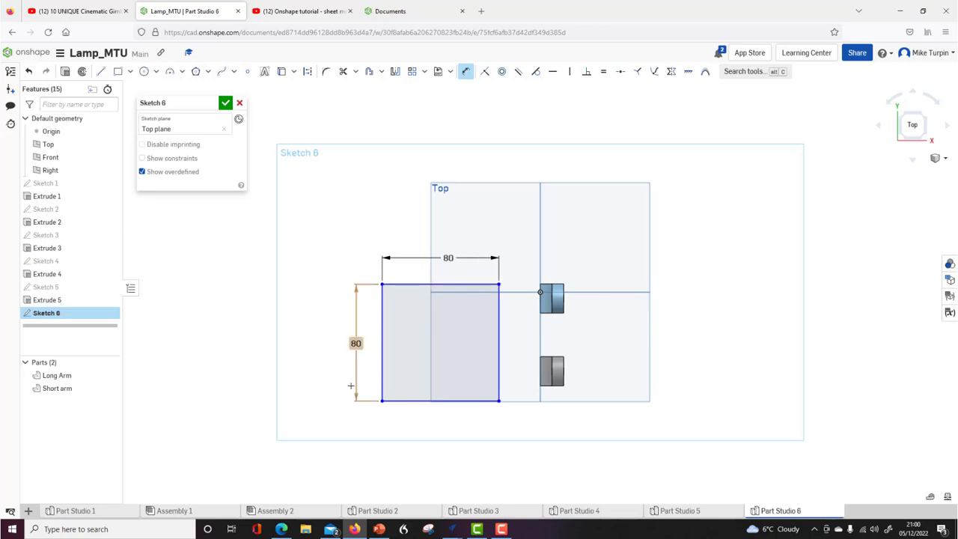
right_click_drag(289, 361, 277, 247)
left_click(225, 103)
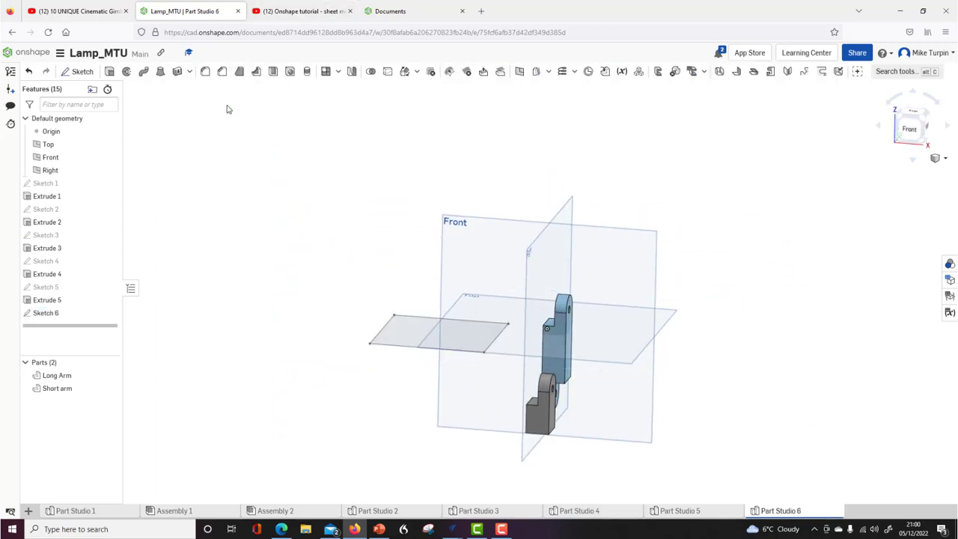
Extrude the 80 mm square sketch upward as a new blind solid 12 mm deep.
left_click(111, 72)
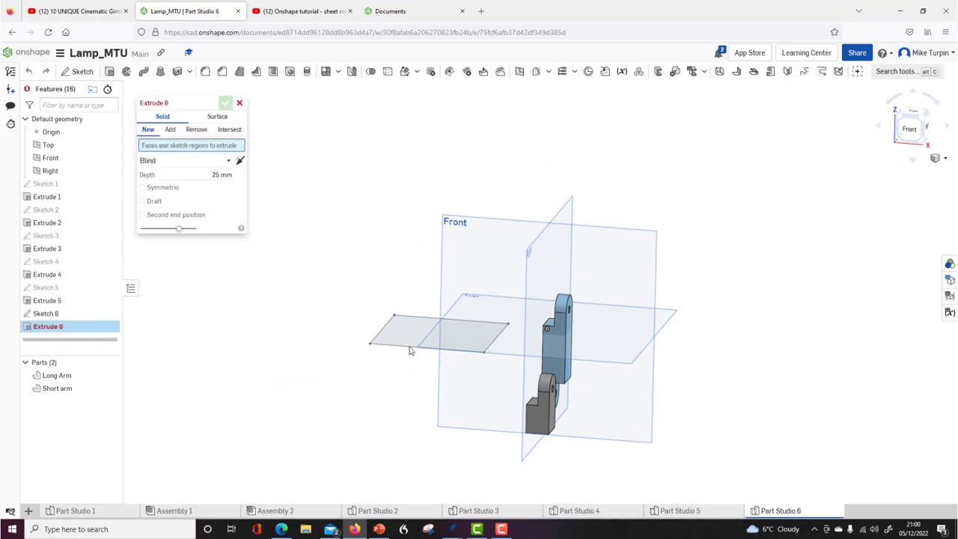
left_click(412, 339)
double_click(216, 184)
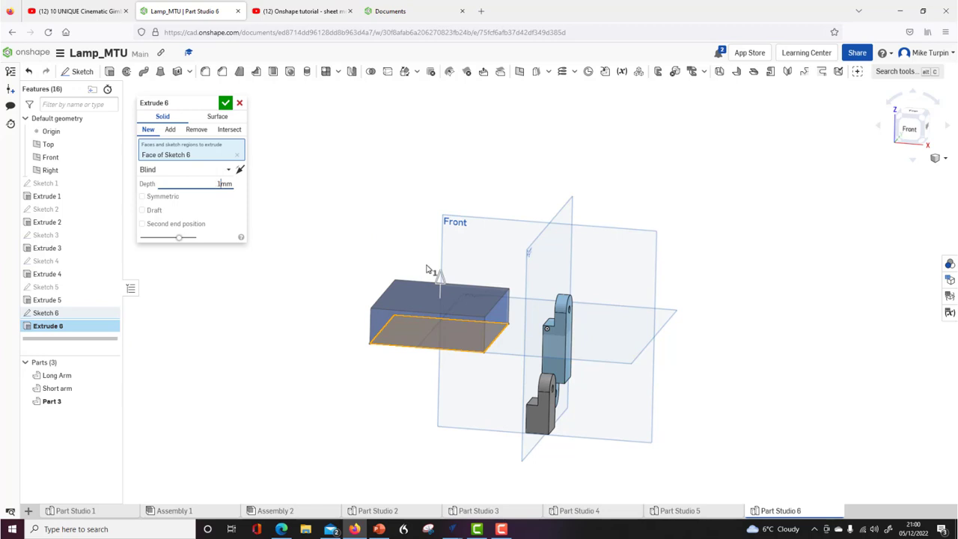
type("12mm")
key("Return")
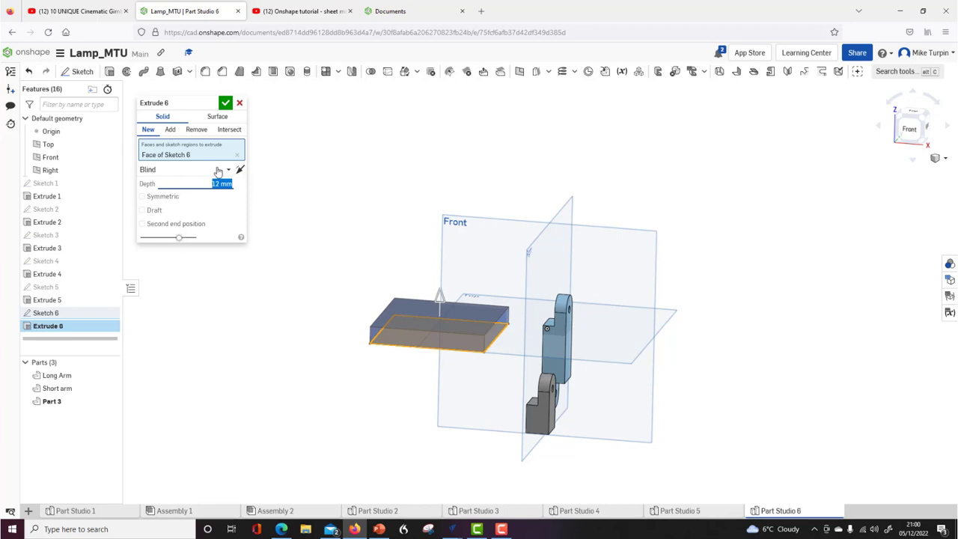
left_click(229, 171)
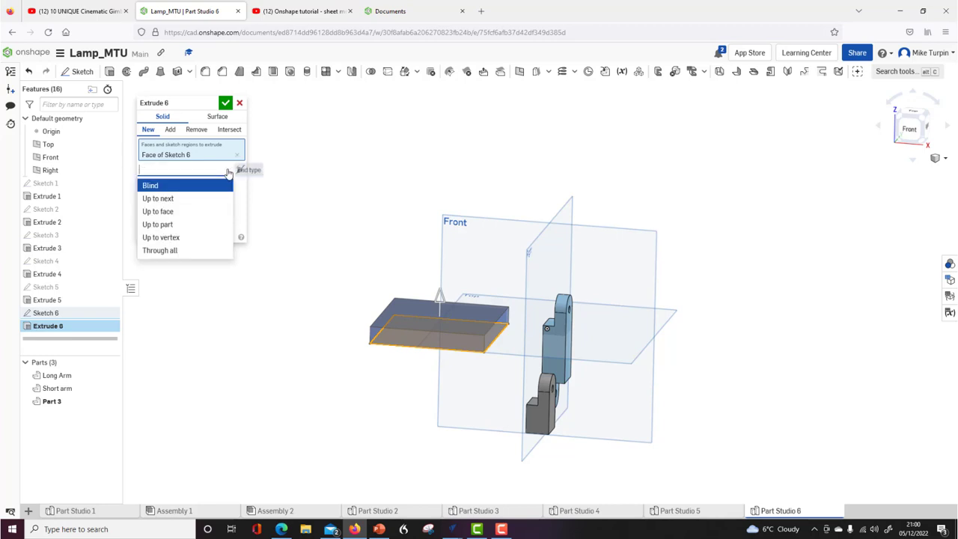
left_click(268, 180)
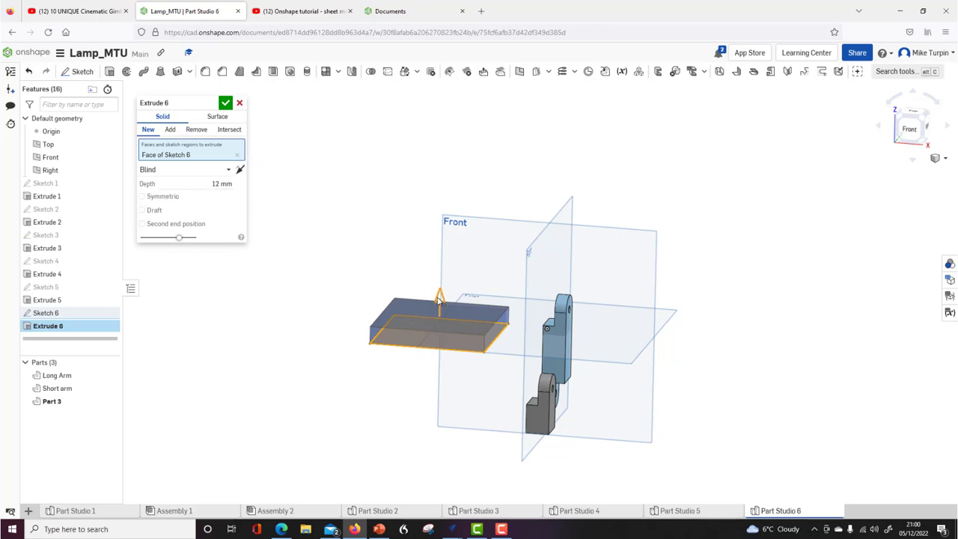
left_click(225, 102)
Sketch a corner rectangle about 17 mm wide and 22 mm high on the base block's top face, near its centre.
right_click_drag(262, 240, 282, 258)
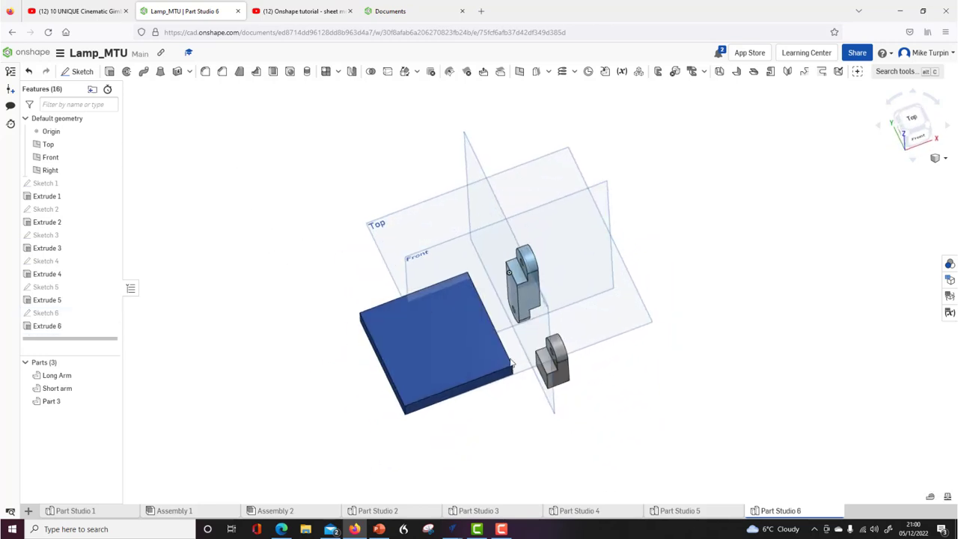
right_click_drag(561, 426, 533, 414)
right_click_drag(603, 387, 553, 449)
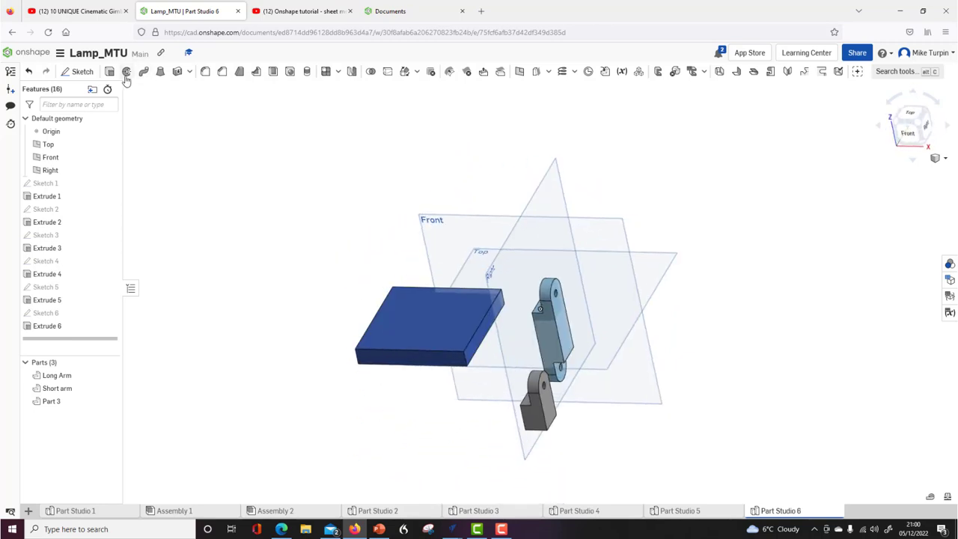
left_click(78, 71)
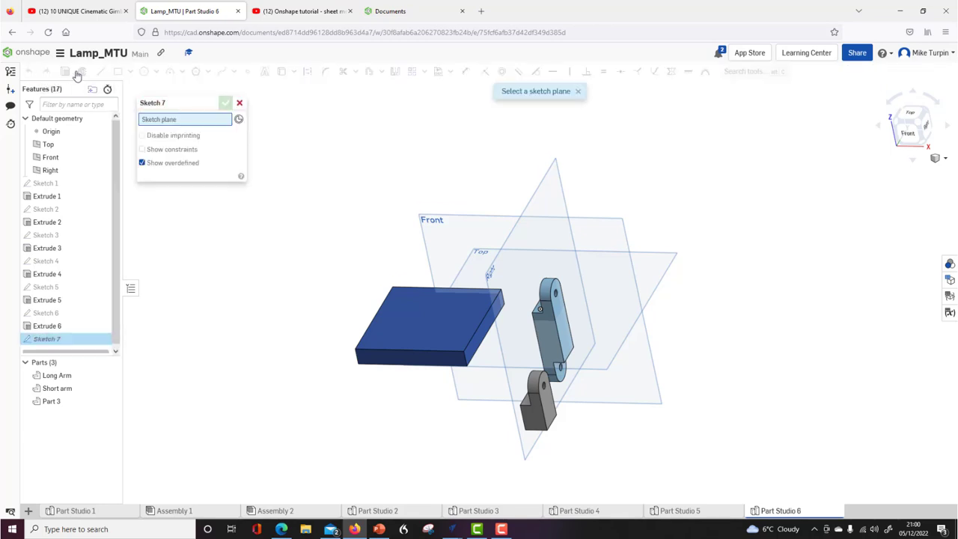
left_click(437, 323)
key("n")
scroll(544, 262, "up", 3)
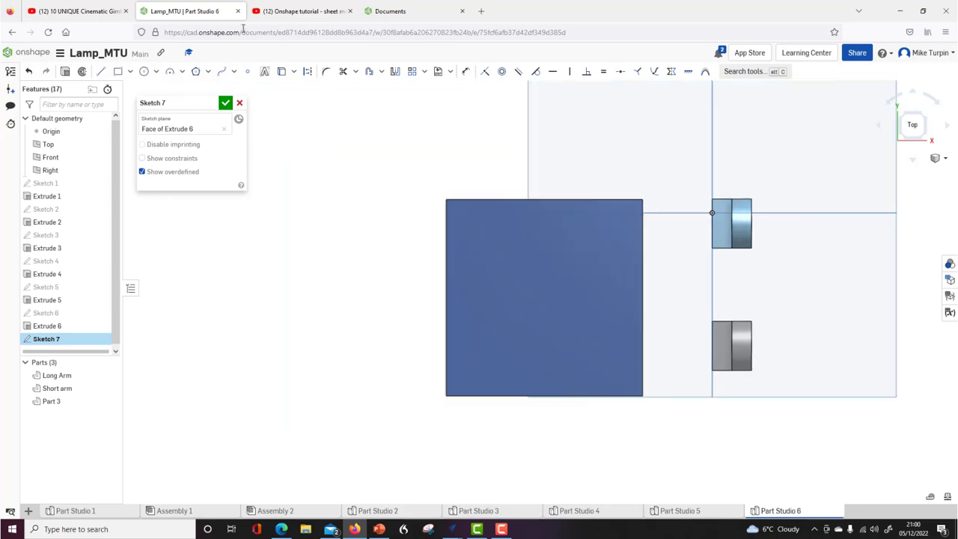
left_click(118, 72)
left_click(516, 263)
left_click(561, 317)
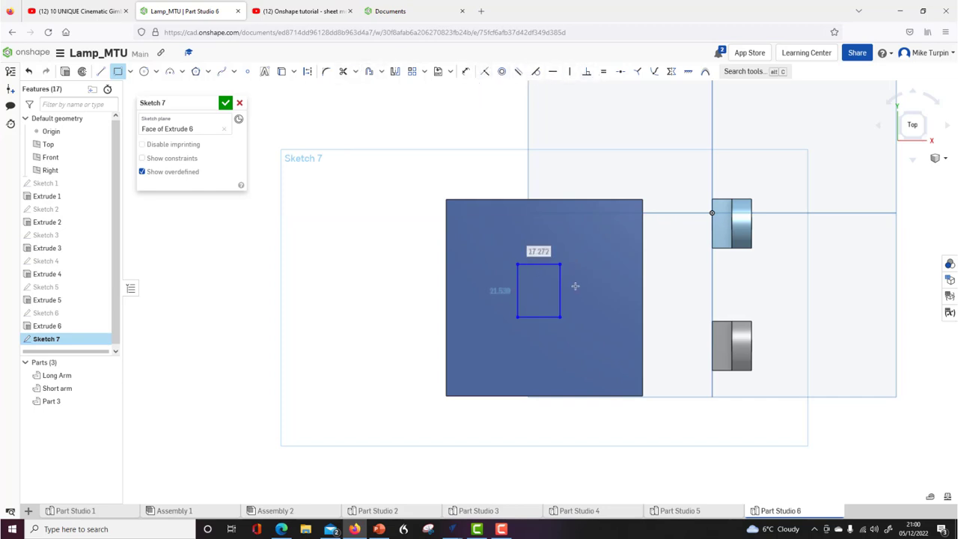
Dimension the small rectangle 16 mm wide and 20 mm high.
left_click(466, 71)
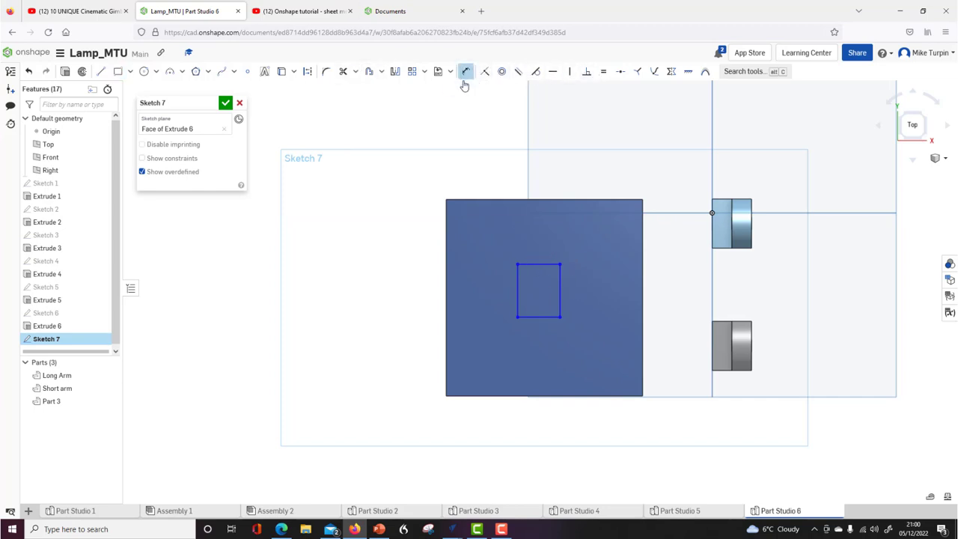
left_click(548, 264)
left_click(557, 245)
key("Return")
type("16")
key("Return")
left_click(519, 289)
left_click(503, 292)
key("Return")
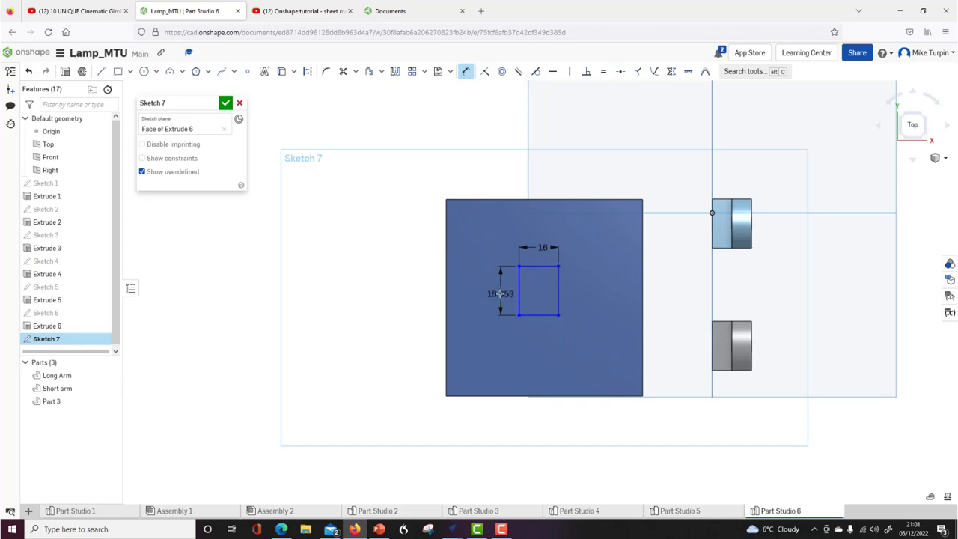
Position the rectangle 30 mm from the base's right edge and 30 mm from its front edge.
left_click(561, 290)
left_click(641, 289)
left_click(601, 286)
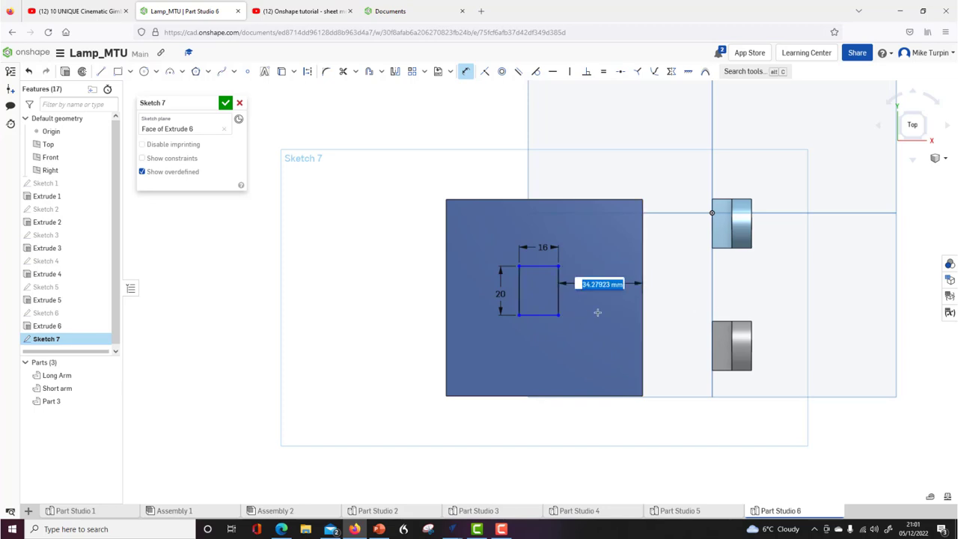
type("30")
key("Return")
left_click(550, 315)
left_click(546, 396)
left_click(546, 378)
type("30")
key("Return")
Add a reference dimension from the rectangle to the base's left edge, and set the right-edge offset to 32 mm.
left_click(530, 293)
left_click(447, 307)
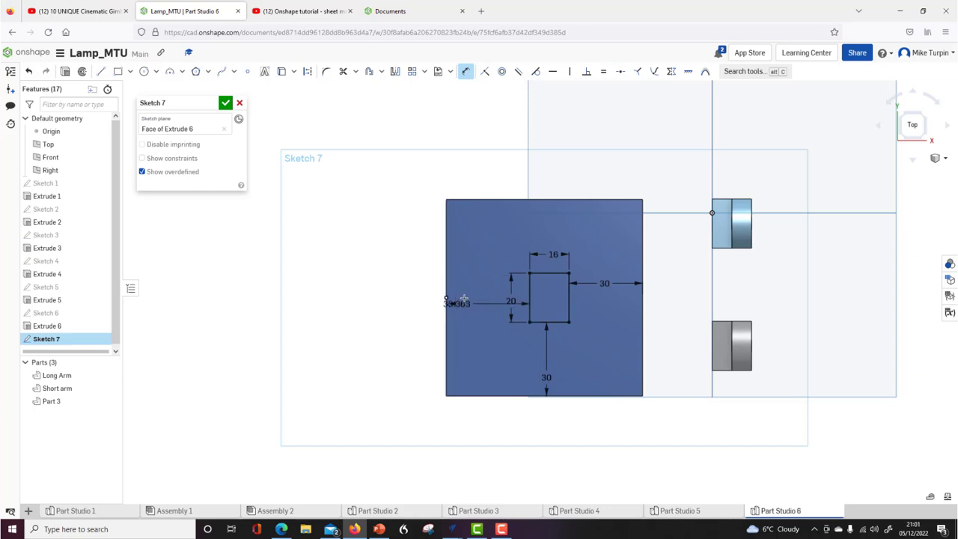
left_click(484, 266)
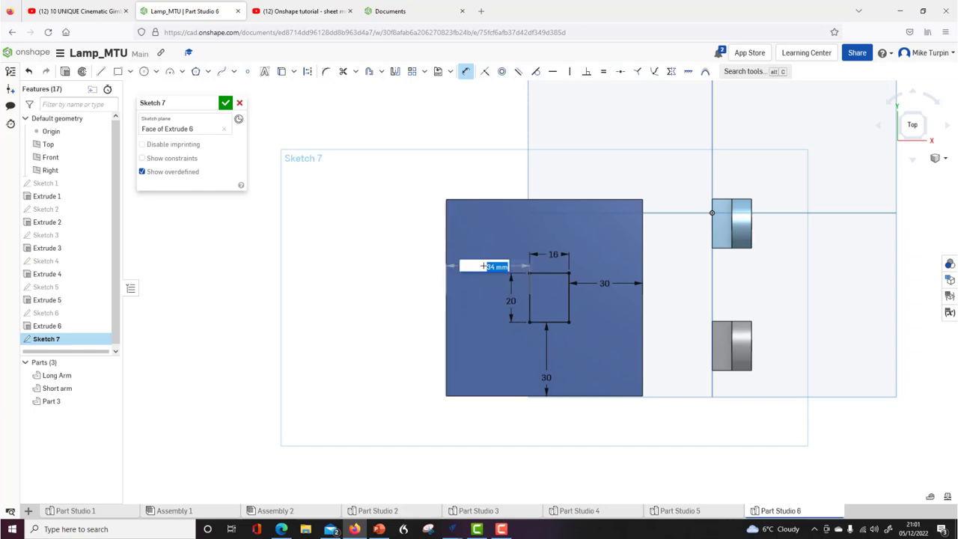
key("Return")
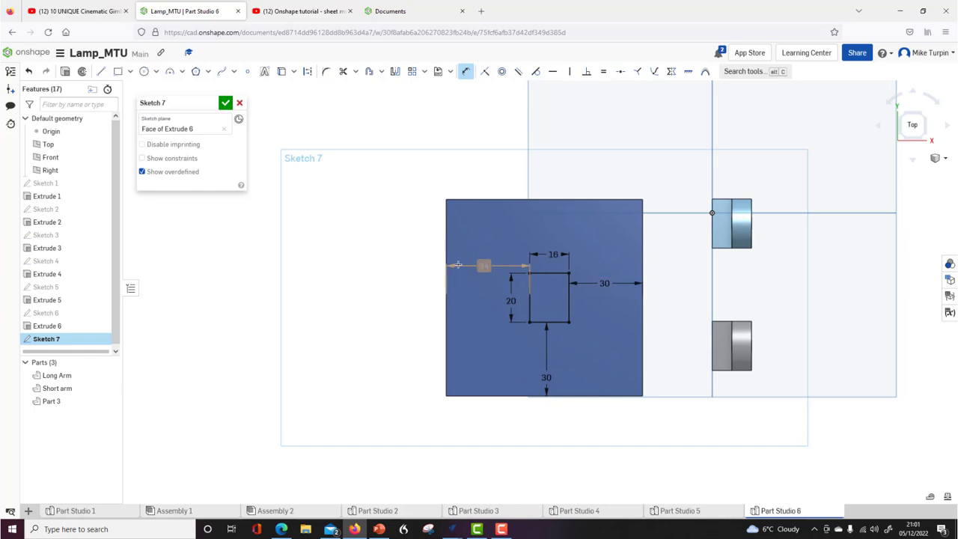
double_click(604, 283)
type("32")
key("Return")
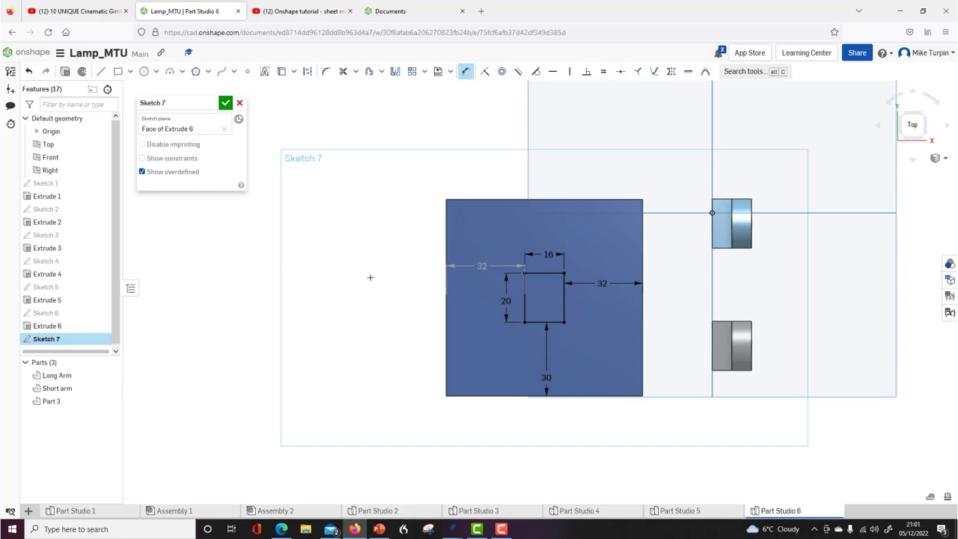
Shift the left reference dimension clear, add one from the rectangle's rear side to the base's rear edge, and finish the sketch.
left_click_drag(474, 269, 473, 285)
left_click(544, 200)
left_click(586, 223)
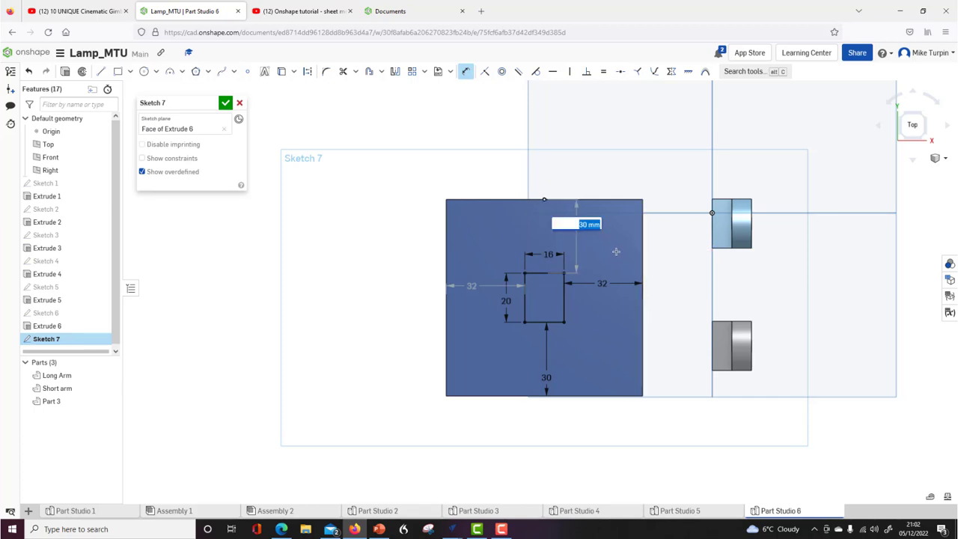
key("Escape")
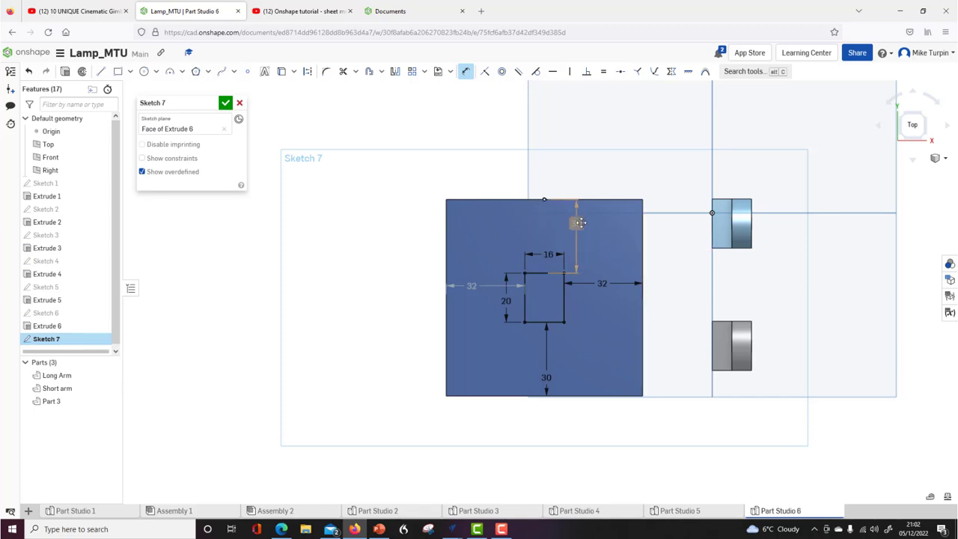
right_click_drag(412, 395, 408, 329)
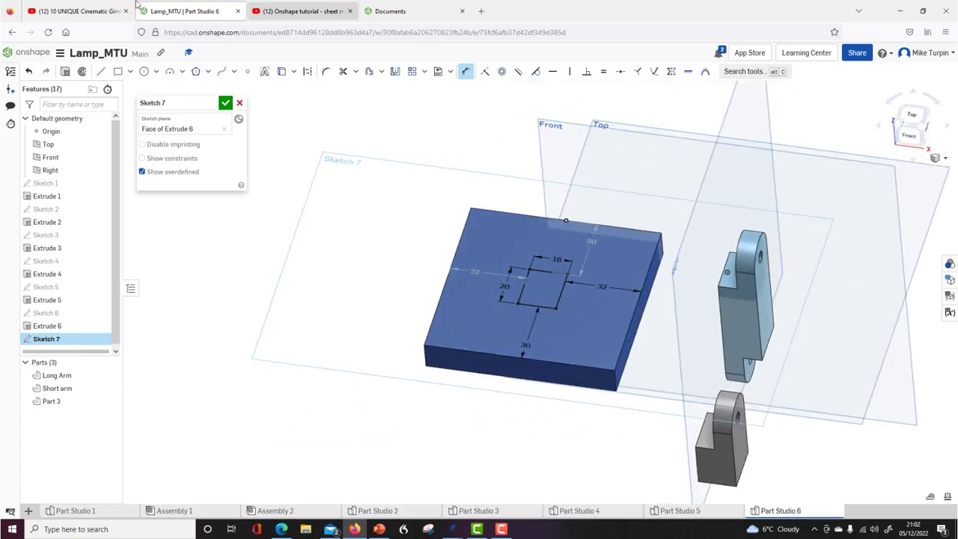
left_click(226, 103)
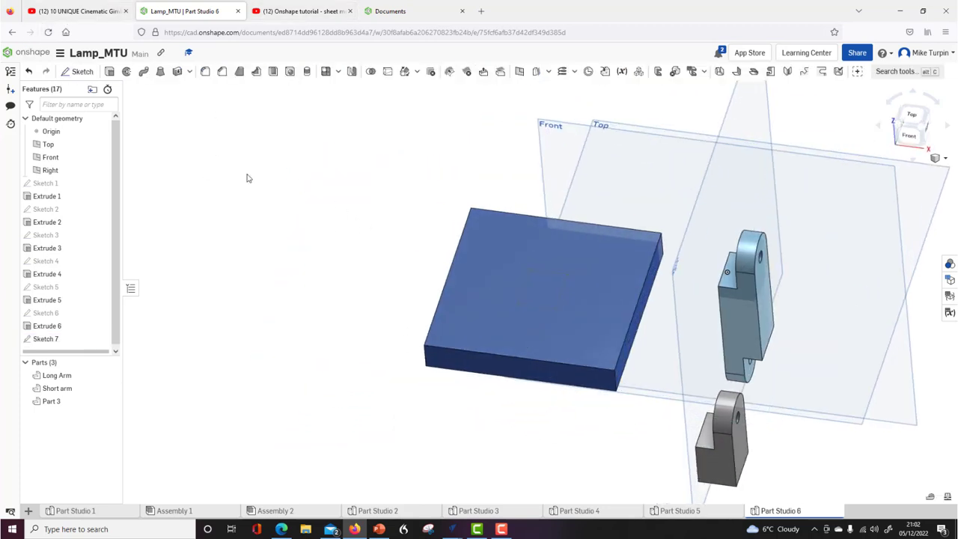
Cut the 16 x 20 mm rectangle 6 mm deep into the base with a blind Remove extrude.
scroll(581, 310, "up", 5)
scroll(580, 310, "down", 5)
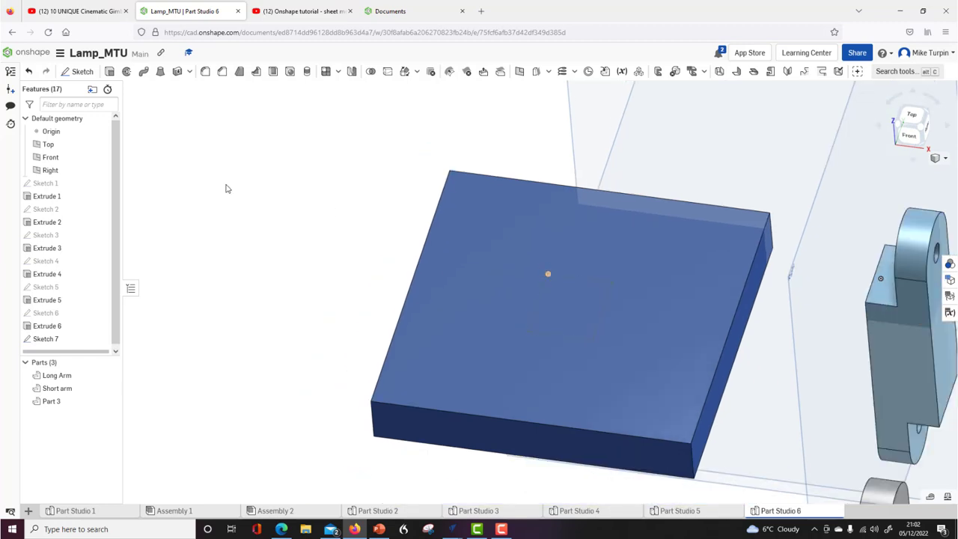
left_click(108, 71)
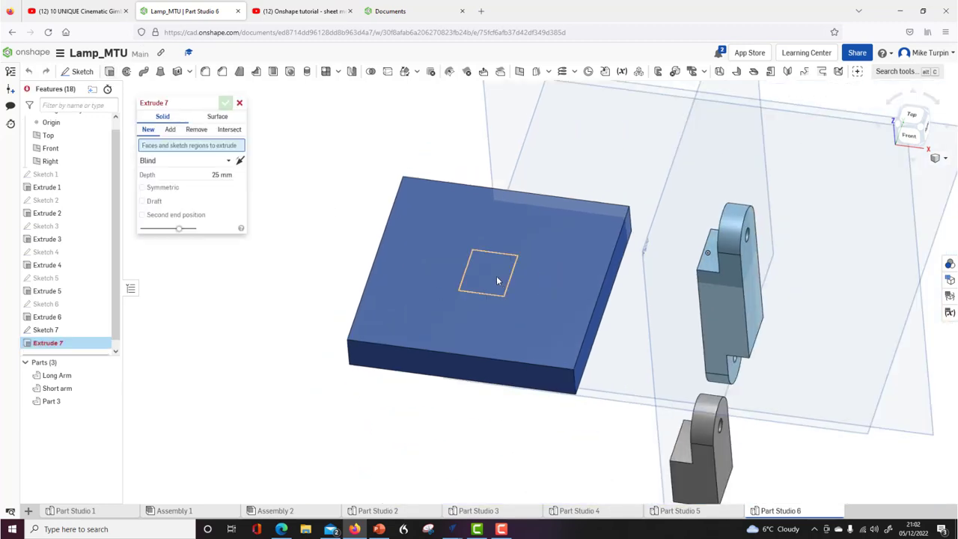
left_click(196, 129)
left_click(215, 183)
type("6")
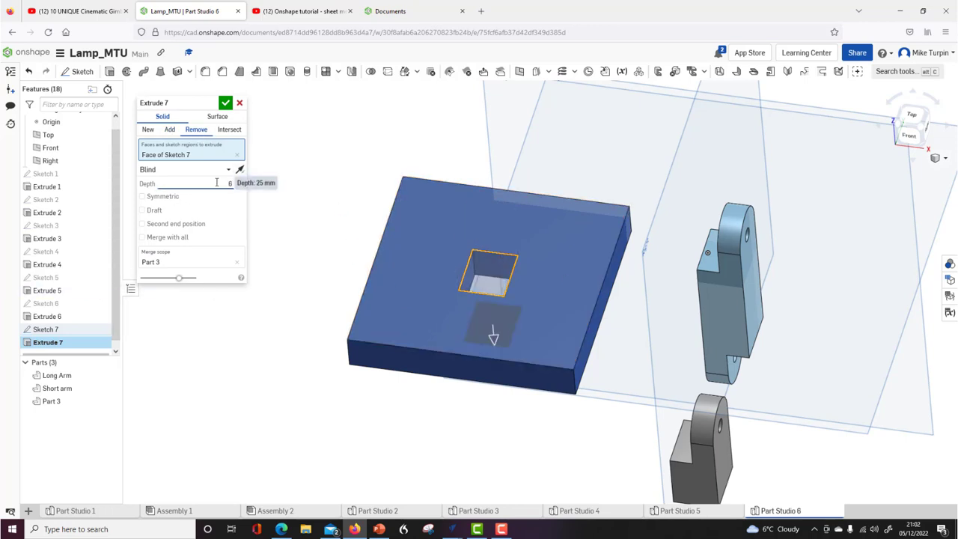
key("Return")
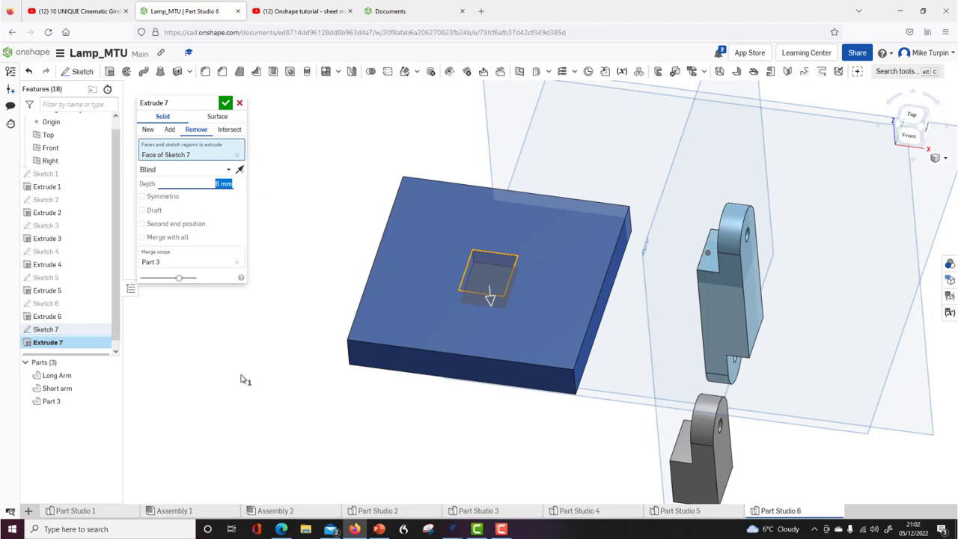
left_click(226, 103)
right_click(277, 285)
left_click(271, 271)
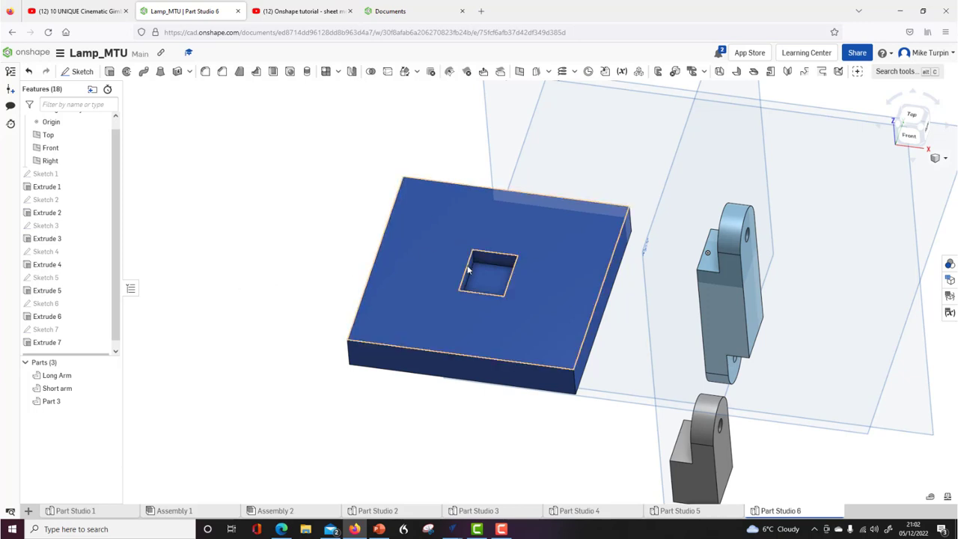
Chamfer the four outer top edges of the base with an equal distance of 10 mm.
scroll(486, 258, "up", 3)
scroll(467, 256, "down", 5)
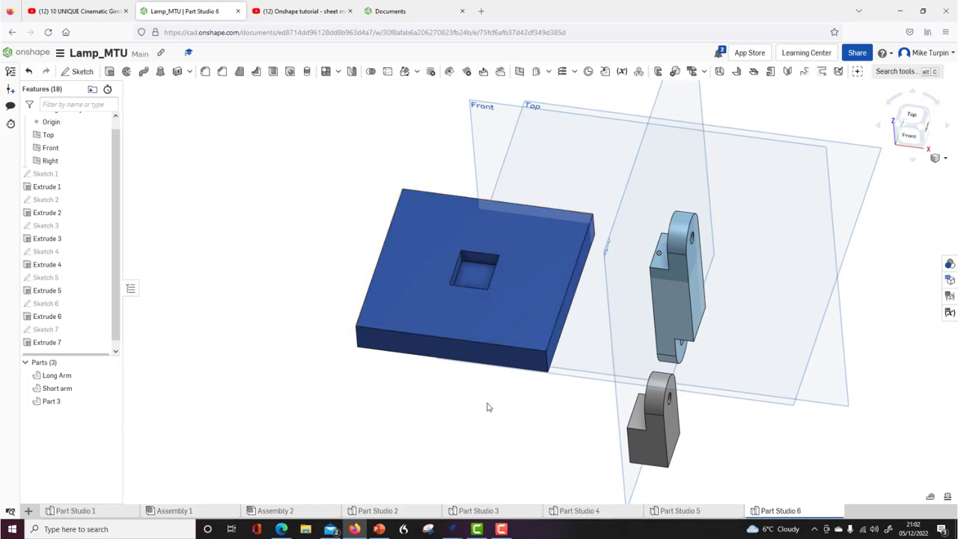
scroll(499, 390, "down", 2)
mouse_move(500, 390)
right_mouse_down()
mouse_move(597, 385)
mouse_move(532, 396)
mouse_move(507, 376)
right_mouse_up()
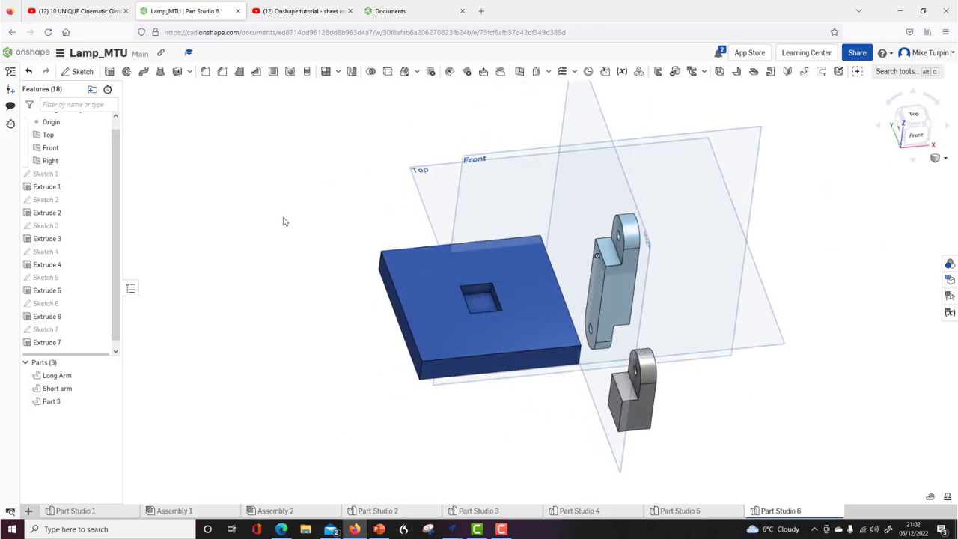
left_click(223, 72)
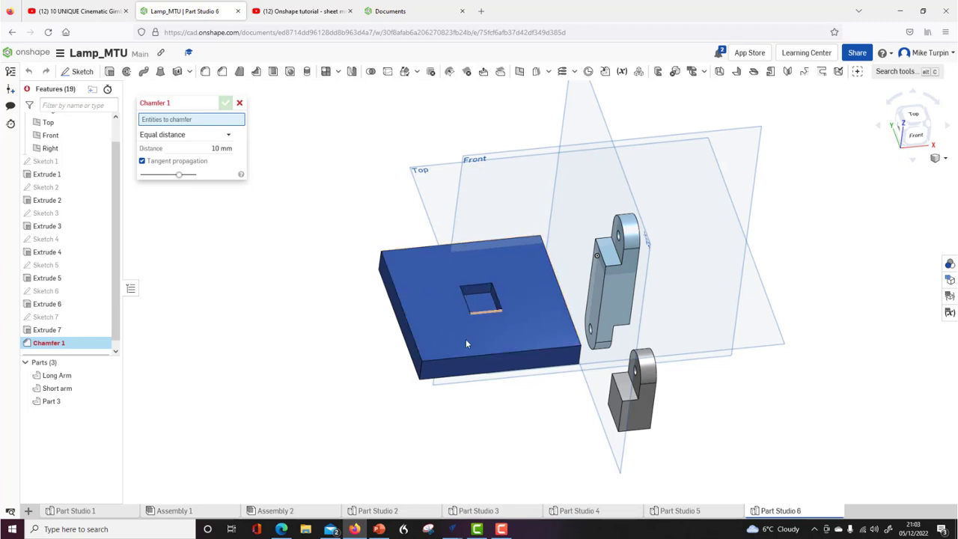
left_click(403, 319)
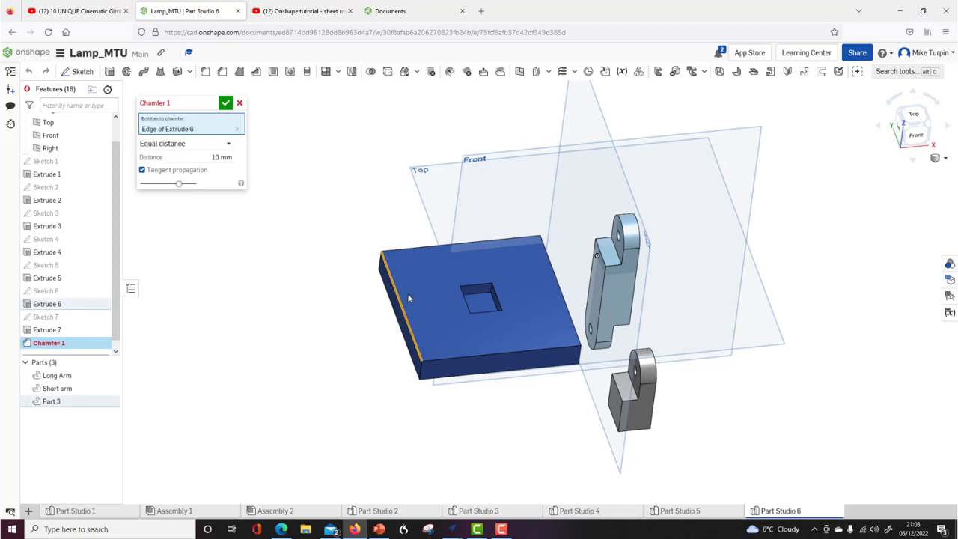
left_click(417, 247)
left_click(489, 354)
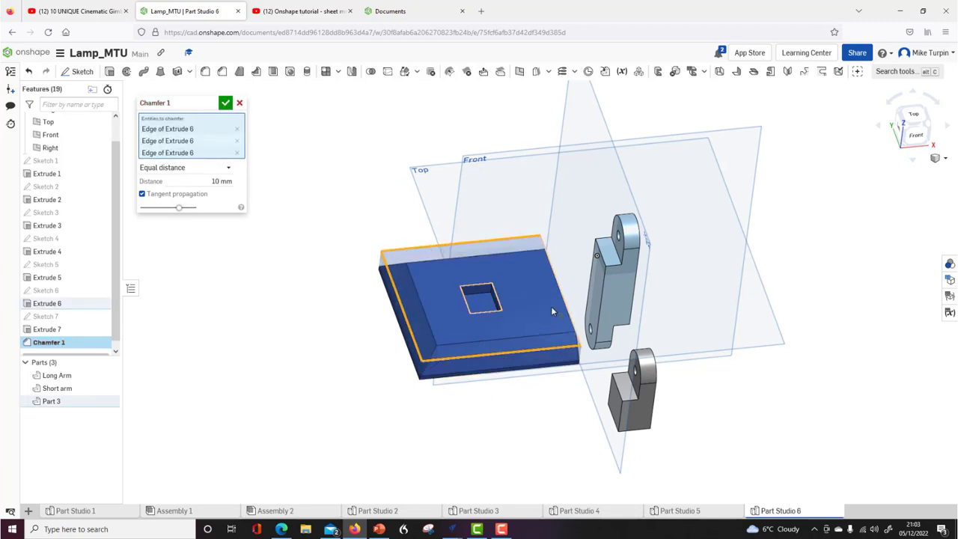
left_click(567, 307)
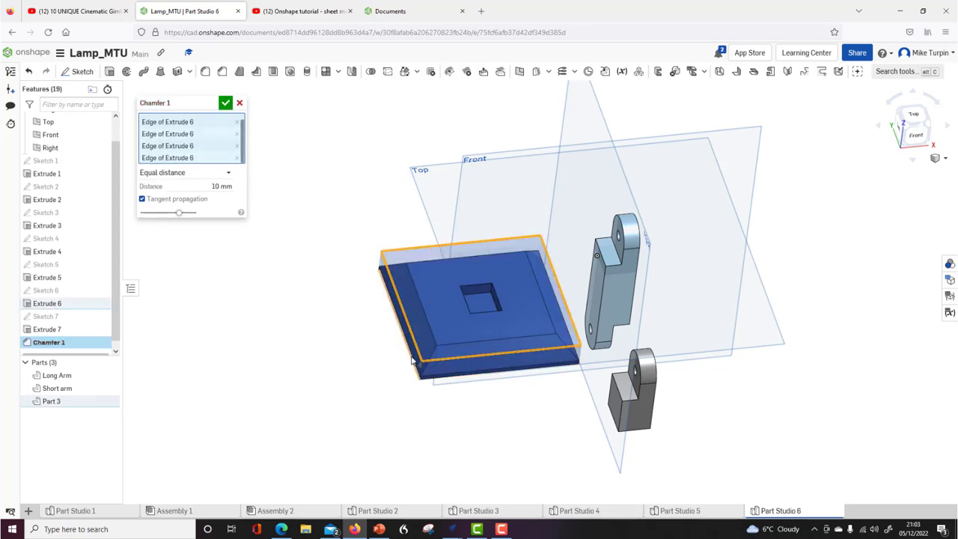
left_click(225, 103)
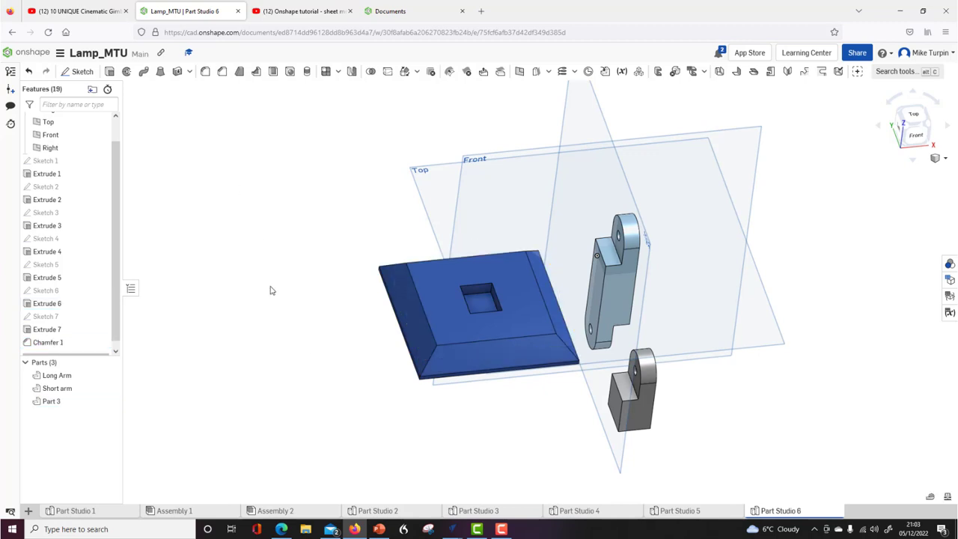
right_click_drag(378, 414, 457, 467)
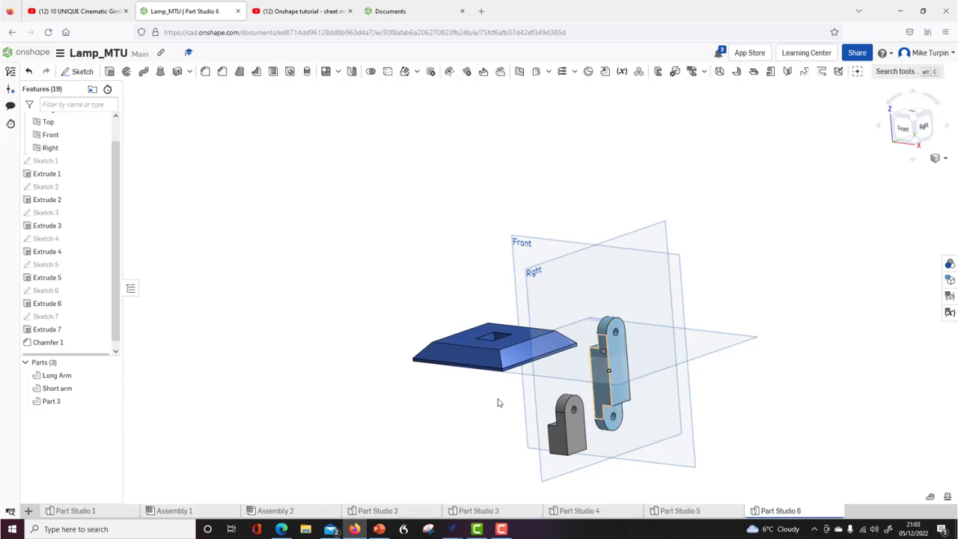
scroll(479, 389, "up", 3)
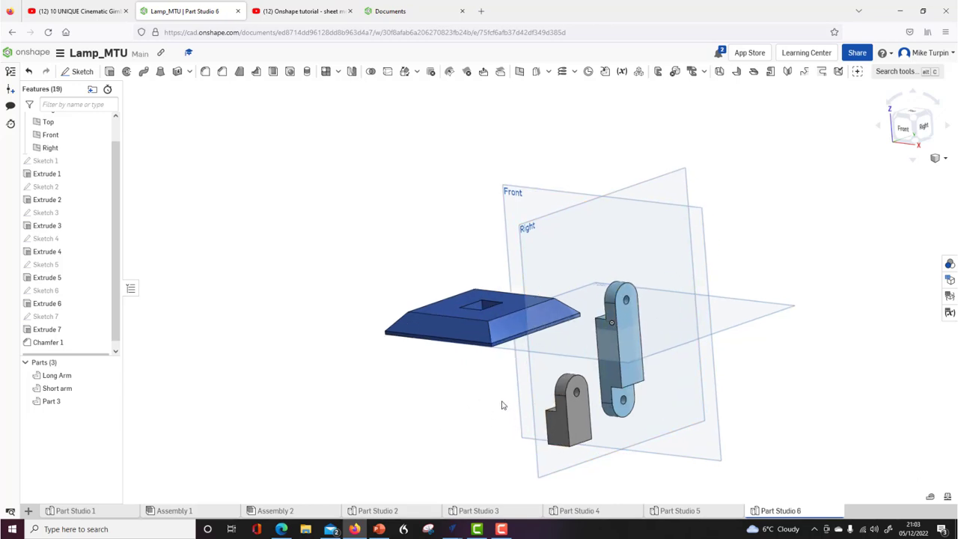
Create a new assembly in the Lamp_MTU document and rename it Assembly OS TUT.
mouse_move(434, 353)
right_mouse_down()
mouse_move(477, 359)
mouse_move(436, 349)
mouse_move(443, 359)
right_mouse_up()
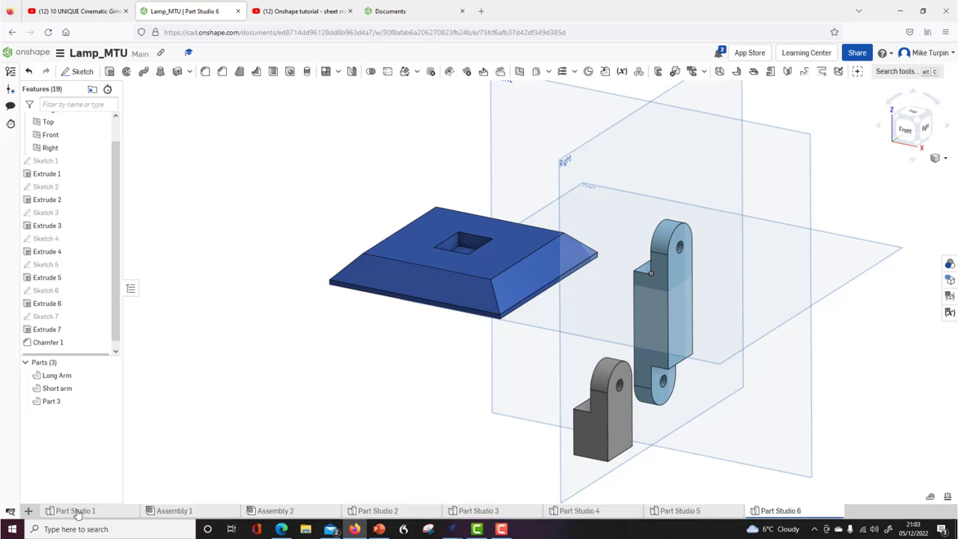
mouse_move(173, 517)
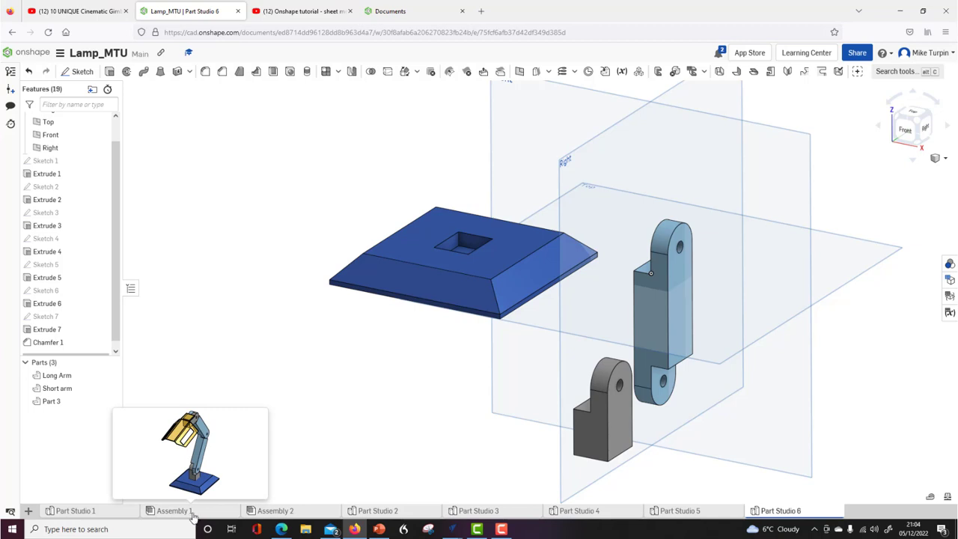
mouse_move(690, 512)
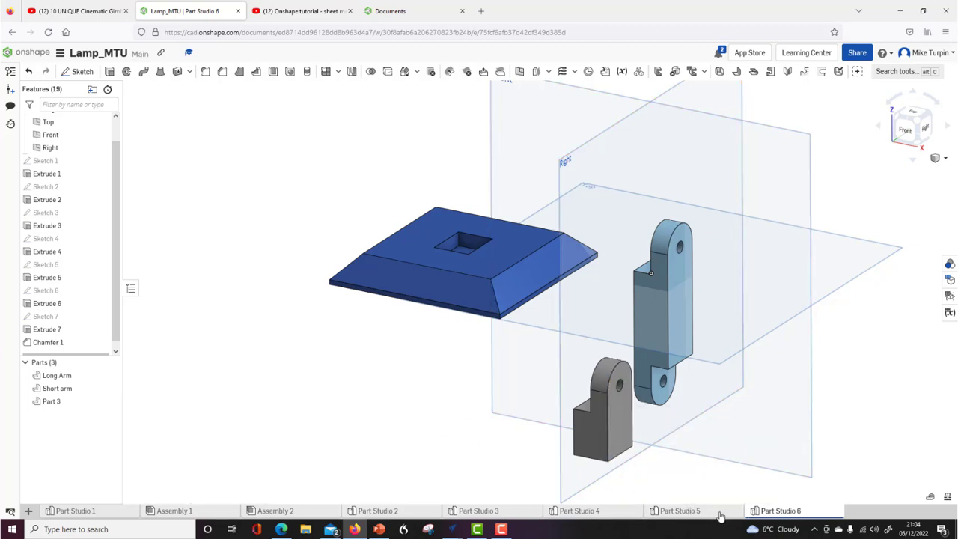
mouse_move(591, 513)
left_click(28, 512)
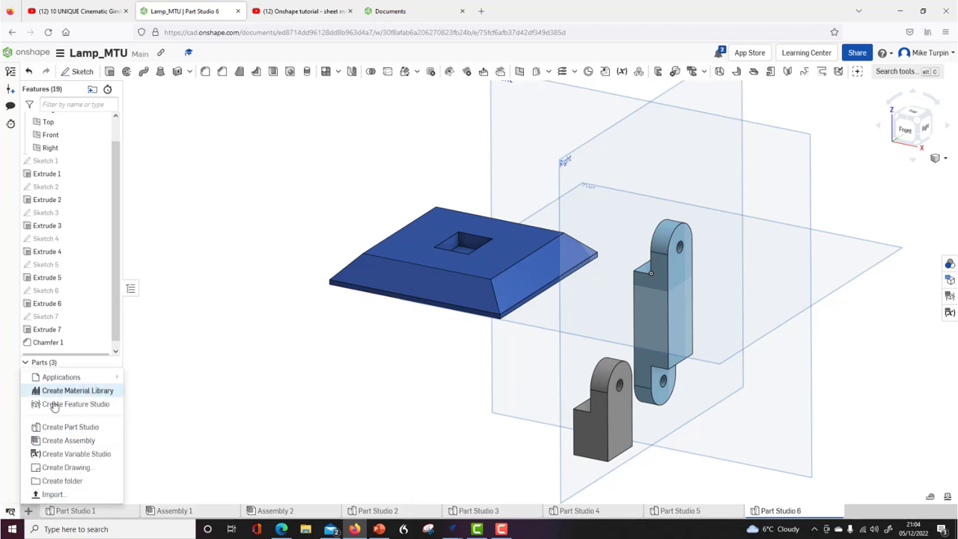
left_click(59, 444)
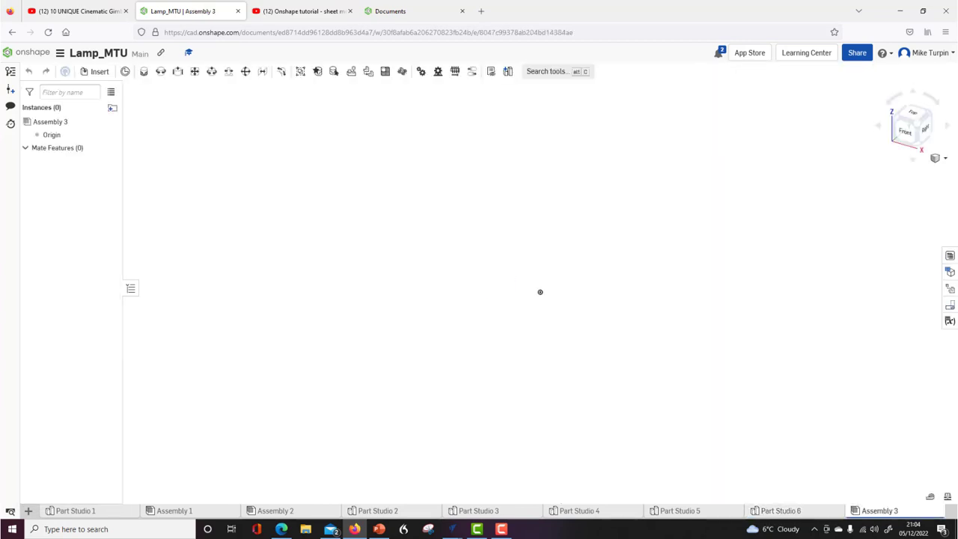
right_click(886, 512)
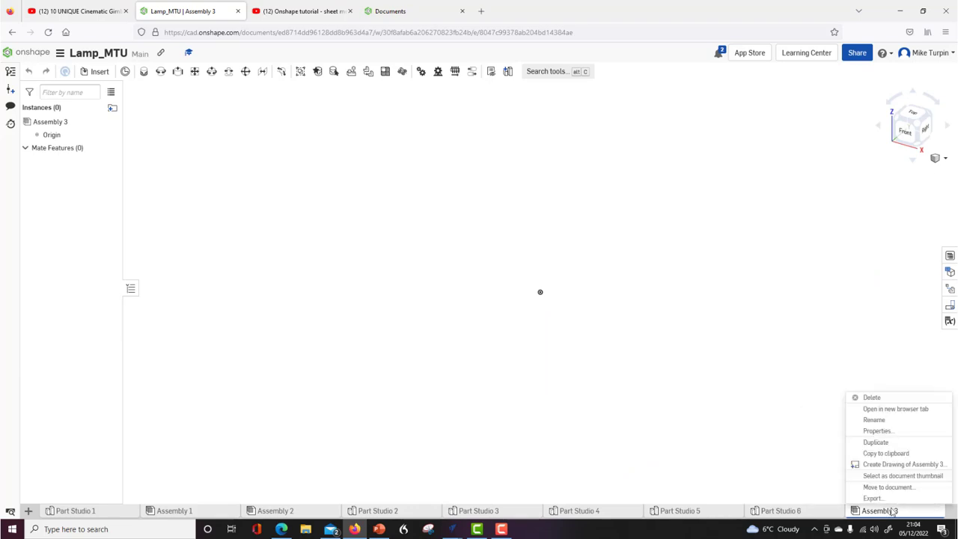
left_click(892, 421)
type("A")
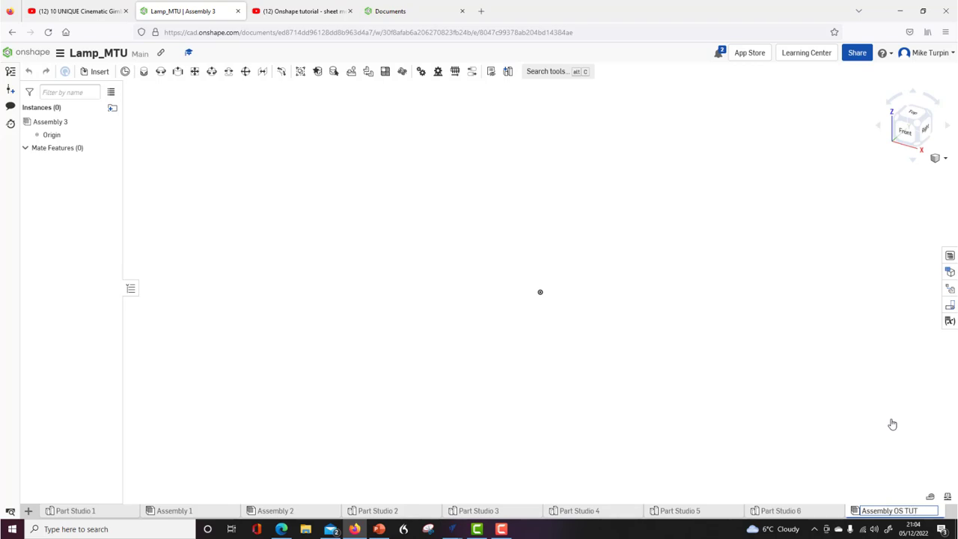
key("Return")
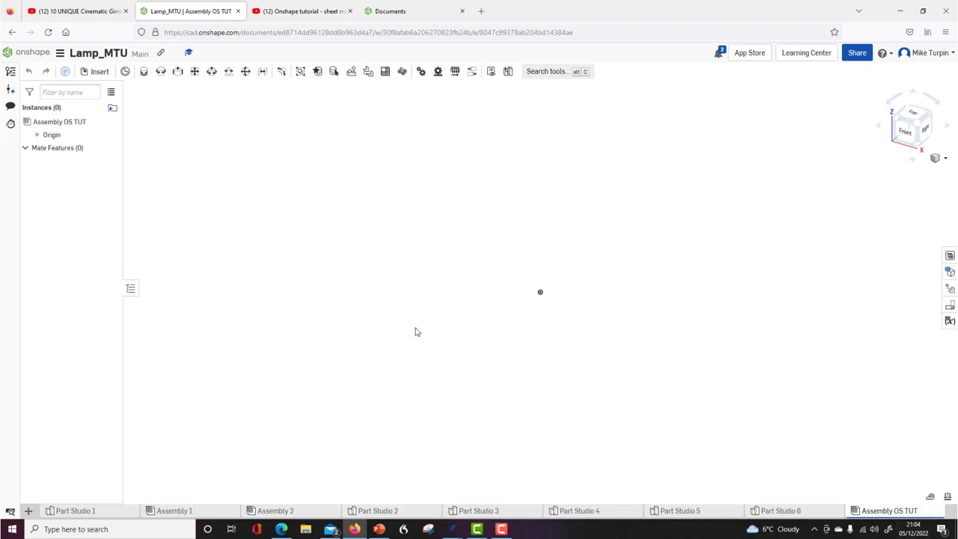
Hide the Top, Front and Right planes in Part Studio 6.
left_click(783, 514)
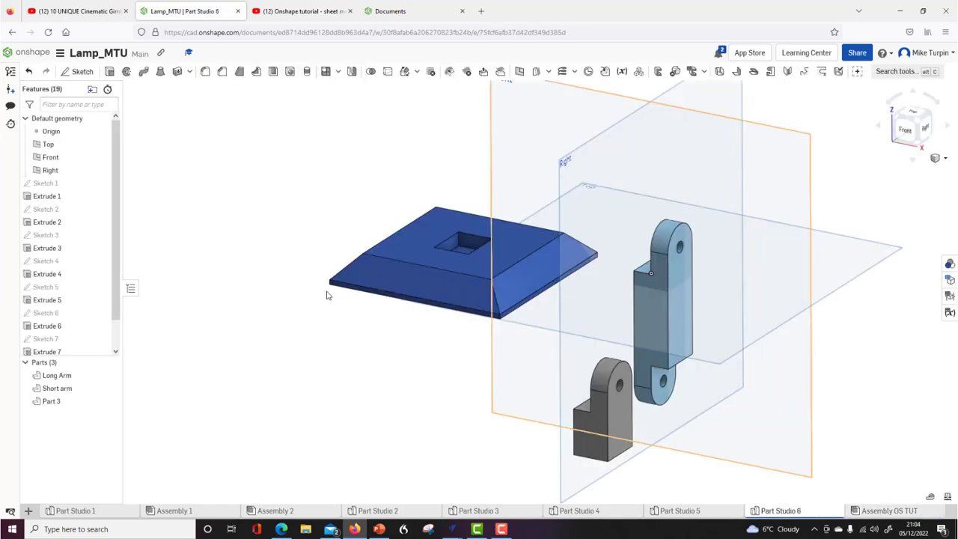
left_click(103, 145)
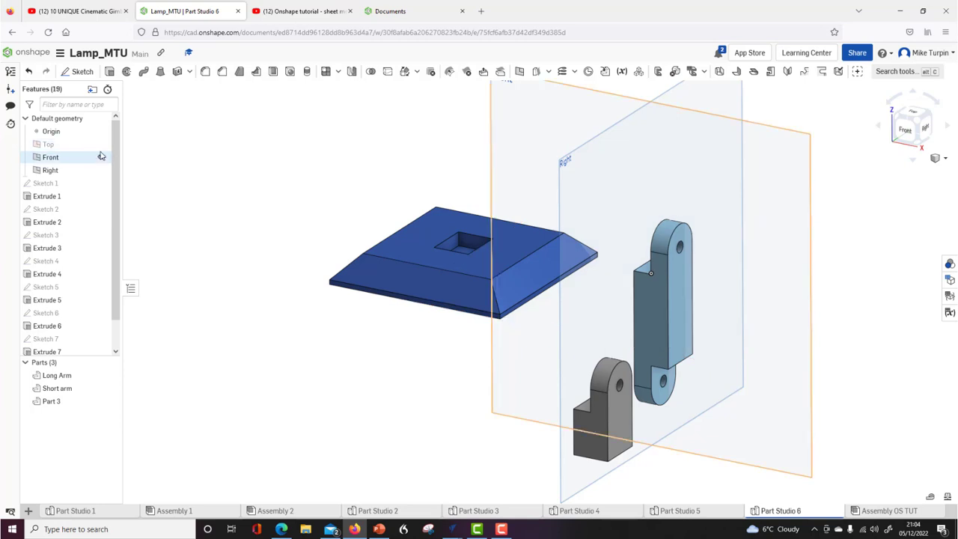
left_click(93, 157)
left_click(101, 170)
left_click(347, 366)
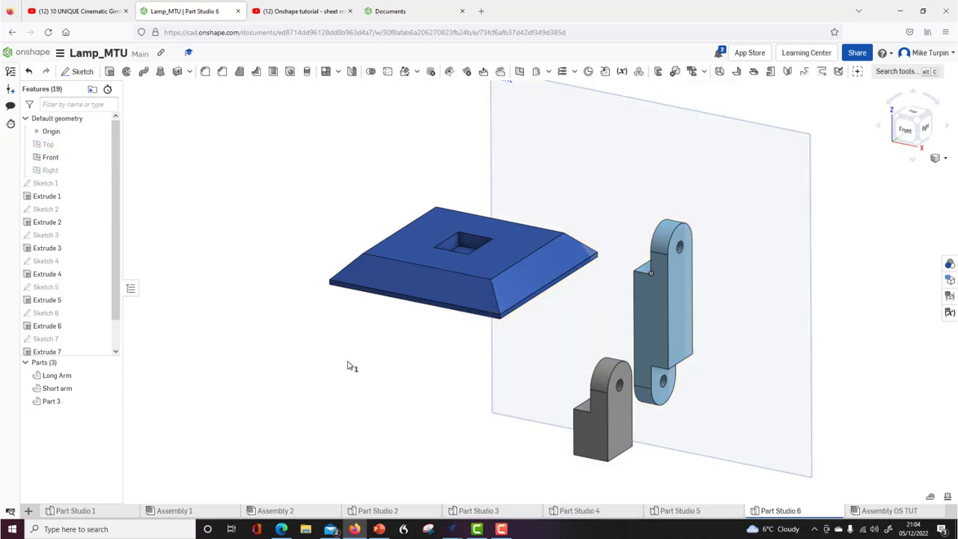
left_click(101, 157)
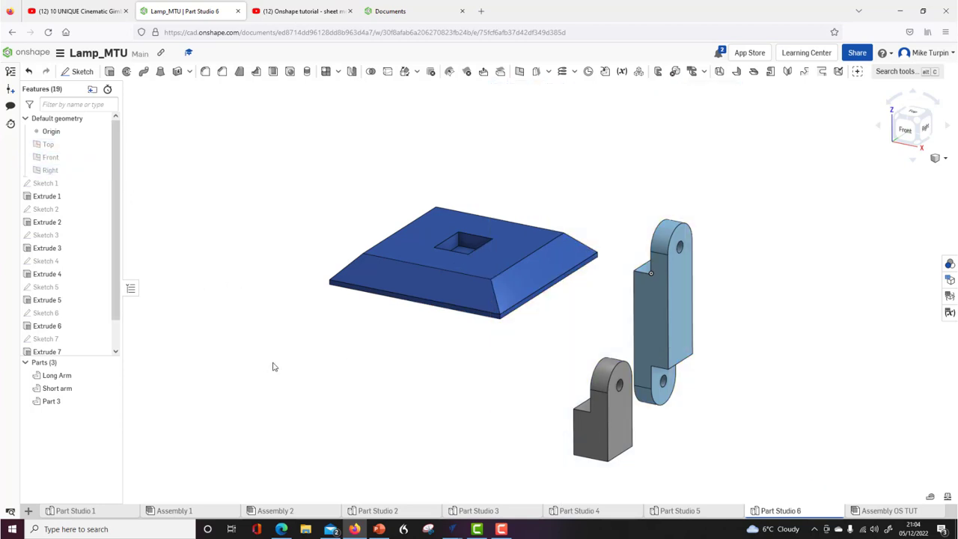
right_click_drag(337, 380, 374, 389)
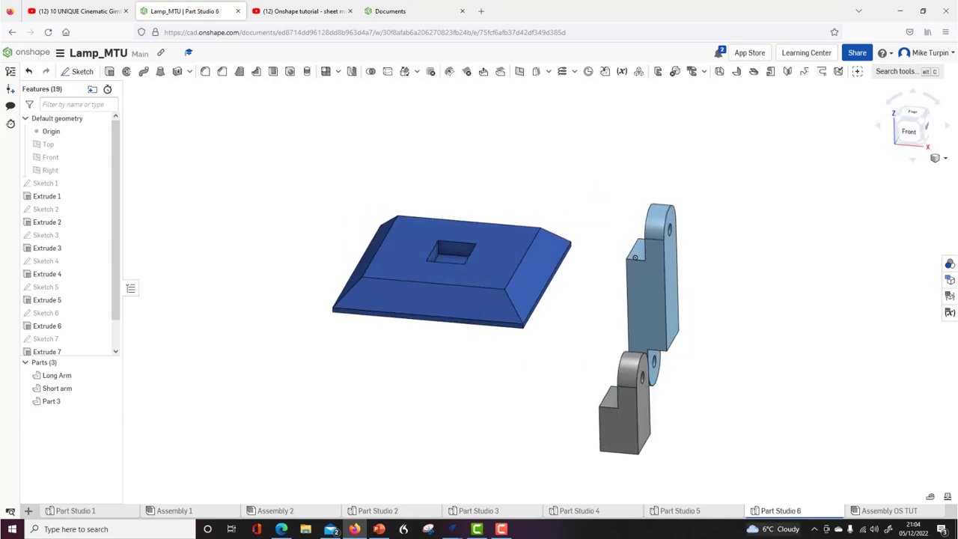
Insert the base, Part 3 from Part Studio 6, into Assembly OS TUT beside the origin.
left_click(887, 511)
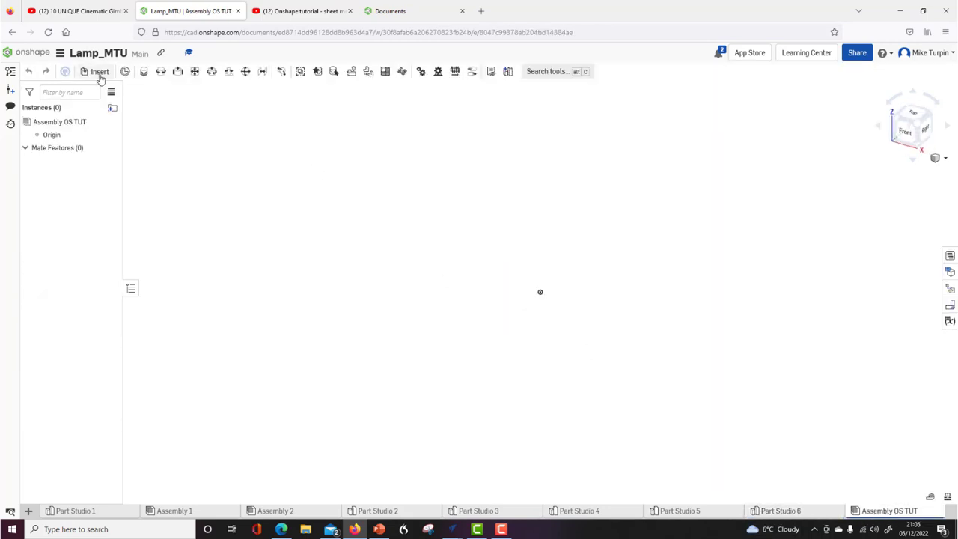
right_click(483, 276)
left_click(472, 270)
left_click(97, 72)
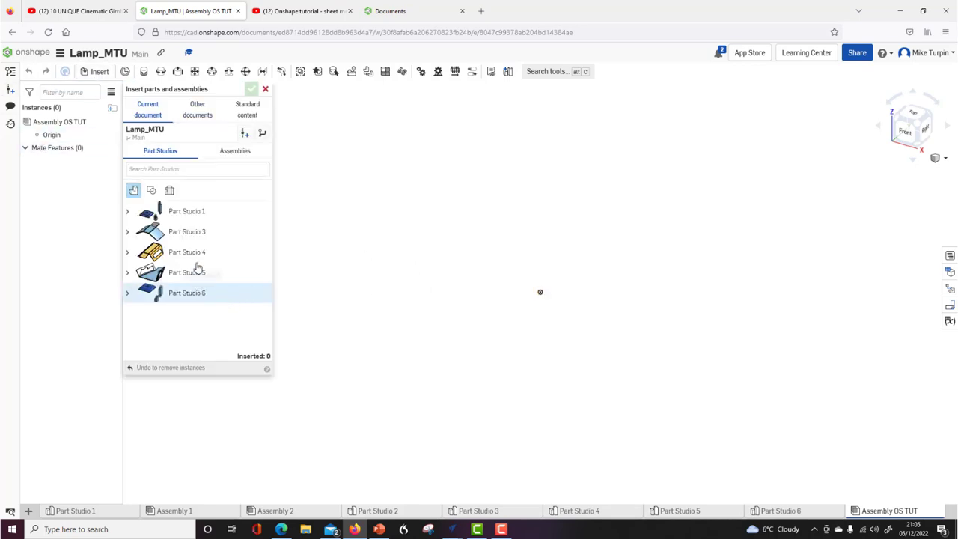
left_click(128, 295)
left_click(128, 296)
left_click(129, 295)
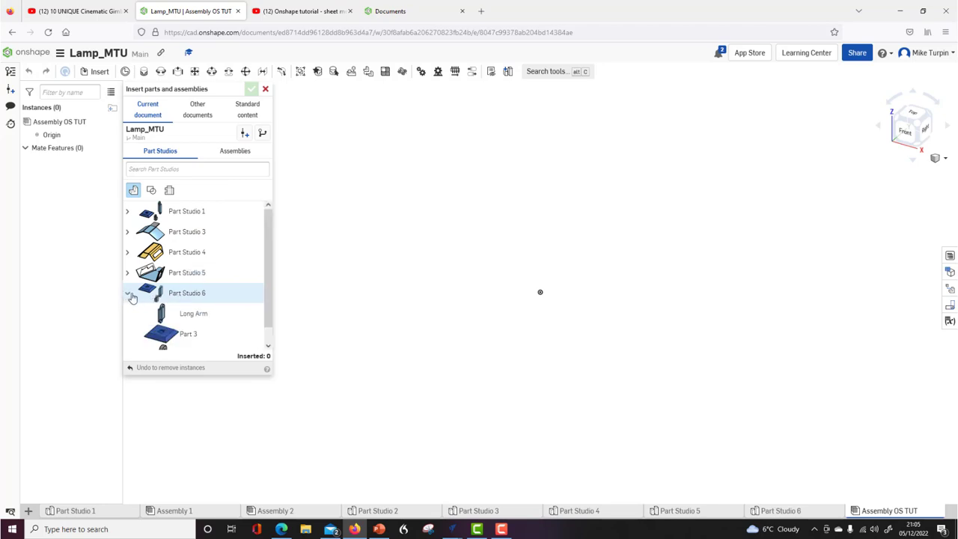
scroll(268, 296, "down", 1)
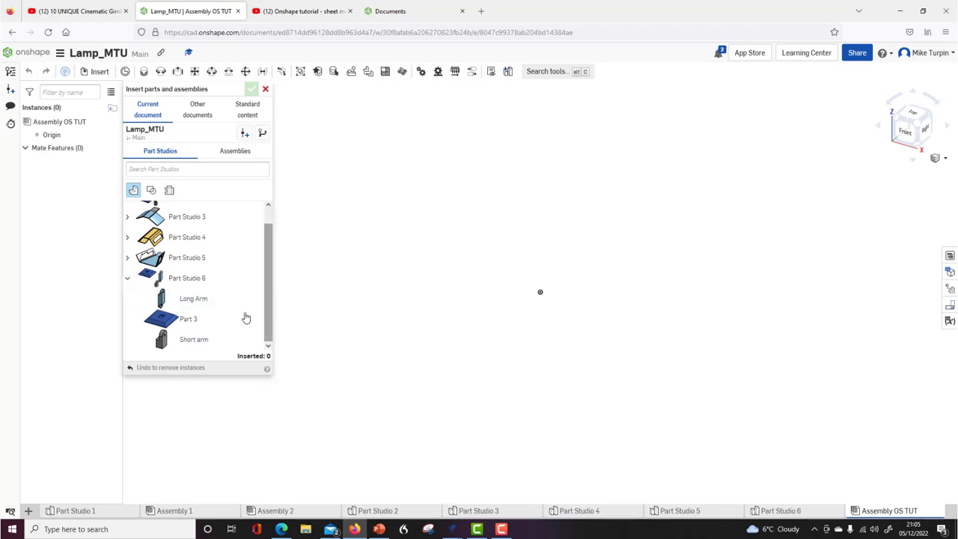
left_click(160, 321)
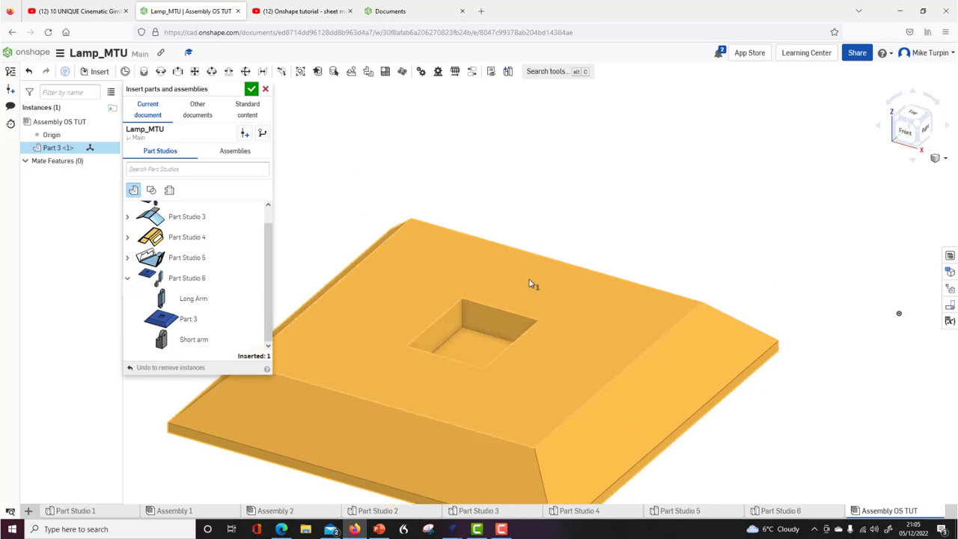
left_click(524, 311)
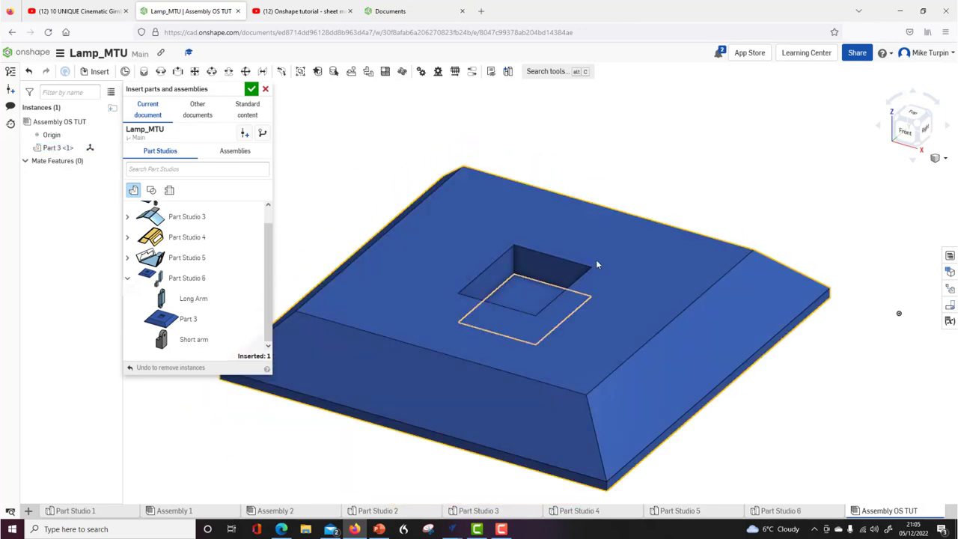
left_click(252, 88)
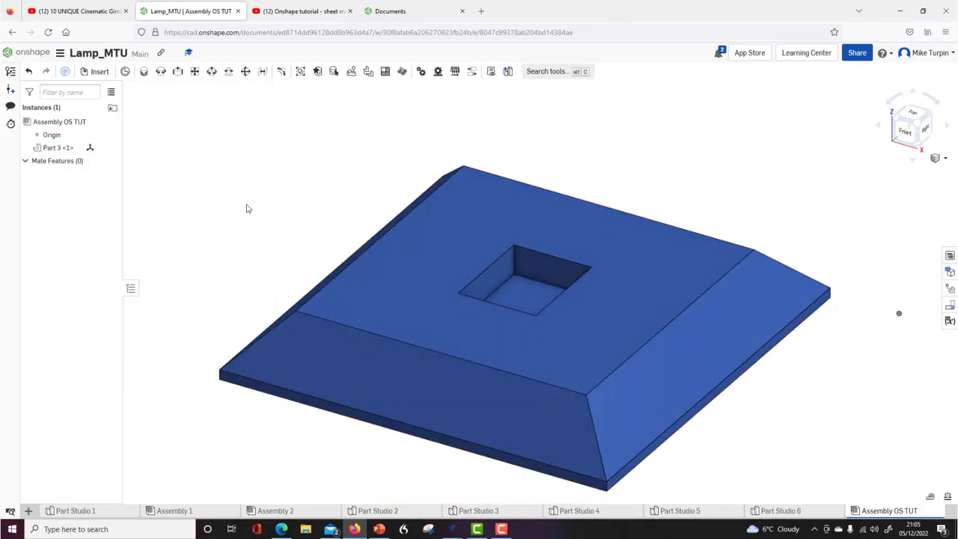
Examine the inserted base from the front, the right side and in isometric view.
scroll(251, 208, "down", 2)
scroll(428, 214, "down", 1)
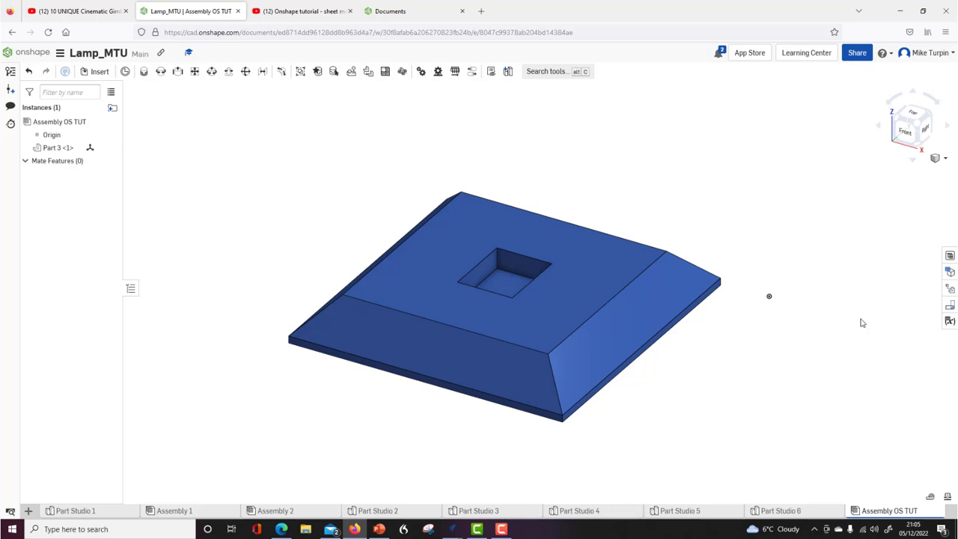
left_click(905, 129)
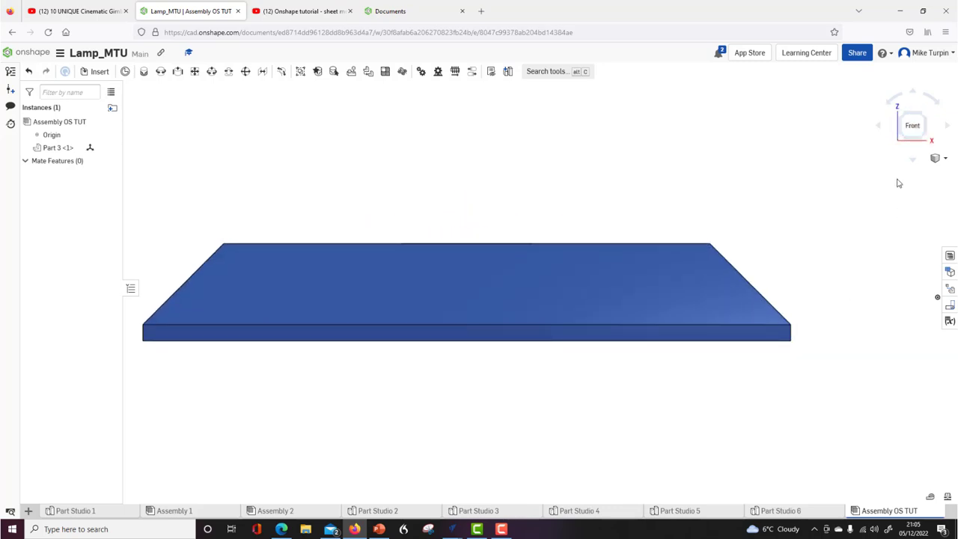
left_click(929, 114)
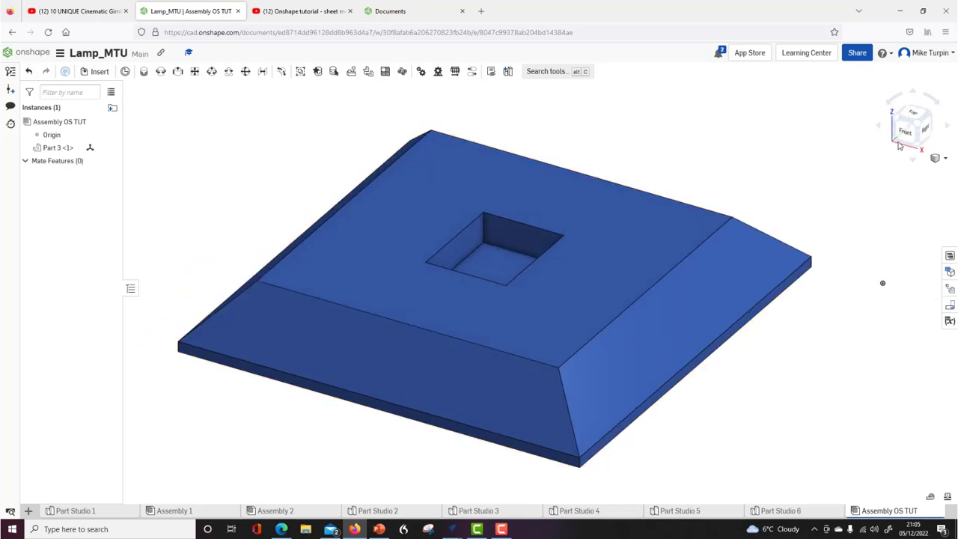
left_click(924, 128)
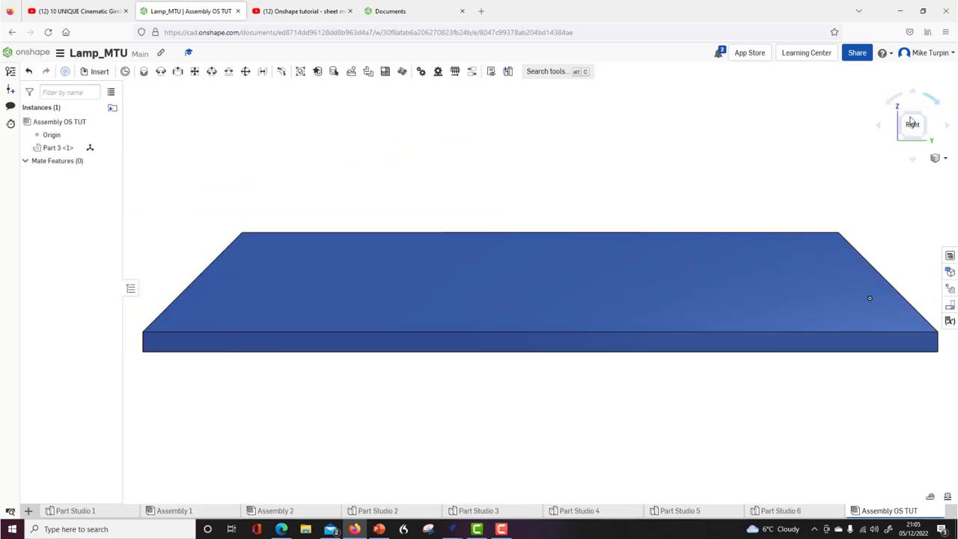
left_click(900, 111)
right_click_drag(766, 190, 837, 235)
left_click(898, 127)
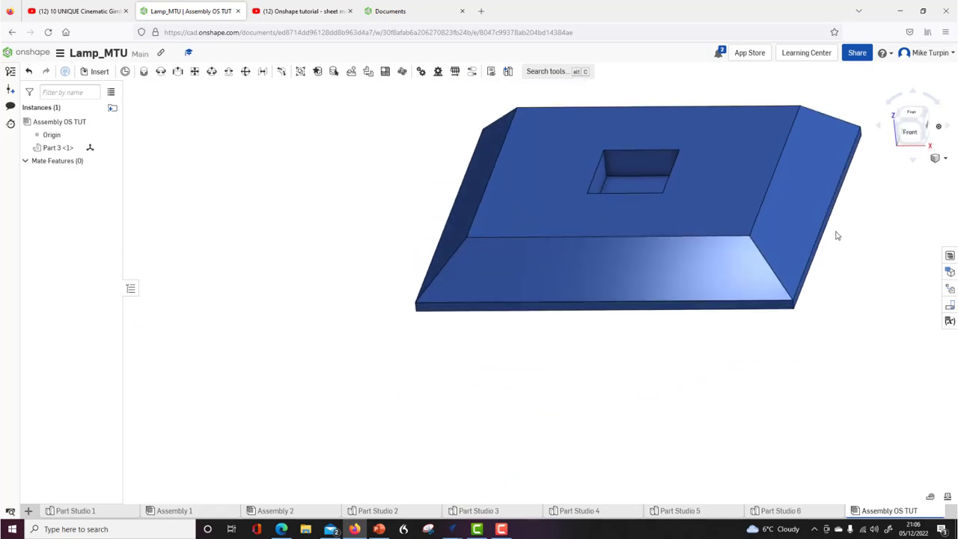
left_click(926, 125)
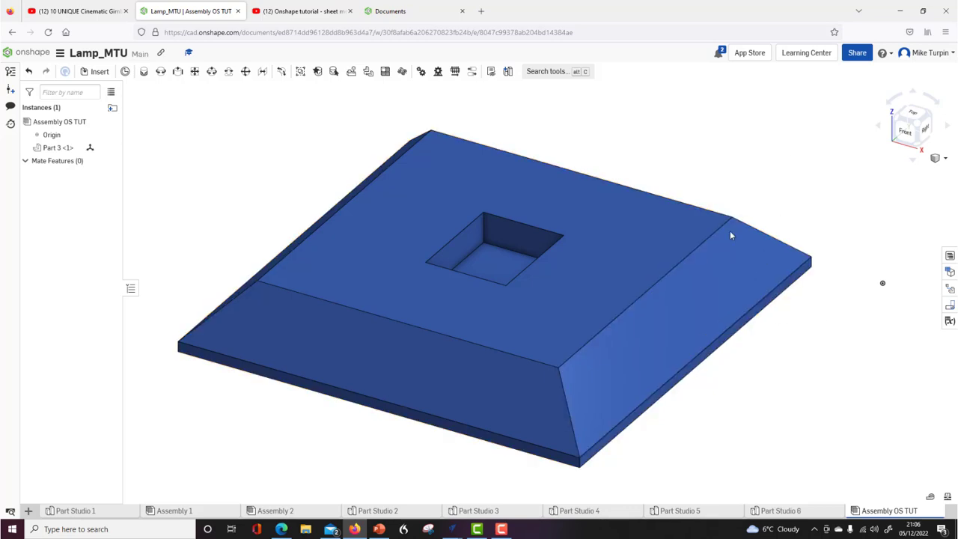
Fix the base, Part 3, in place in the assembly.
right_click(629, 229)
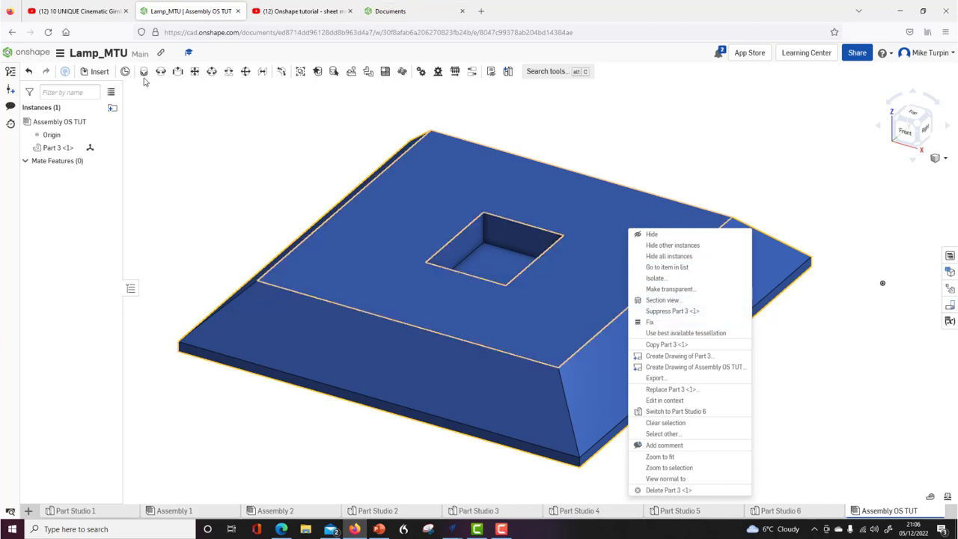
left_click(649, 323)
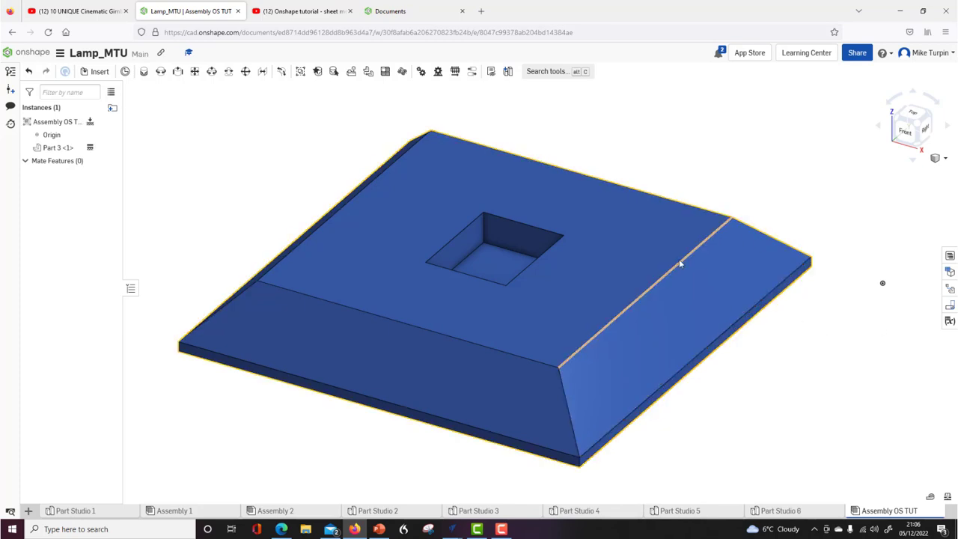
left_click(625, 276)
left_click(749, 300)
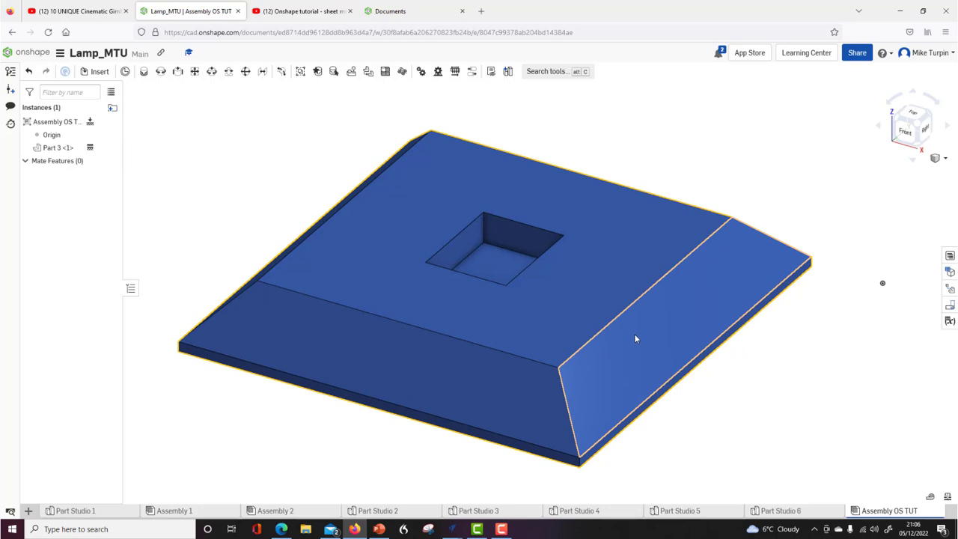
Insert the Short arm and the Long Arm from Part Studio 6 into the assembly, placing them above the base on opposite sides.
scroll(757, 428, "down", 4)
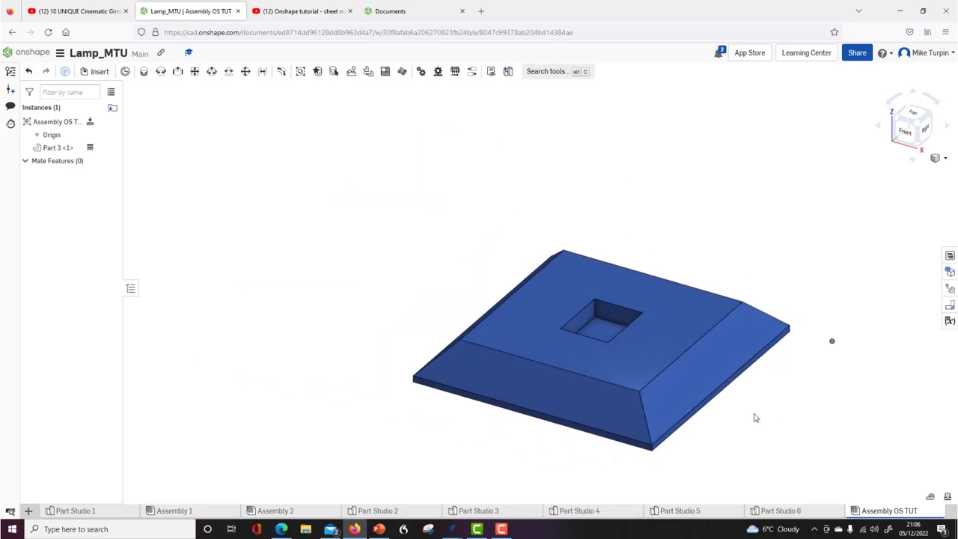
middle_click_drag(757, 418, 694, 414)
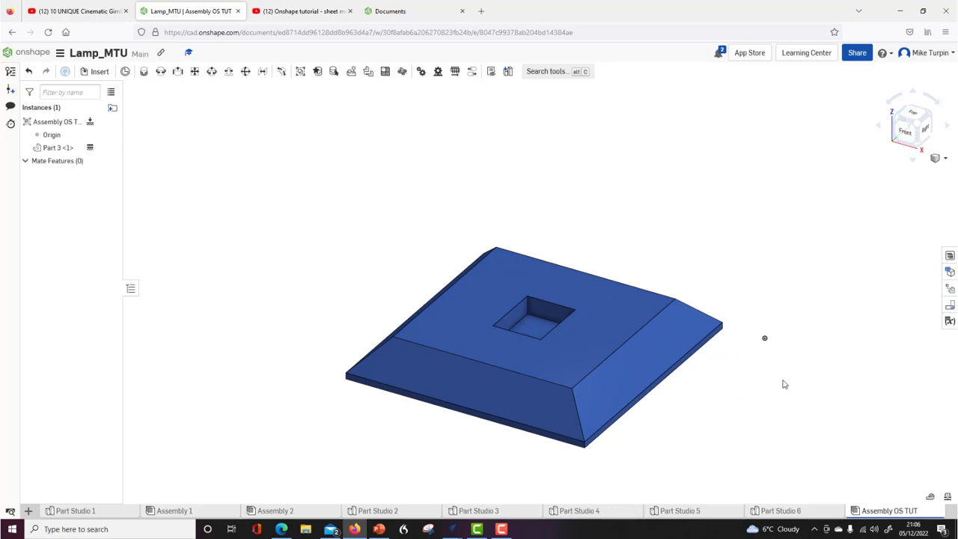
right_click_drag(763, 392, 748, 378)
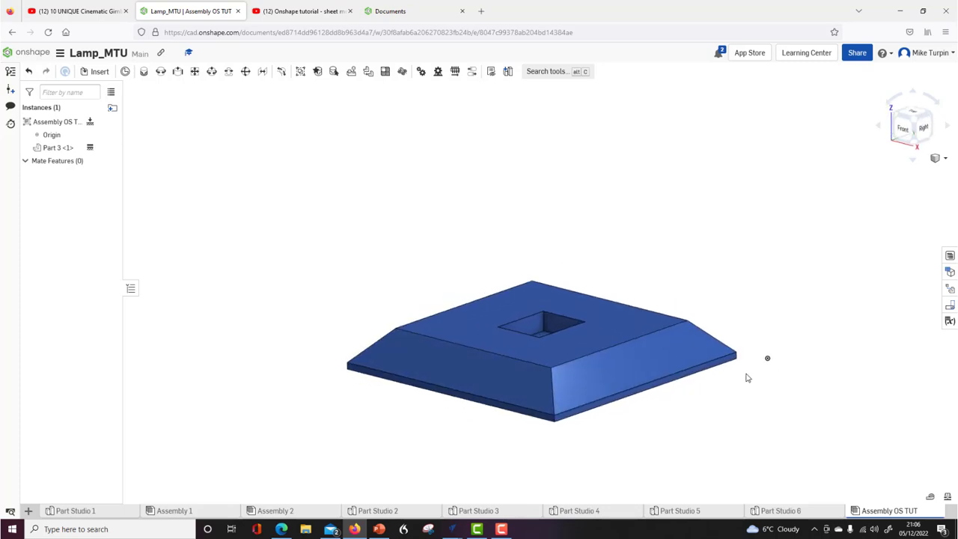
key("shift+7")
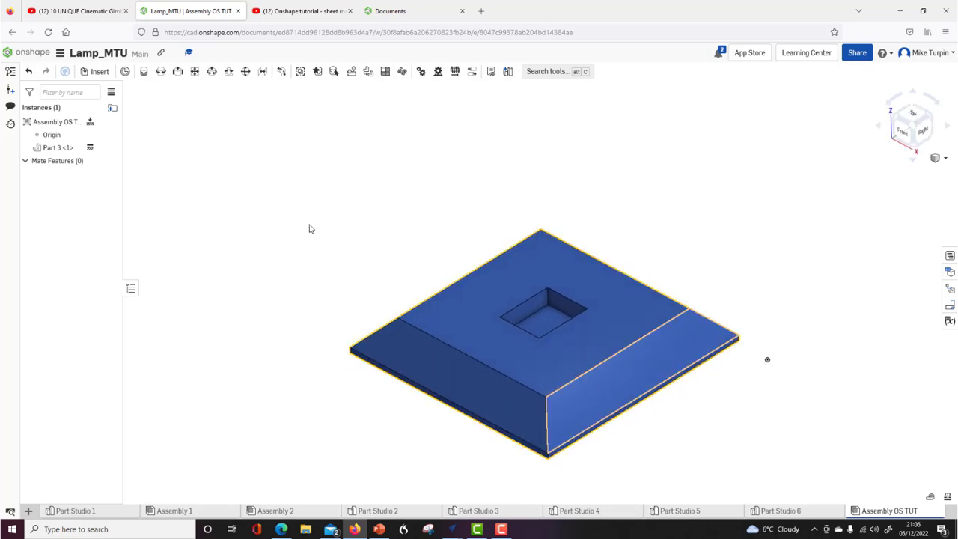
left_click(95, 71)
left_click(128, 292)
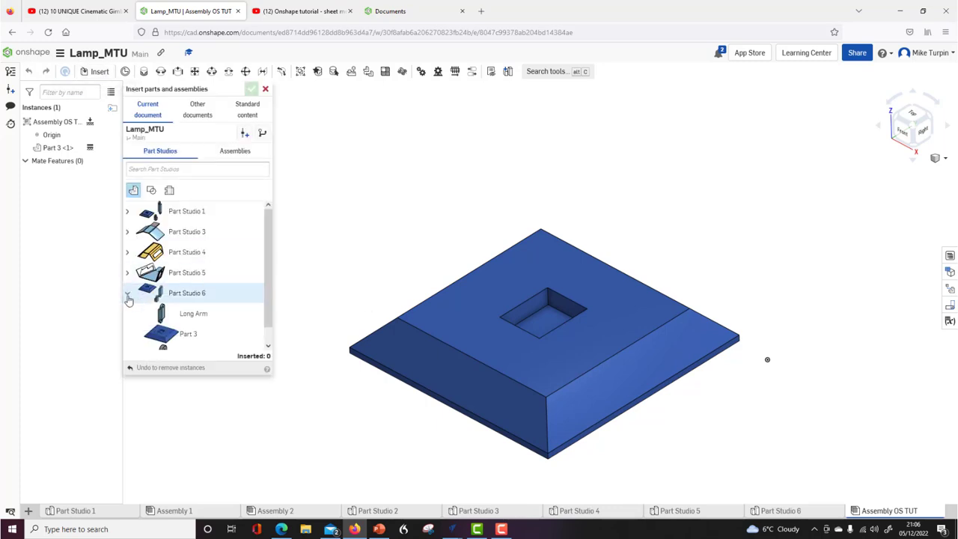
scroll(187, 337, "down", 1)
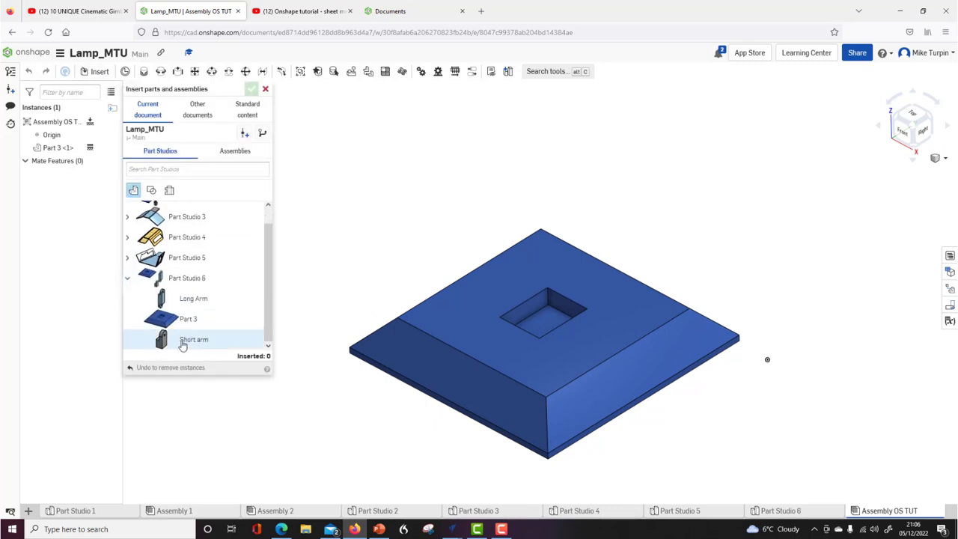
left_click(192, 339)
left_click(666, 159)
left_click(193, 299)
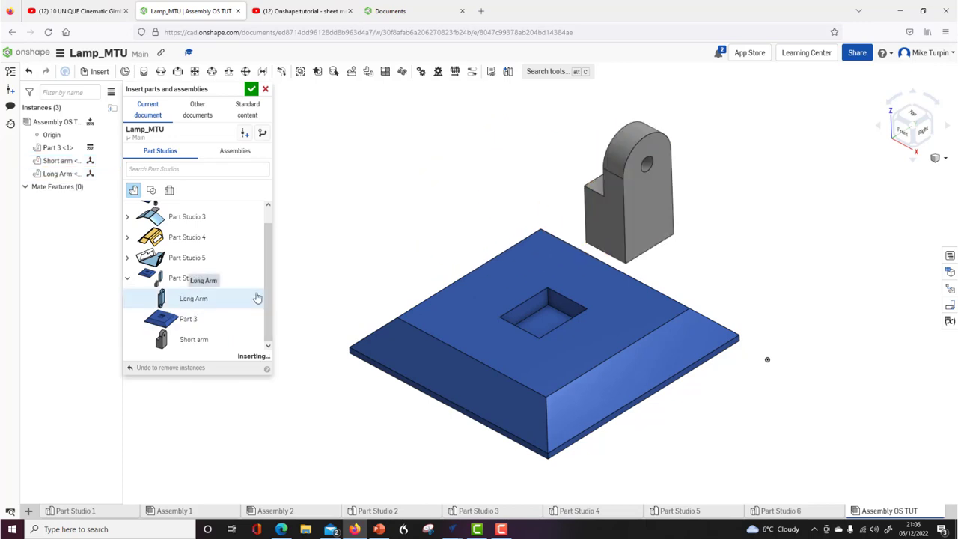
left_click(395, 174)
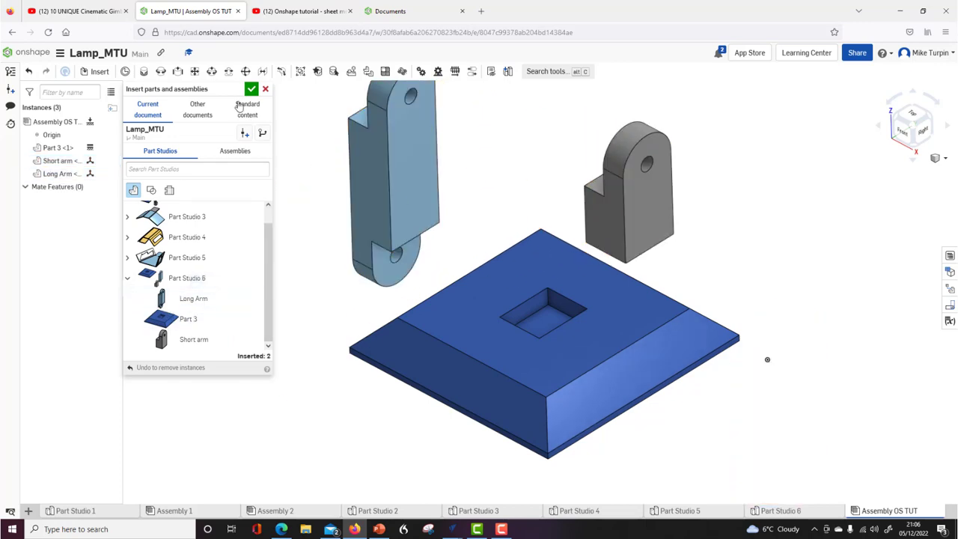
left_click(251, 89)
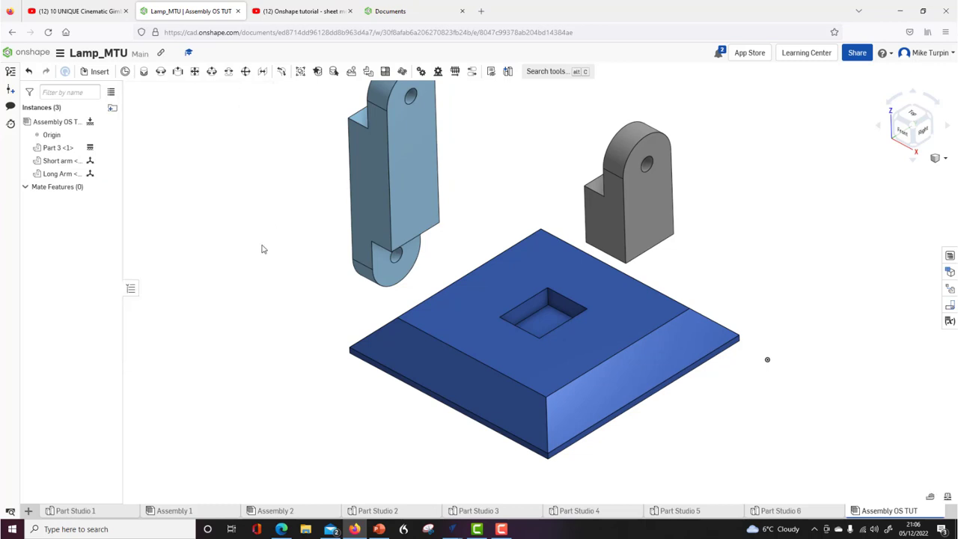
Move the Long Arm and the Short arm farther out from the base so the parts are clearly separated.
scroll(262, 249, "down", 2)
left_click_drag(354, 208, 325, 201)
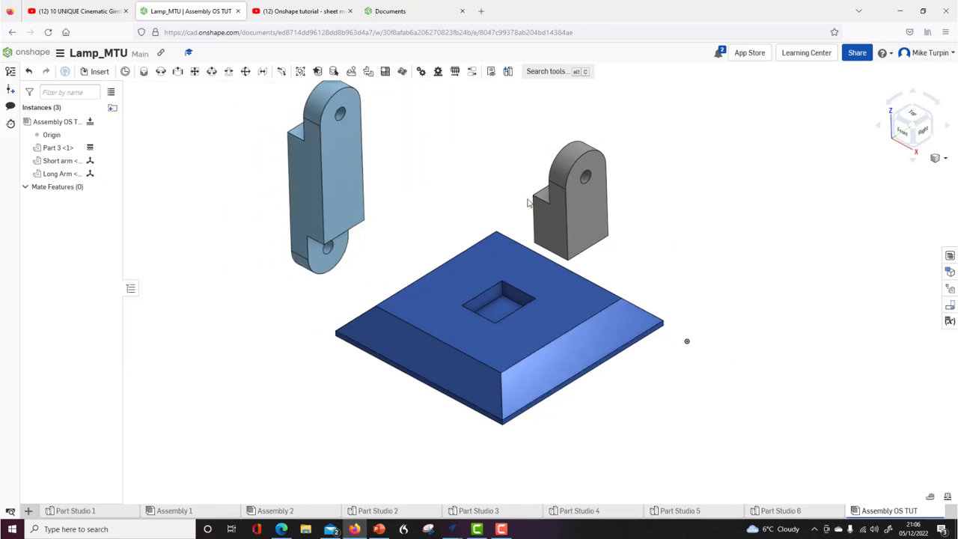
left_click_drag(528, 199, 582, 177)
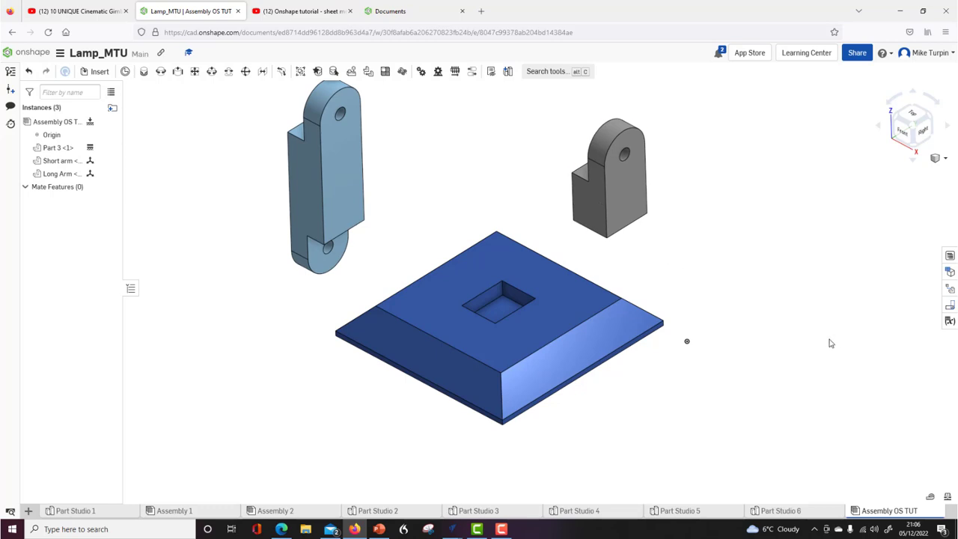
Reposition the Short arm slightly and rotate it 180 degrees about its vertical axis.
left_click(629, 212)
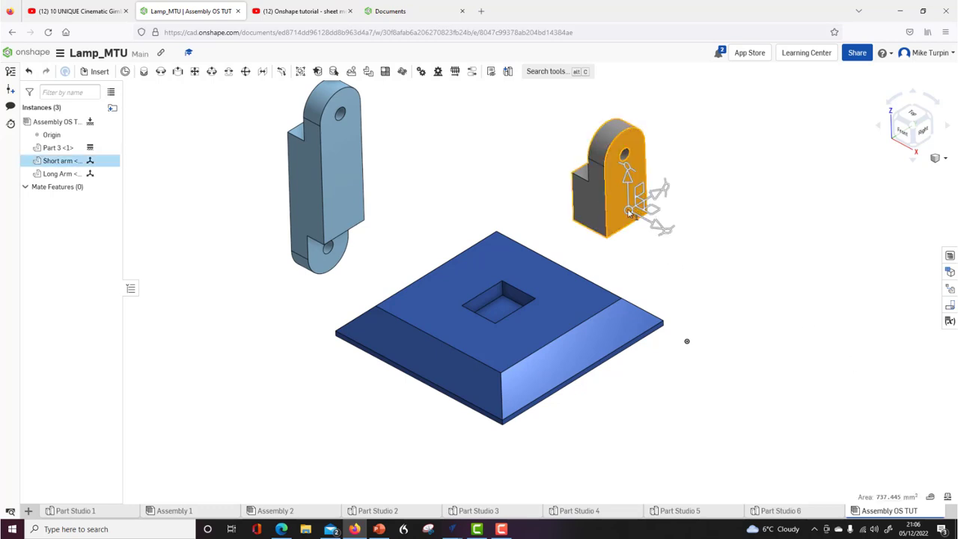
right_click_drag(696, 280, 683, 226)
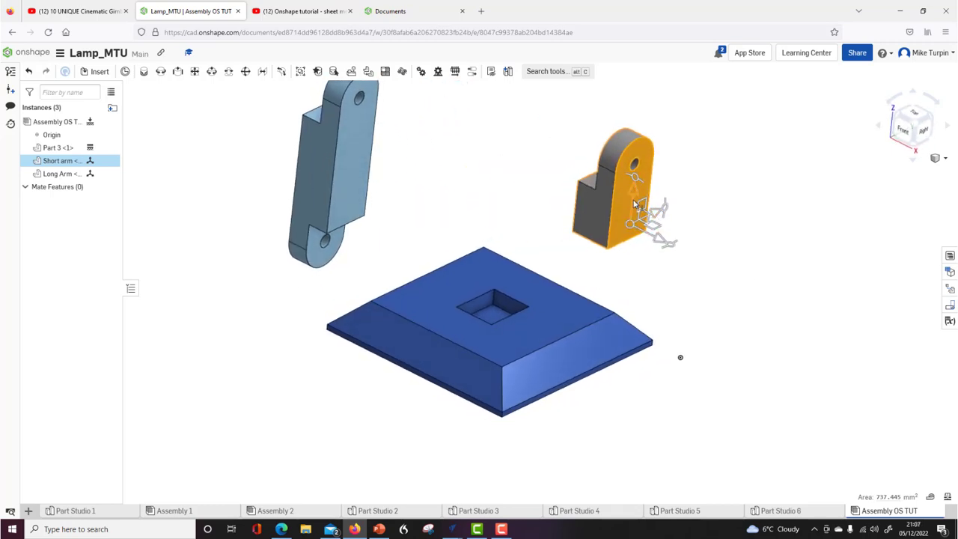
left_click_drag(634, 185, 622, 221)
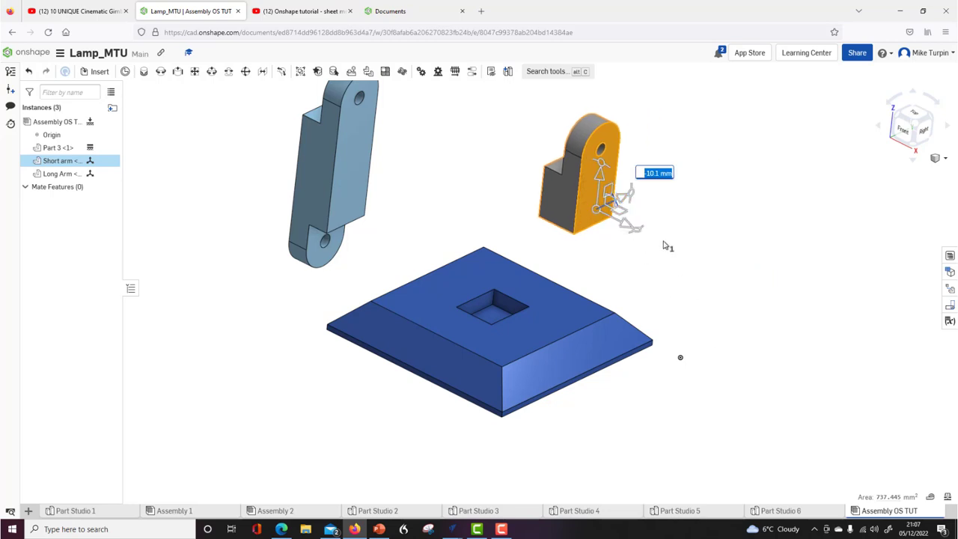
left_click_drag(634, 233, 510, 169)
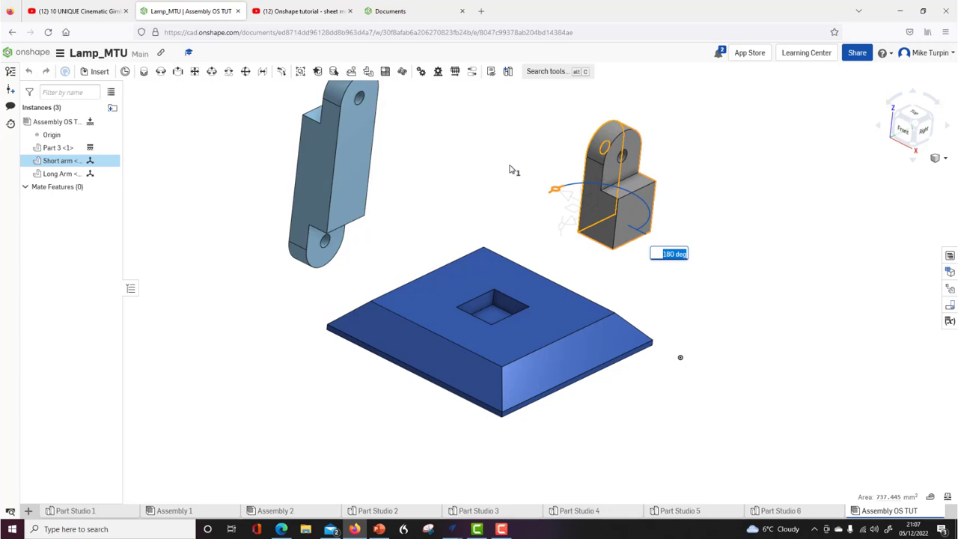
left_click(445, 184)
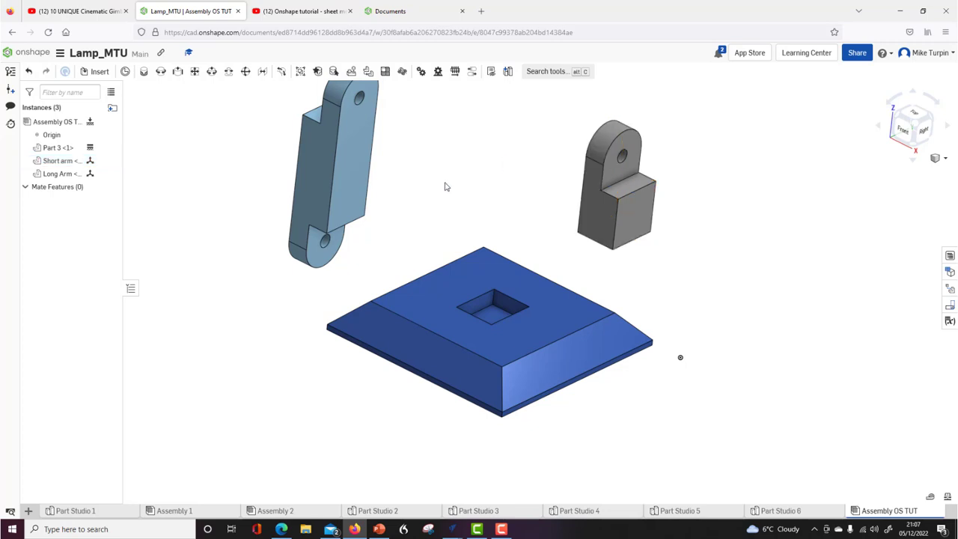
left_click(631, 237)
mouse_move(597, 255)
left_mouse_down()
mouse_move(637, 258)
mouse_move(685, 224)
mouse_move(677, 213)
mouse_move(653, 277)
mouse_move(599, 275)
mouse_move(644, 262)
mouse_move(629, 194)
mouse_move(591, 259)
left_mouse_up()
left_click(703, 279)
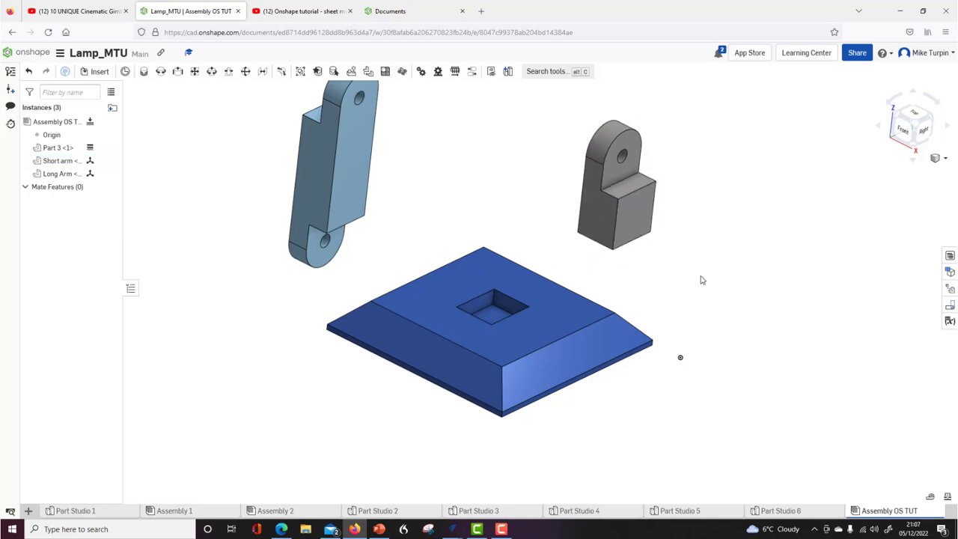
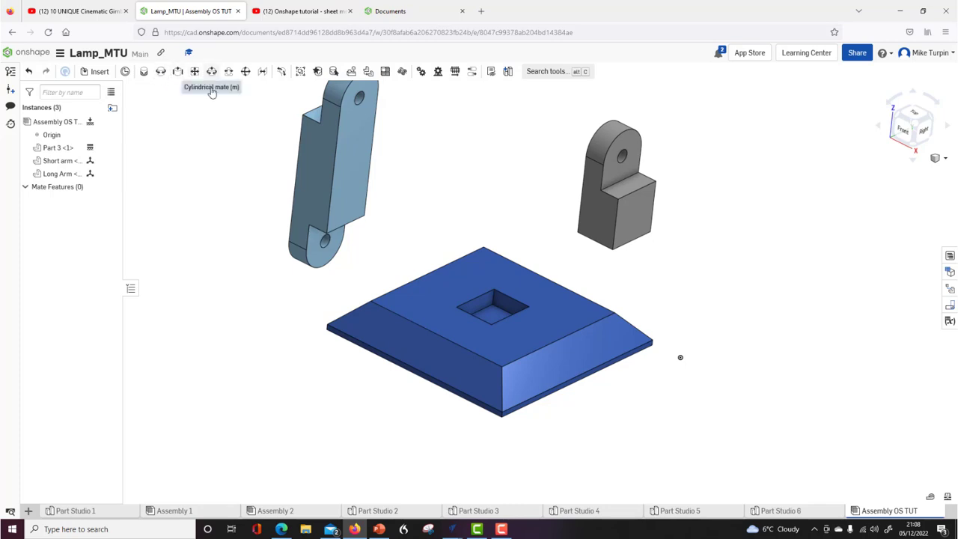
Add a planar mate between the Short arm's bottom face and the floor of the base's square pocket.
middle_click_drag(475, 224, 562, 238)
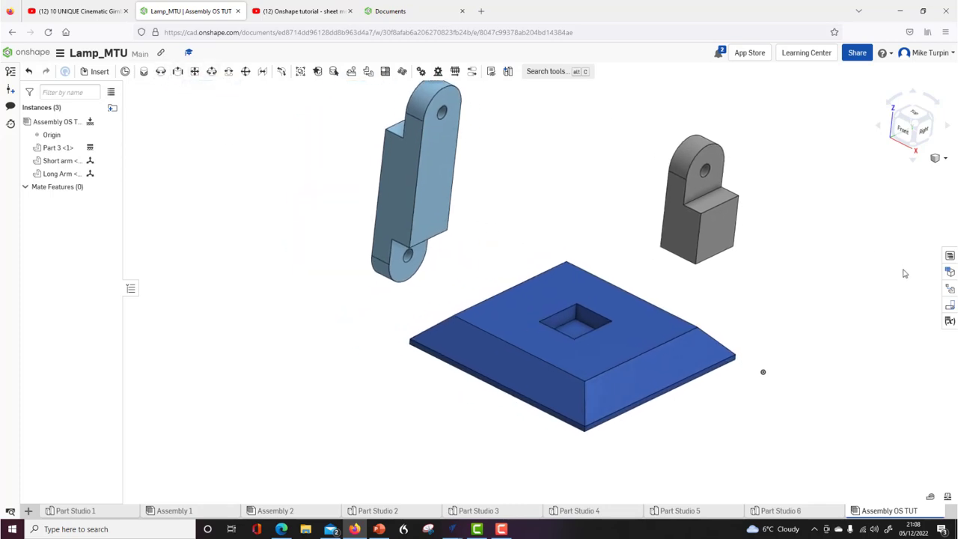
scroll(771, 262, "up", 3)
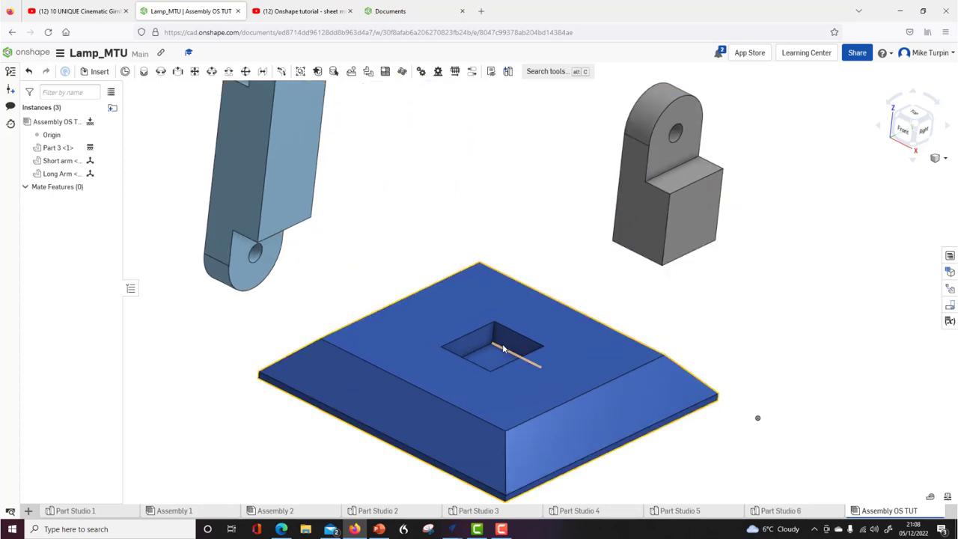
right_click_drag(614, 318, 520, 205)
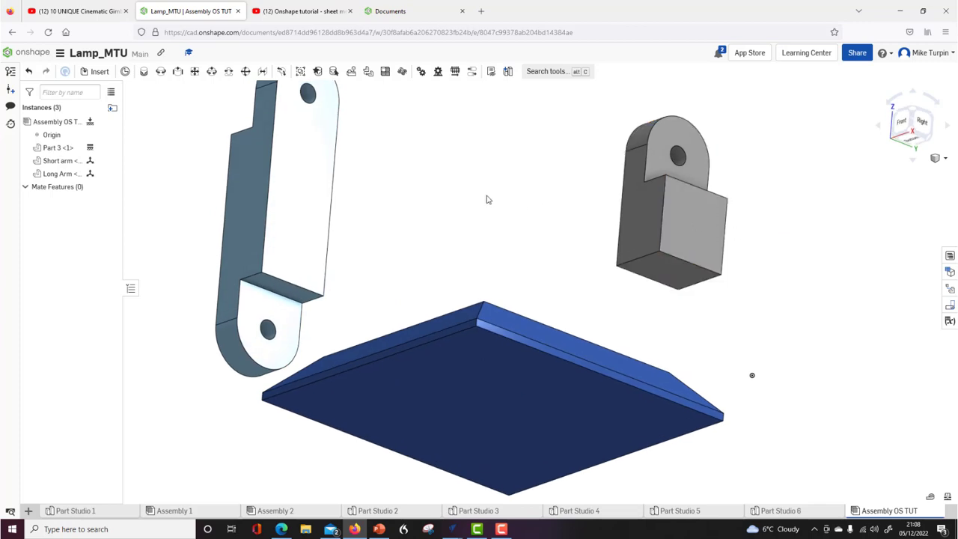
left_click(195, 71)
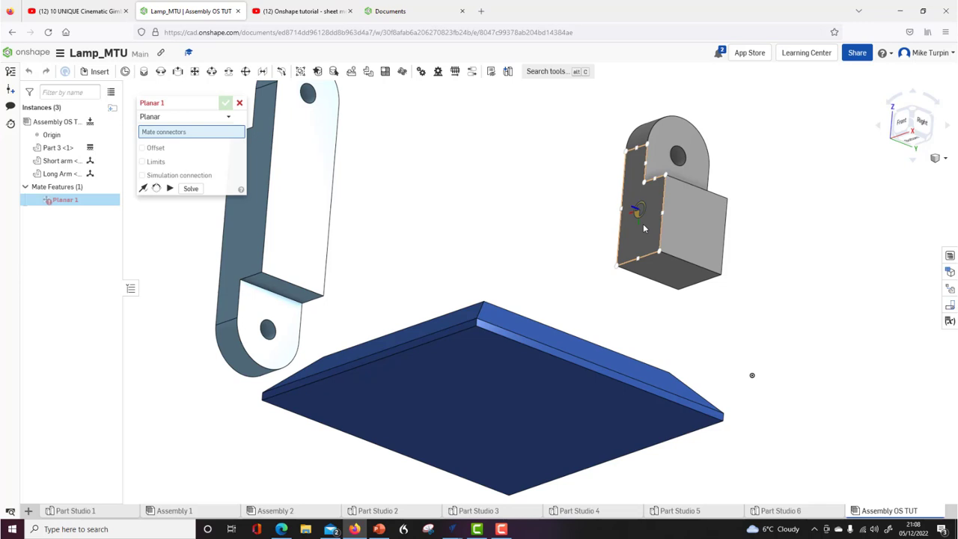
left_click(667, 274)
right_click_drag(789, 221, 791, 274)
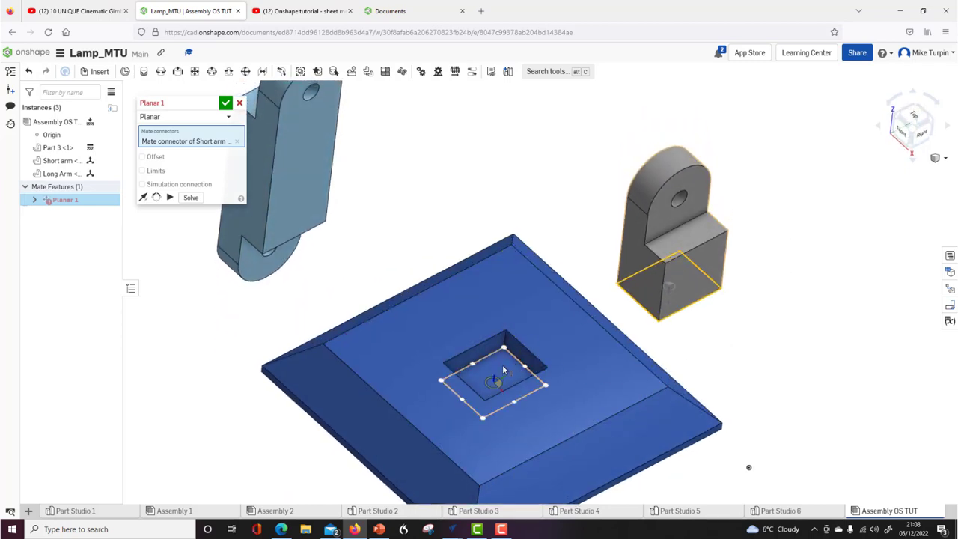
left_click(501, 365)
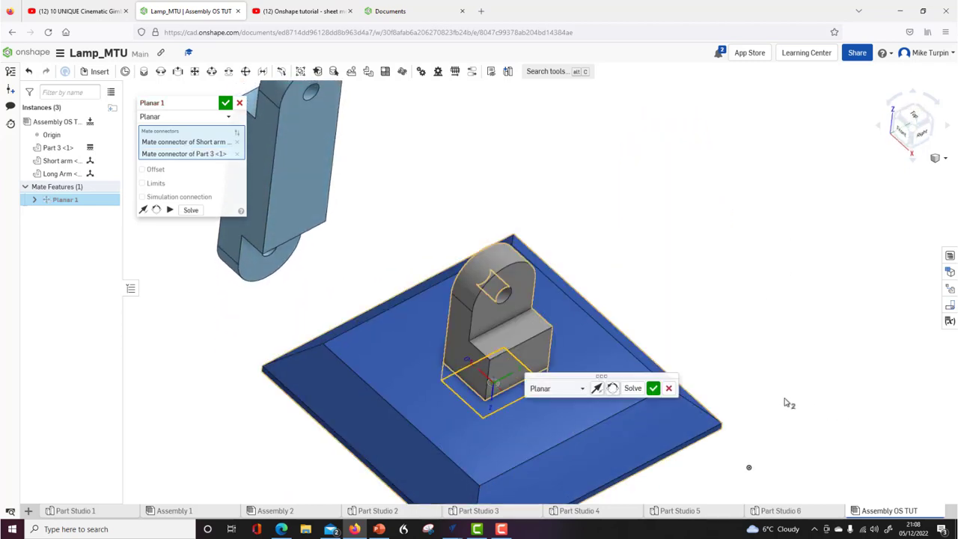
left_click(658, 390)
Slide the Short arm along the pocket floor plane, and add a planar mate between its L-shaped side face and a pocket side wall.
right_click_drag(691, 321, 726, 321)
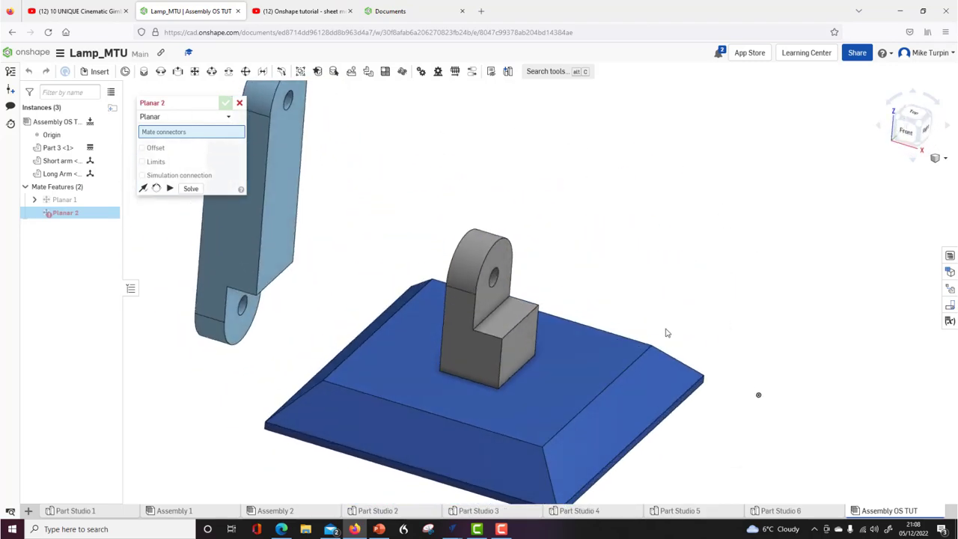
left_click_drag(526, 348, 631, 216)
right_click_drag(778, 336, 695, 321)
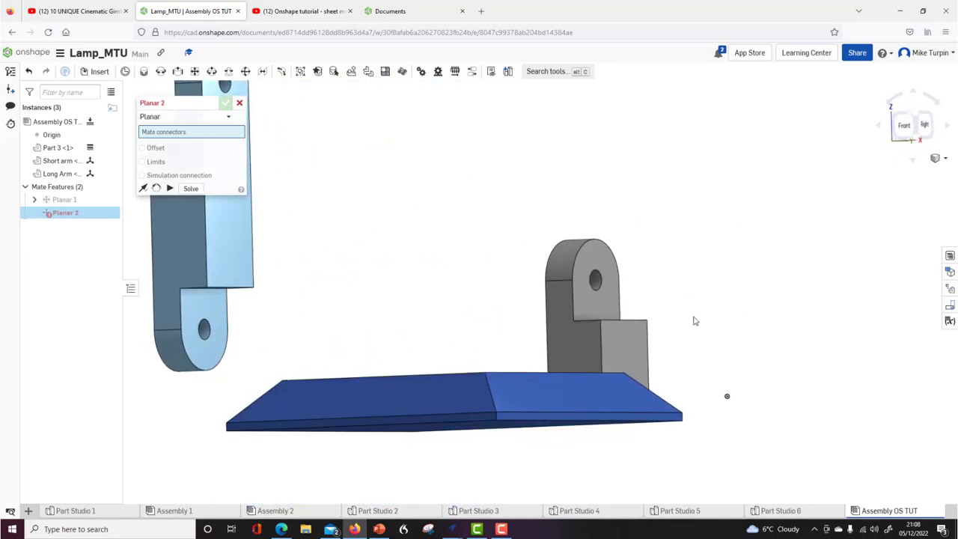
left_click(573, 350)
right_click_drag(738, 292, 663, 325)
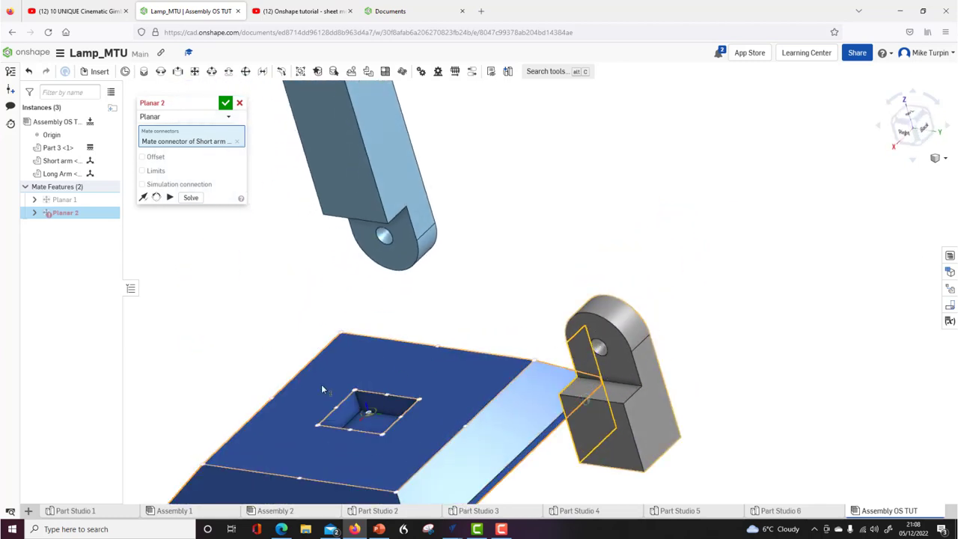
scroll(352, 430, "up", 5)
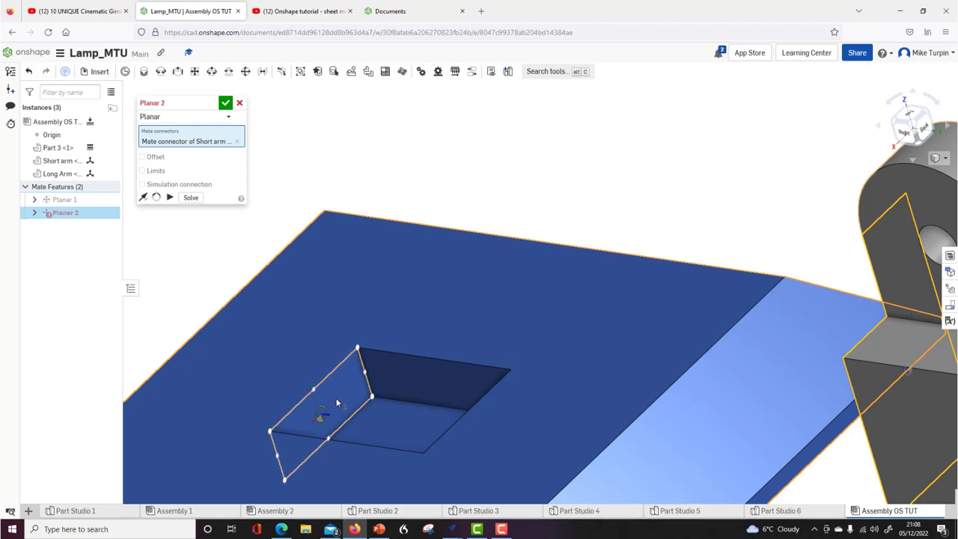
scroll(337, 403, "up", 2)
left_click(336, 403)
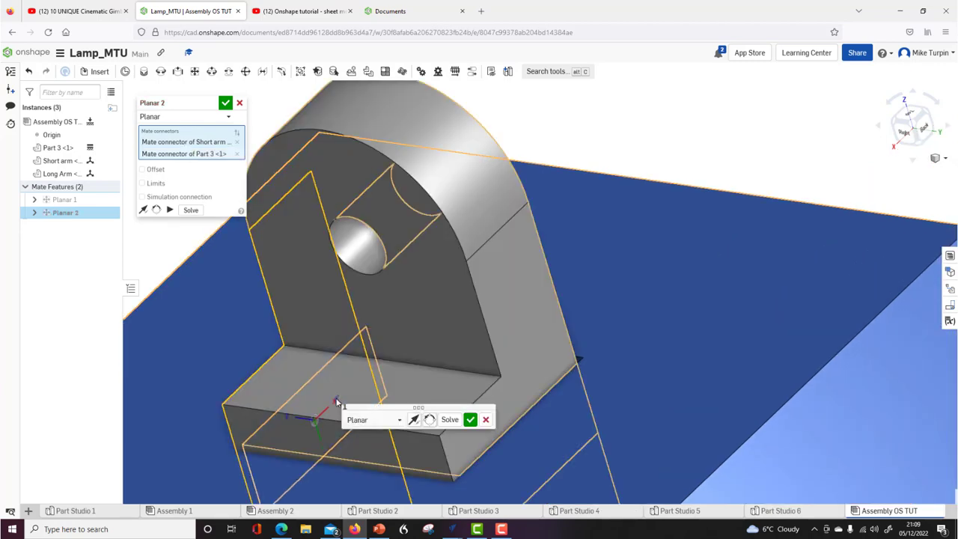
scroll(471, 423, "down", 5)
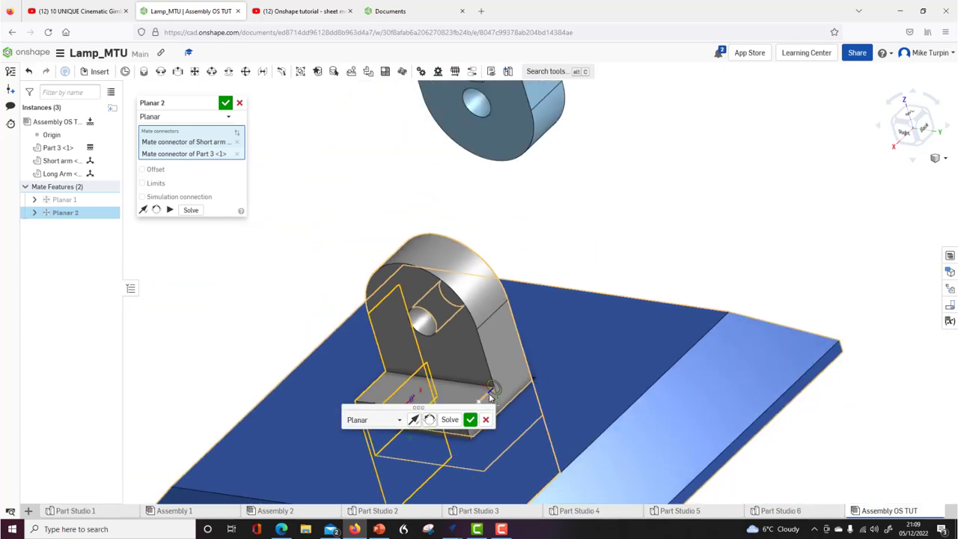
left_click(470, 420)
Slide the Short arm along its mated planes until the base's square pocket is exposed.
right_click_drag(624, 449, 834, 406)
scroll(835, 407, "down", 5)
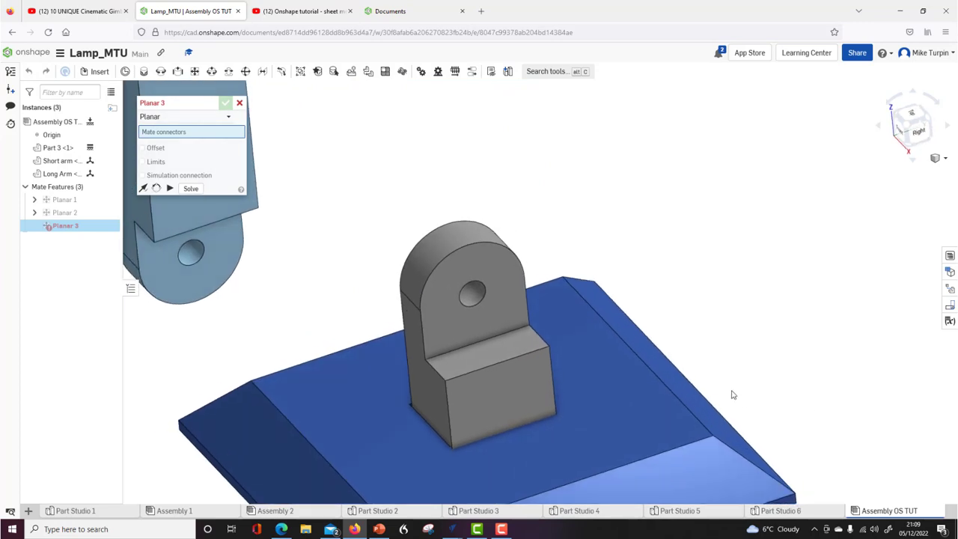
right_click_drag(653, 395, 592, 371)
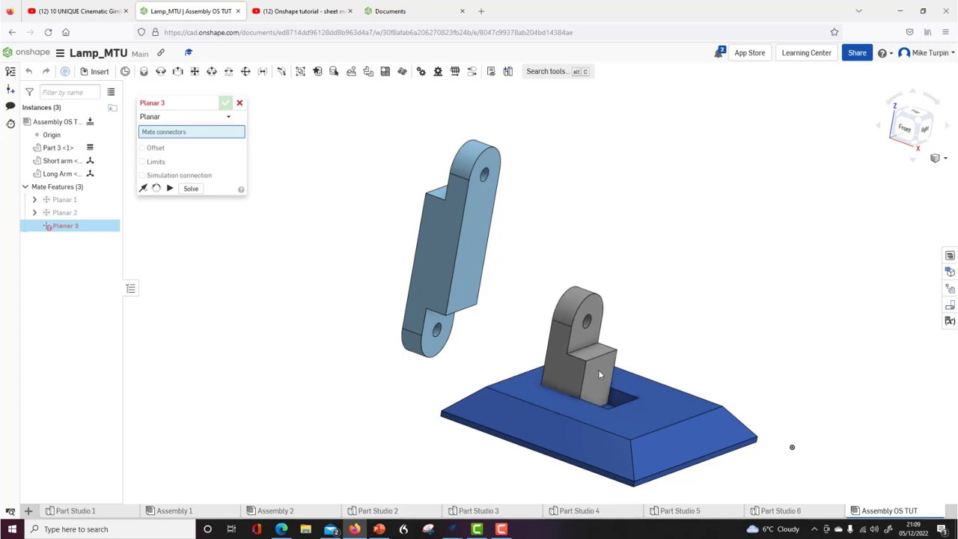
right_click_drag(676, 357, 576, 362)
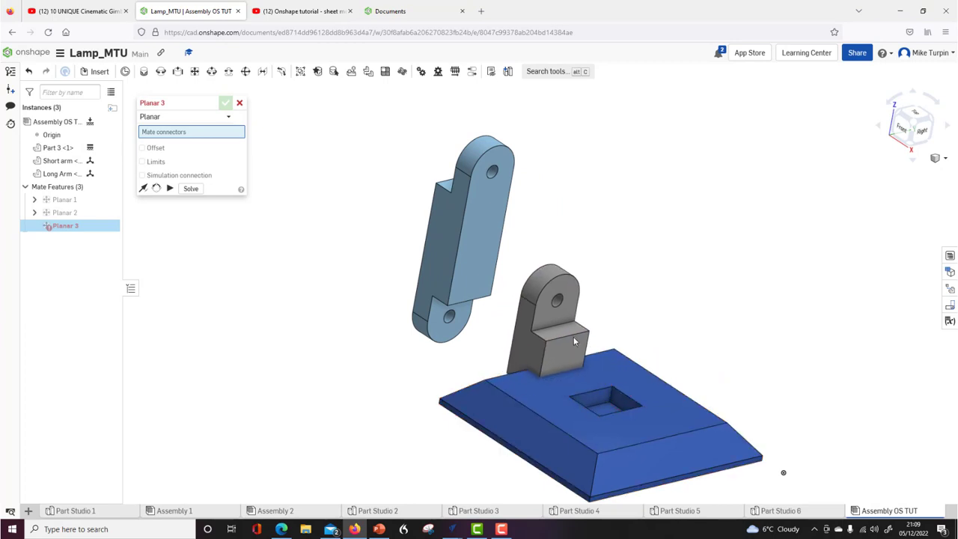
Add a planar mate between the front face of the Short arm's block and the matching side wall of the base's pocket.
left_click(555, 356)
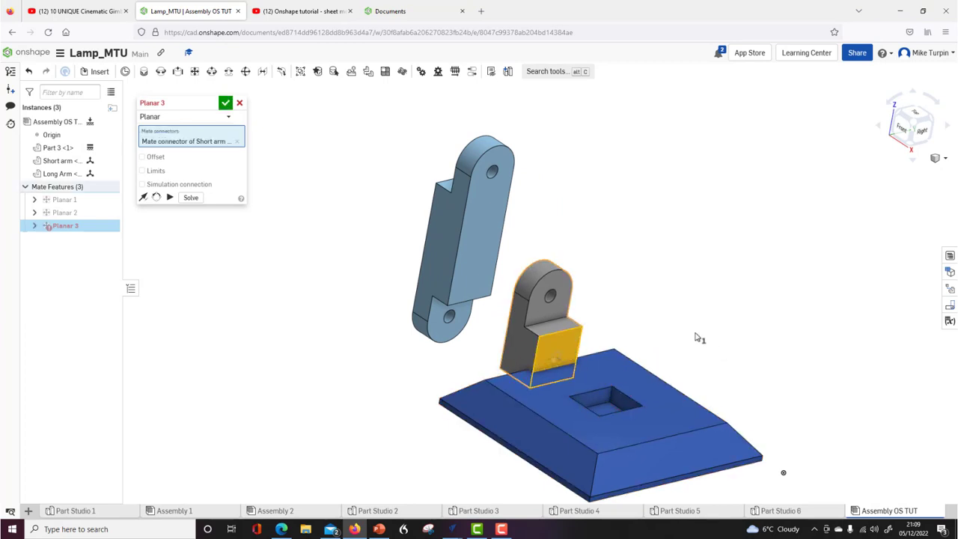
right_click_drag(754, 370, 596, 415)
scroll(593, 379, "up", 5)
scroll(587, 379, "up", 3)
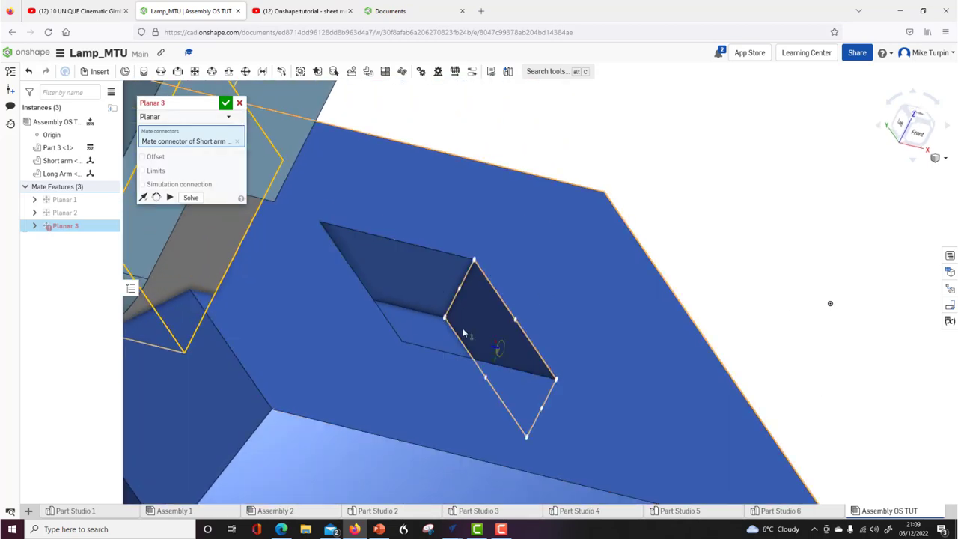
left_click(501, 343)
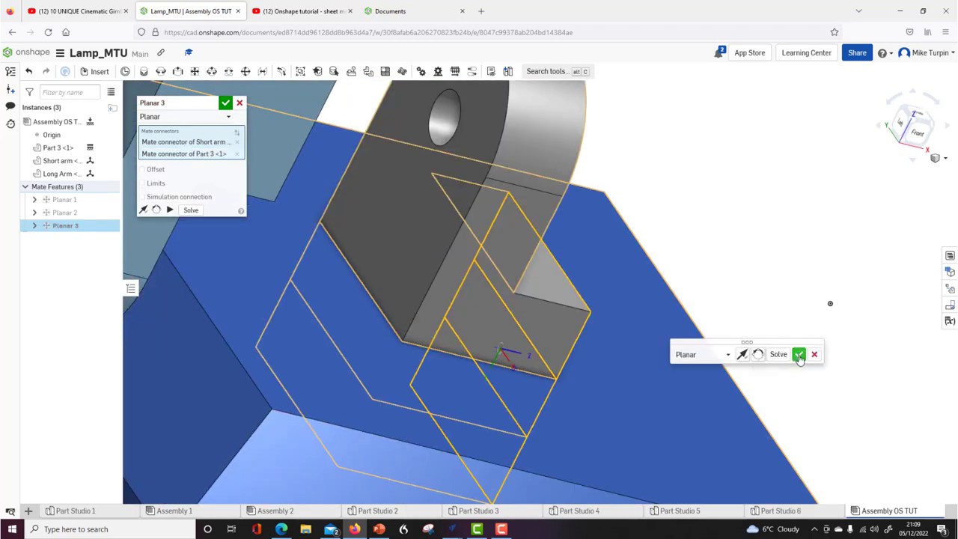
left_click(796, 353)
scroll(823, 315, "down", 6)
right_click_drag(808, 325, 823, 359)
left_click(191, 188)
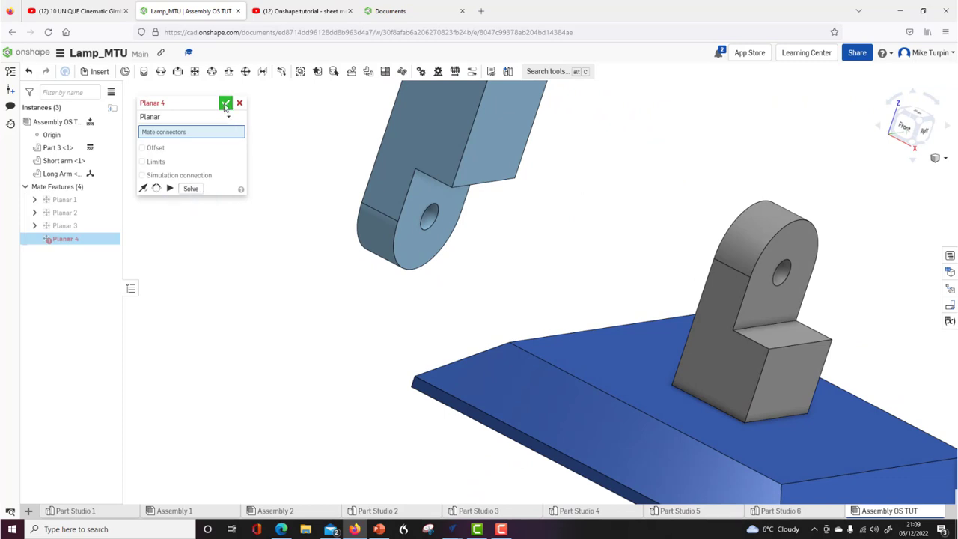
left_click(225, 104)
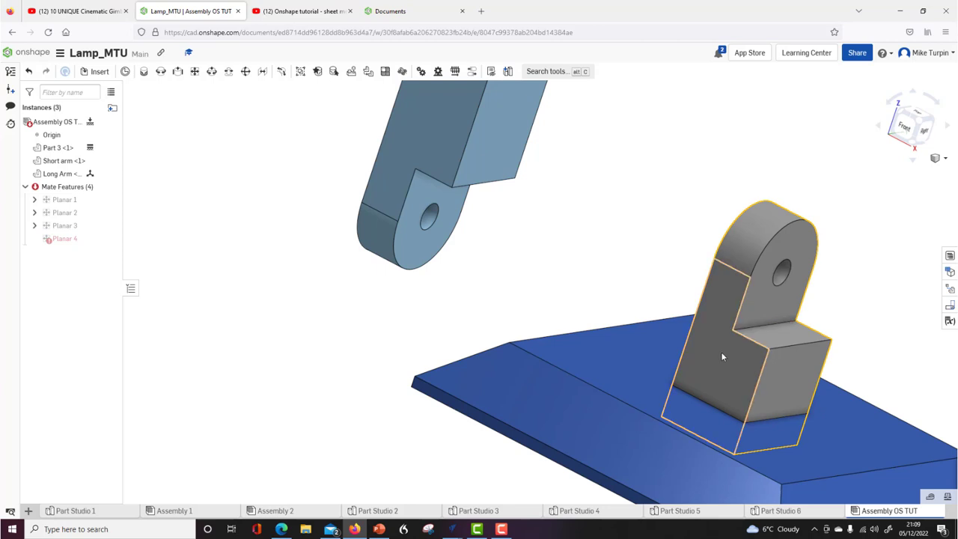
Rotate the Long Arm 180 degrees about its vertical axis and move it close above the Short arm.
scroll(586, 347, "down", 3)
right_click_drag(585, 347, 629, 315)
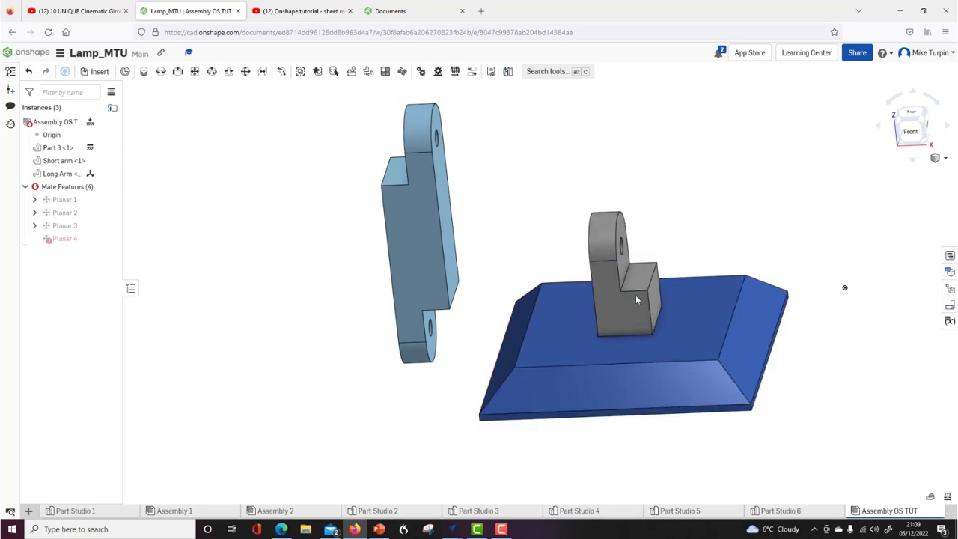
right_click_drag(678, 463, 650, 452)
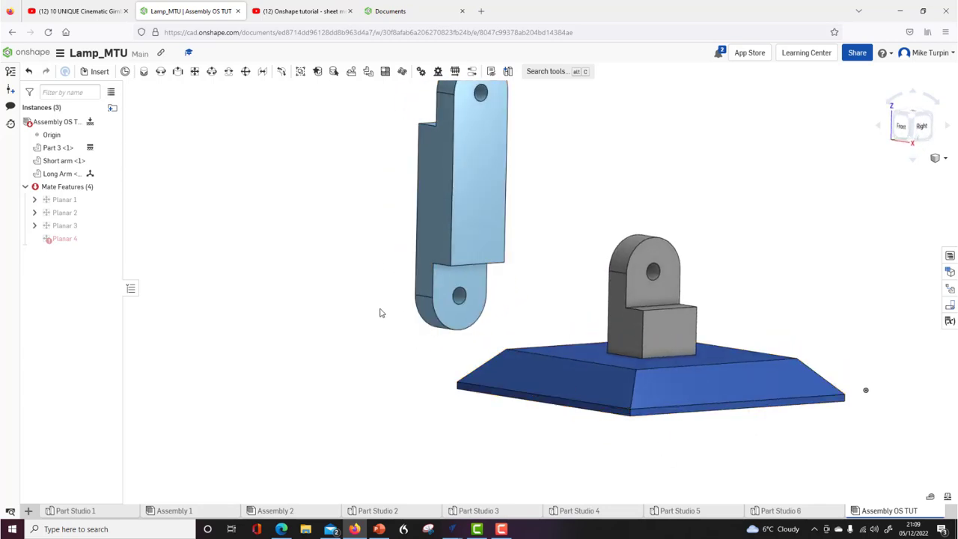
scroll(384, 310, "down", 3)
right_click_drag(359, 334, 394, 327)
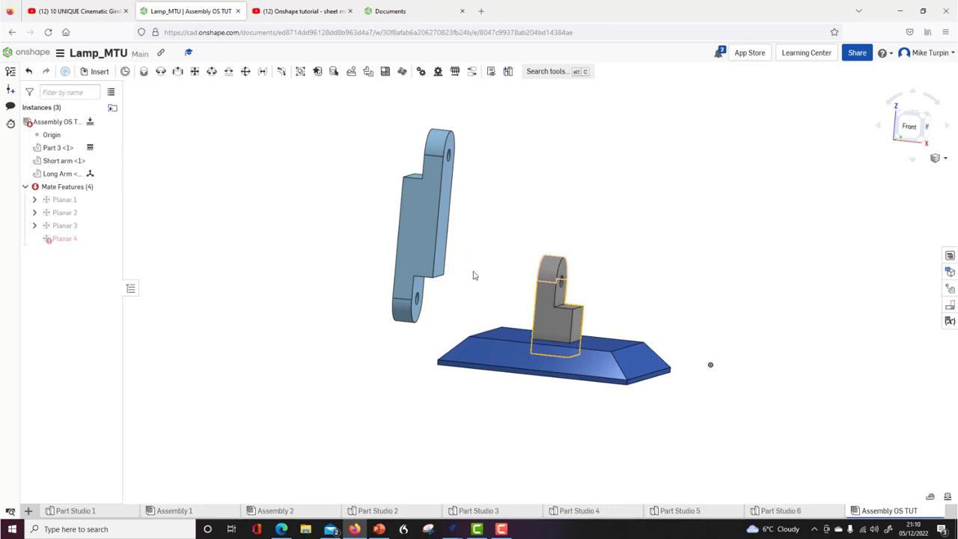
key("shift+7")
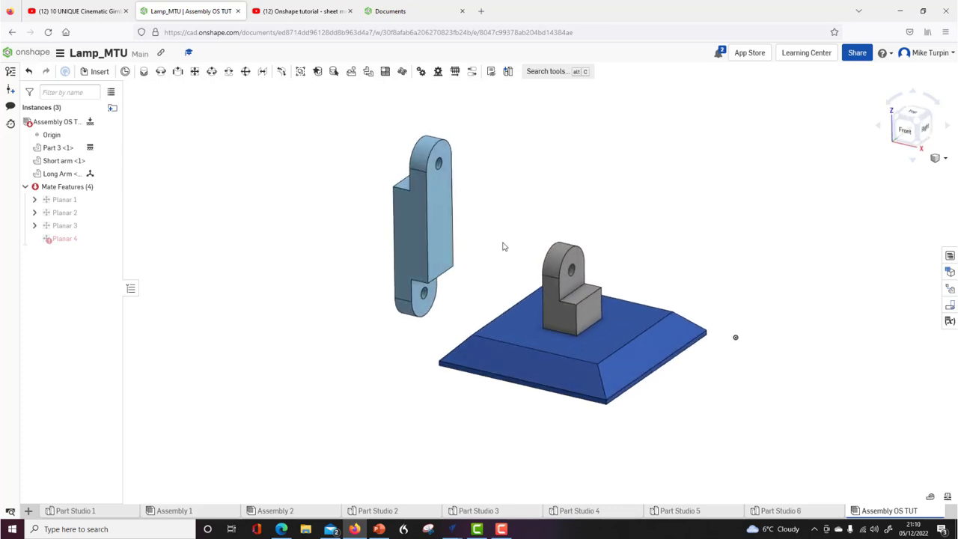
left_click(446, 241)
left_click_drag(482, 253, 362, 229)
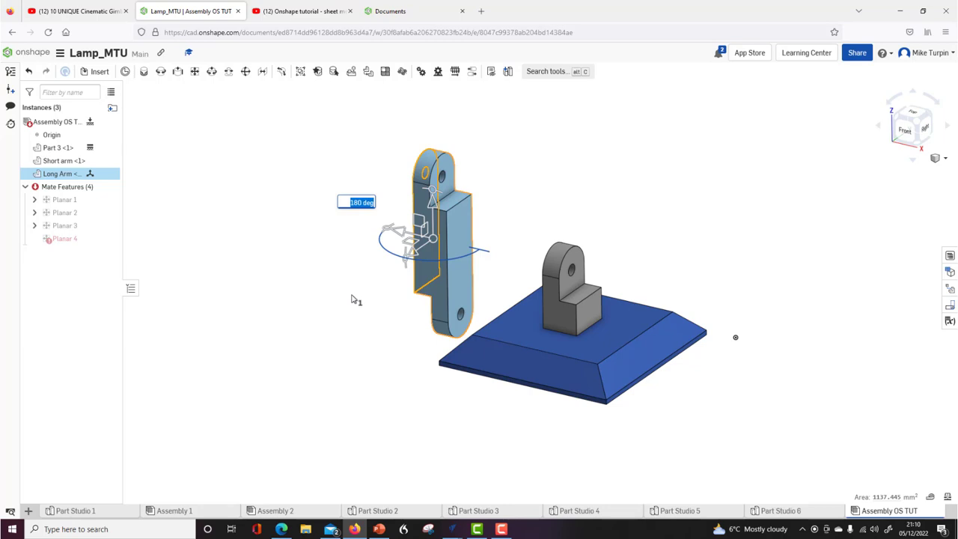
left_click(352, 298)
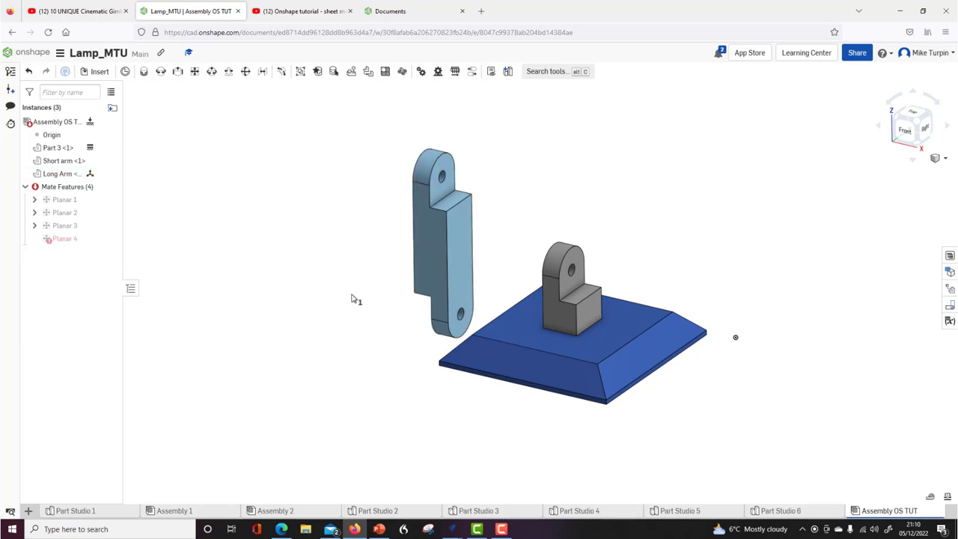
left_click_drag(471, 257, 616, 214)
right_click_drag(427, 246, 483, 237)
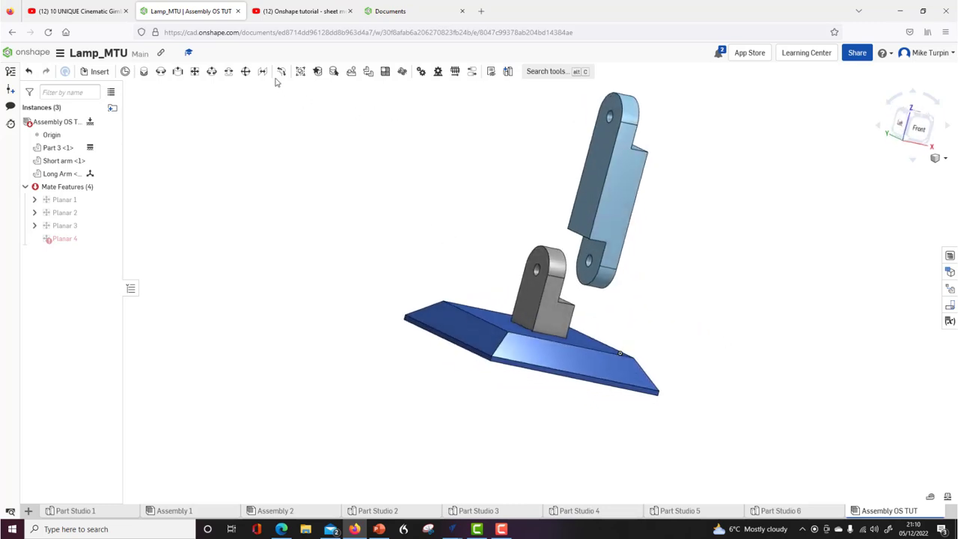
Add a planar mate between the inner face of the Long Arm's lower tab and the inner face of the Short arm's tab.
left_click(194, 72)
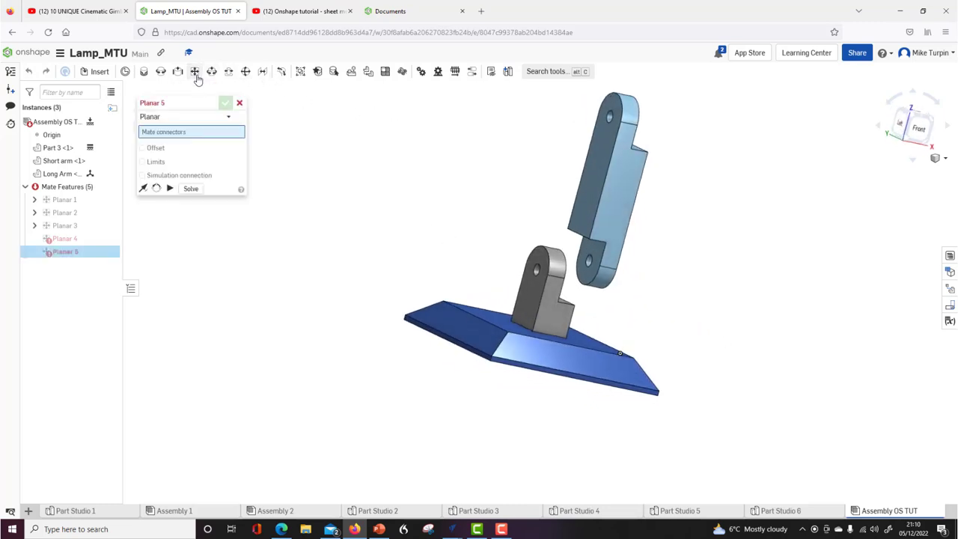
left_click(596, 256)
right_click_drag(721, 338, 667, 322)
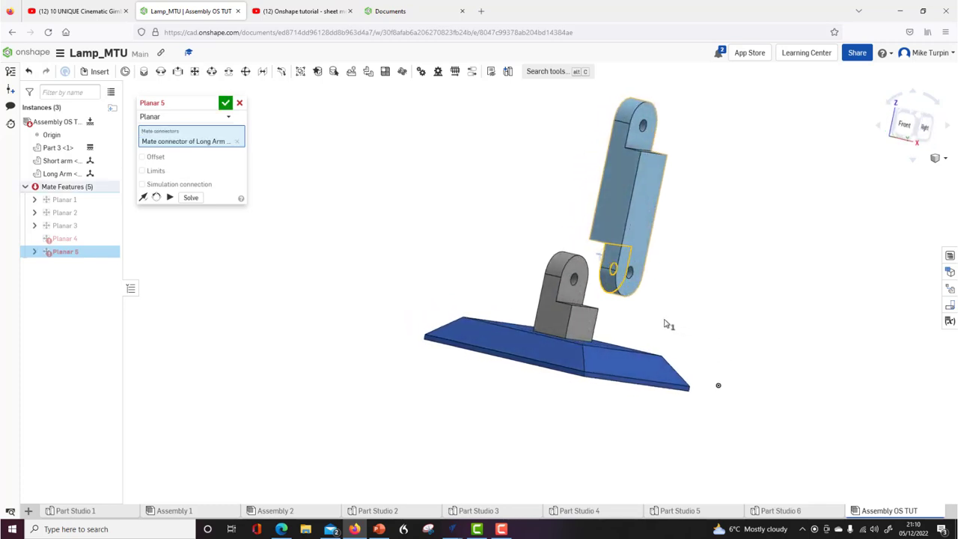
left_click(571, 294)
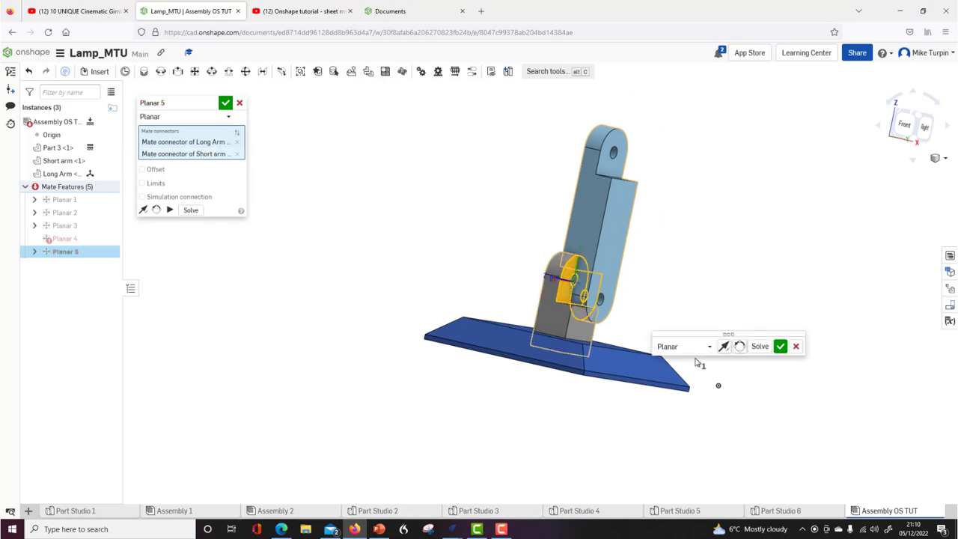
left_click(781, 348)
Slide the Long Arm along the mated plane so both pivot holes are accessible, and close the empty planar mate.
left_click_drag(628, 229, 659, 225)
left_click(894, 129)
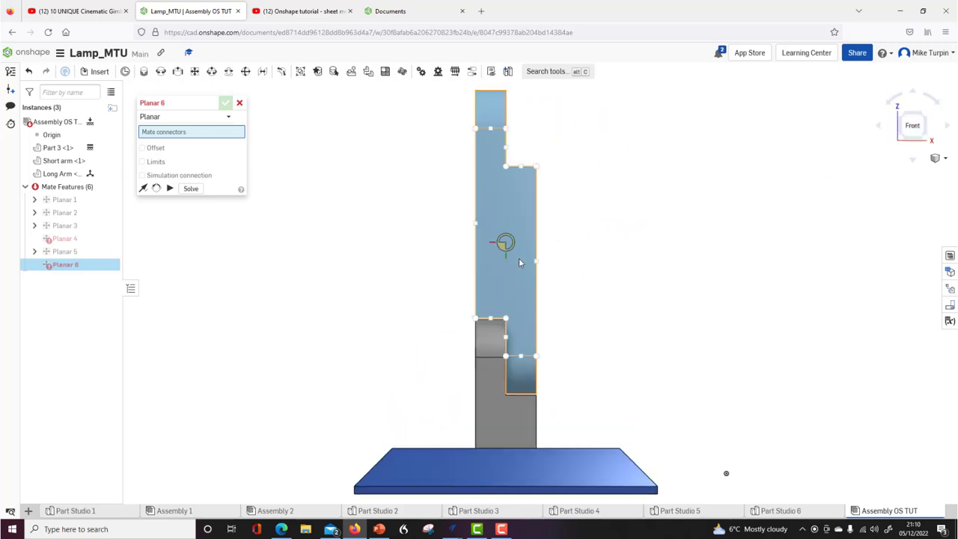
right_click_drag(637, 349, 590, 330)
left_click_drag(585, 329, 625, 336)
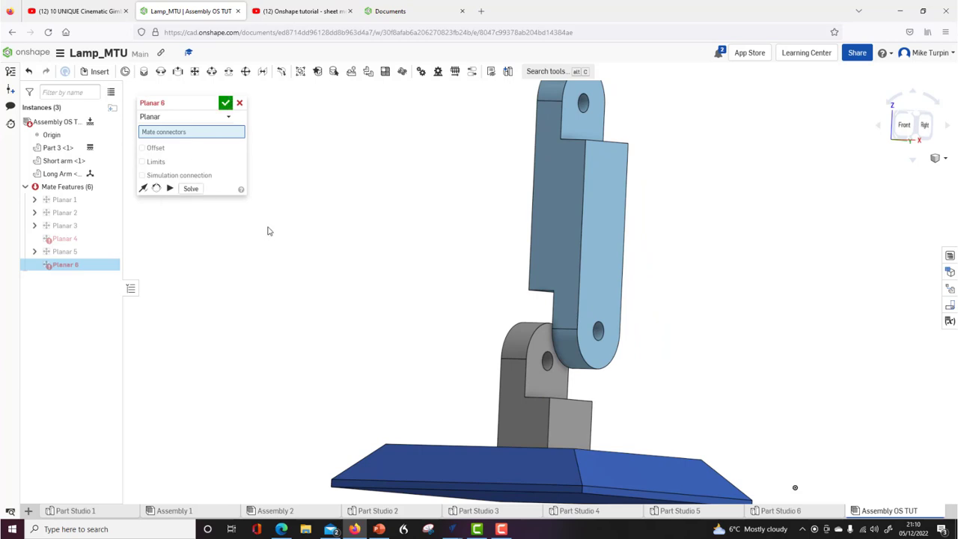
left_click(226, 102)
right_click(325, 241)
left_click(305, 161)
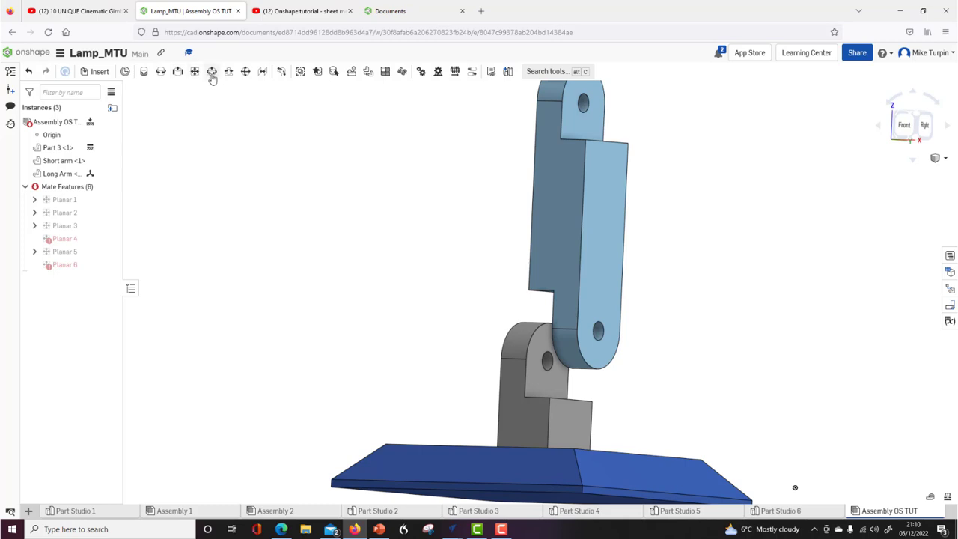
Add a cylindrical mate between the Long Arm's lower hole and the Short arm's hole.
key("c")
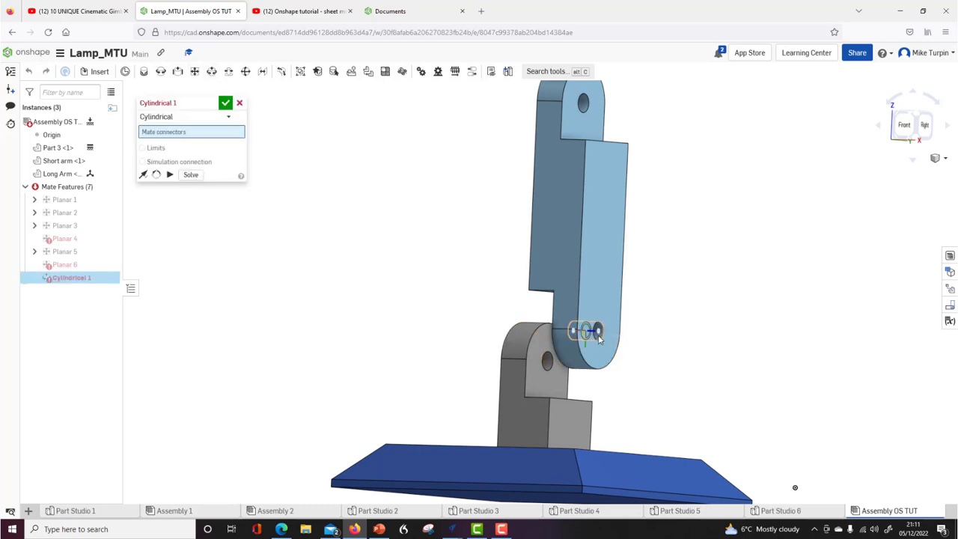
left_click(598, 335)
scroll(547, 367, "up", 2)
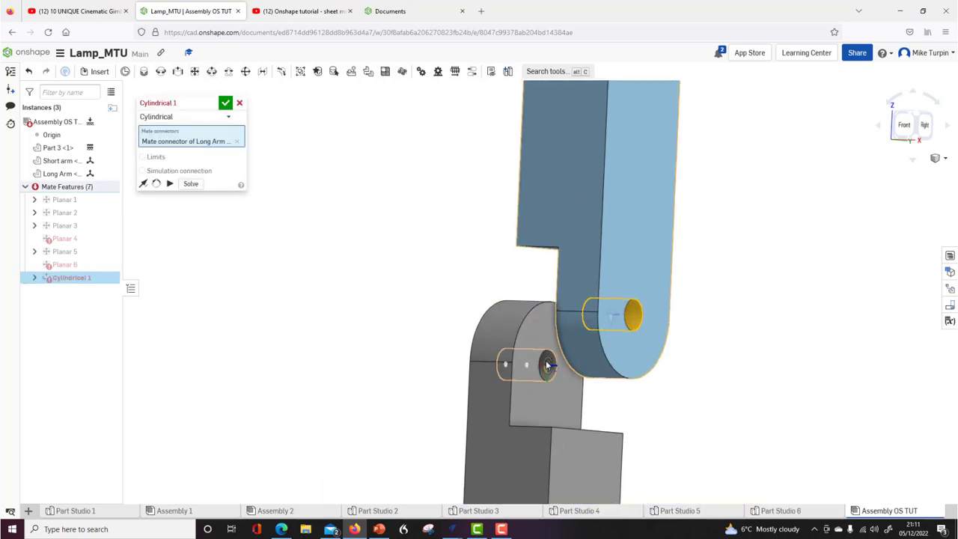
left_click(548, 365)
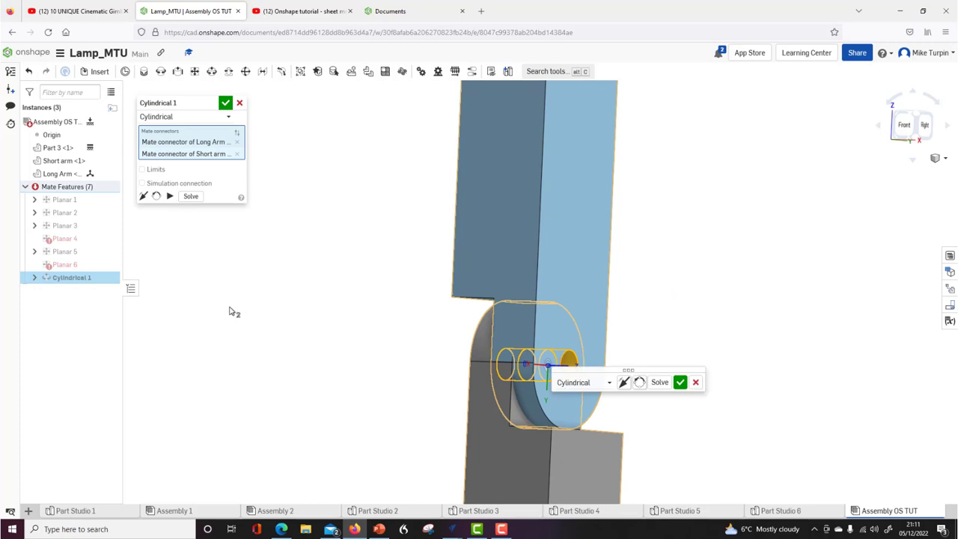
left_click(680, 382)
scroll(331, 223, "down", 2)
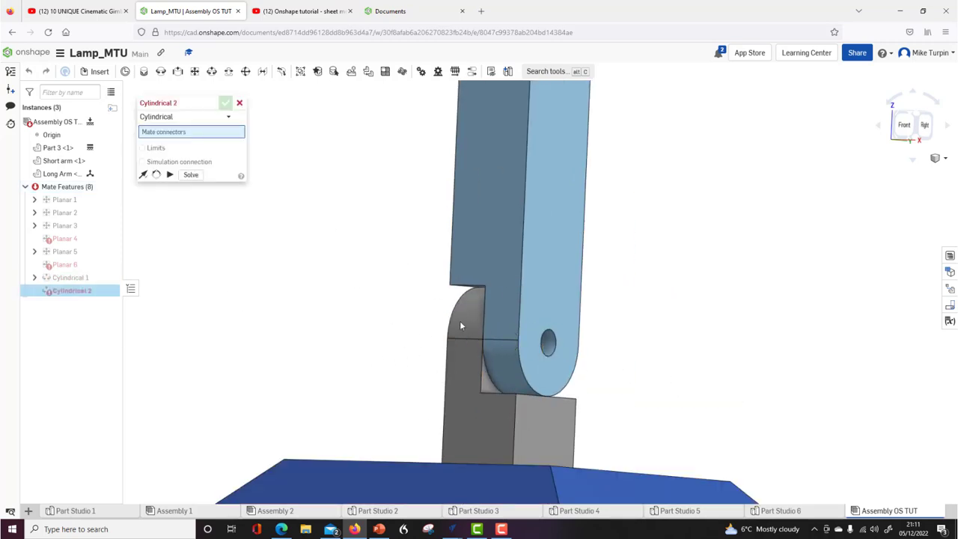
Check the alignment of the long arm's lower hole with the short arm's hole and close the empty cylindrical mate.
right_click_drag(383, 303, 423, 315)
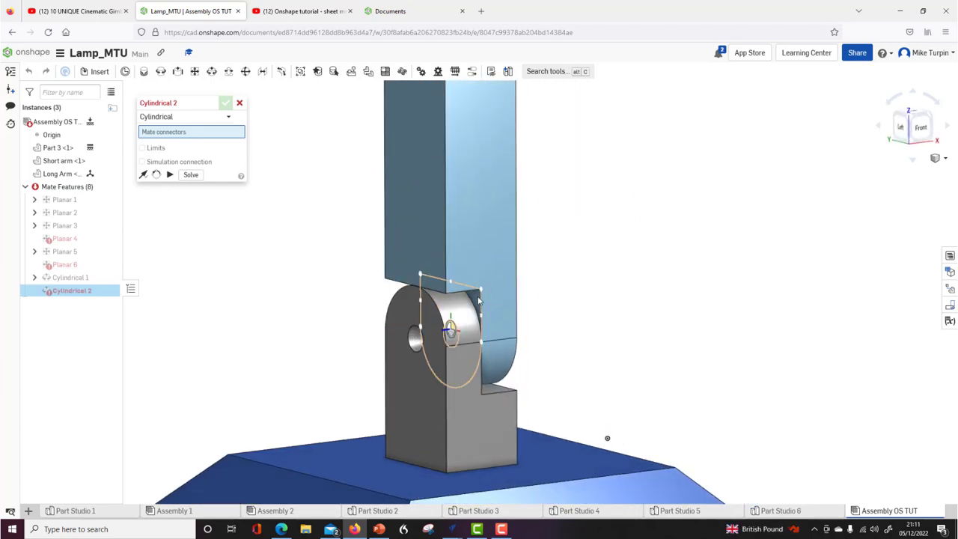
right_click_drag(485, 340, 559, 357)
key("shift+4")
scroll(558, 348, "up", 5)
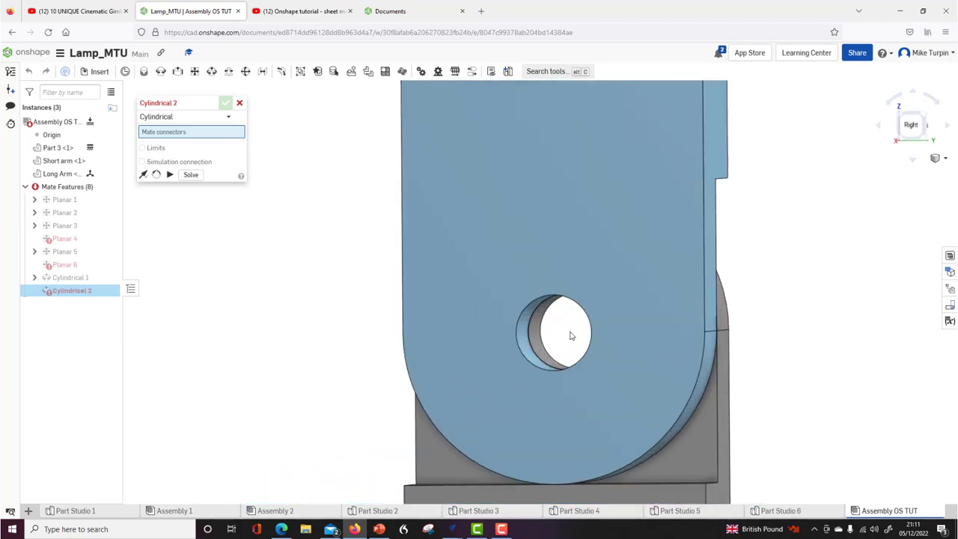
scroll(570, 336, "down", 2)
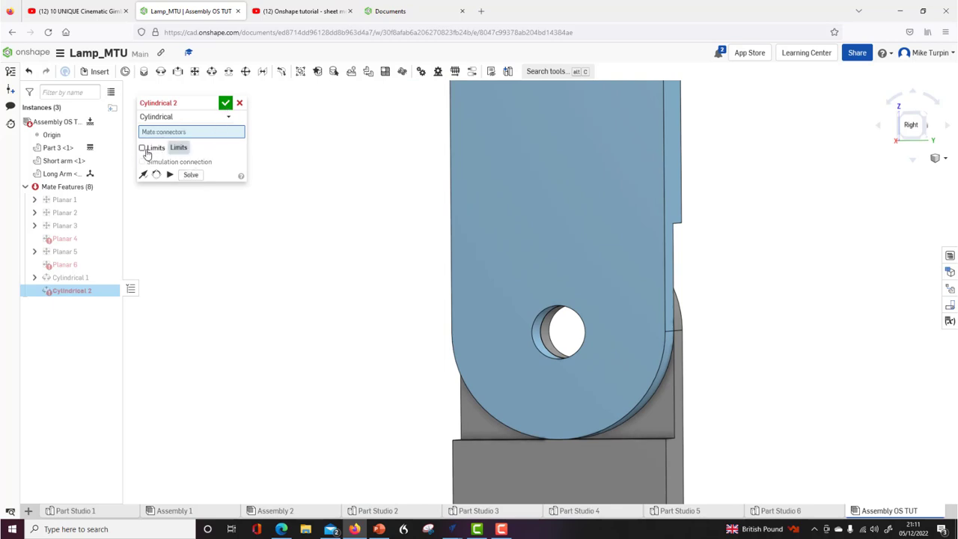
left_click(226, 104)
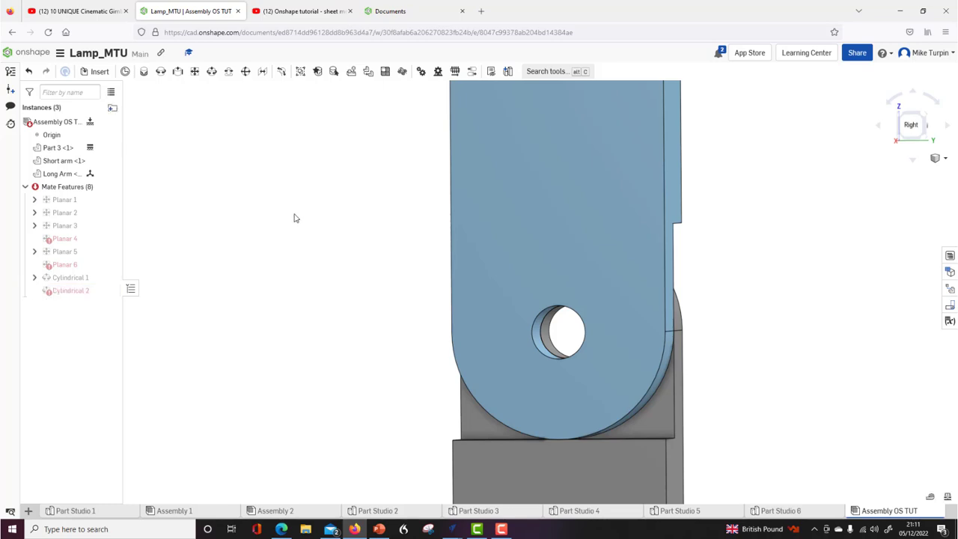
Swing the long arm about its lower pivot so it leans at an angle above the base.
scroll(295, 216, "down", 5)
right_click_drag(314, 211, 328, 243)
middle_click_drag(333, 209, 478, 291)
left_click_drag(496, 182, 551, 243)
scroll(562, 302, "down", 3)
scroll(562, 302, "down", 1)
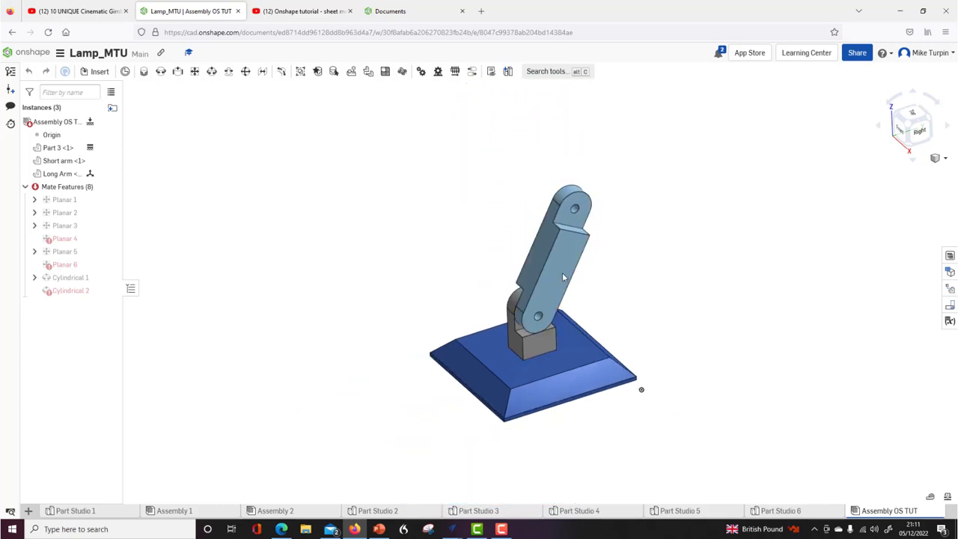
right_click_drag(563, 271, 635, 318)
mouse_move(417, 216)
right_mouse_down()
mouse_move(411, 227)
mouse_move(452, 197)
right_mouse_up()
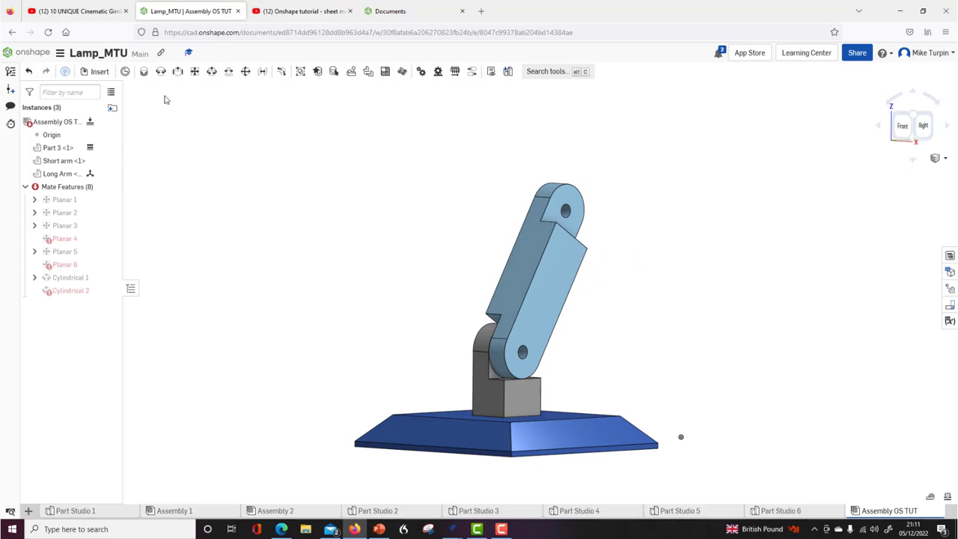
Insert a second Long Arm from Part Studio 6 and place it beside the mounted arm.
left_click(92, 76)
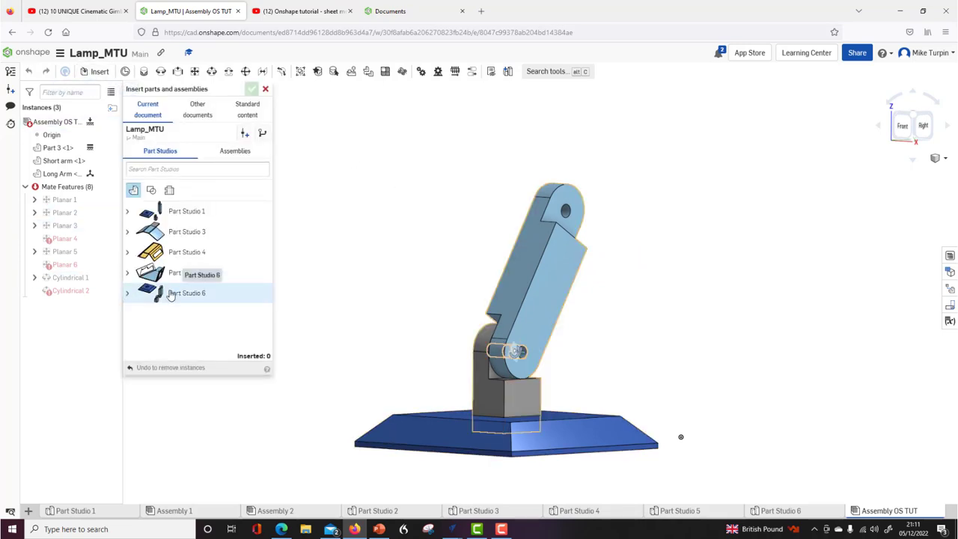
left_click(127, 292)
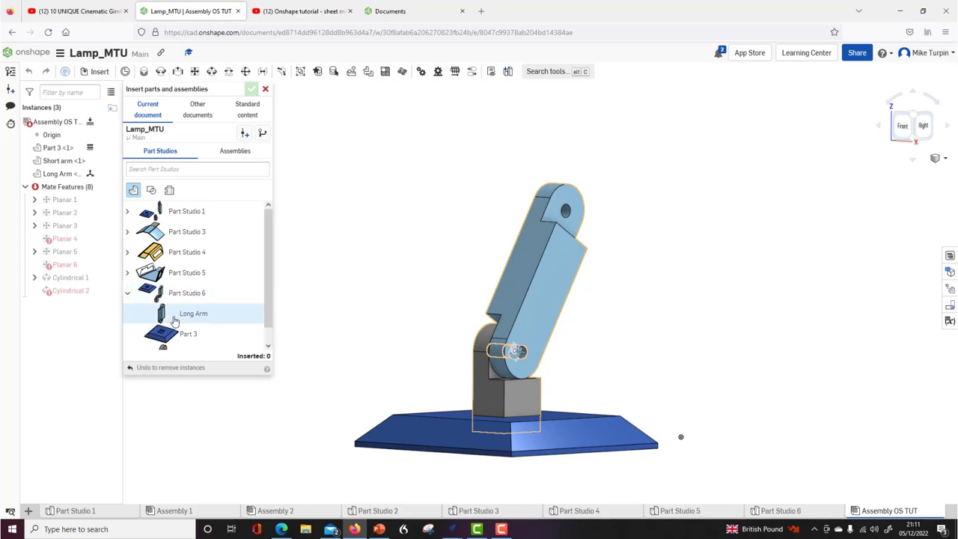
left_click(217, 312)
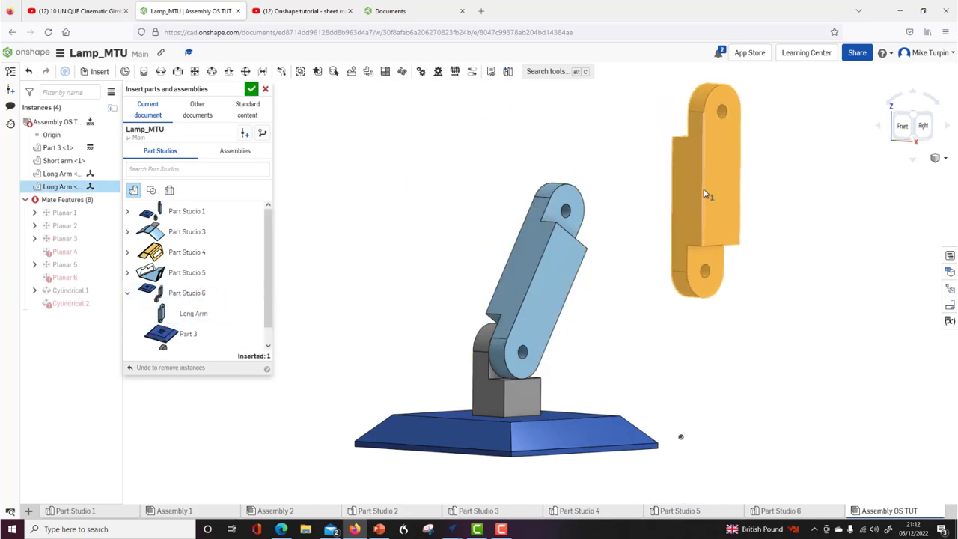
left_click(743, 261)
left_click_drag(676, 275, 386, 240)
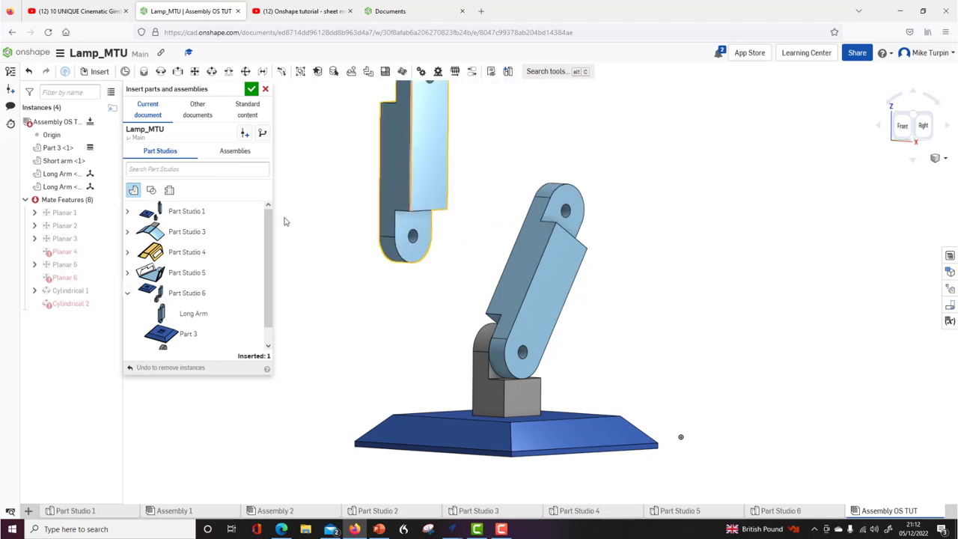
left_click(251, 90)
Add a planar mate between the recessed upper end faces of the new long arm and the mounted long arm.
scroll(349, 287, "down", 4)
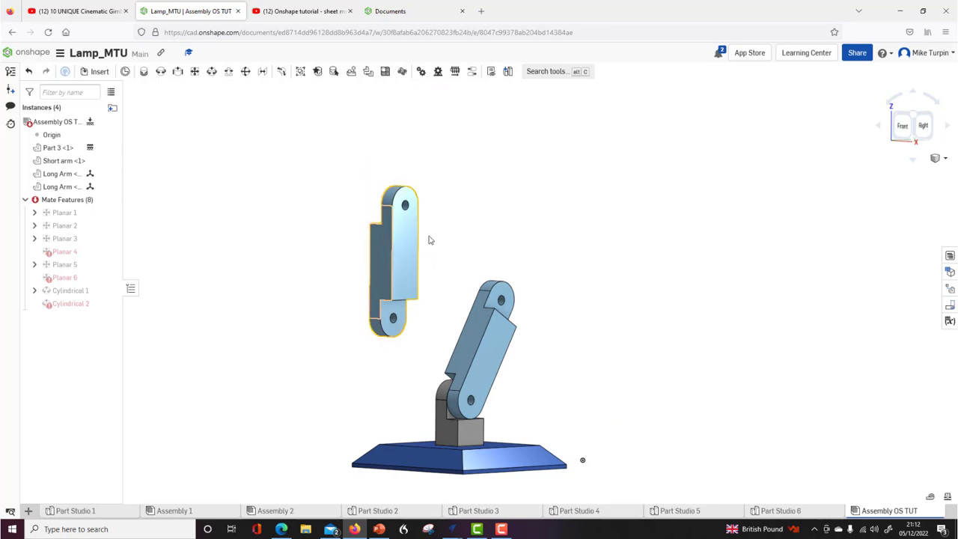
right_click_drag(338, 253, 418, 255)
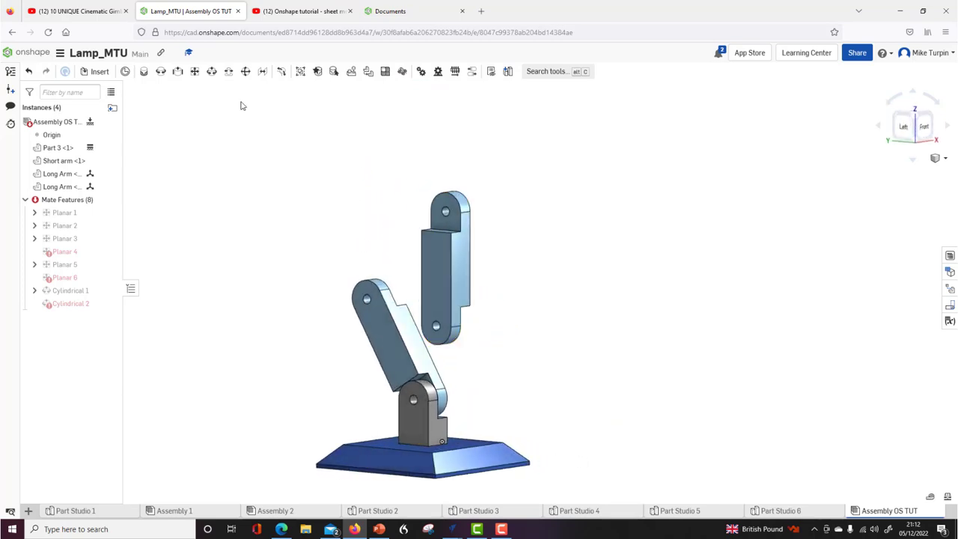
left_click(196, 72)
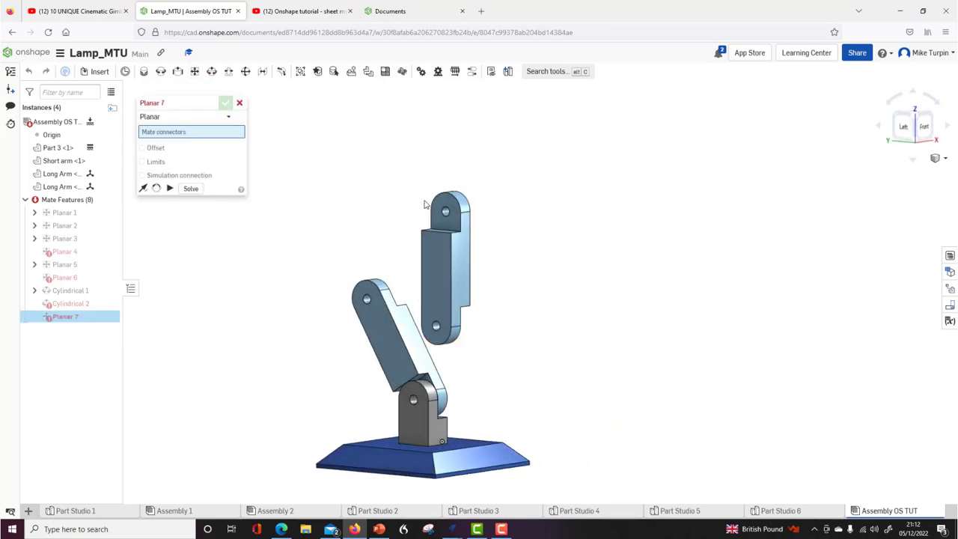
left_click(438, 223)
right_click_drag(605, 252, 546, 316)
scroll(547, 316, "up", 5)
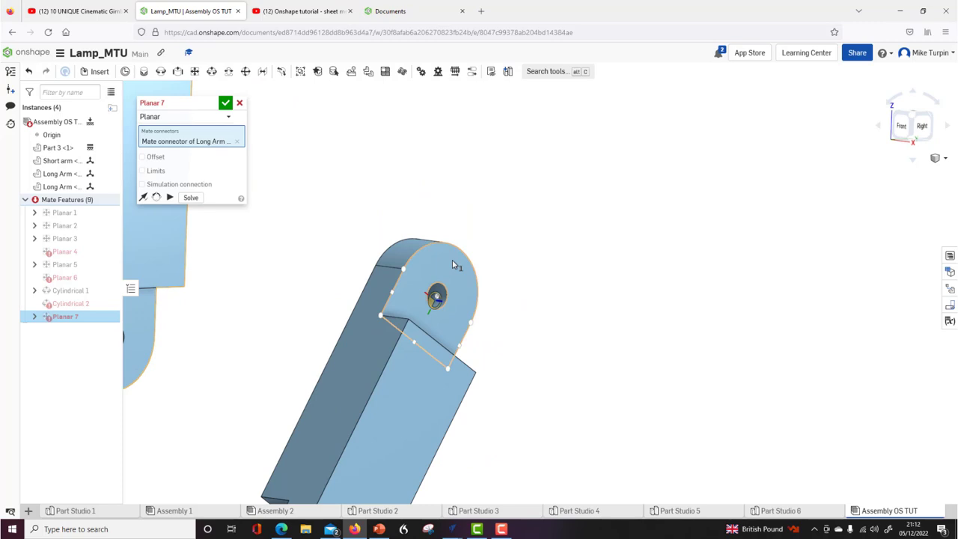
left_click(436, 297)
left_click(588, 283)
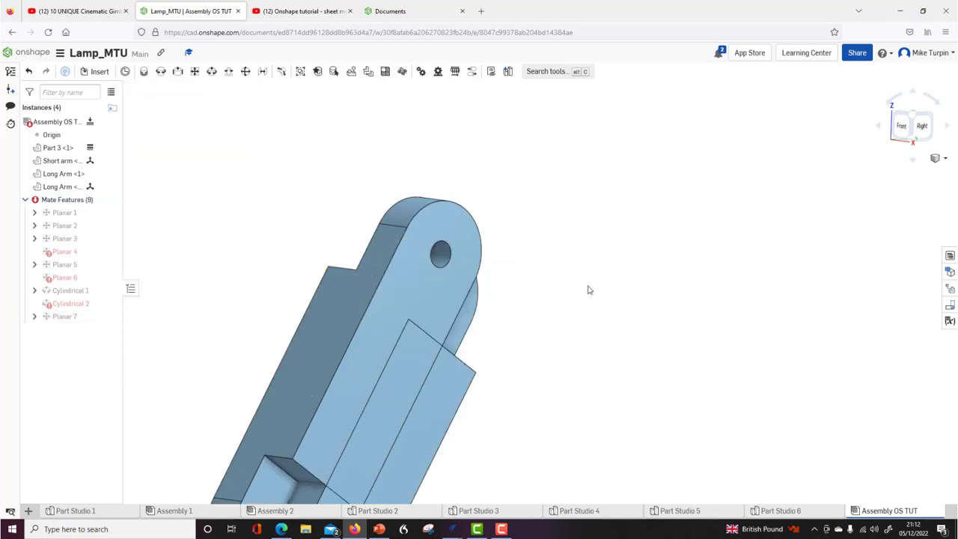
Slide the second long arm along the mounted one to test the freedom left by the planar mate.
key("l")
left_click_drag(414, 321, 482, 371)
right_click_drag(481, 370, 599, 338)
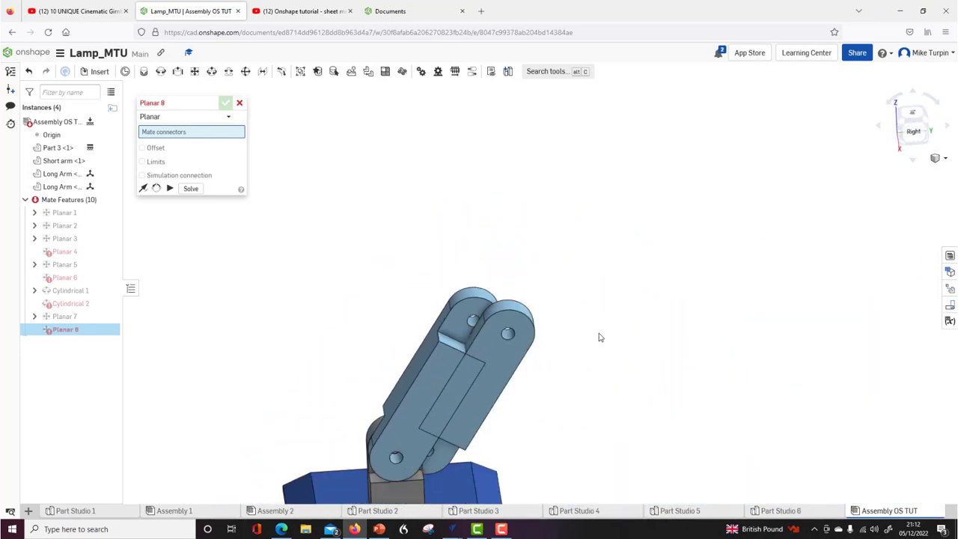
left_click(903, 123)
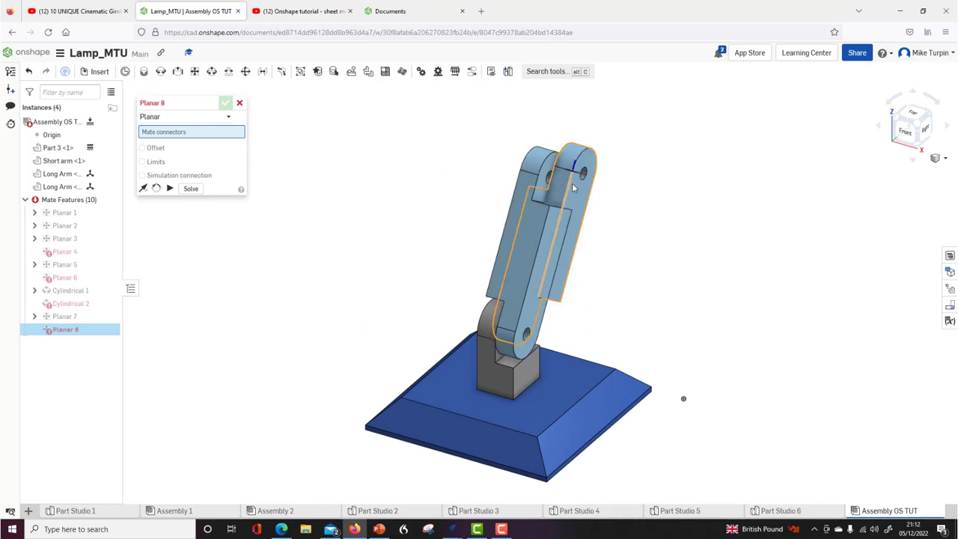
left_click_drag(587, 191, 617, 191)
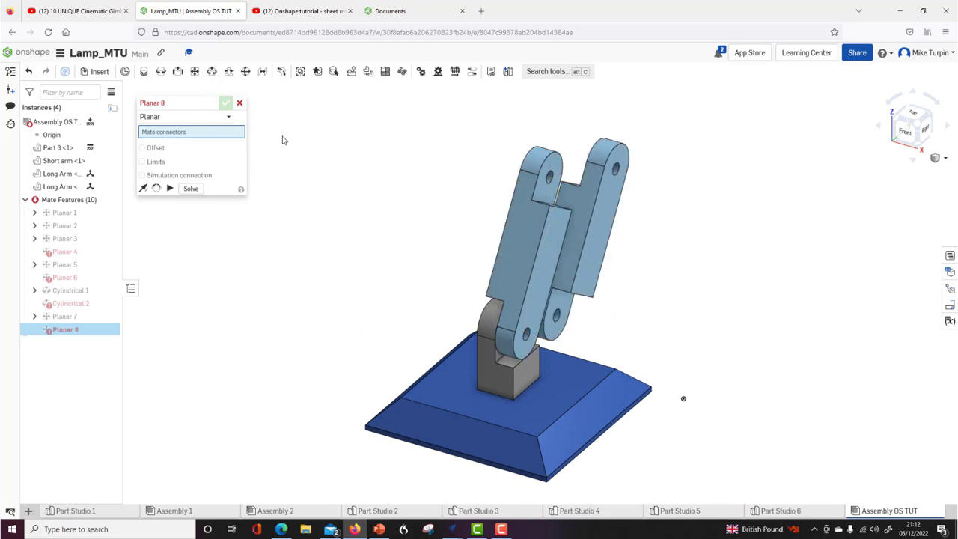
Add a cylindrical mate between the upper holes of the two long arms, leaving no further mate command open.
left_click(212, 72)
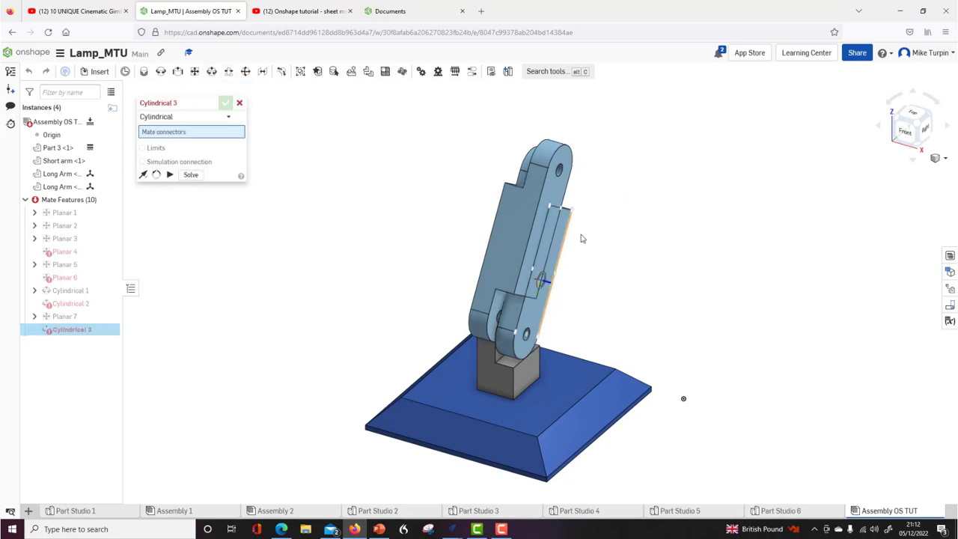
scroll(556, 172, "up", 3)
left_click(527, 135)
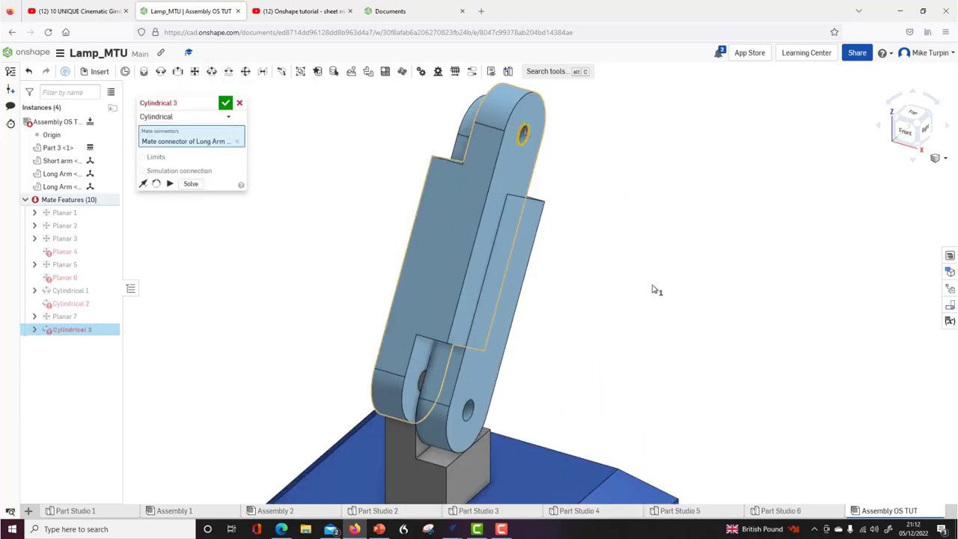
right_click_drag(614, 304, 662, 296)
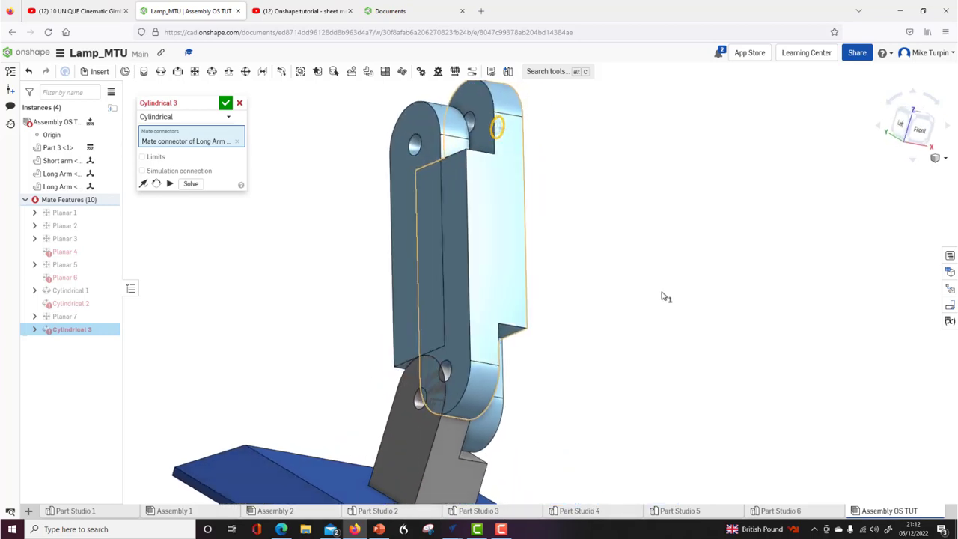
left_click(416, 148)
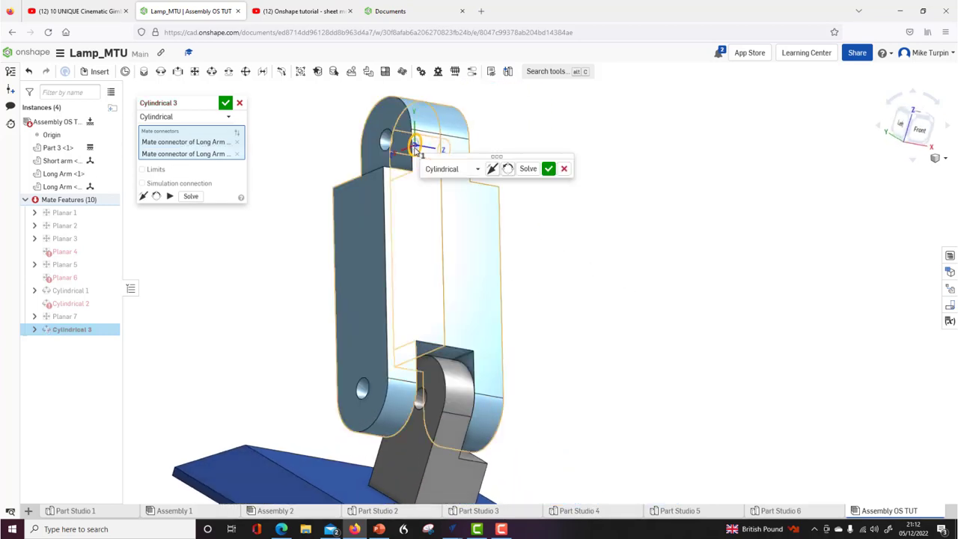
left_click(549, 170)
key("c")
right_click_drag(635, 280, 584, 283)
scroll(583, 284, "down", 3)
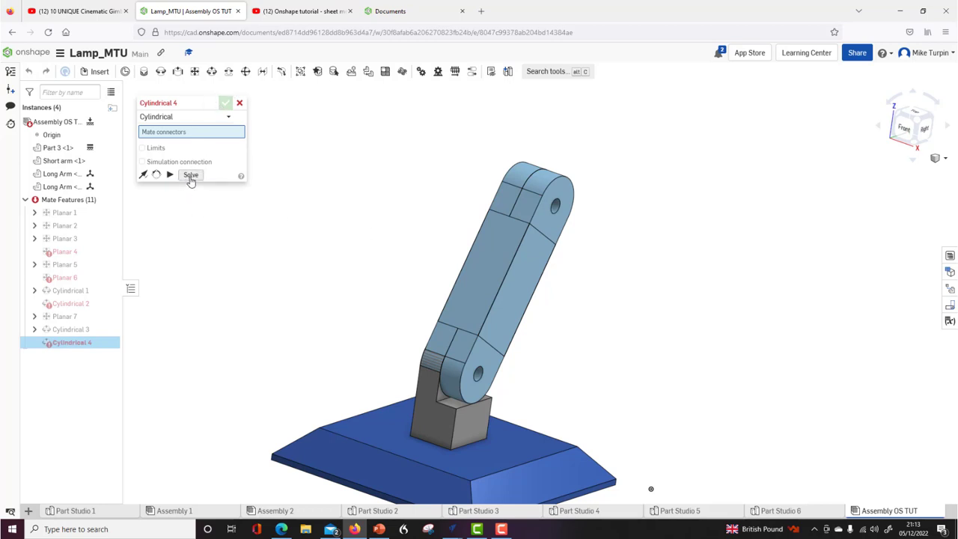
left_click(225, 104)
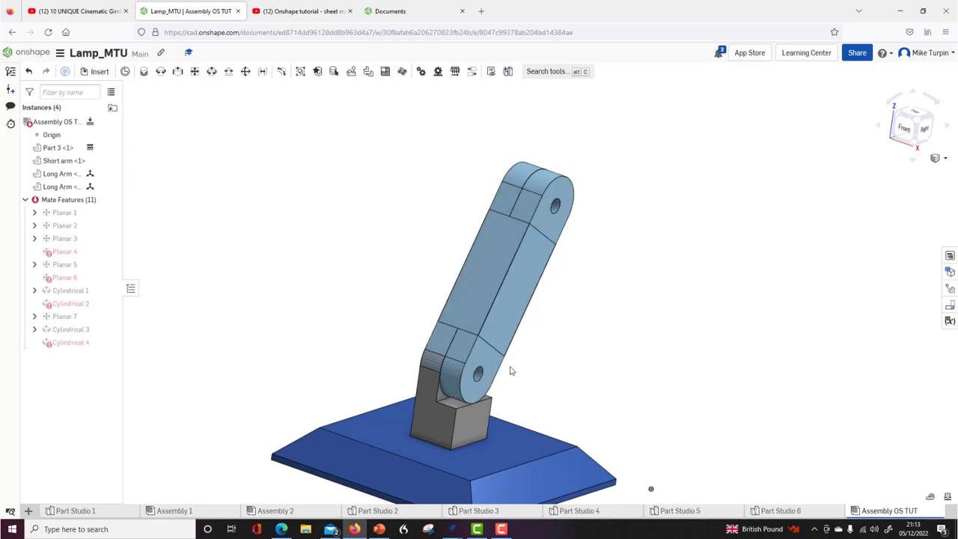
Rotate the second long arm about the shared joint so it extends above the first arm in a bent pose.
left_click_drag(483, 352, 546, 193)
left_click_drag(388, 347, 366, 200)
left_click_drag(492, 286, 576, 272)
left_click_drag(460, 196, 530, 166)
scroll(530, 166, "down", 4)
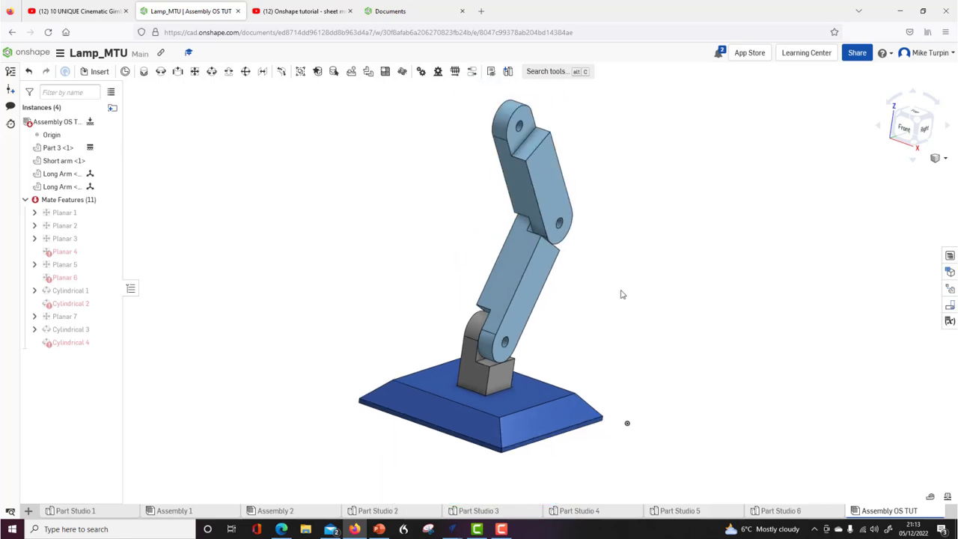
right_click_drag(622, 292, 595, 289)
scroll(479, 182, "up", 5)
scroll(488, 195, "down", 5)
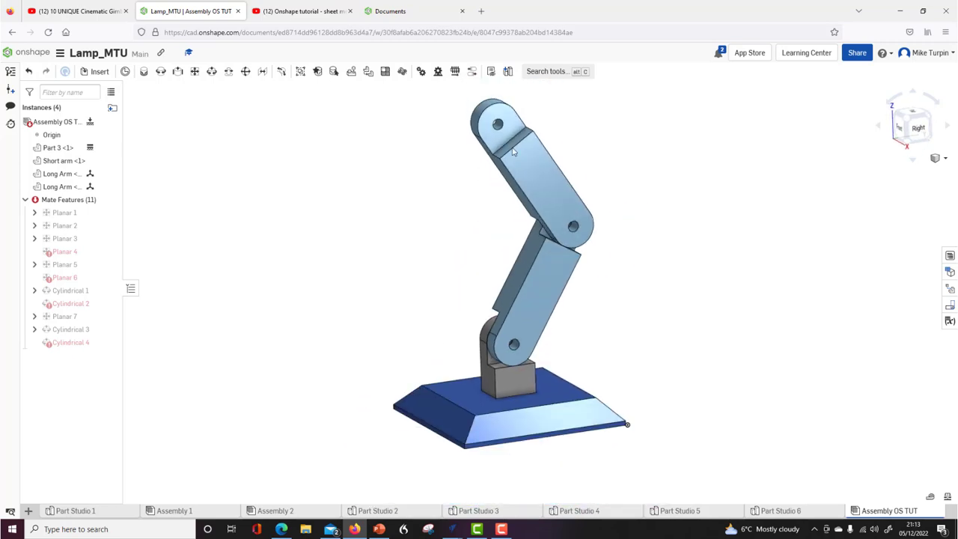
Adjust the tilt of both long arms at their joints and inspect the bent lamp pose.
left_click_drag(516, 172, 505, 142)
left_click_drag(536, 260, 543, 298)
right_click_drag(544, 298, 511, 328)
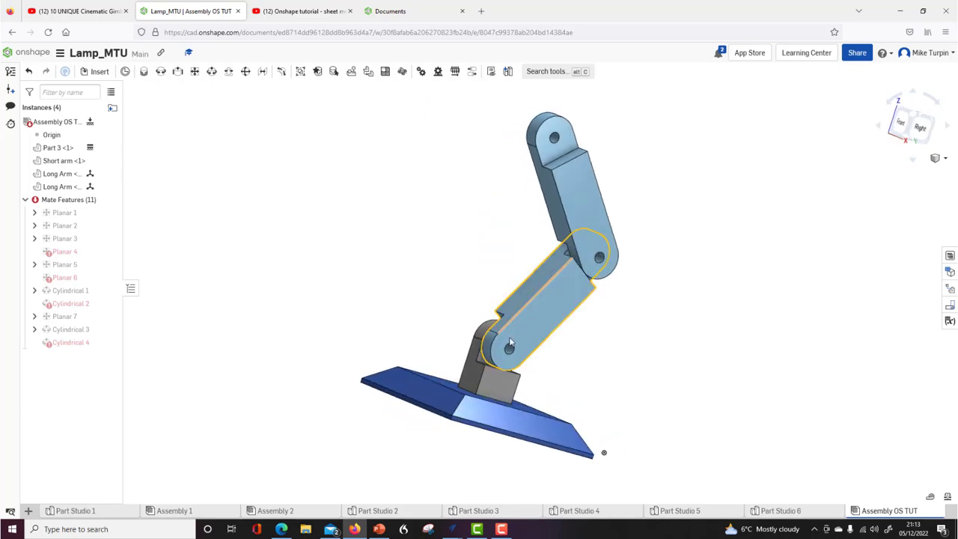
scroll(511, 344, "up", 5)
scroll(509, 353, "down", 5)
right_click_drag(440, 239, 404, 207)
middle_click_drag(417, 211, 429, 257)
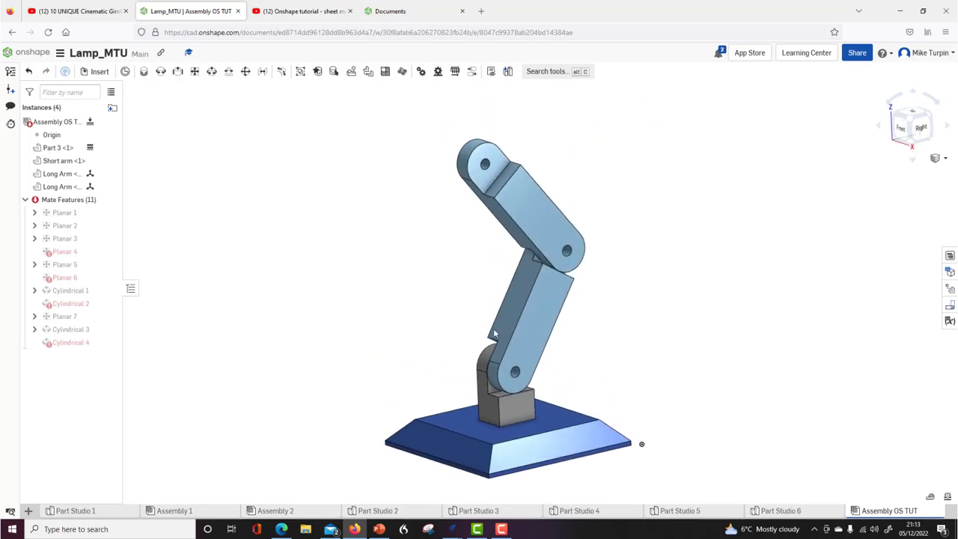
middle_click_drag(429, 128, 411, 180)
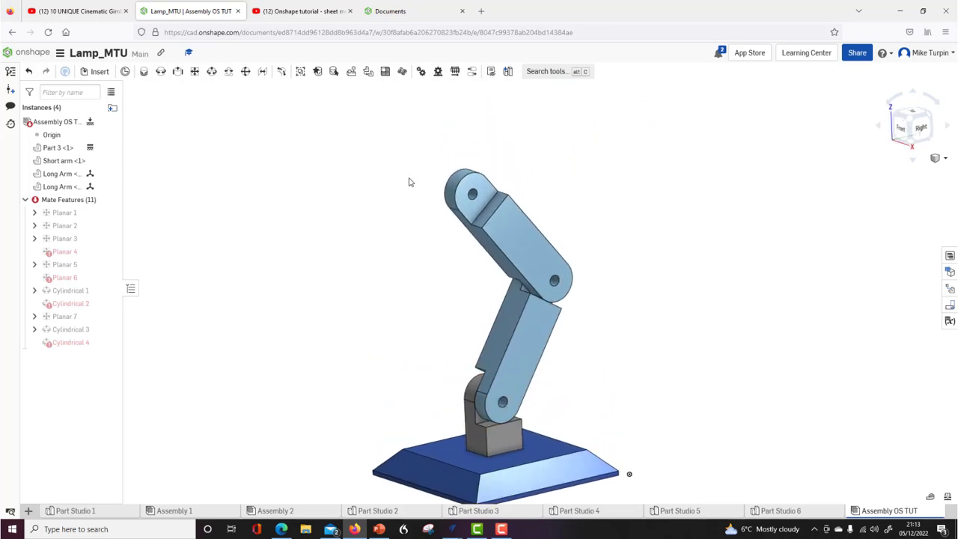
Insert another Short arm from Part Studio 6 and place it beside the upper long arm.
left_click(100, 72)
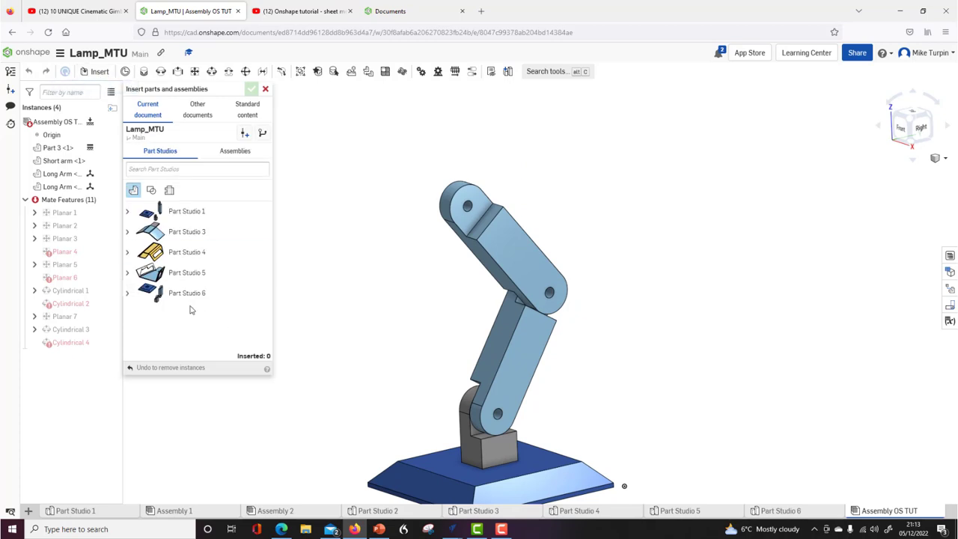
left_click(127, 294)
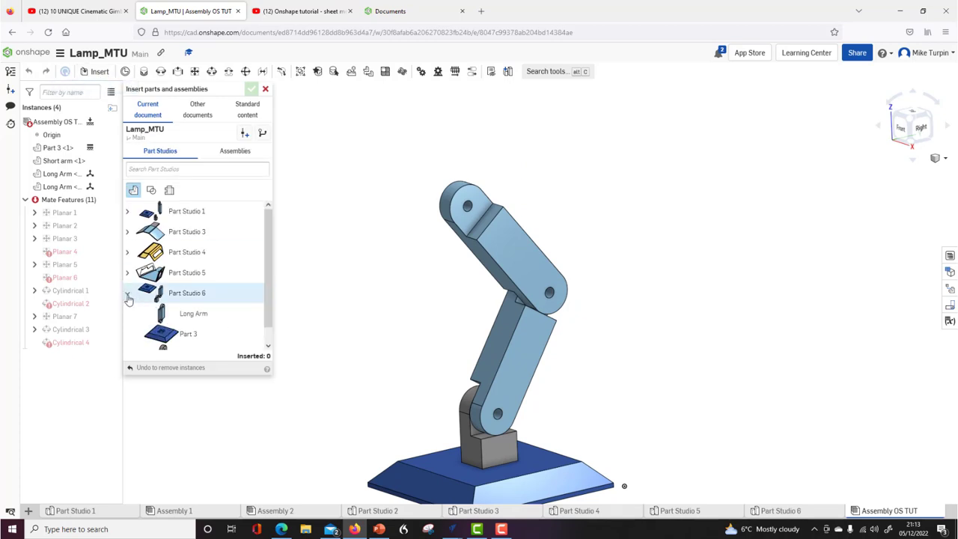
scroll(182, 341, "down", 1)
left_click(183, 340)
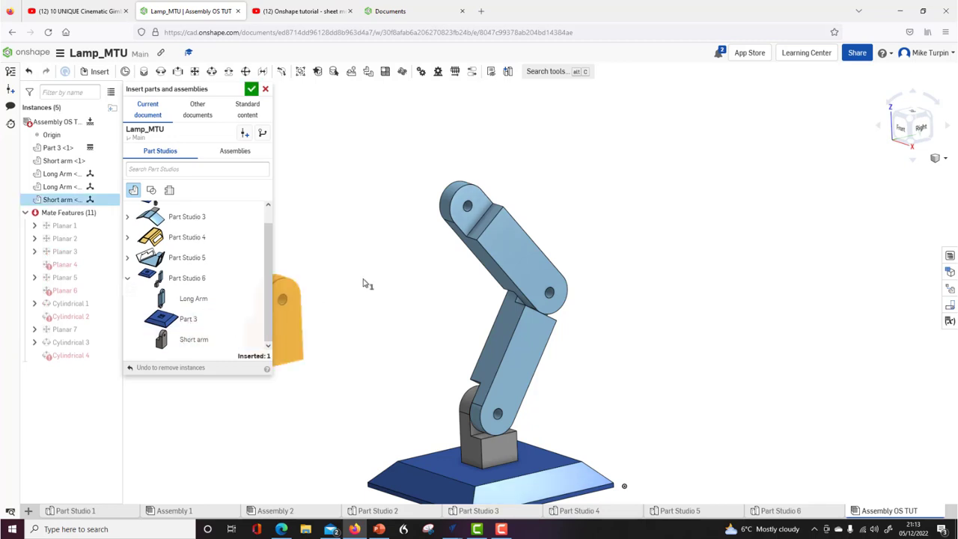
left_click(389, 271)
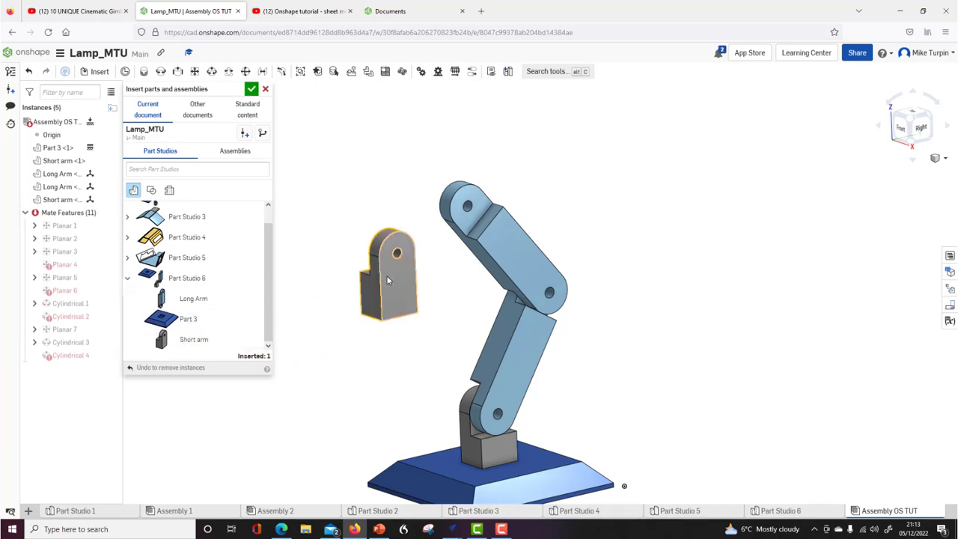
left_click(252, 89)
left_click_drag(398, 322, 398, 296)
Add a planar mate between the new Short arm's flat tab face and the upper long arm's end tab face.
mouse_move(399, 297)
right_mouse_down()
mouse_move(321, 302)
mouse_move(346, 304)
mouse_move(355, 318)
right_mouse_up()
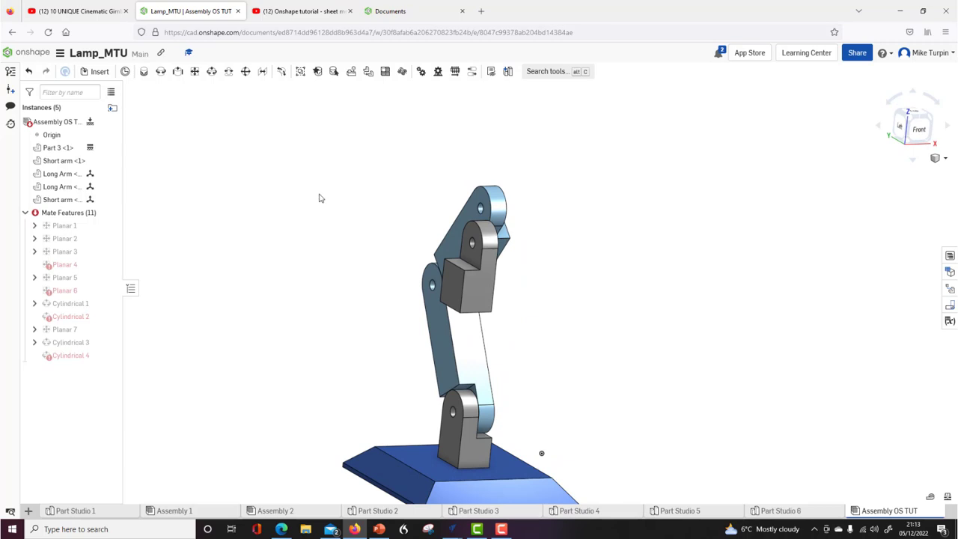
left_click(194, 72)
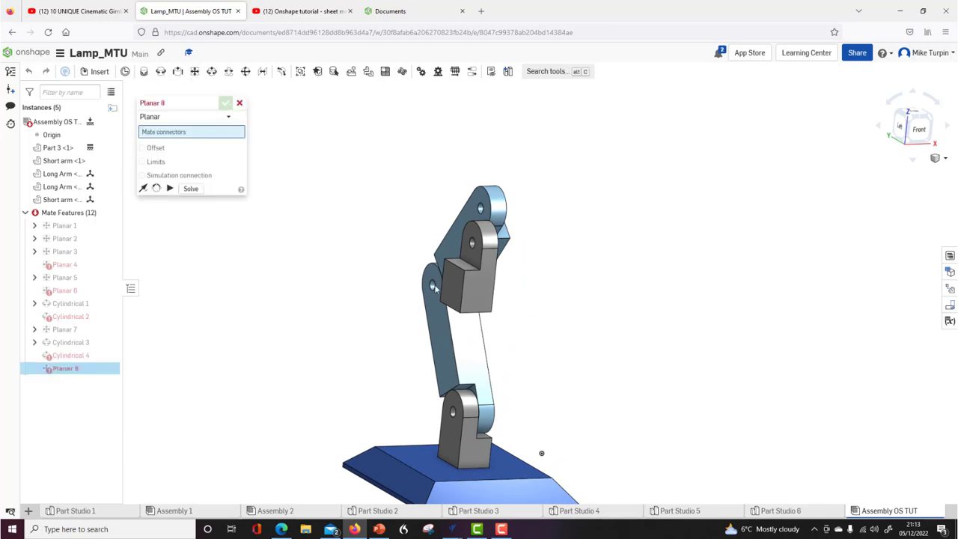
left_click(483, 261)
right_click_drag(486, 262, 443, 201)
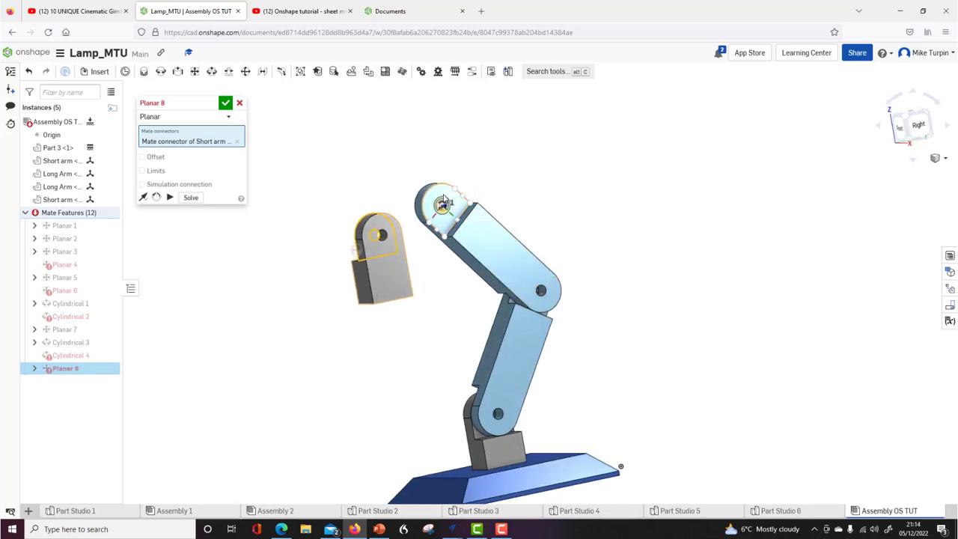
left_click(448, 196)
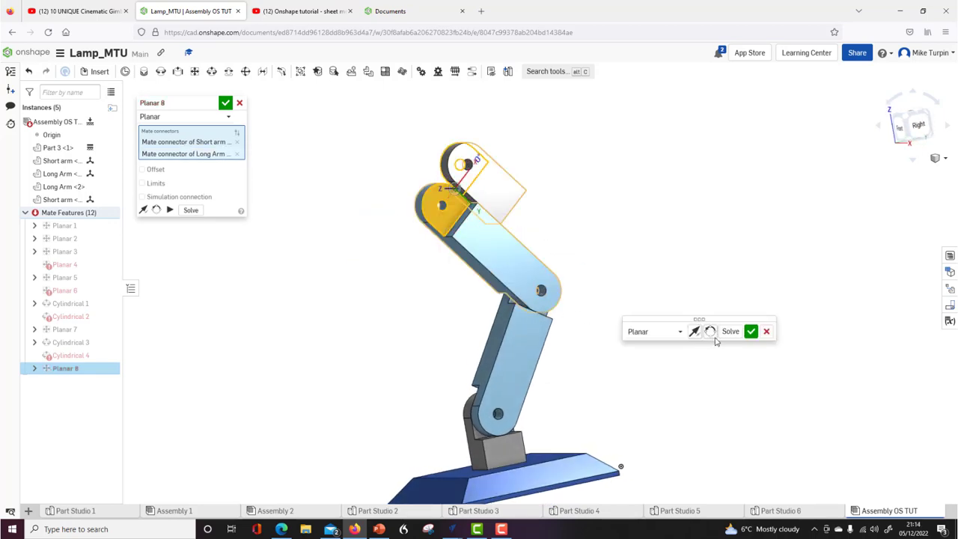
left_click(751, 332)
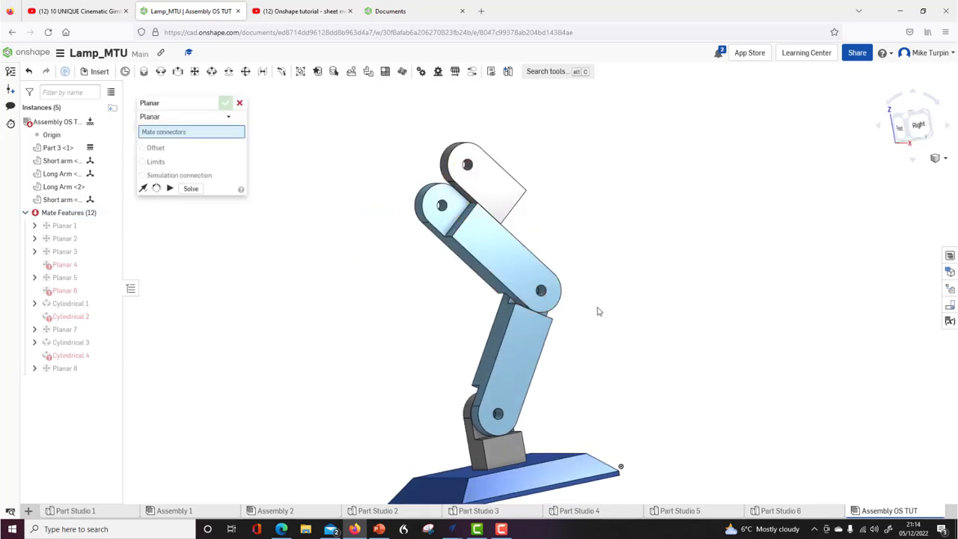
Add a cylindrical mate between the Short arm's hole and the upper long arm's end hole, leaving no mate command open.
left_click(215, 74)
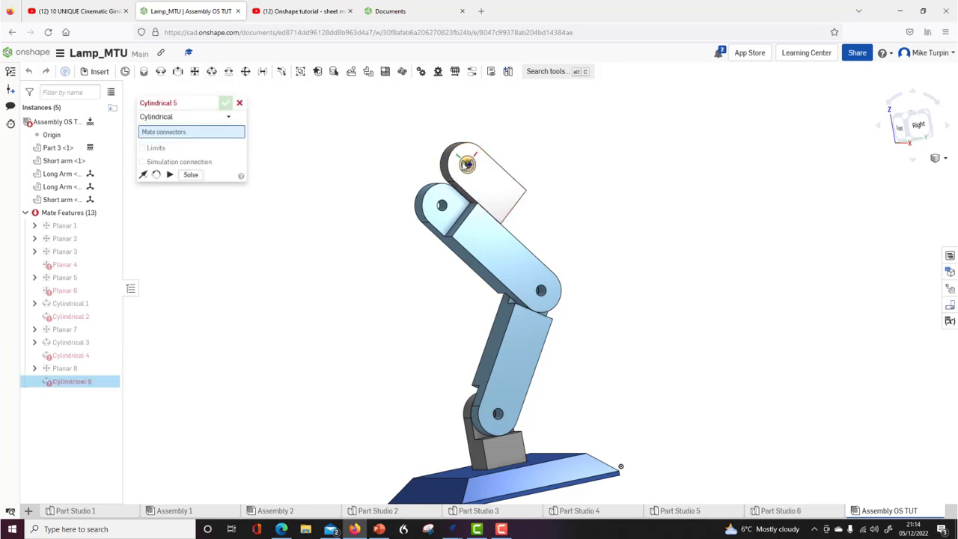
left_click(445, 206)
left_click(440, 206)
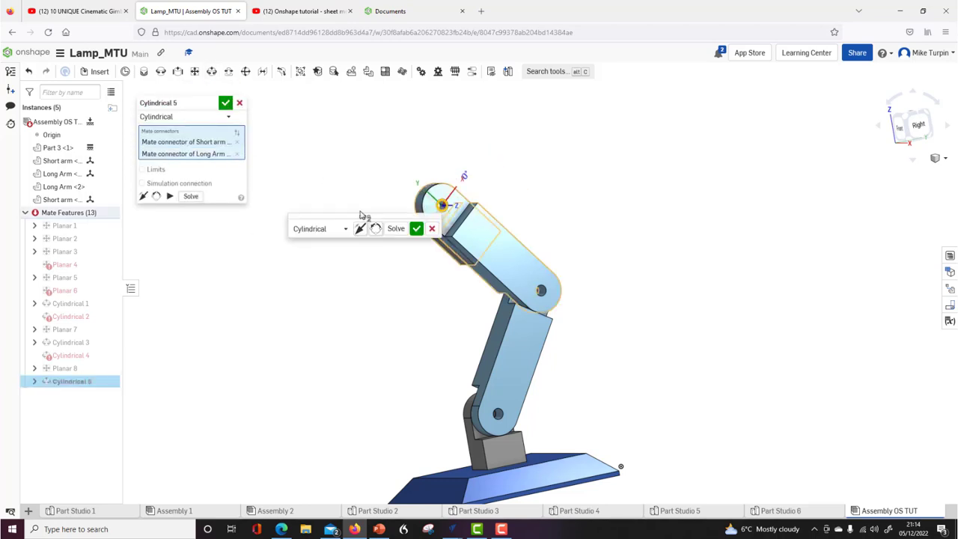
left_click(417, 229)
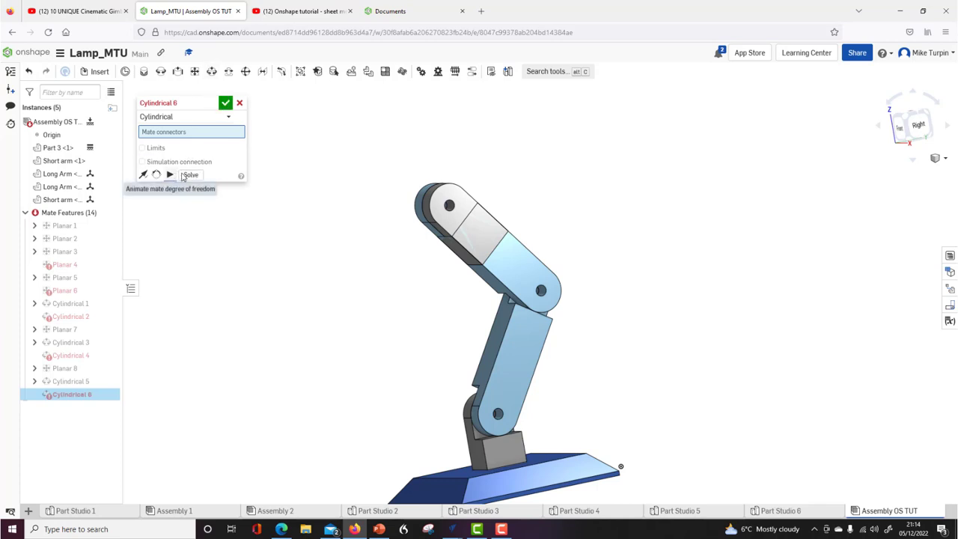
left_click(226, 104)
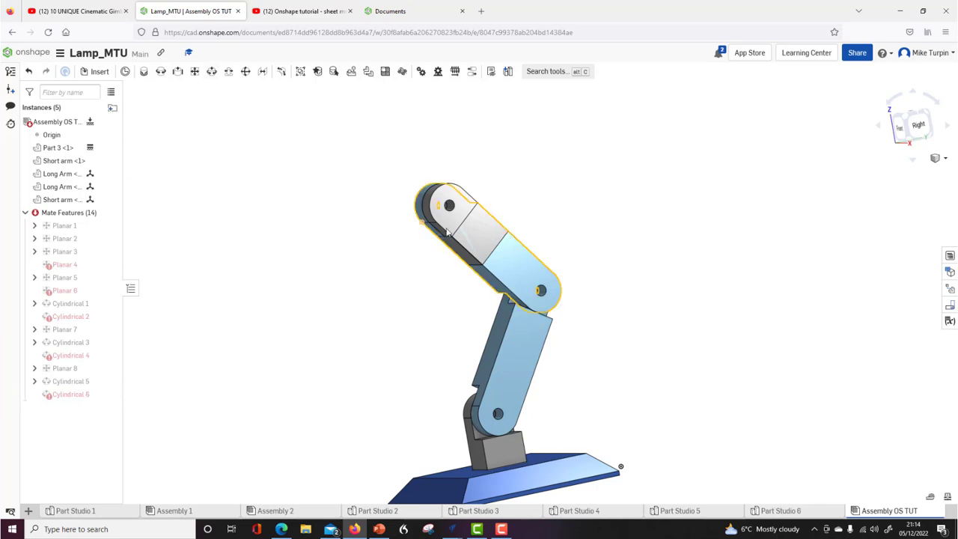
Rotate the arms about all their joints into a bent pose with the top Short arm extending nearly horizontally.
left_click_drag(447, 232, 355, 160)
left_click_drag(434, 241, 465, 231)
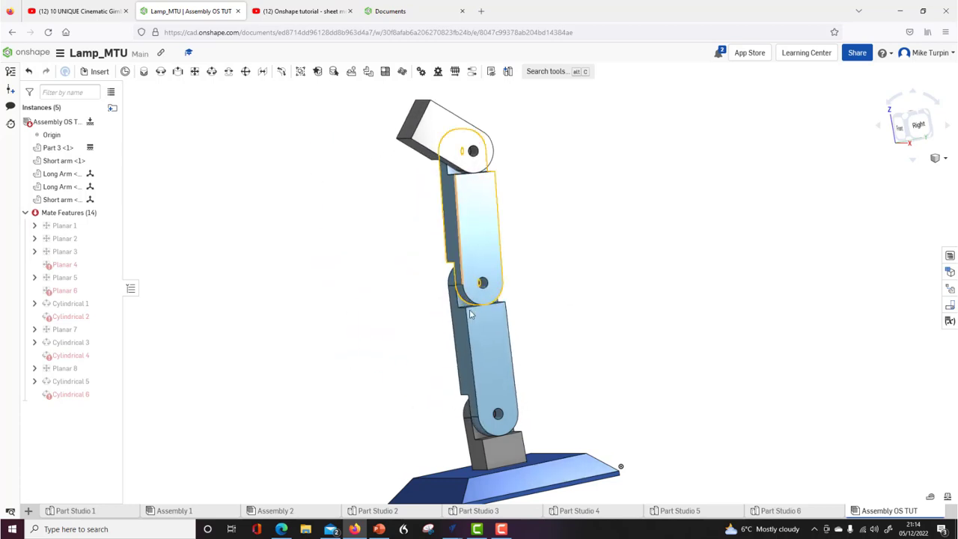
left_click_drag(515, 338, 563, 330)
left_click_drag(550, 257, 495, 241)
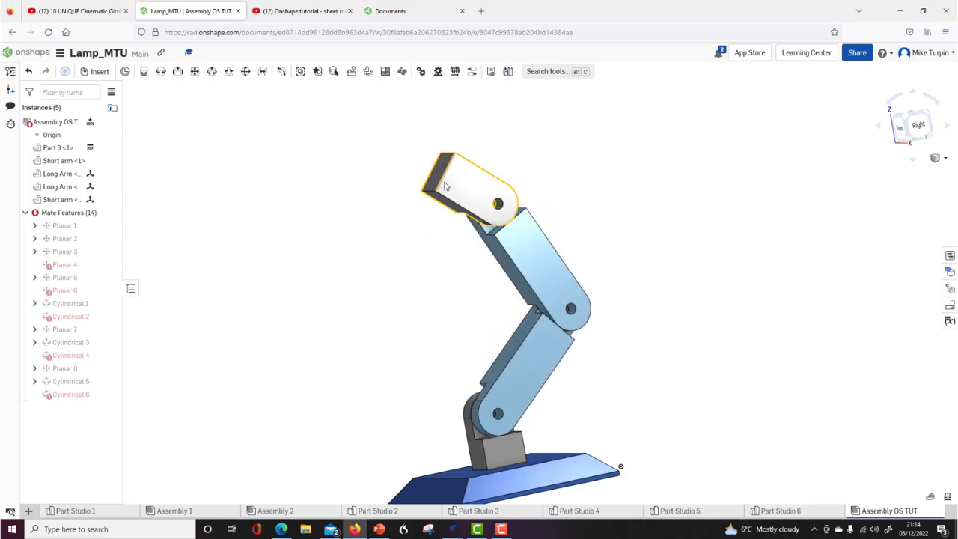
left_click_drag(443, 190, 382, 189)
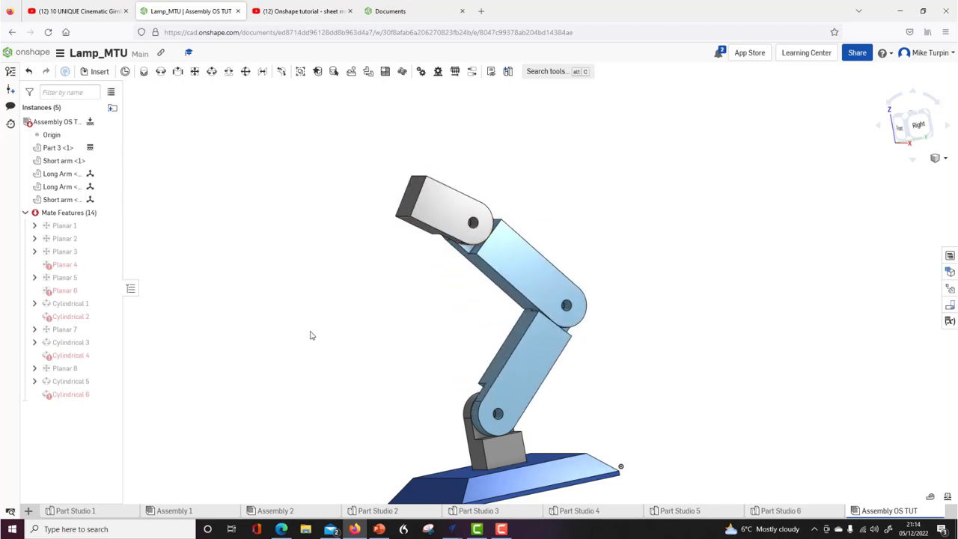
left_click_drag(431, 226, 559, 338)
left_click_drag(516, 161, 367, 251)
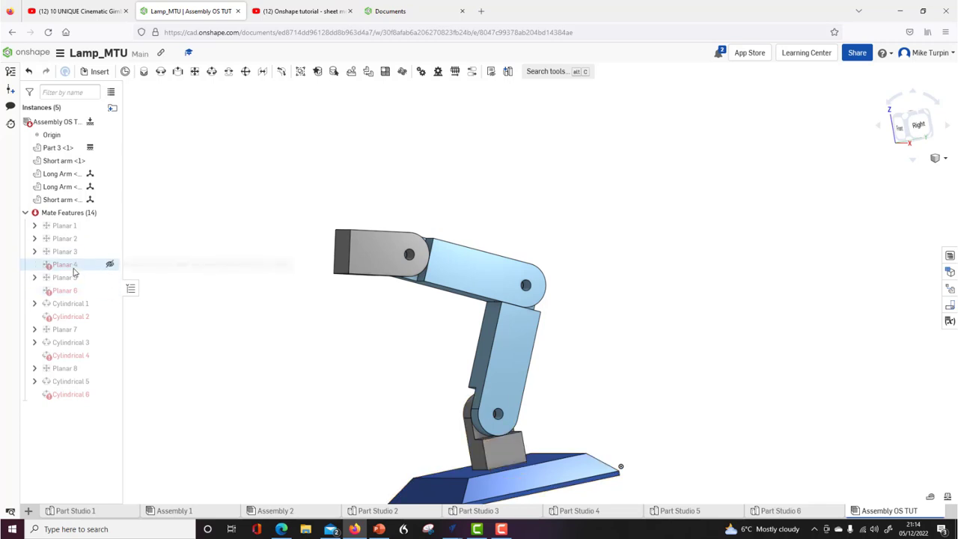
Delete the incomplete mates Cylindrical 6, Cylindrical 4, Cylindrical 2 and Planar 6 from the assembly.
mouse_move(72, 269)
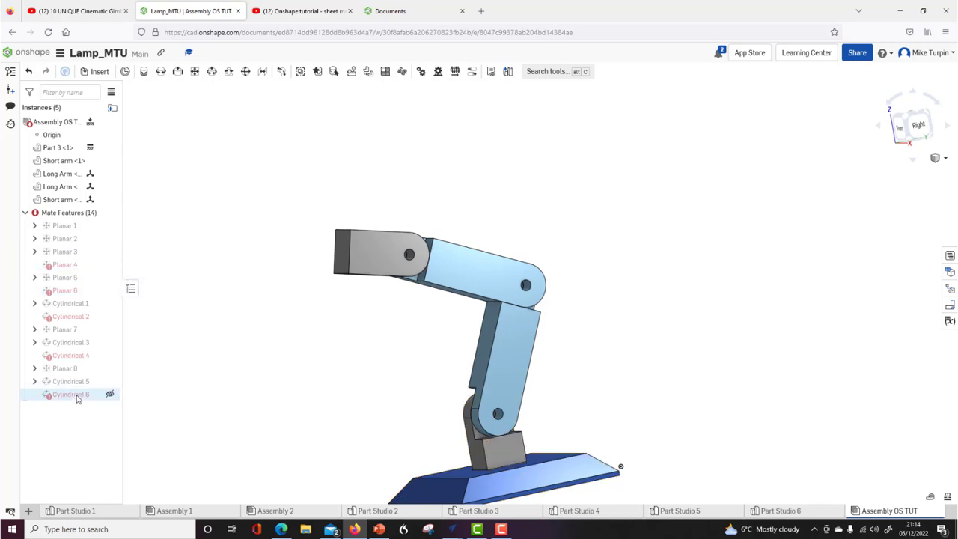
mouse_move(76, 397)
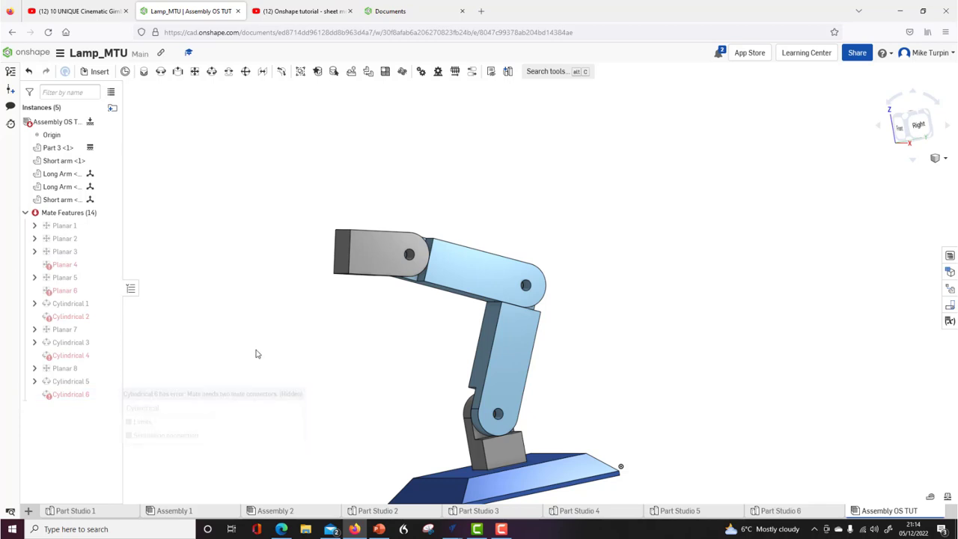
right_click(83, 402)
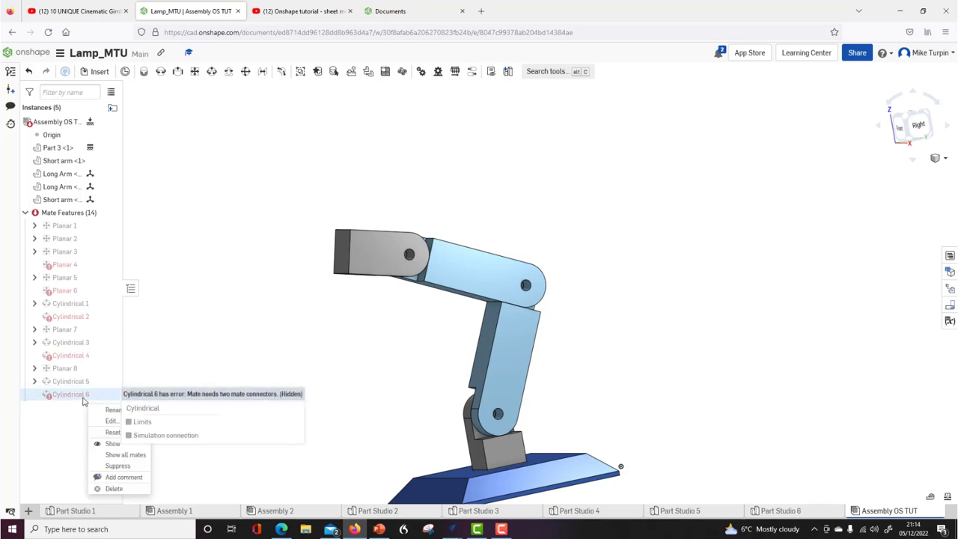
left_click(135, 494)
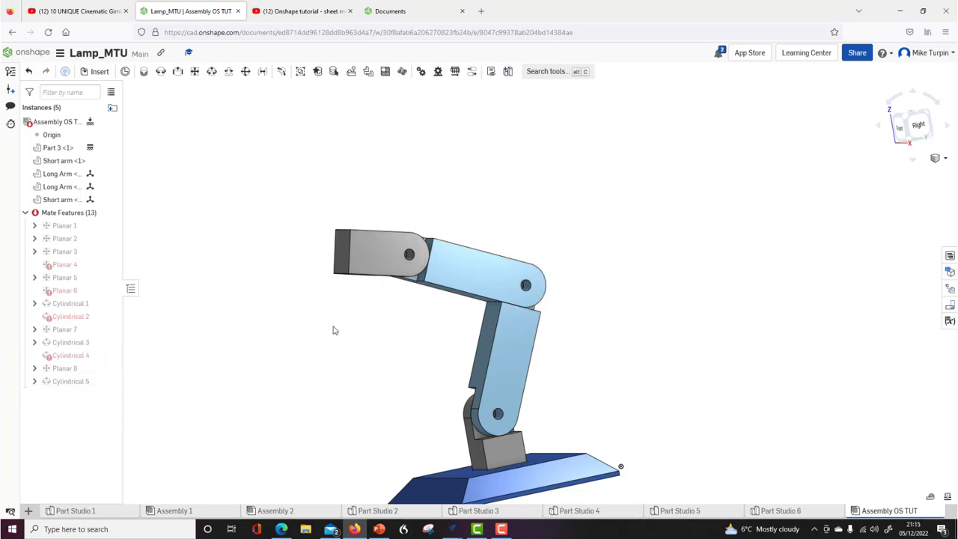
left_click_drag(356, 270, 366, 220)
right_click(81, 357)
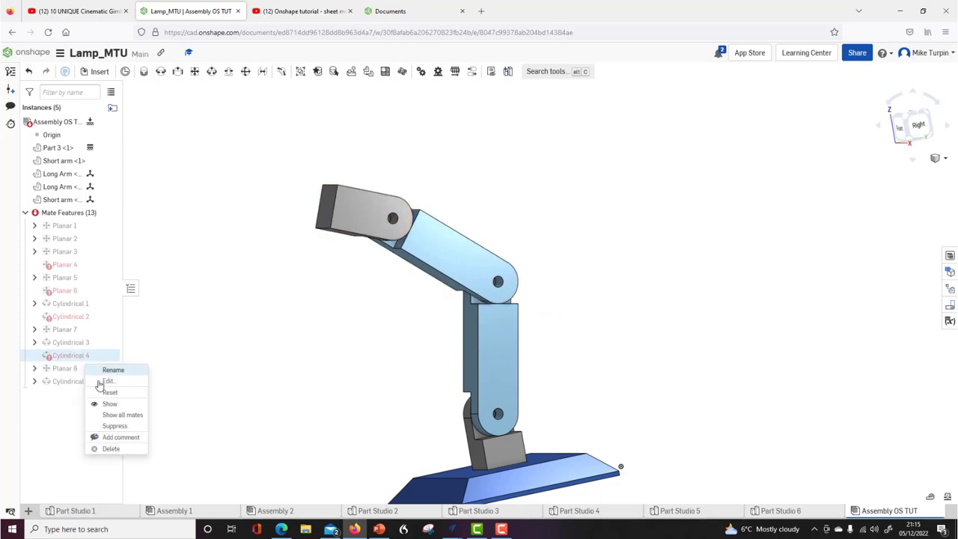
left_click(117, 450)
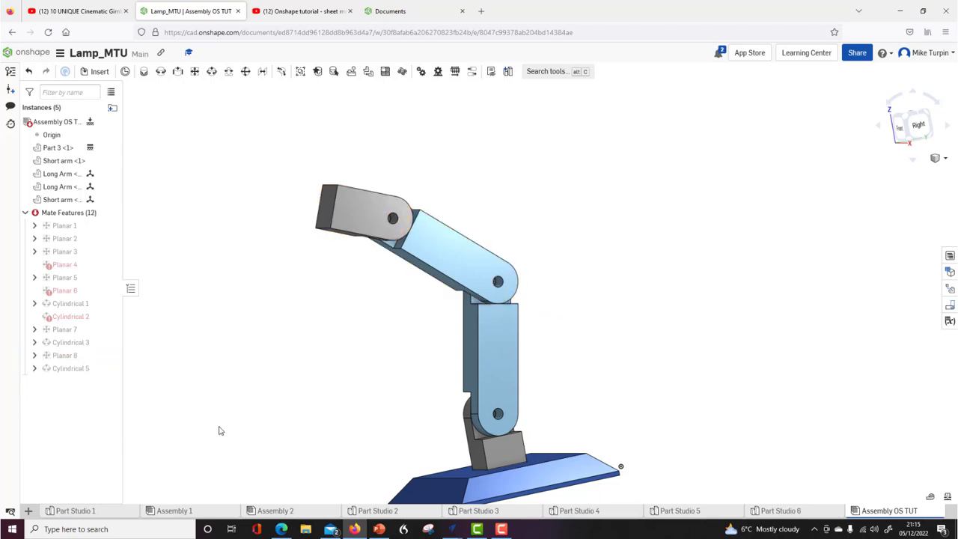
right_click(62, 321)
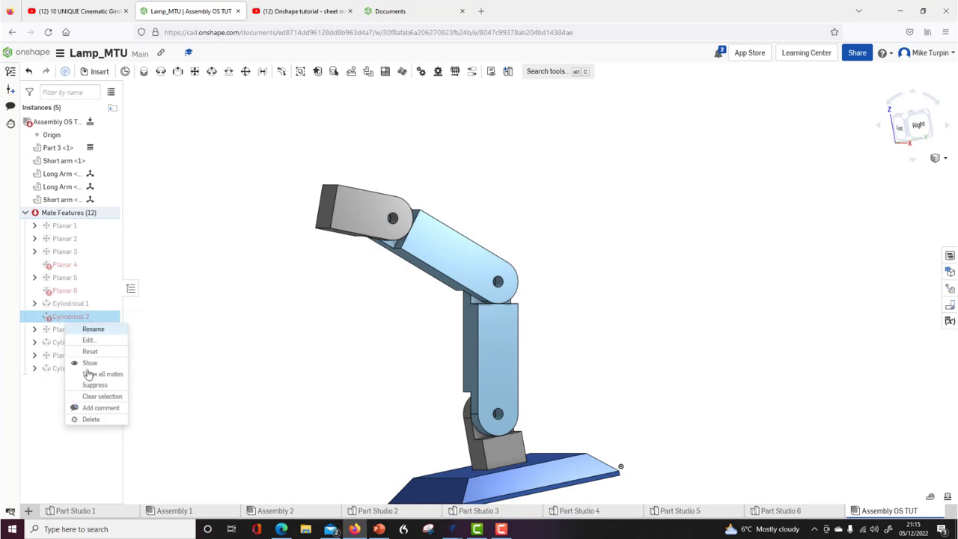
left_click(101, 416)
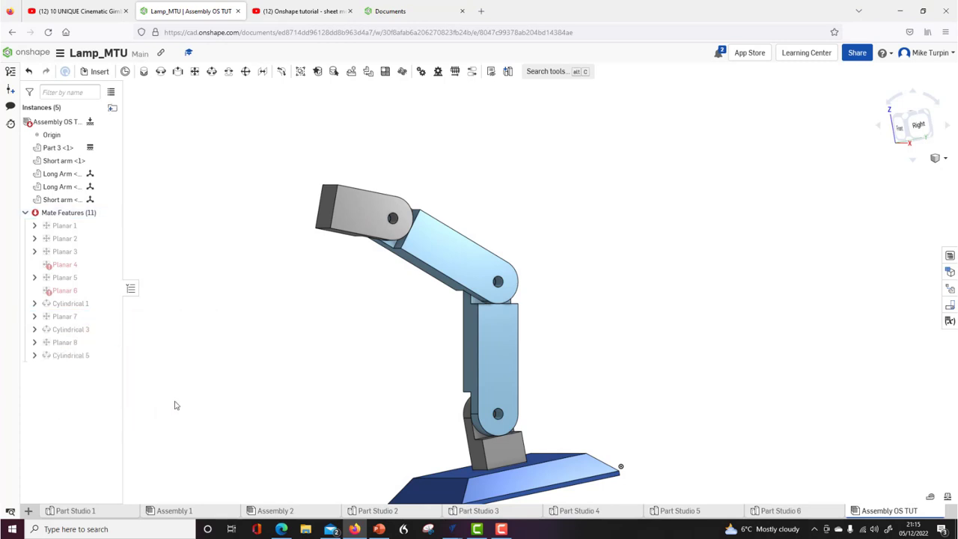
right_click(69, 292)
left_click(159, 376)
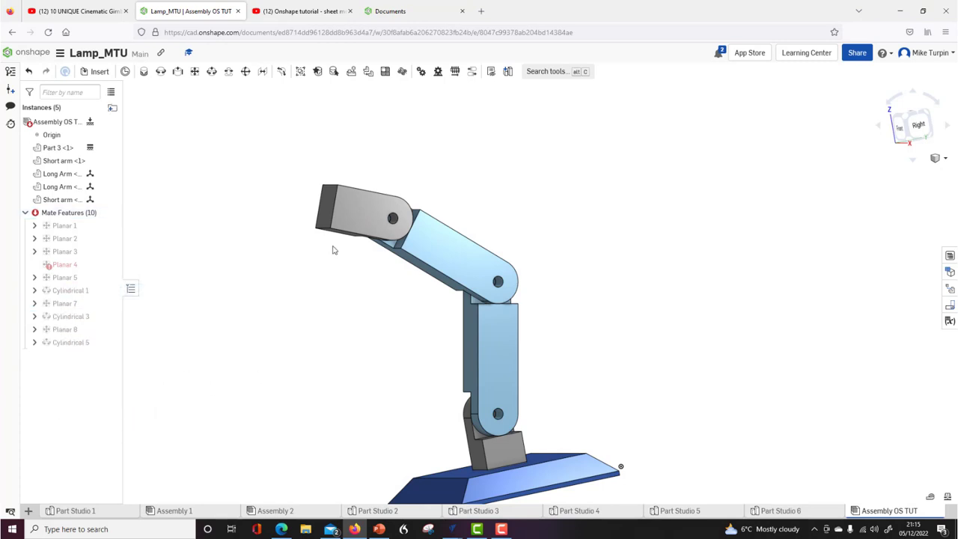
Repose the lamp with its lower long arm nearly upright and the upper arms bent forward, and inspect it isometrically.
left_click_drag(344, 251, 367, 187)
left_click_drag(492, 262, 439, 257)
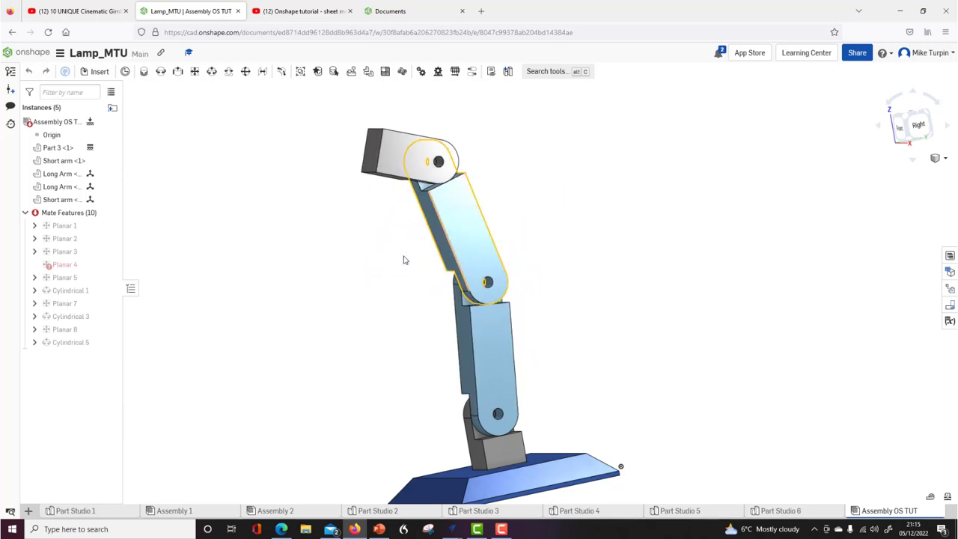
key("shift+7")
scroll(377, 317, "down", 3)
left_click_drag(410, 216, 389, 259)
right_click_drag(354, 341, 330, 334)
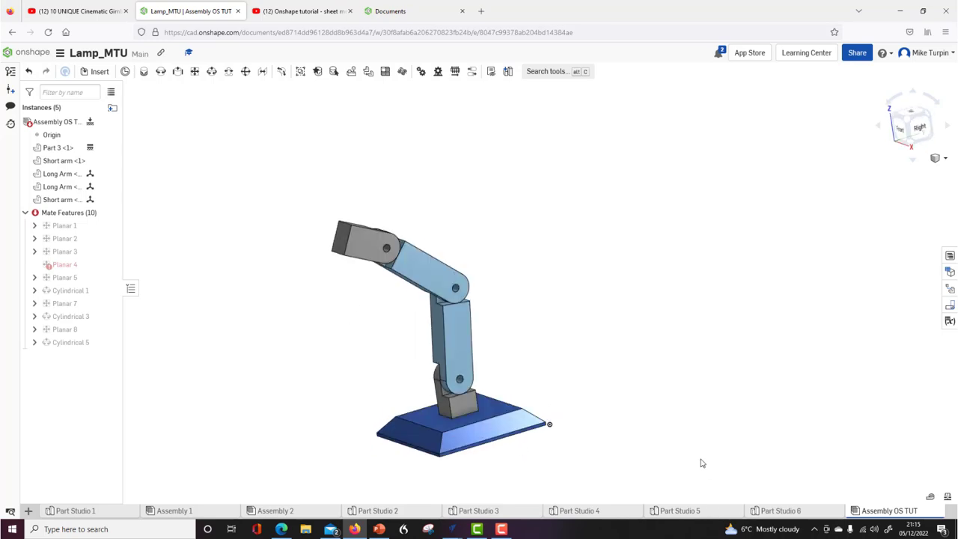
Start a new sketch on the Top plane in Part Studio 6, with that plane shown and viewed face-on.
left_click(781, 511)
right_click_drag(502, 403, 390, 387)
middle_click_drag(390, 387, 373, 372)
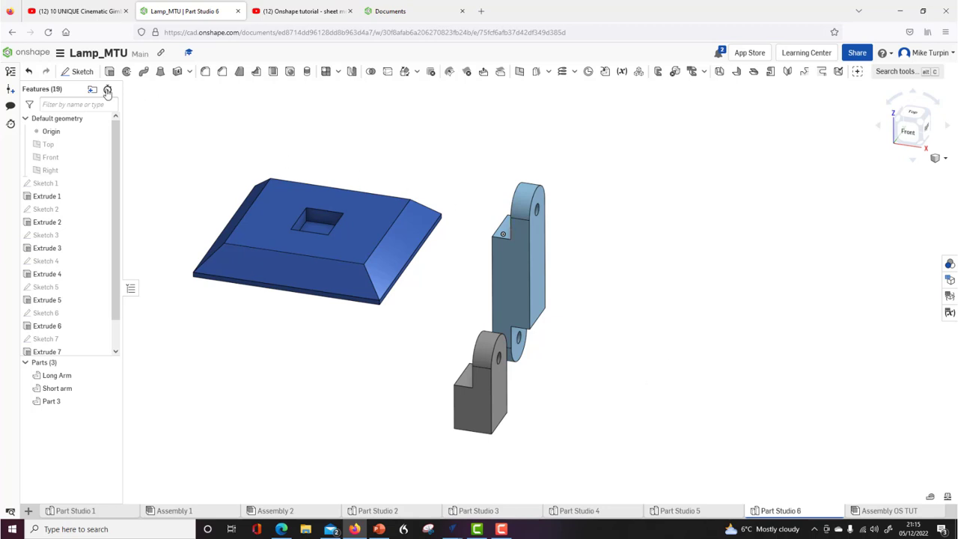
left_click(77, 72)
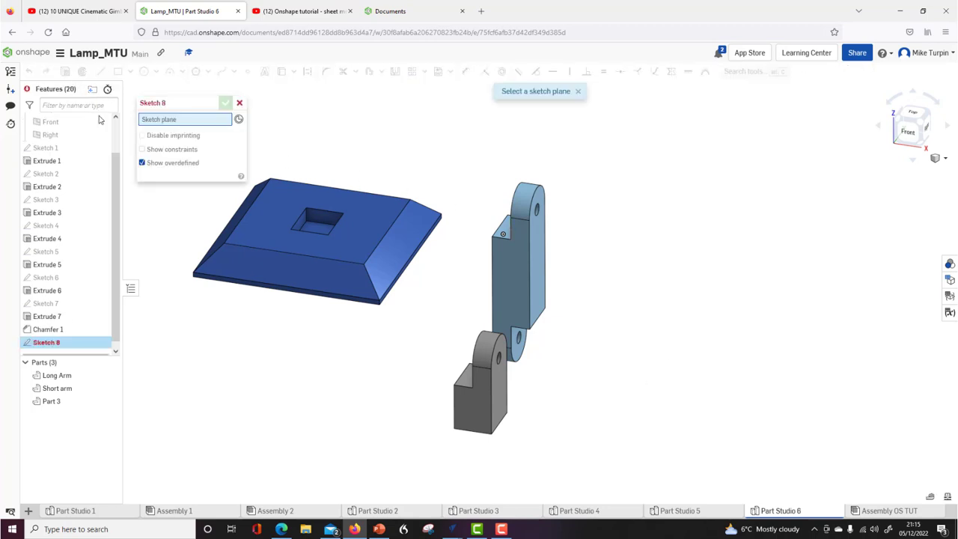
scroll(100, 123, "up", 2)
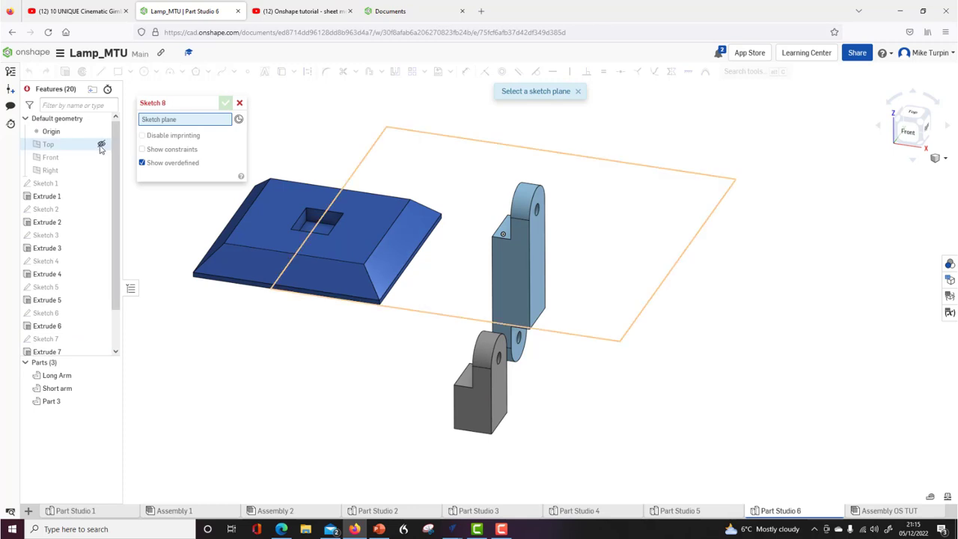
left_click(102, 145)
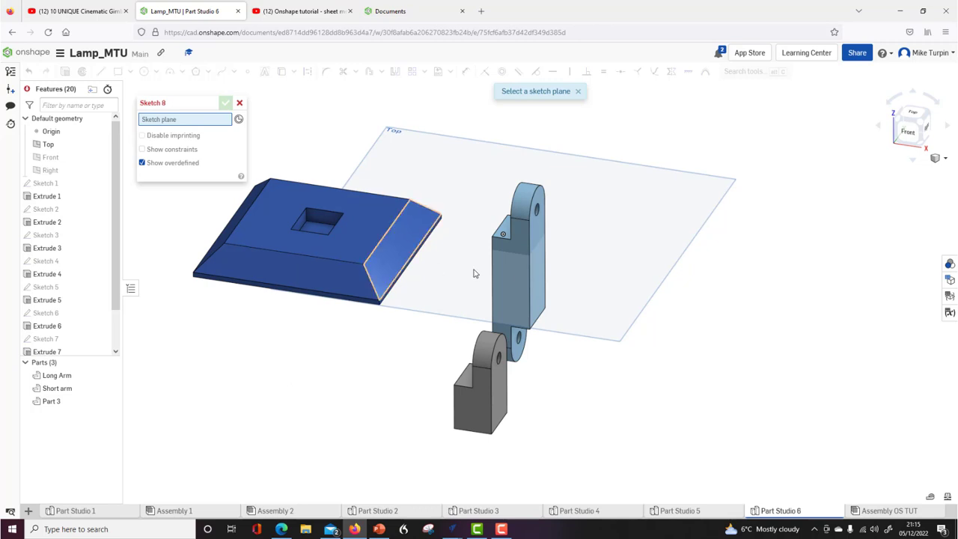
left_click(696, 196)
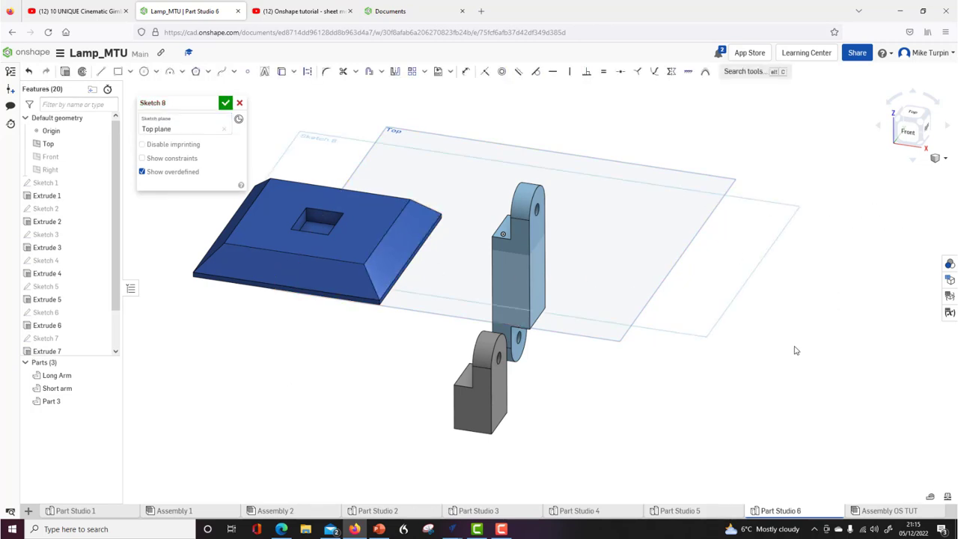
key("n")
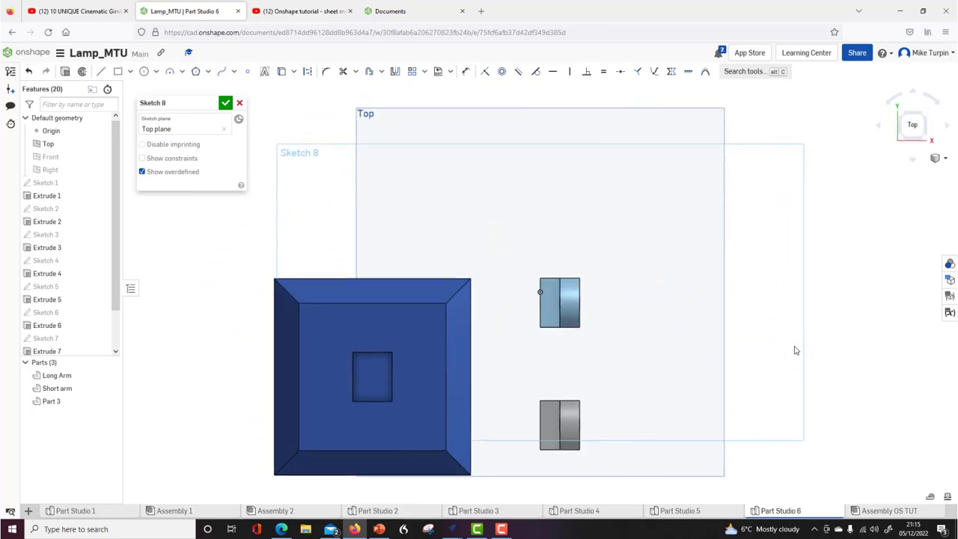
middle_click_drag(865, 338, 761, 353)
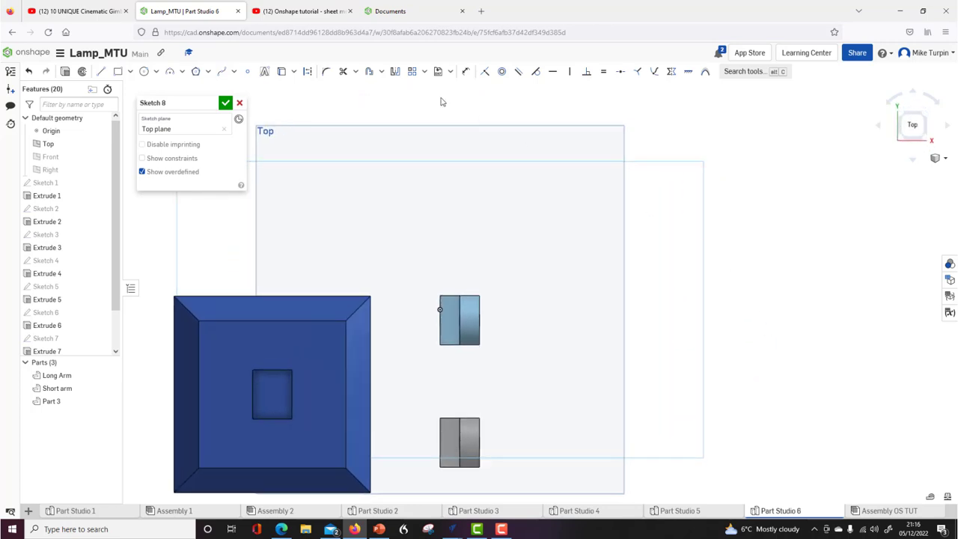
Sketch a closed six-line stepped profile with a sloped shoulder beside the existing parts, about 16 mm wide and 38 mm tall.
left_click(102, 71)
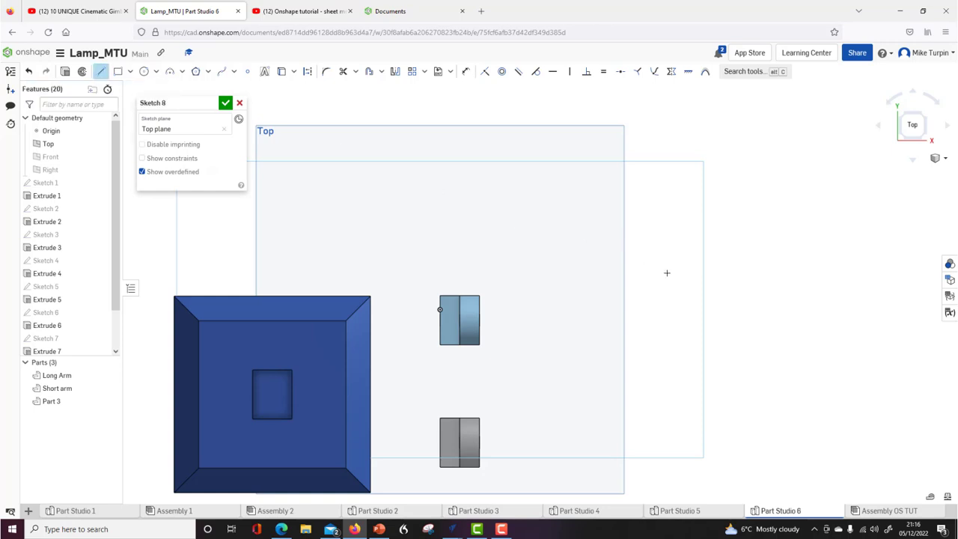
left_click(655, 273)
left_click(657, 297)
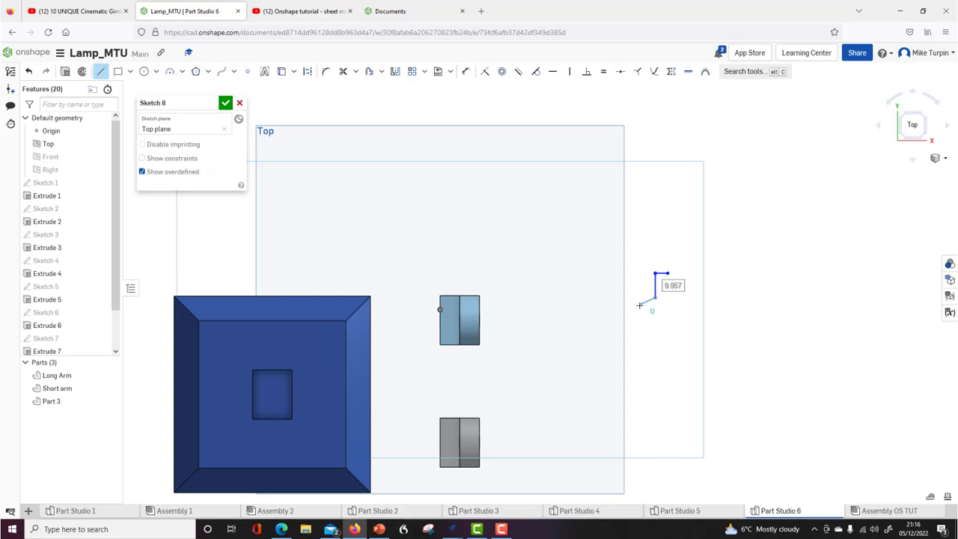
left_click(629, 345)
left_click(628, 327)
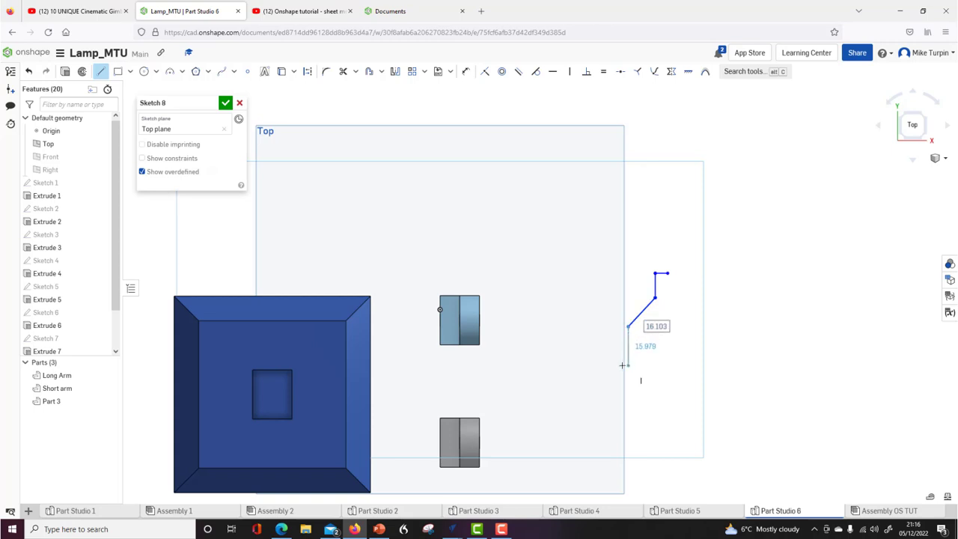
left_click(628, 366)
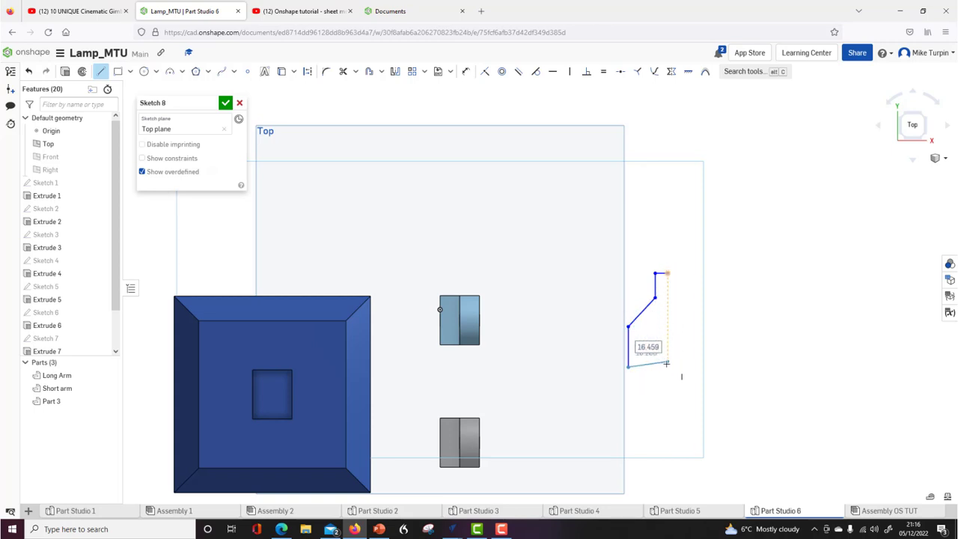
scroll(669, 303, "up", 5)
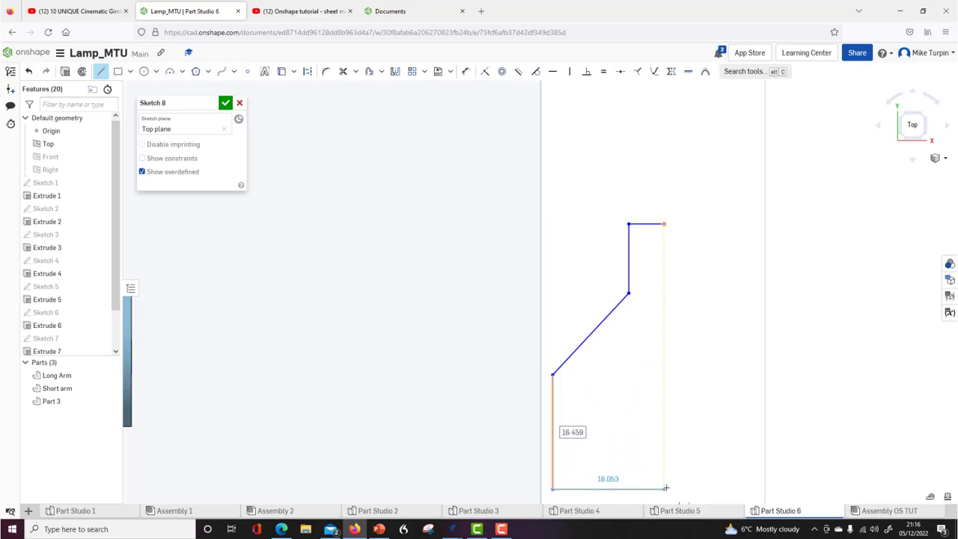
left_click(665, 488)
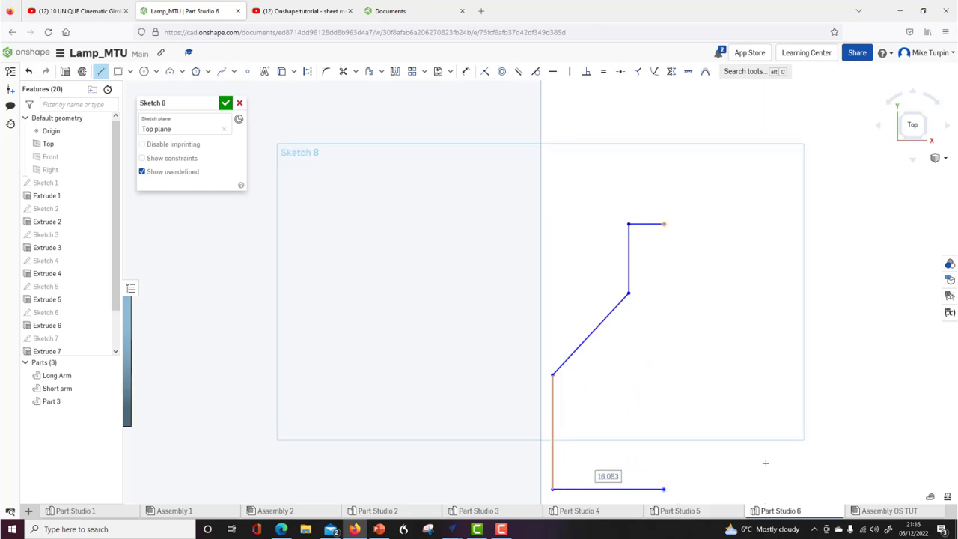
left_click(665, 225)
Dimension the profile's short top edge to 21 mm.
scroll(728, 280, "down", 3)
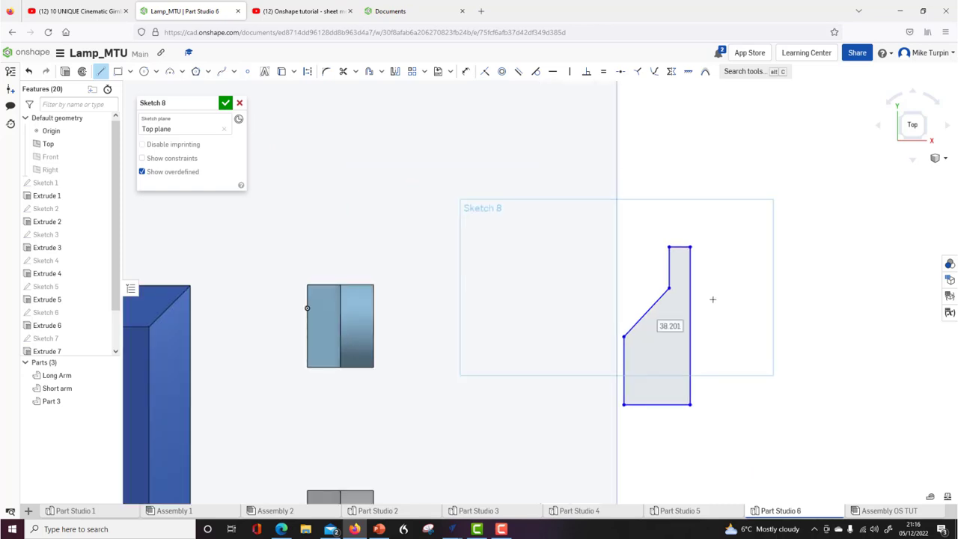
middle_click_drag(726, 311, 683, 277)
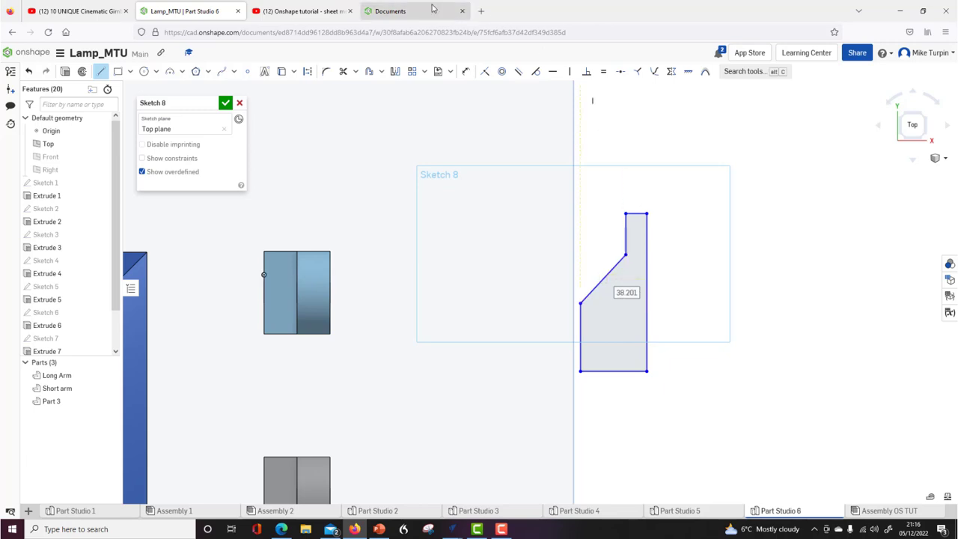
left_click(465, 71)
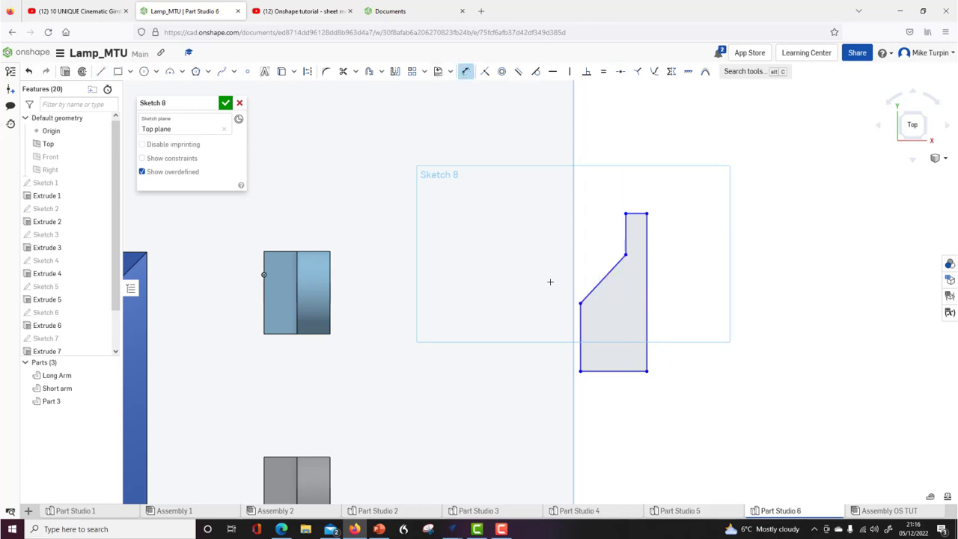
left_click(635, 212)
left_click(638, 197)
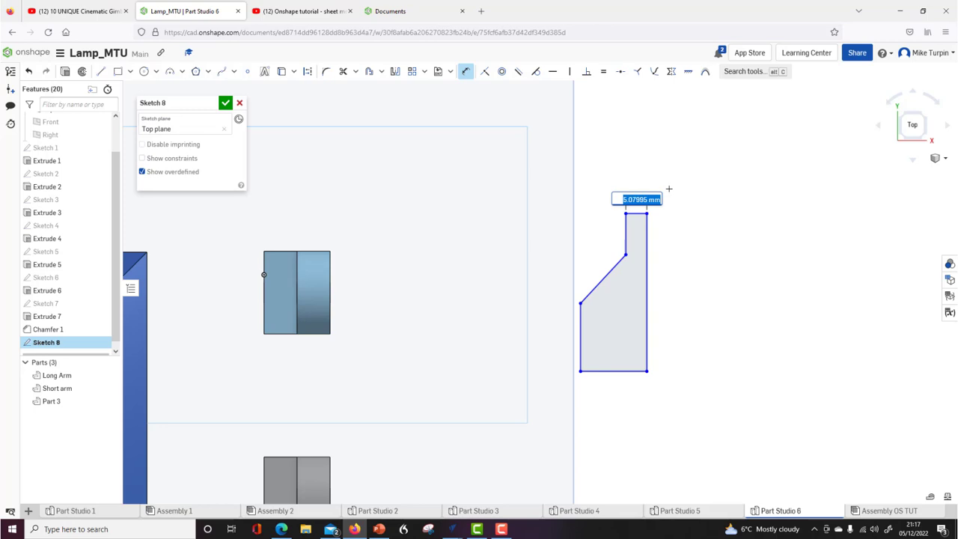
type("21")
key("Return")
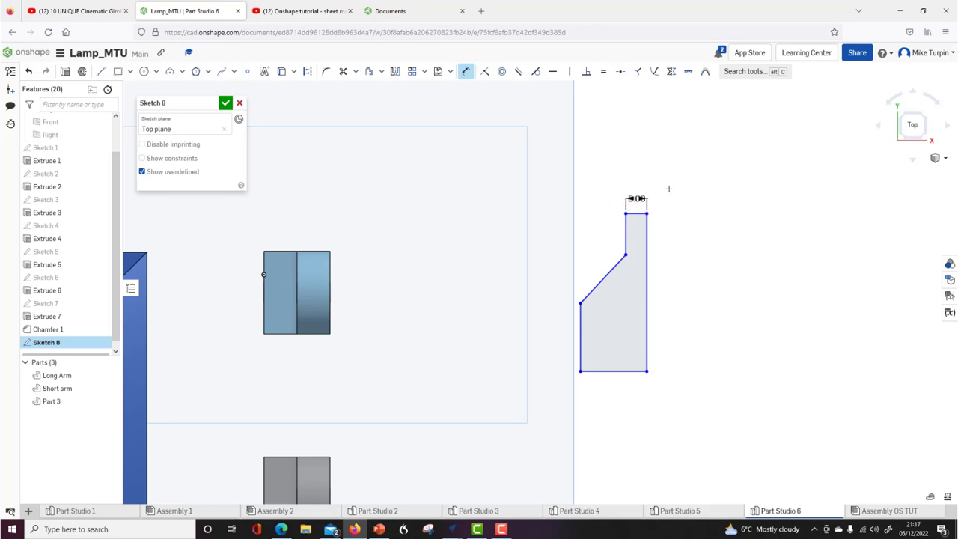
Dimension the overall height between the profile's top and bottom edges to 80 mm.
scroll(674, 251, "down", 5)
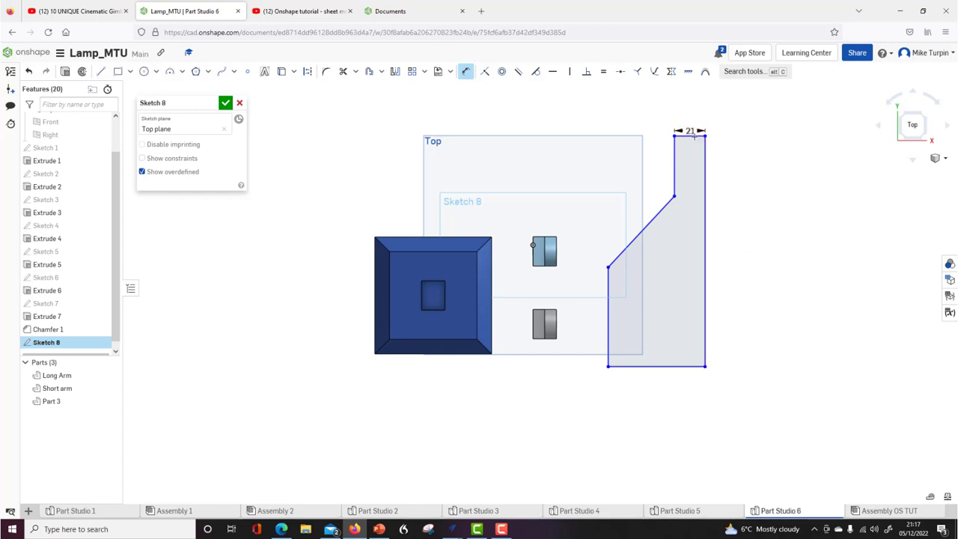
left_click(680, 365)
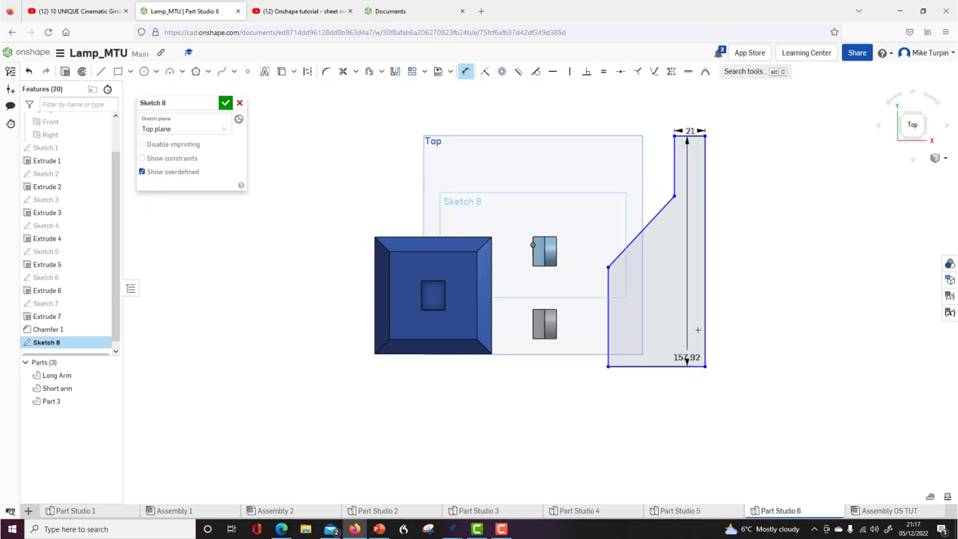
left_click(744, 271)
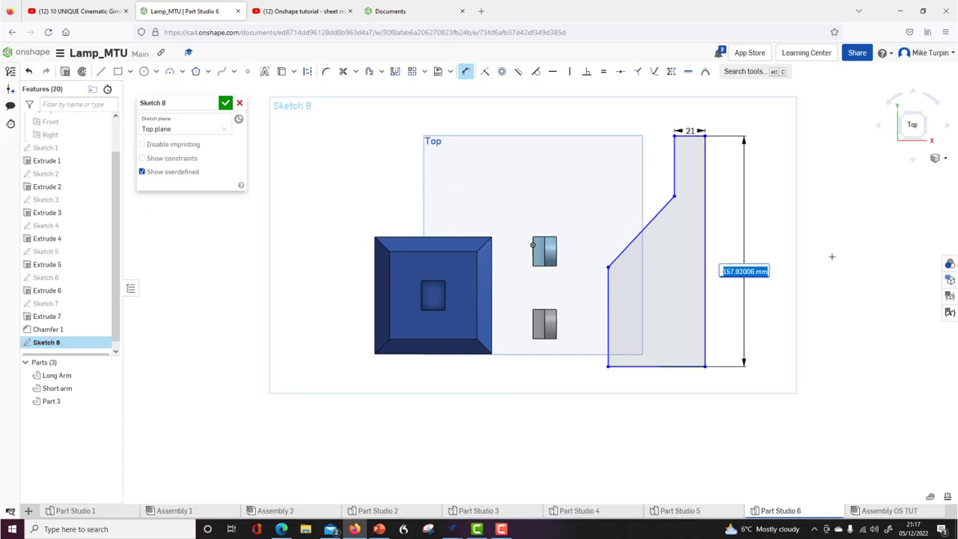
type("80")
key("Return")
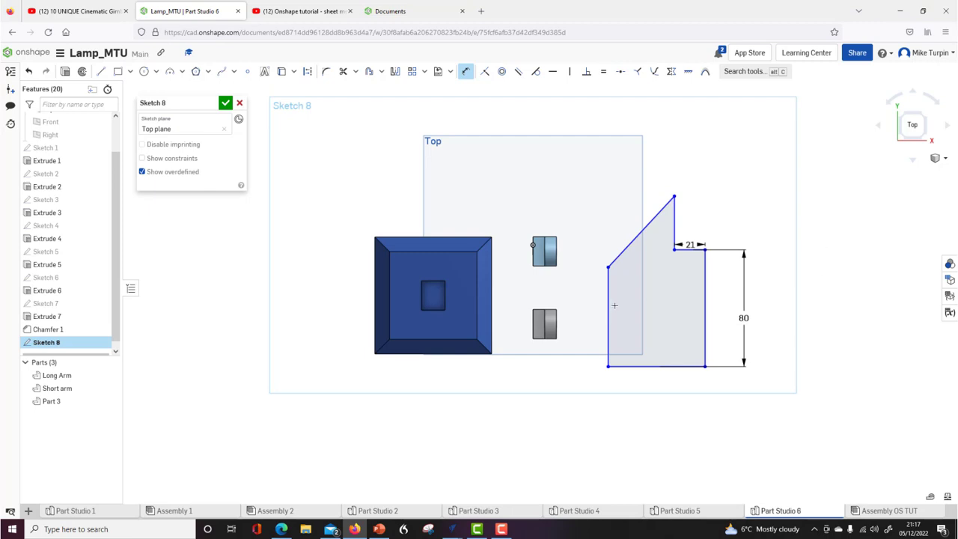
Move the sloped line's upper corner down below the top edge to restore the stepped shape.
key("Escape")
right_click(742, 196)
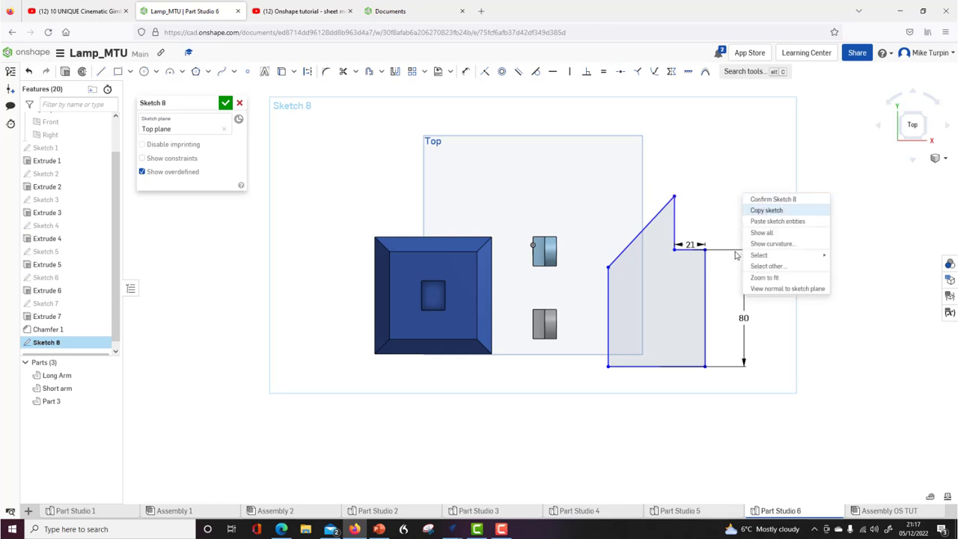
left_click(681, 200)
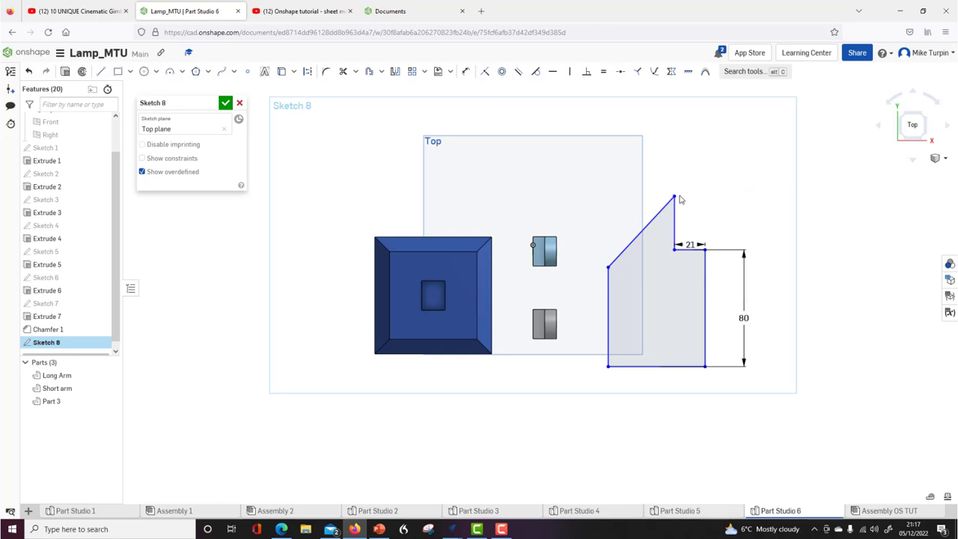
mouse_move(674, 197)
left_mouse_down()
mouse_move(661, 220)
mouse_move(660, 280)
mouse_move(661, 258)
mouse_move(660, 266)
left_mouse_up()
Dimension the profile's lower left vertical edge to 30 mm.
middle_click_drag(703, 279, 749, 255)
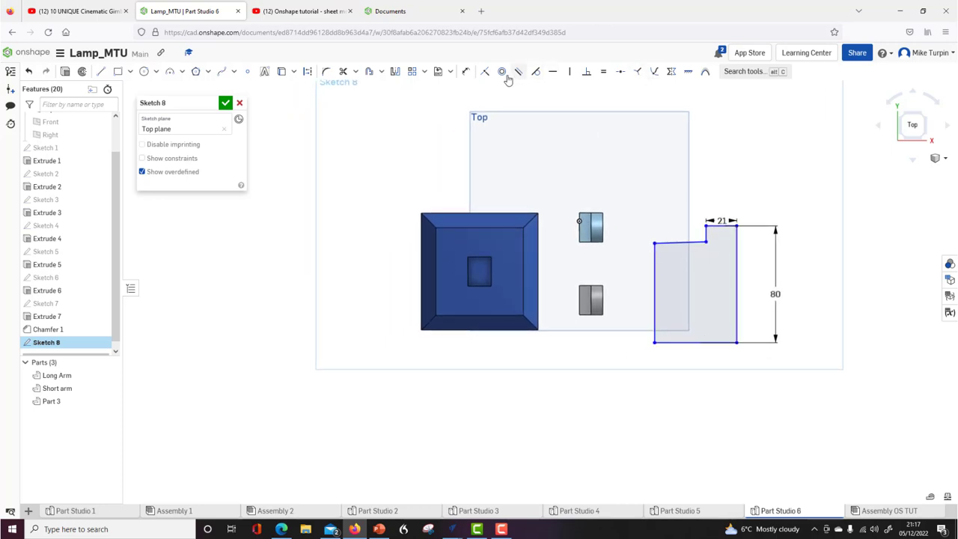
left_click(466, 72)
left_click(655, 304)
left_click(644, 308)
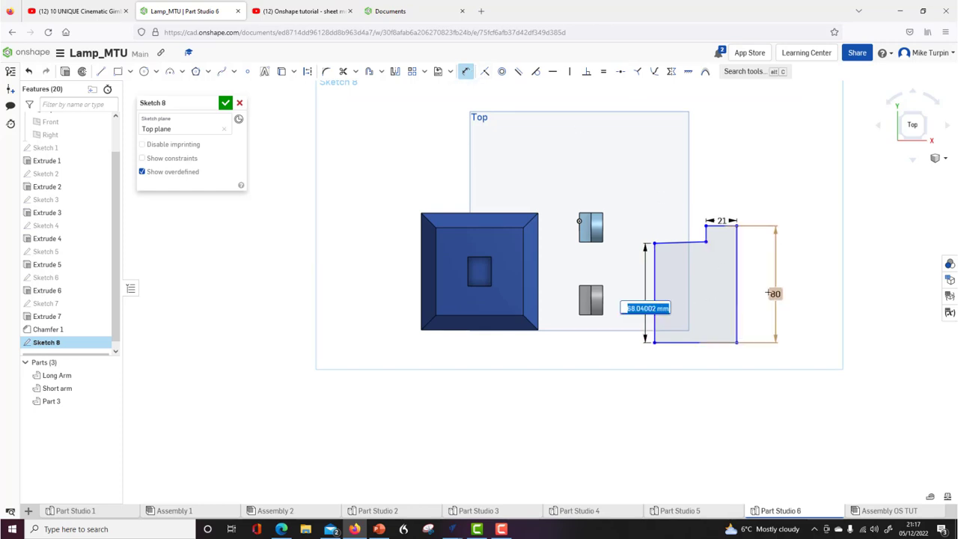
type("30")
key("Return")
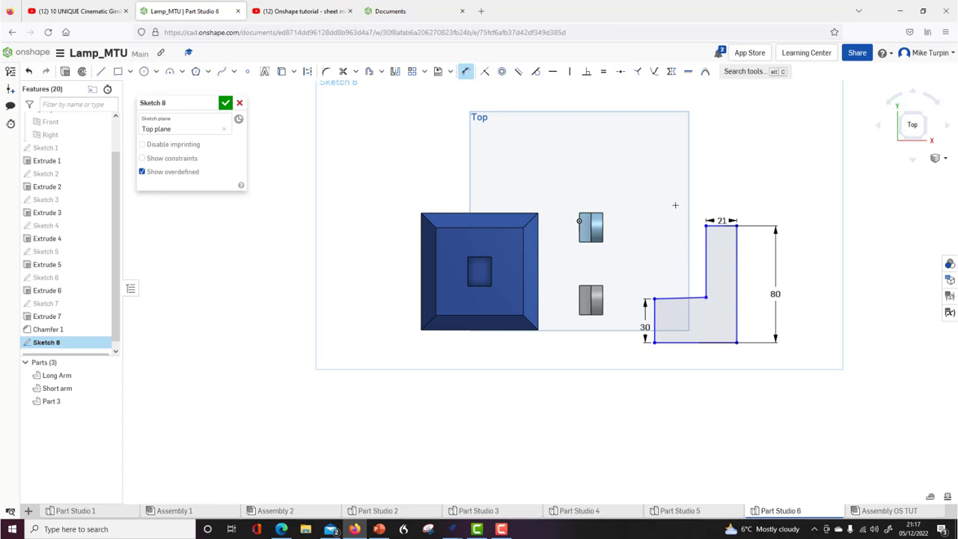
Raise the sloped line's upper corner and dimension the short vertical neck edge above it to 20 mm.
key("Escape")
mouse_move(706, 298)
left_mouse_down()
mouse_move(692, 276)
mouse_move(698, 256)
left_mouse_up()
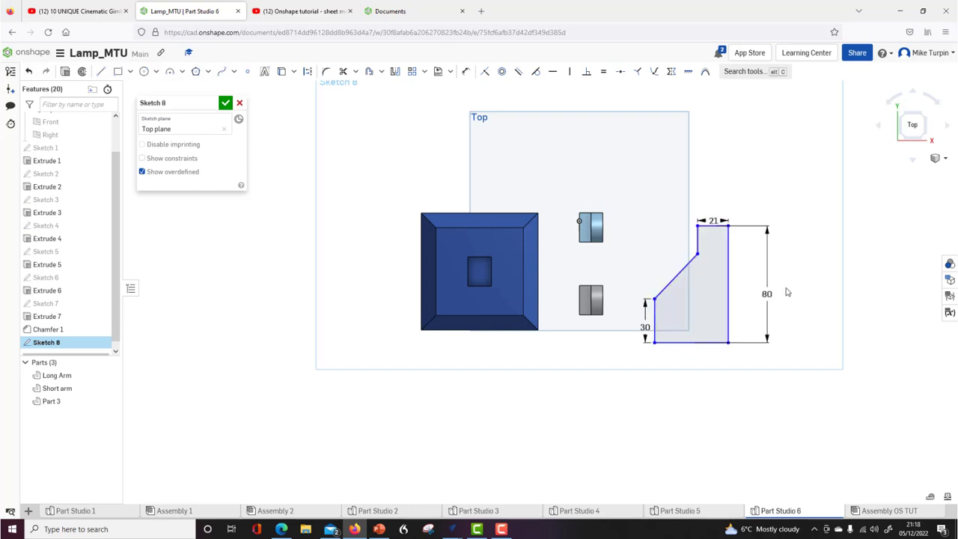
left_click(465, 71)
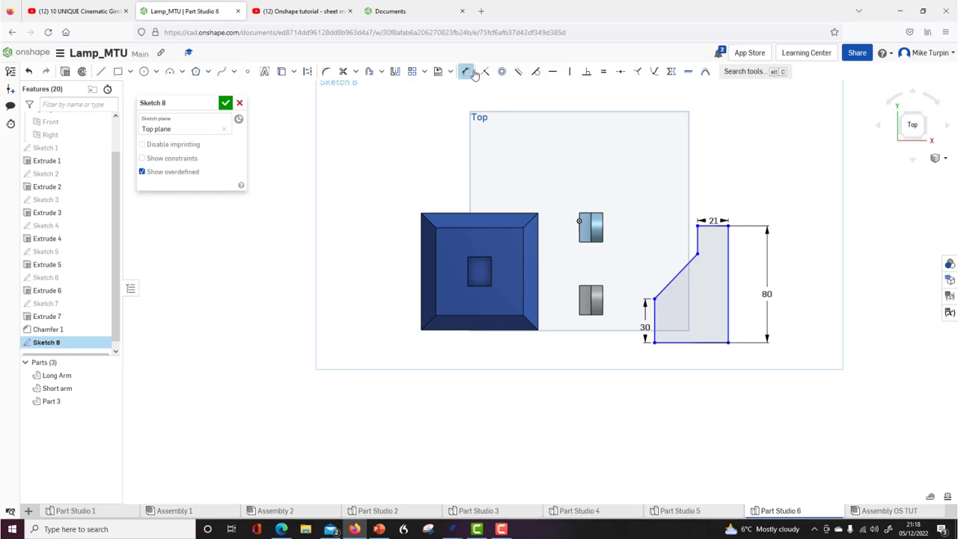
left_click(697, 244)
left_click(686, 240)
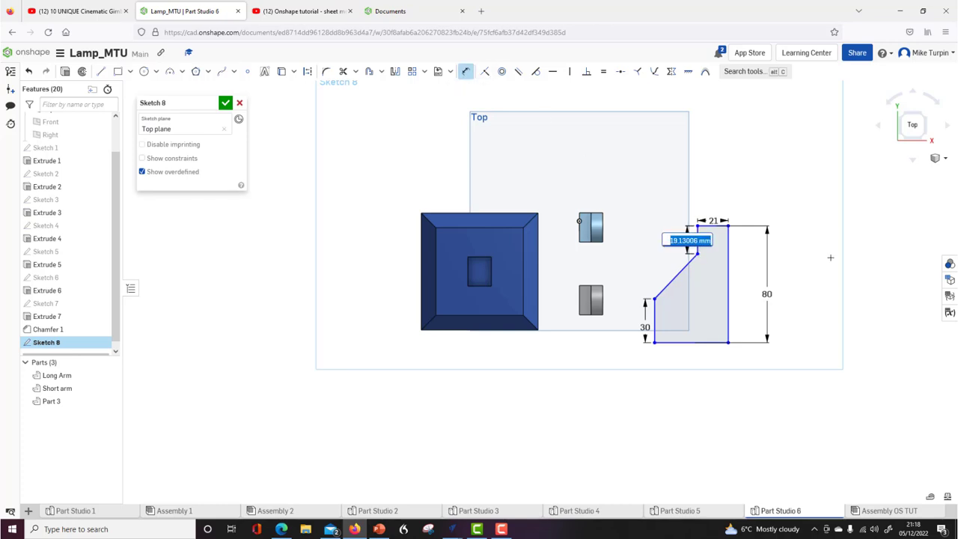
type("20")
key("Return")
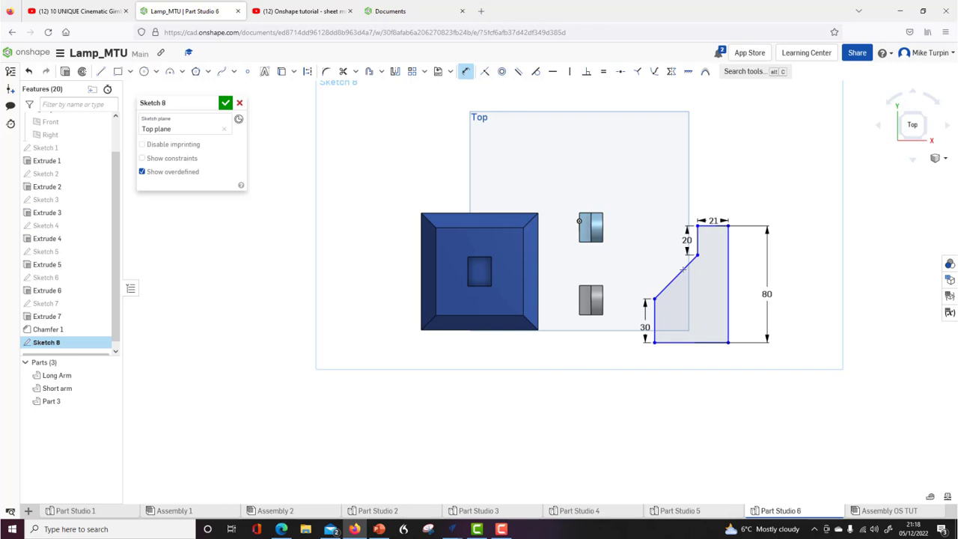
Dimension the angle between the lower left vertical edge and the sloped line to 130°.
left_click(655, 316)
left_click(674, 280)
left_click(692, 296)
type("130")
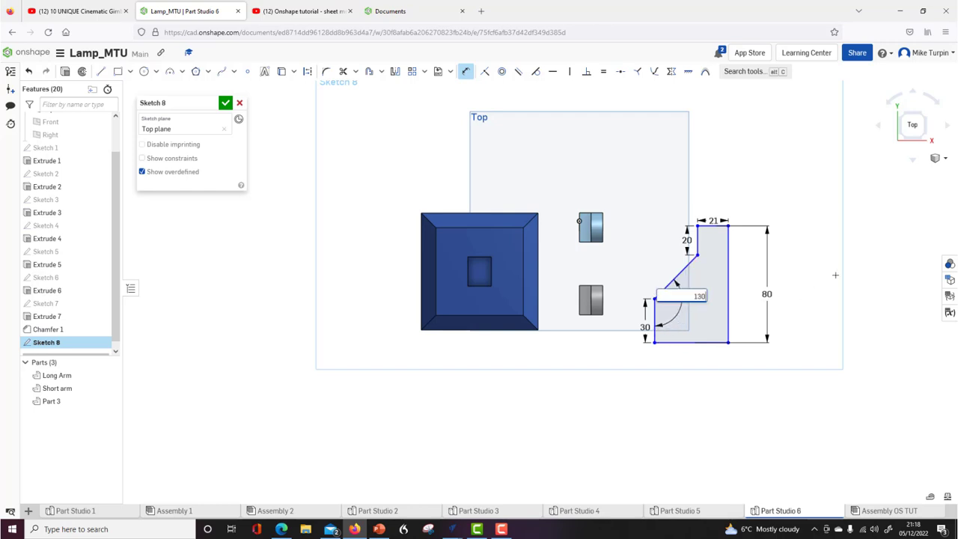
key("Return")
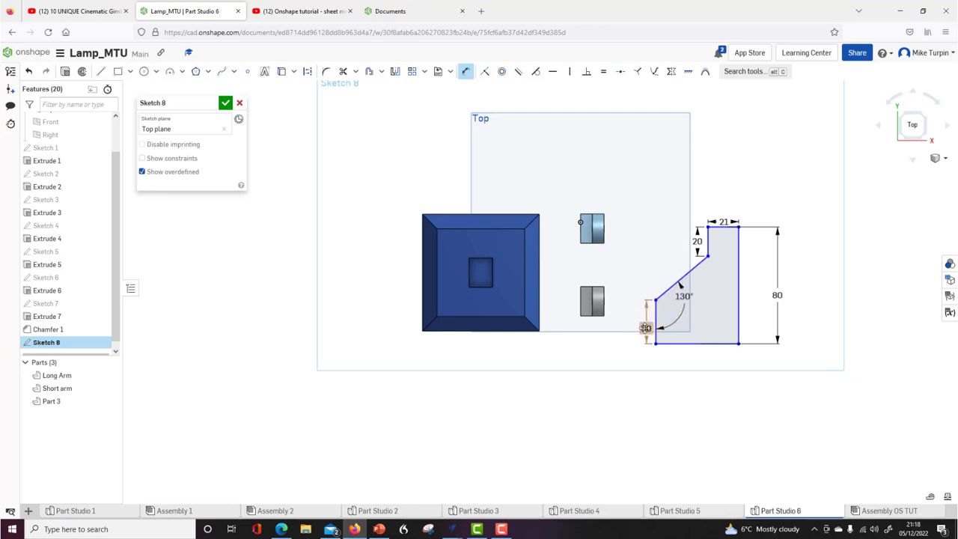
Change the lower left vertical edge to 40 mm and the top edge to 11 mm.
double_click(649, 303)
type("40")
key("Return")
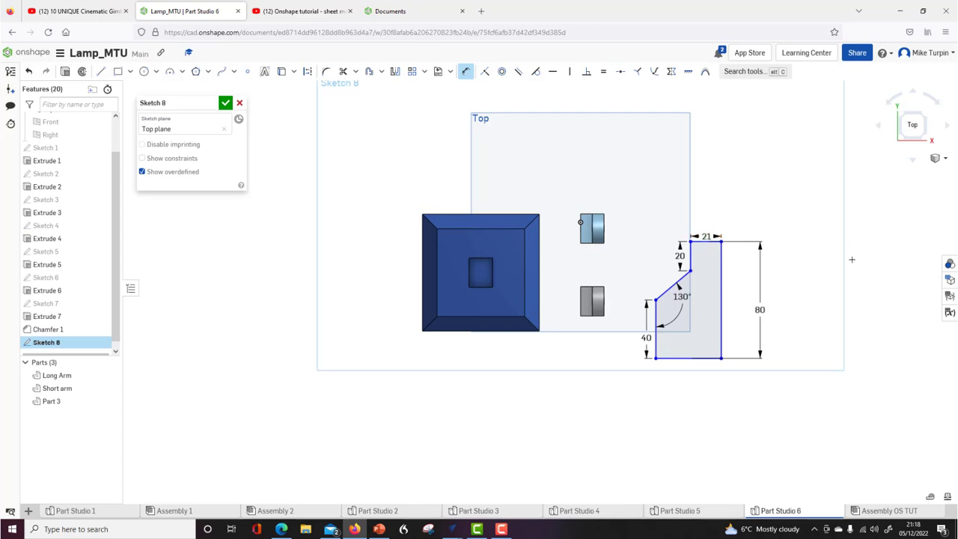
left_click(706, 236)
left_click(796, 291)
double_click(706, 235)
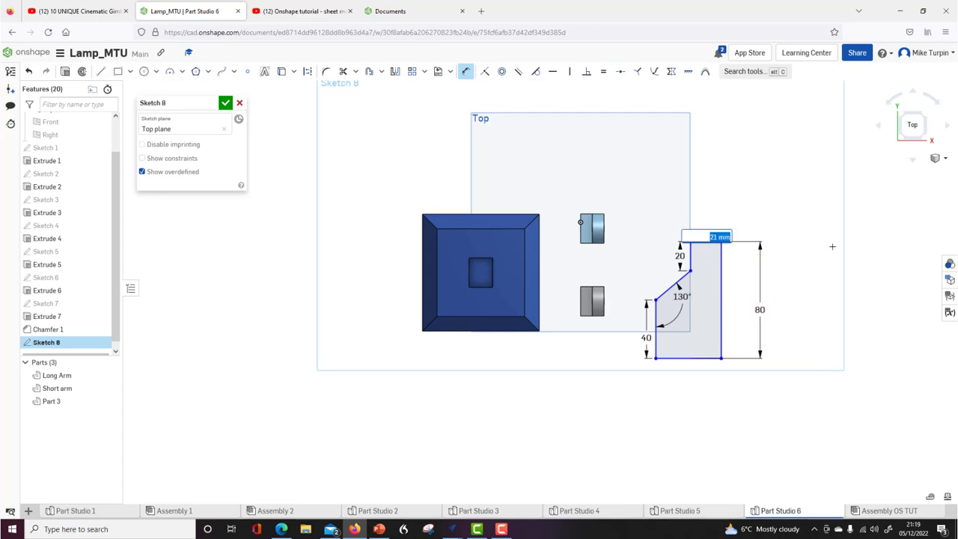
type("11")
key("Return")
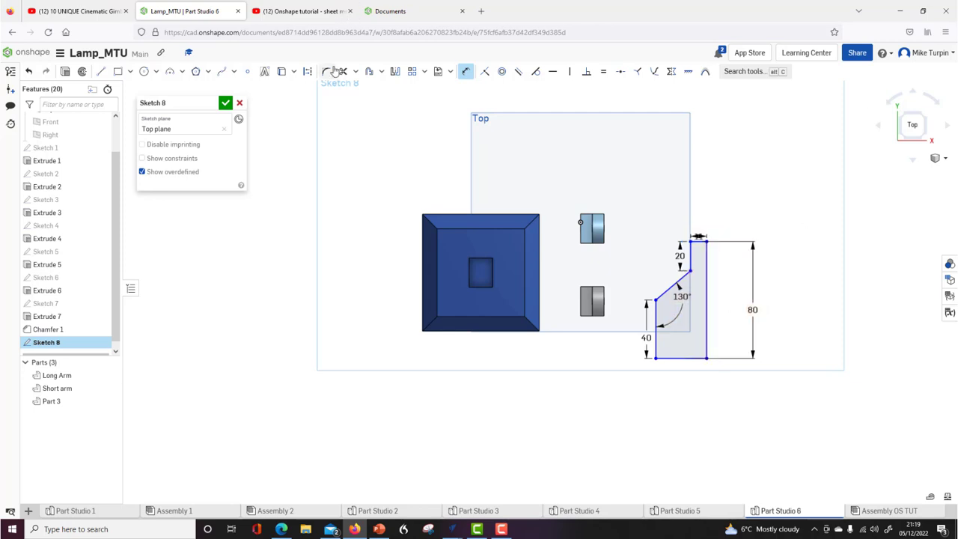
Mirror the top, neck, sloped, outer vertical and bottom lines about the profile's 80 mm vertical edge.
right_click(748, 189)
key("Escape")
scroll(691, 262, "up", 2)
scroll(692, 263, "down", 1)
left_click(395, 71)
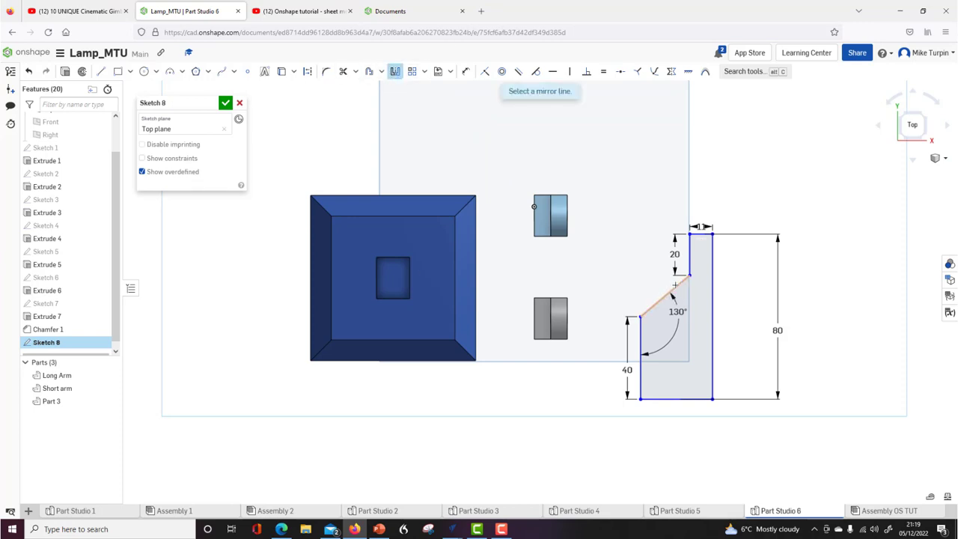
left_click(714, 315)
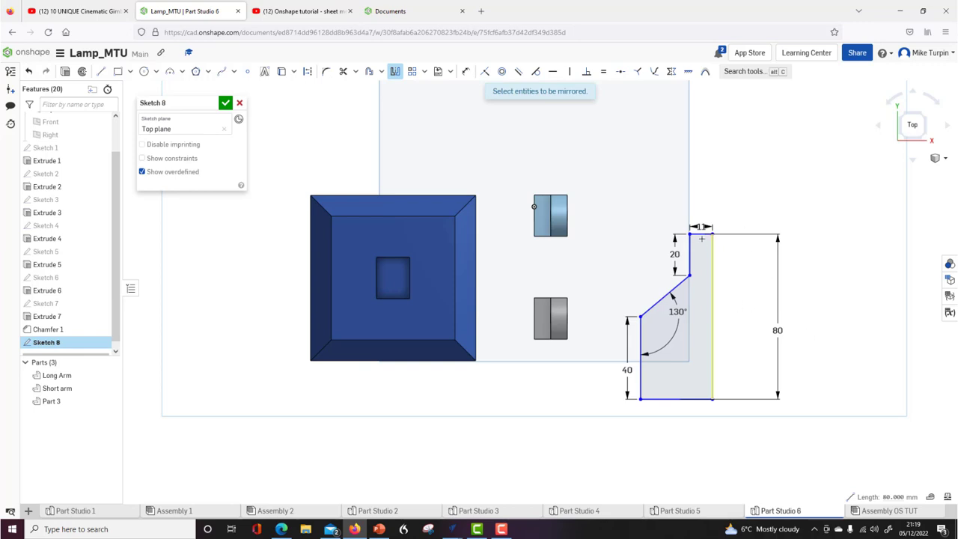
left_click(707, 234)
left_click(688, 260)
left_click(666, 294)
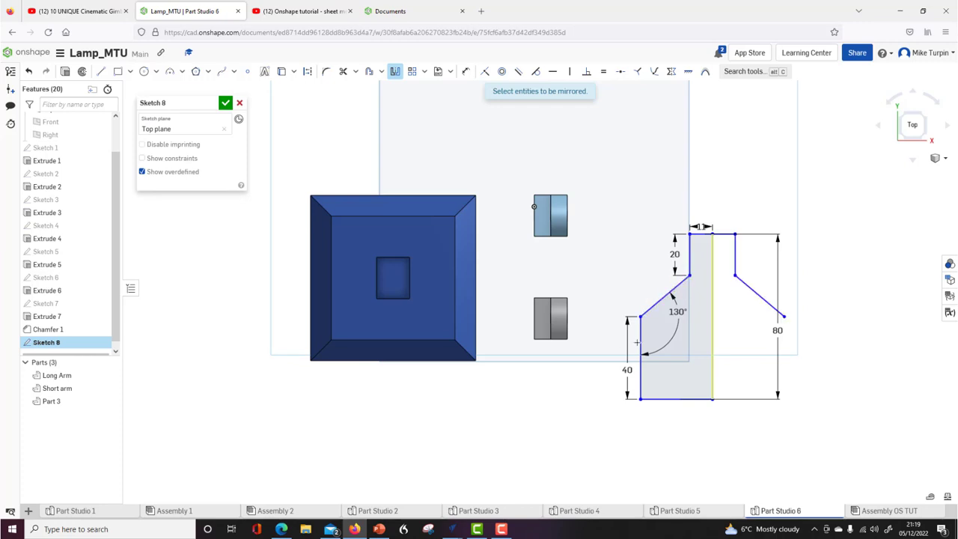
left_click(641, 344)
left_click(740, 389)
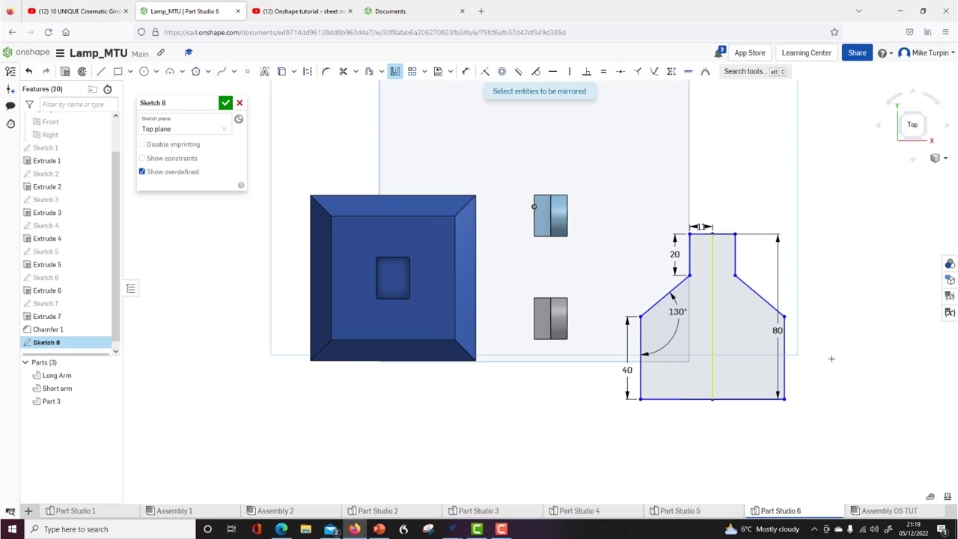
Finish the sketch and select its vertical centre line in a tilted view.
left_click(225, 104)
mouse_move(619, 394)
right_mouse_down()
mouse_move(604, 381)
mouse_move(621, 388)
right_mouse_up()
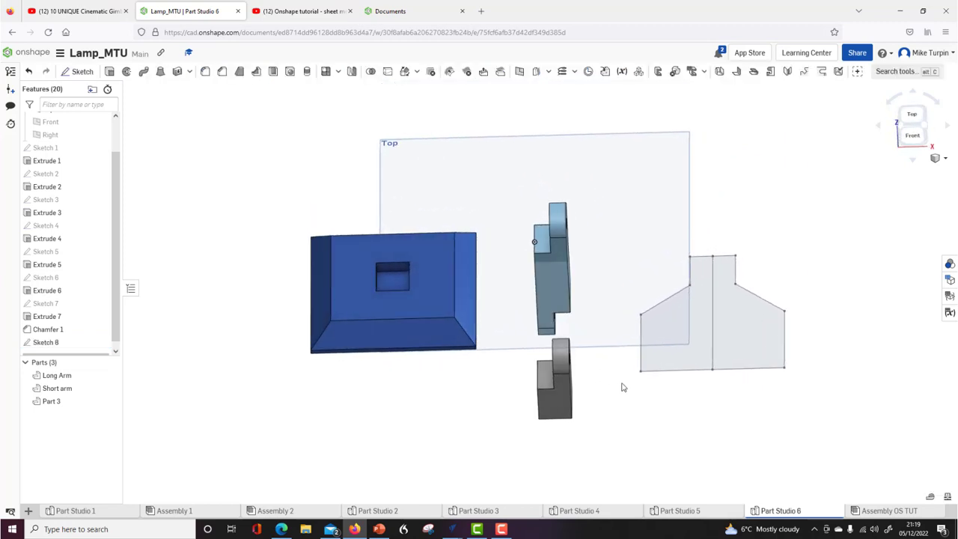
left_click(713, 328)
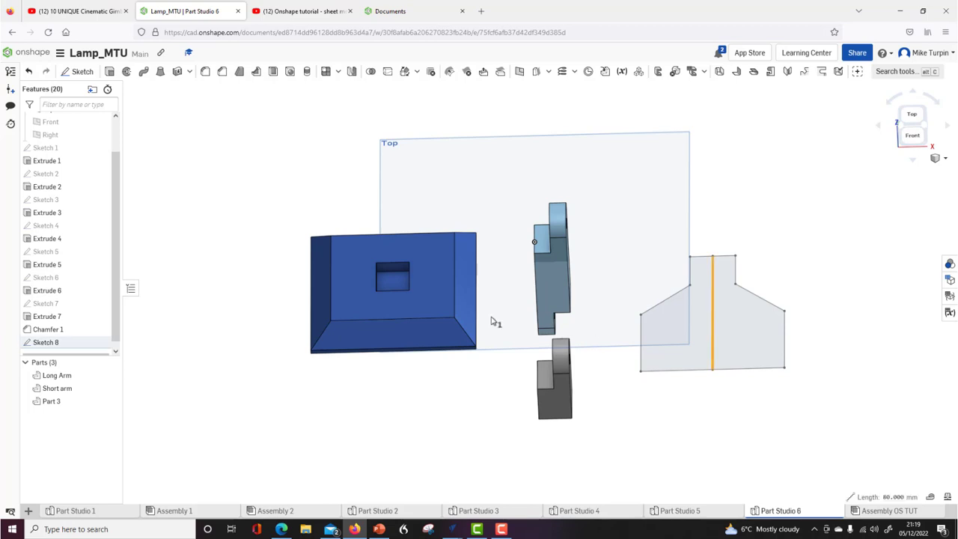
Edit Sketch 8, convert its vertical centre line to construction geometry and accept the sketch.
left_click(46, 343)
right_click(47, 343)
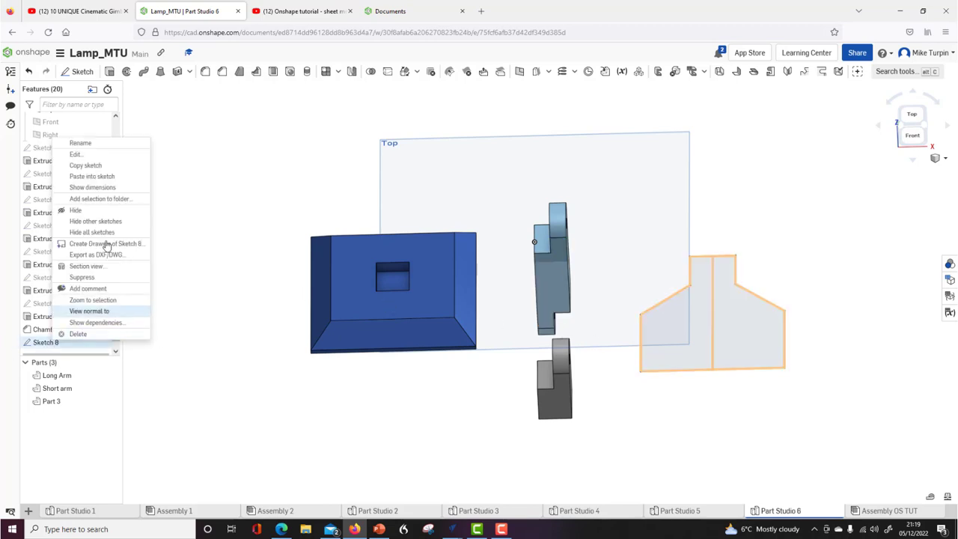
left_click(87, 154)
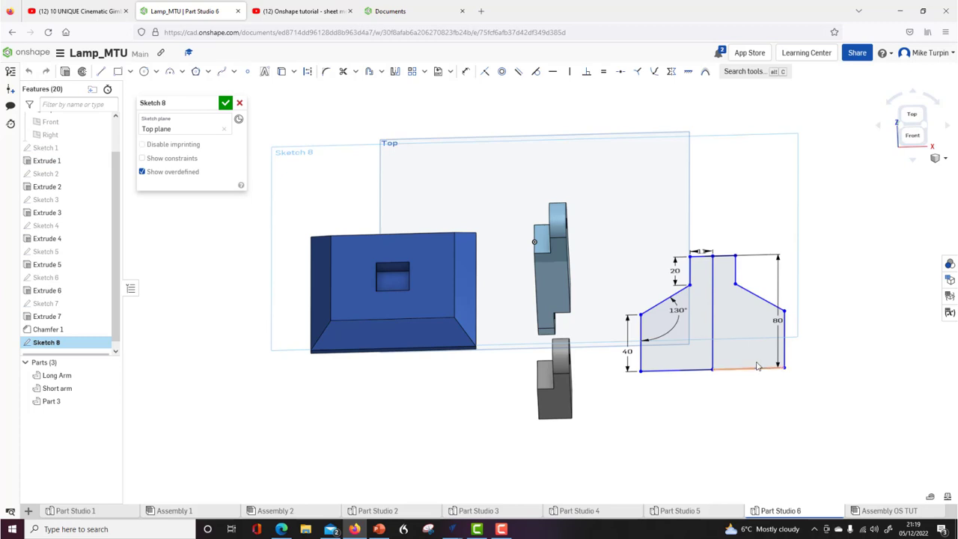
right_click(714, 342)
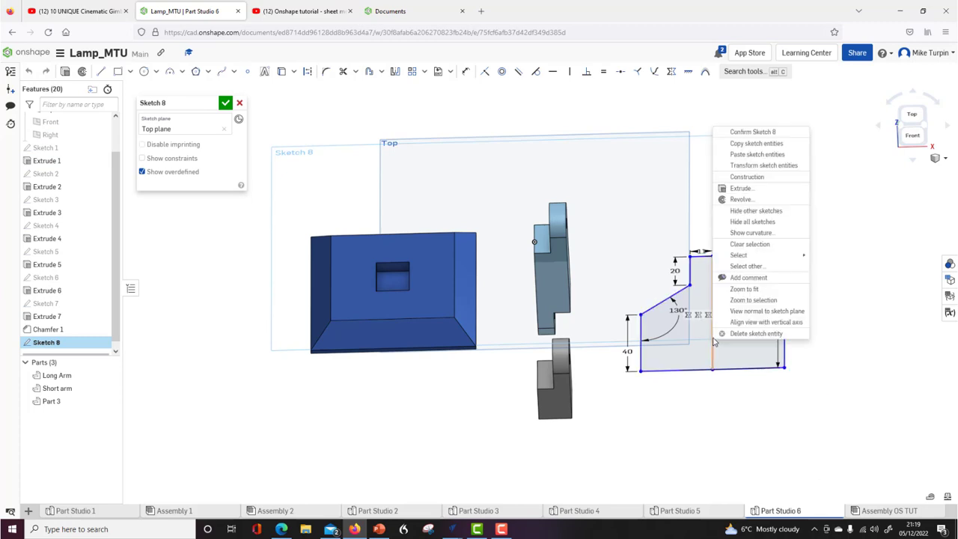
left_click(747, 178)
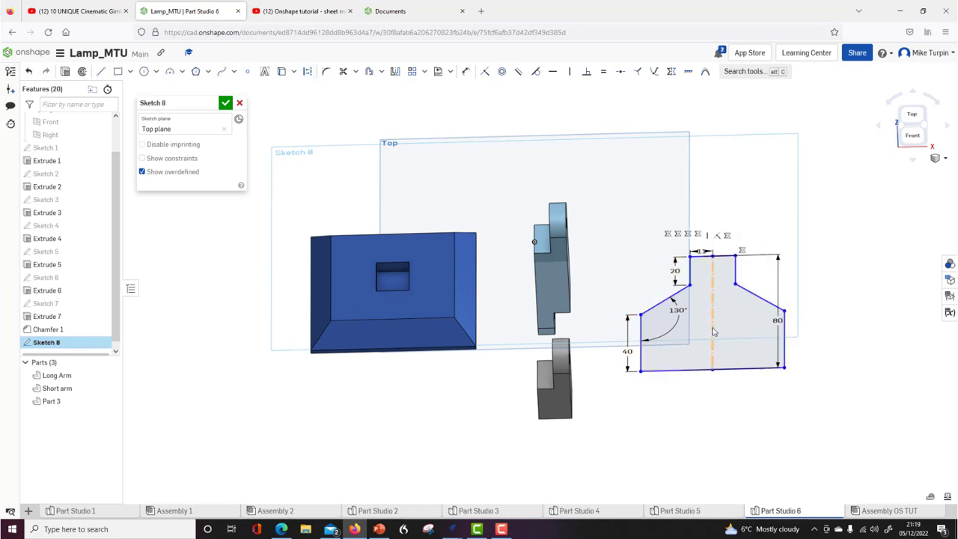
left_click(225, 103)
Create a sheet metal model by thickening the Sketch 8 profile with a thickness of 3 mm.
right_click_drag(683, 456, 662, 449)
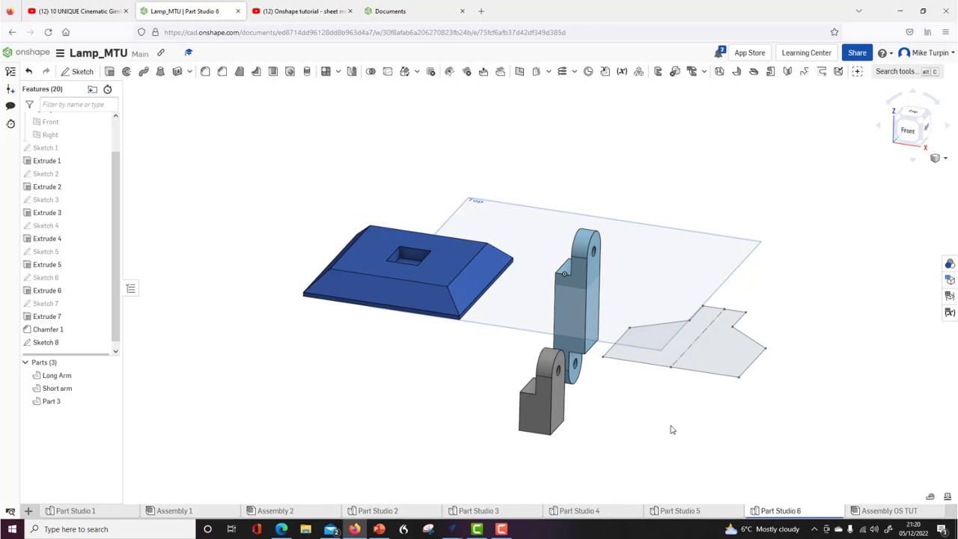
left_click(720, 73)
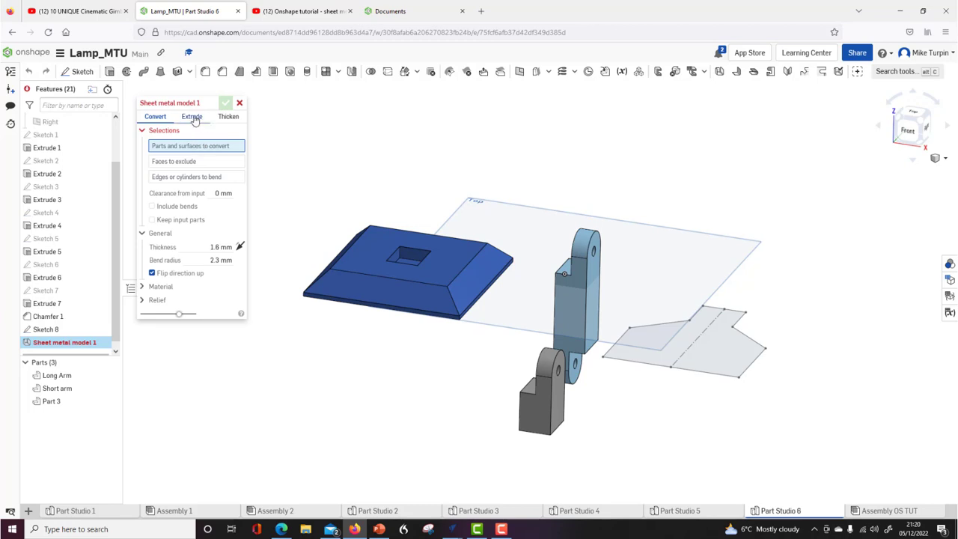
left_click(227, 117)
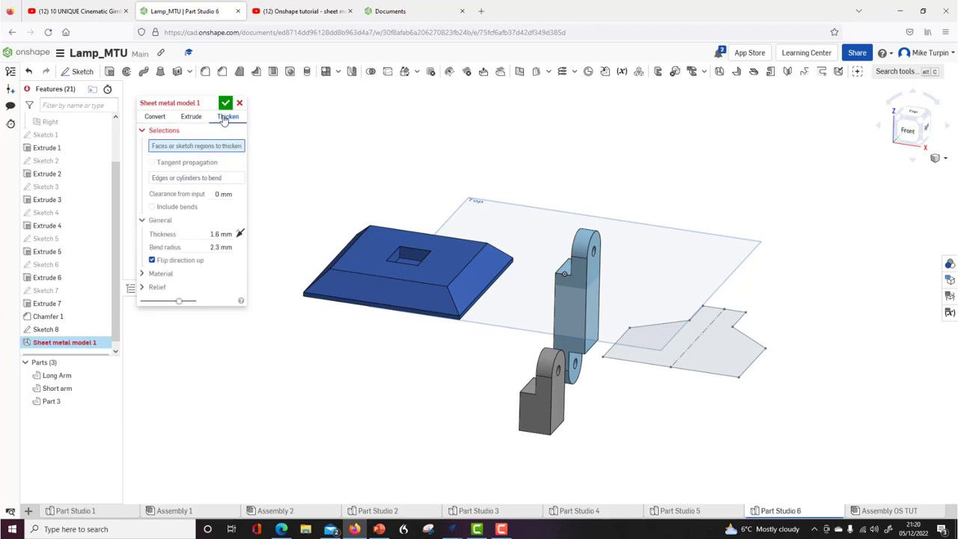
left_click(641, 351)
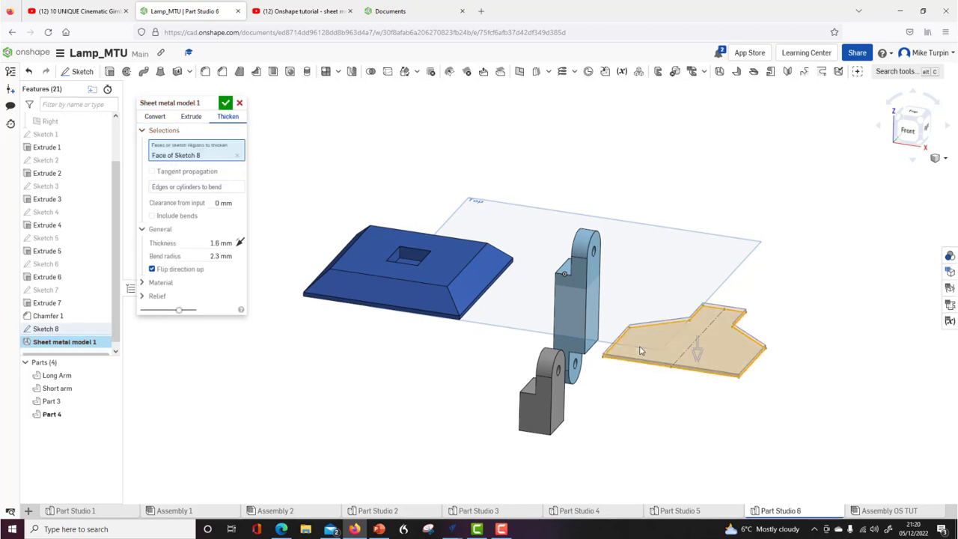
left_click(204, 243)
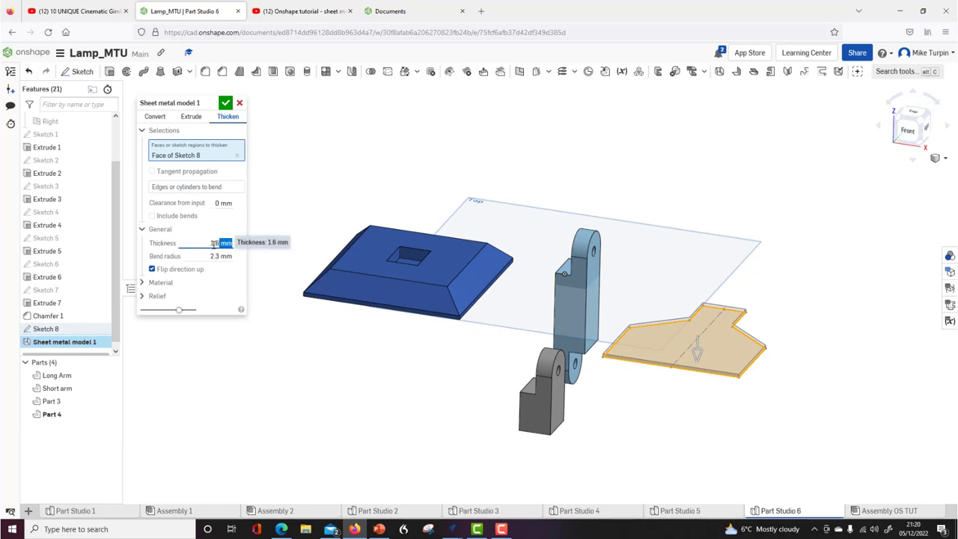
type("3")
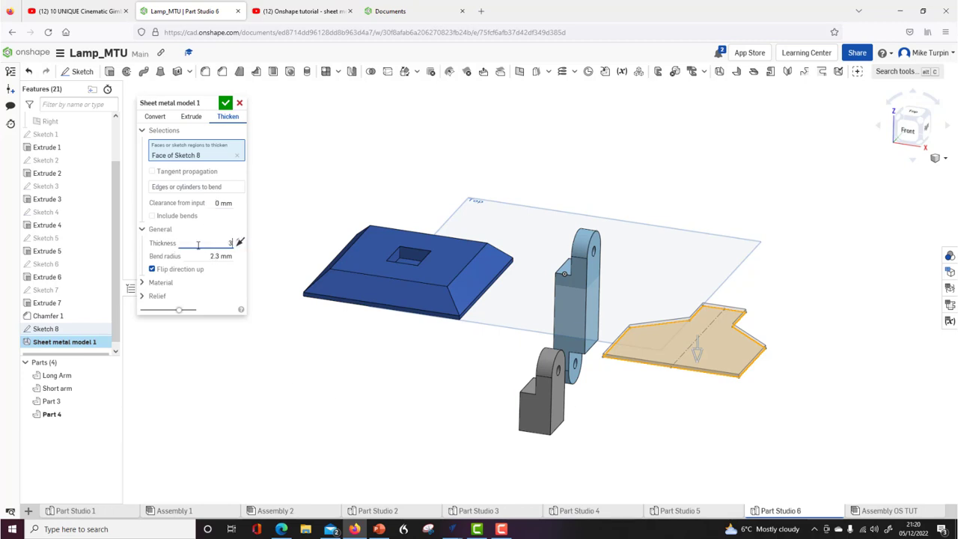
key("Return")
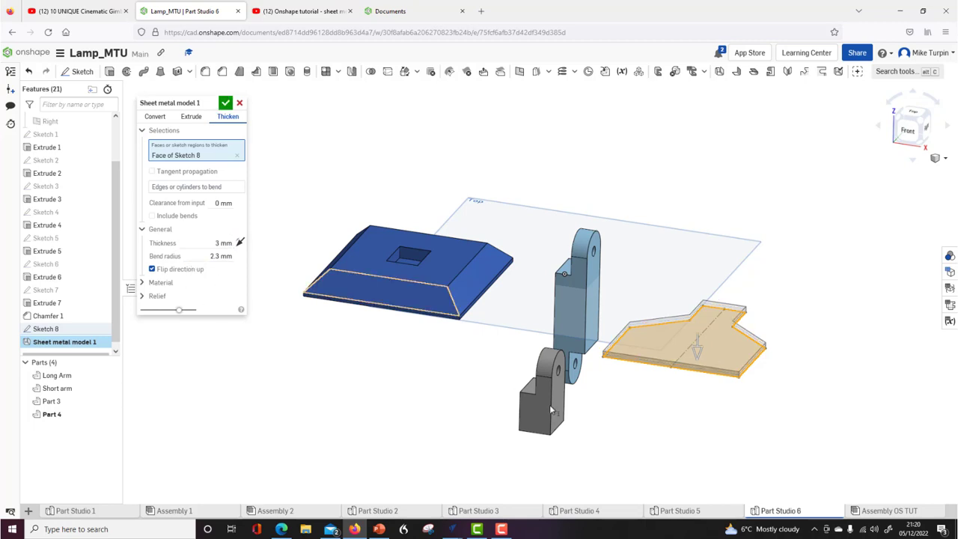
middle_click_drag(677, 417, 696, 426)
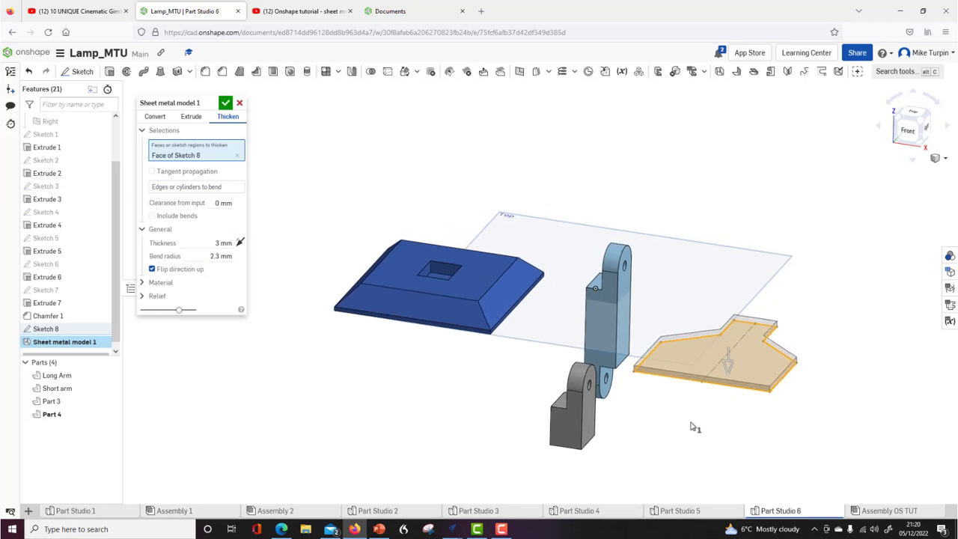
left_click(226, 103)
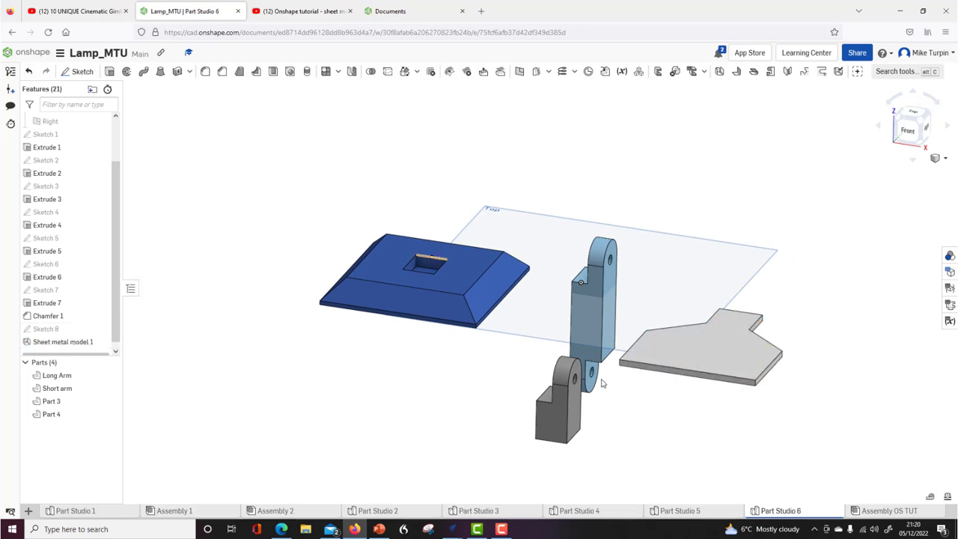
Start a sheet metal flange on the plate's left sloped edge with a distance of 45 mm.
right_click_drag(701, 409, 717, 420)
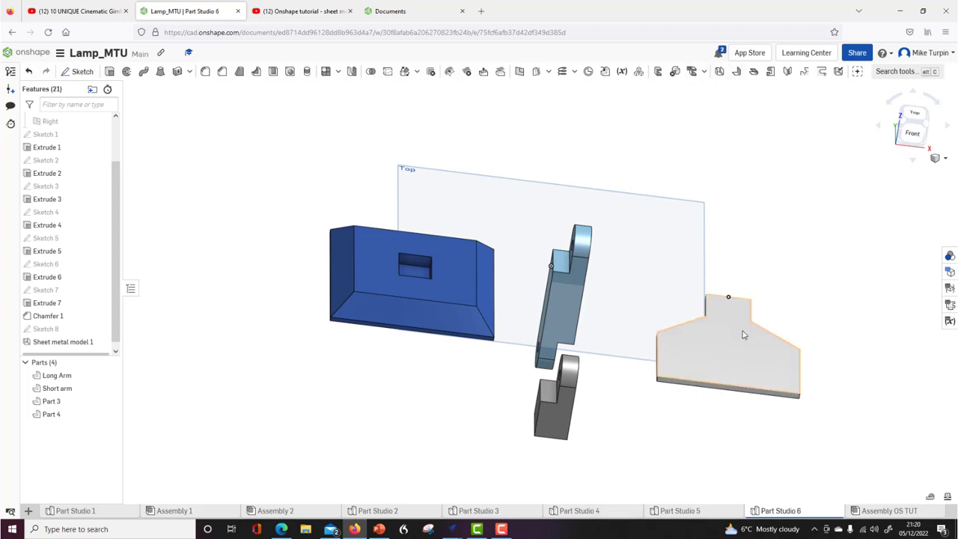
left_click(737, 73)
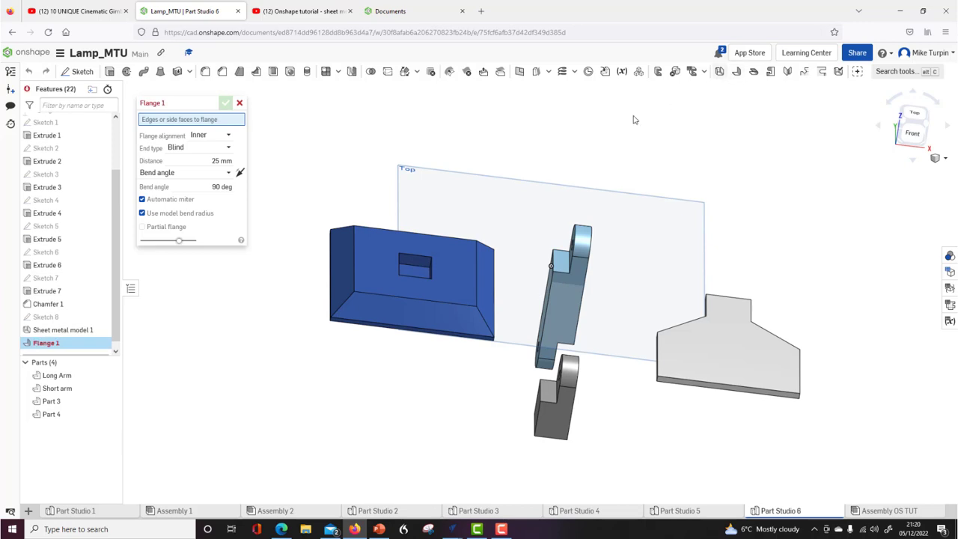
left_click(671, 332)
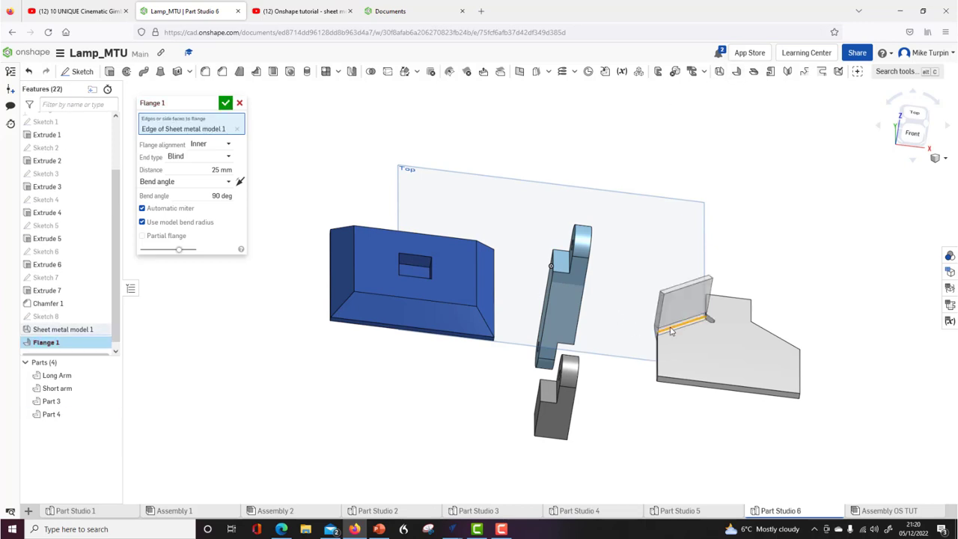
left_click(215, 170)
type("45")
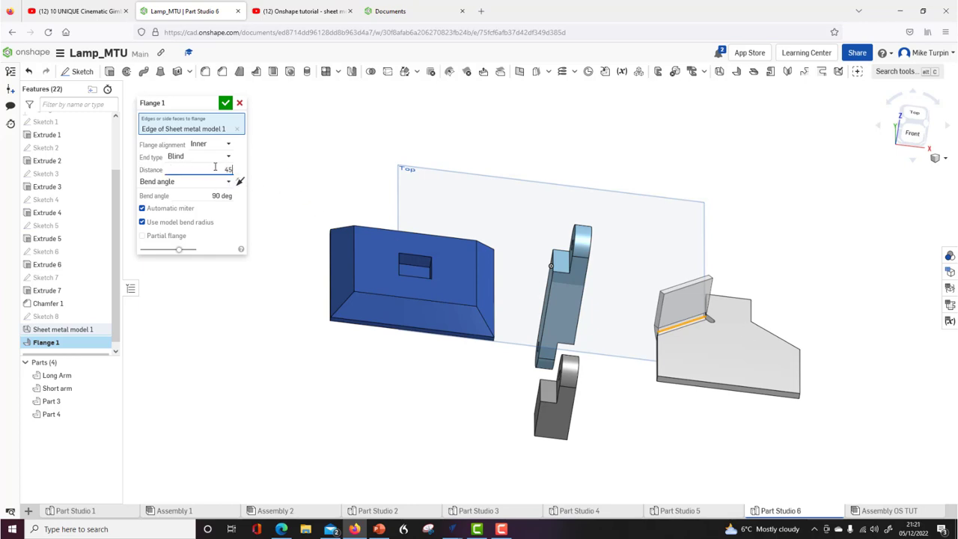
key("Return")
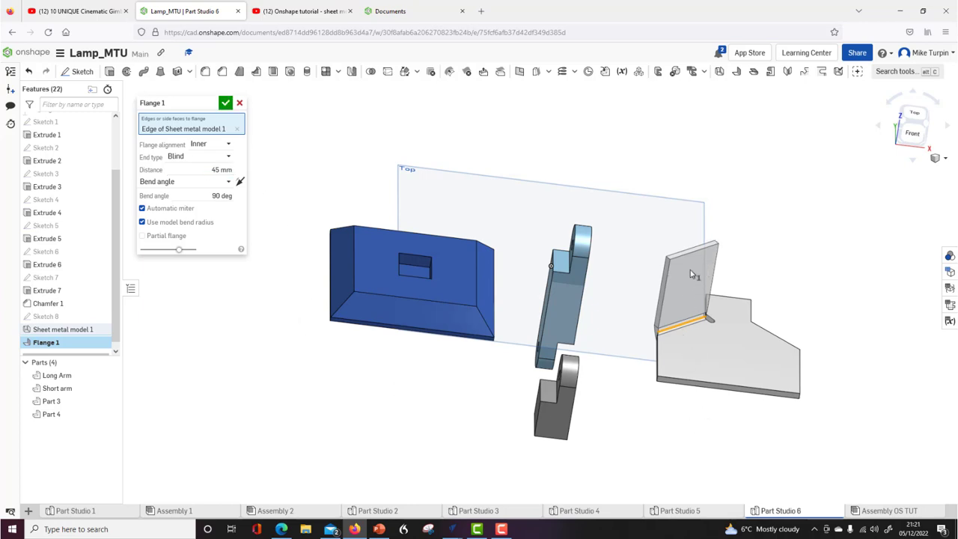
Try a flange distance of 20 mm, set it to 30 mm and accept the flange.
left_click(213, 171)
type("20mm")
key("Return")
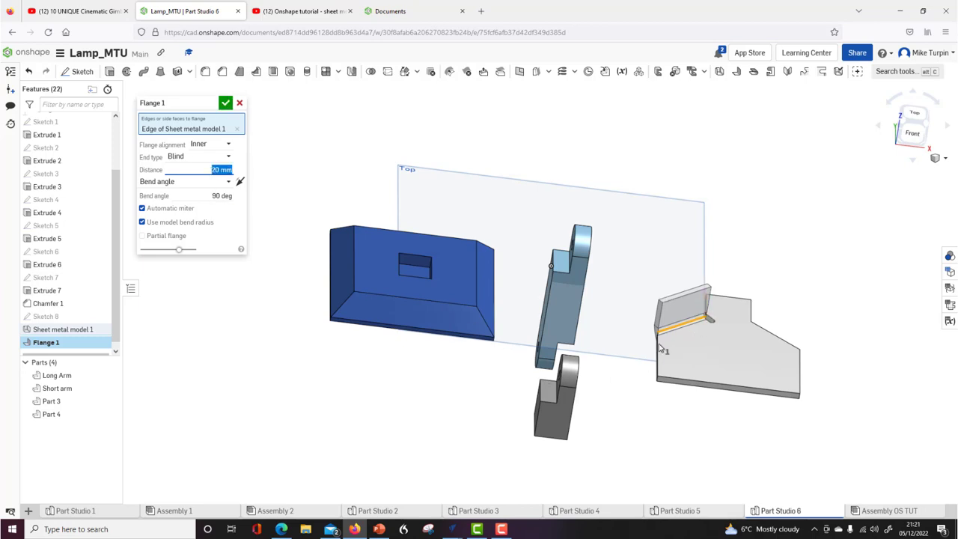
double_click(216, 170)
left_click(226, 107)
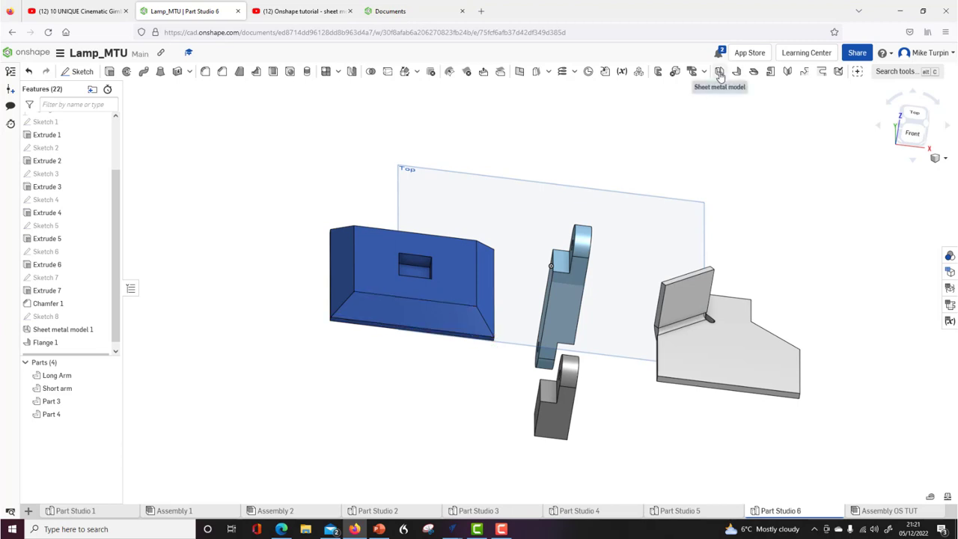
Edit Flange 1 to add the plate's right sloped edge and both outer side edges, and accept it.
right_click(45, 345)
left_click(84, 365)
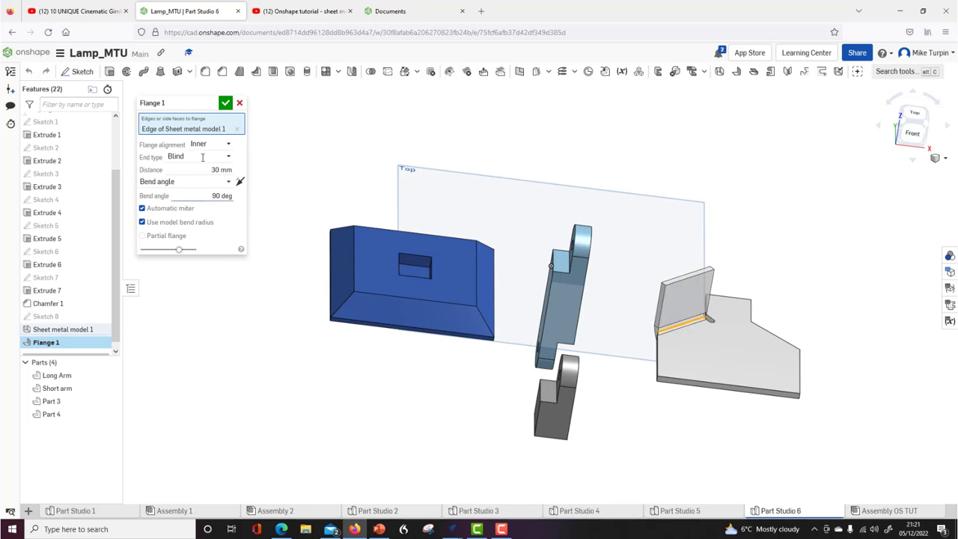
left_click(767, 332)
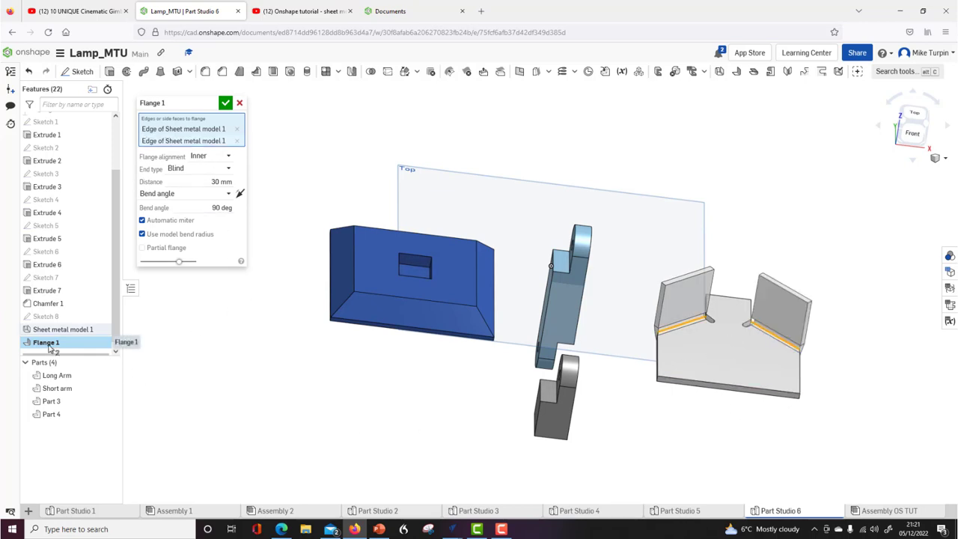
left_click(800, 372)
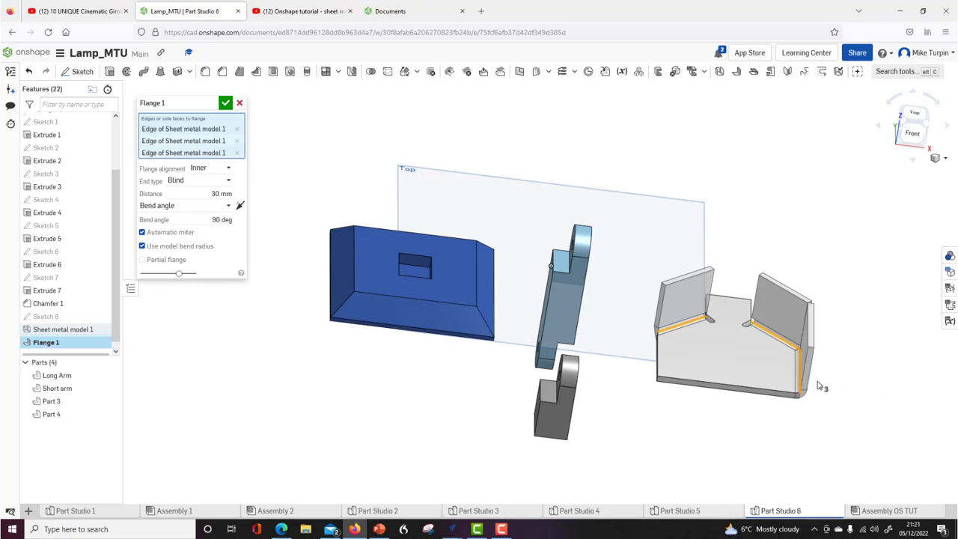
left_click(659, 361)
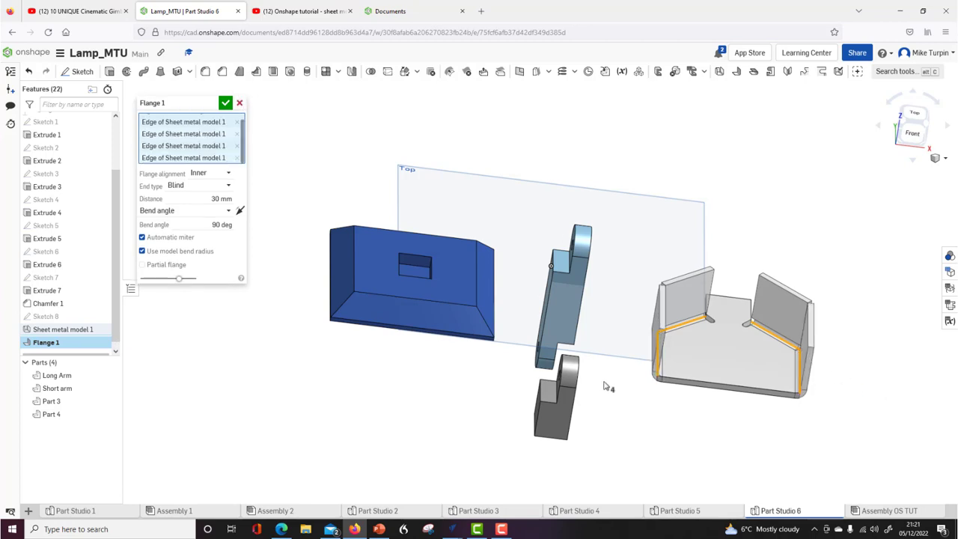
right_click_drag(640, 405, 573, 439)
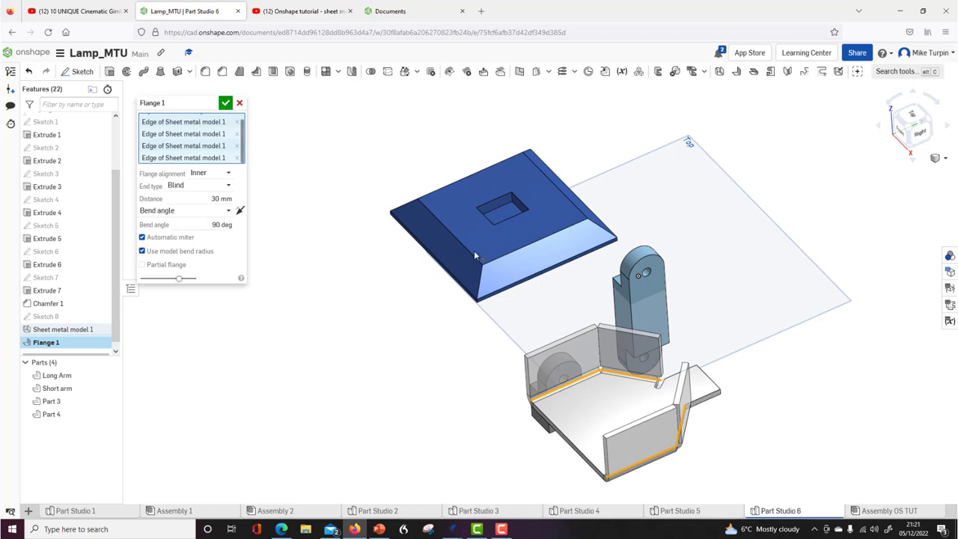
left_click(226, 105)
Show the part appearances and rename the sheet metal part, Part 4, as "shade".
right_click_drag(397, 404, 648, 474)
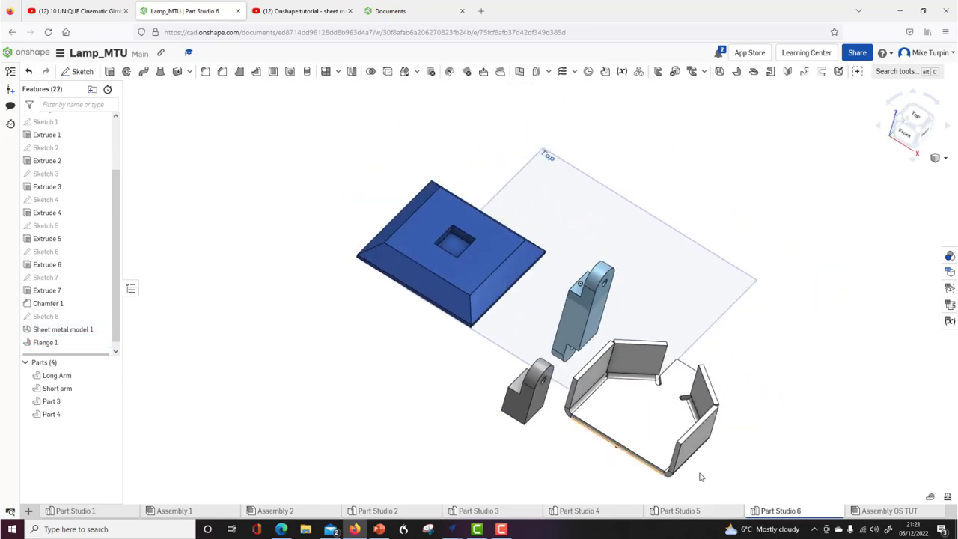
right_click_drag(752, 418, 641, 358)
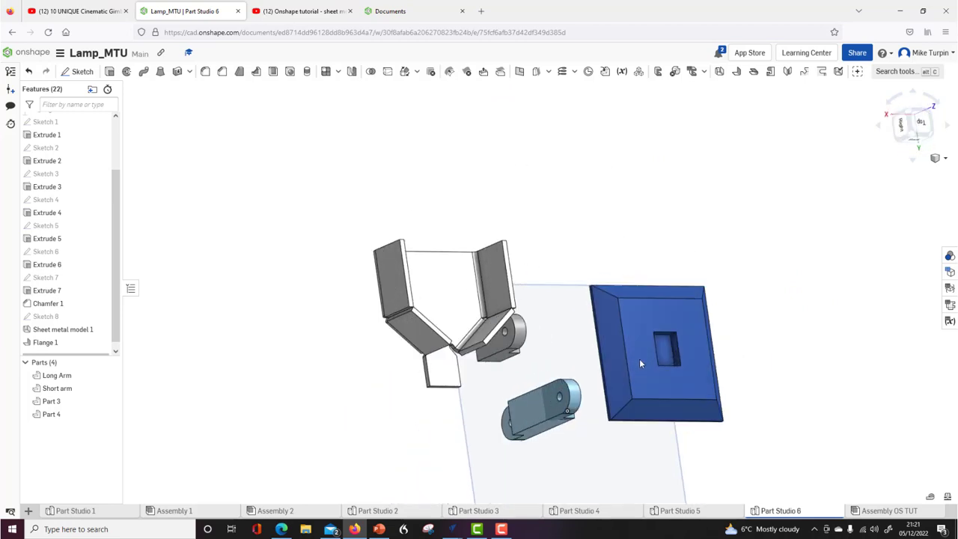
right_click_drag(370, 385, 419, 367)
left_click(949, 256)
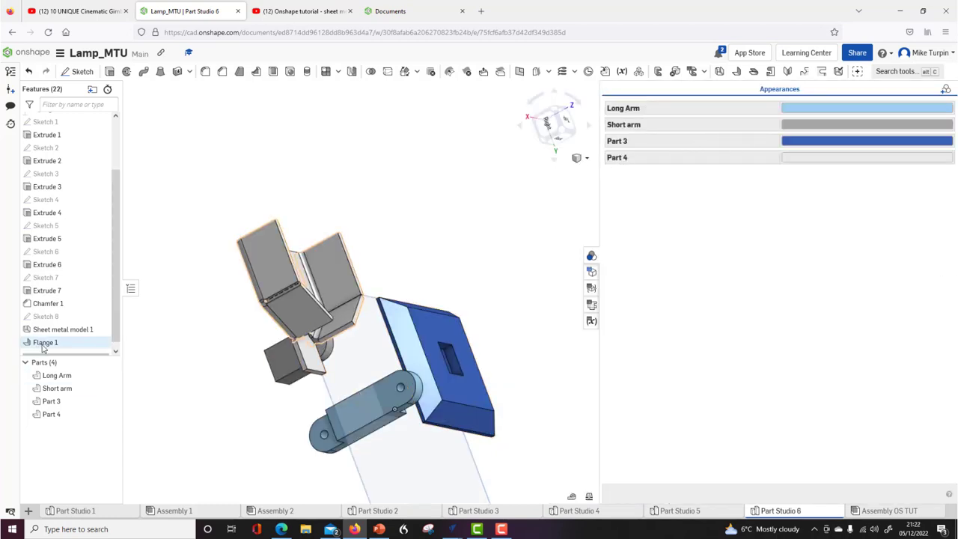
right_click(55, 414)
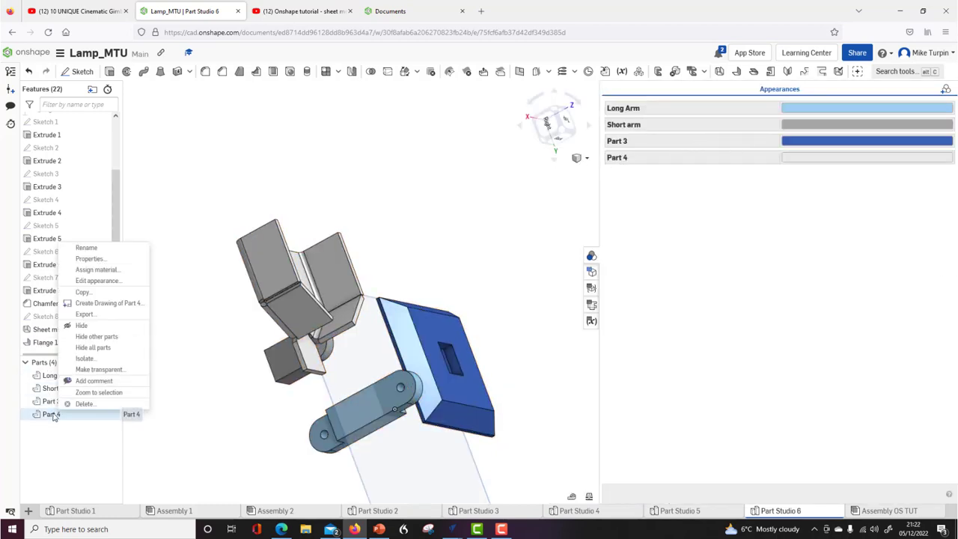
left_click(97, 248)
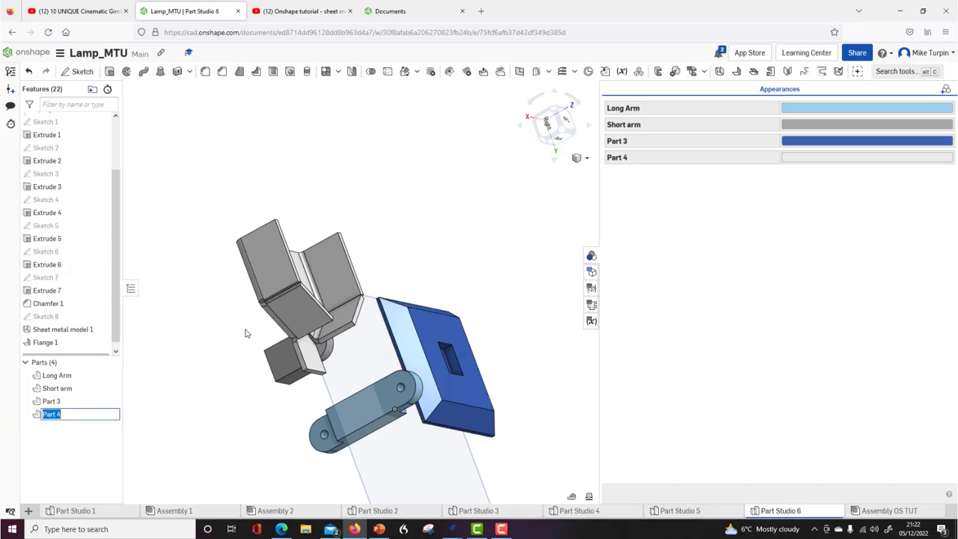
type("shade")
key("Return")
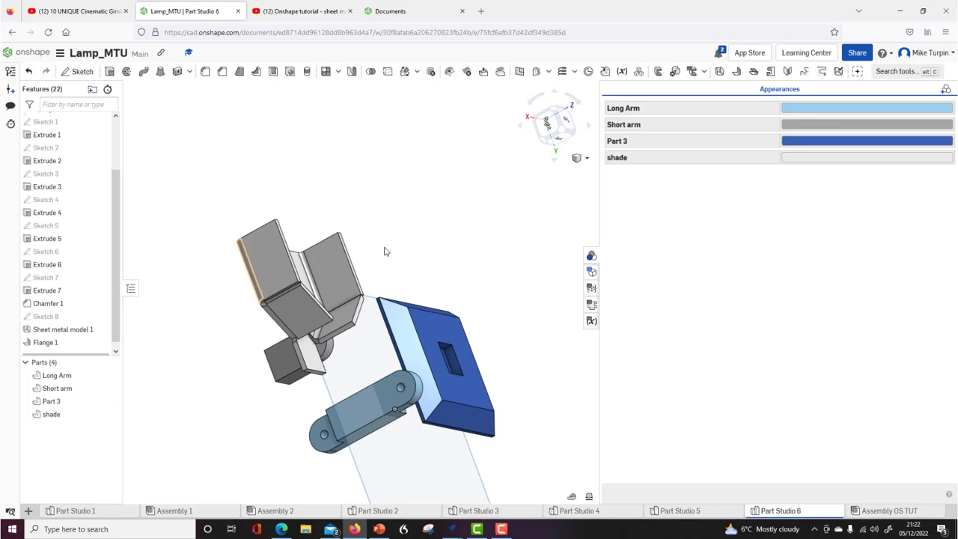
Colour the shade part orange (F88701) and close the part appearances.
left_click(809, 158)
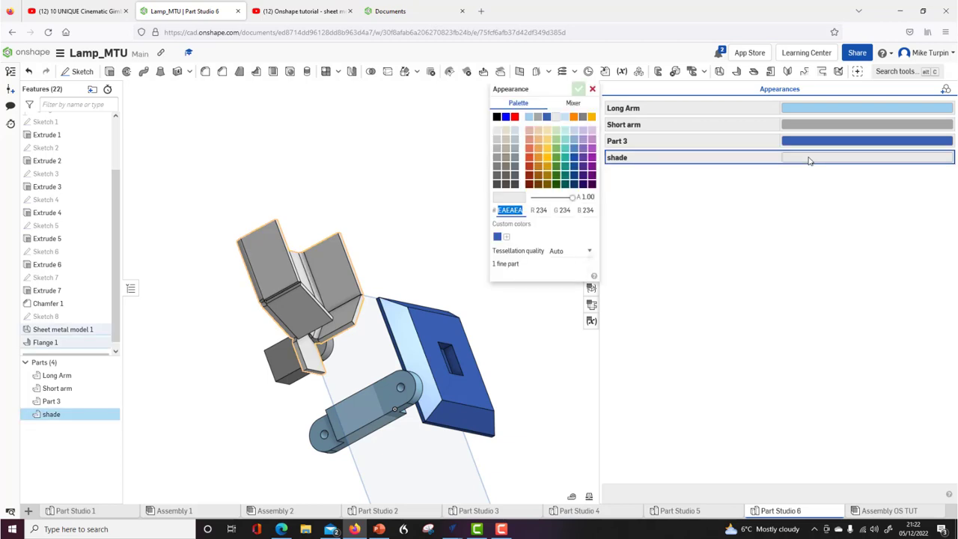
left_click(574, 118)
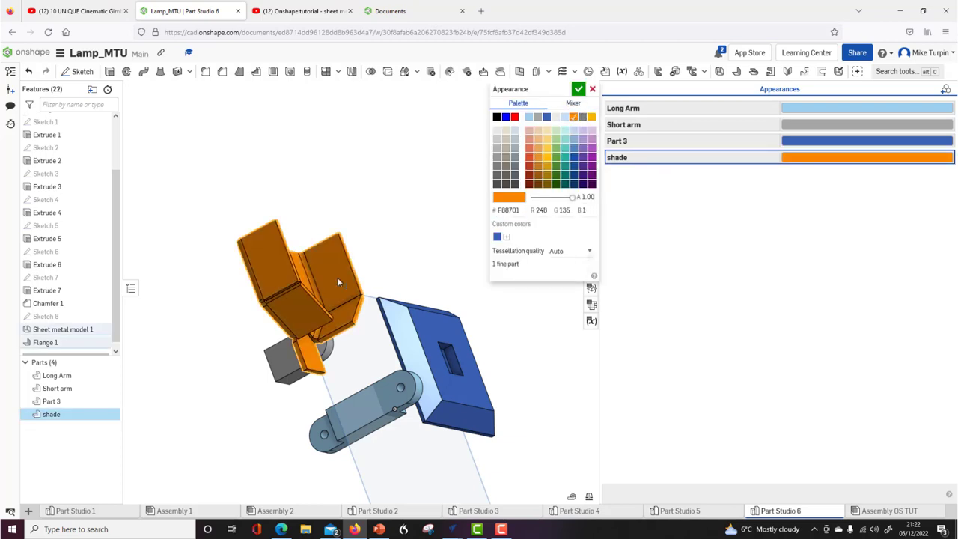
left_click(576, 89)
mouse_move(467, 274)
right_mouse_down()
mouse_move(445, 244)
mouse_move(410, 246)
mouse_move(431, 223)
mouse_move(472, 220)
mouse_move(504, 237)
mouse_move(451, 272)
right_mouse_up()
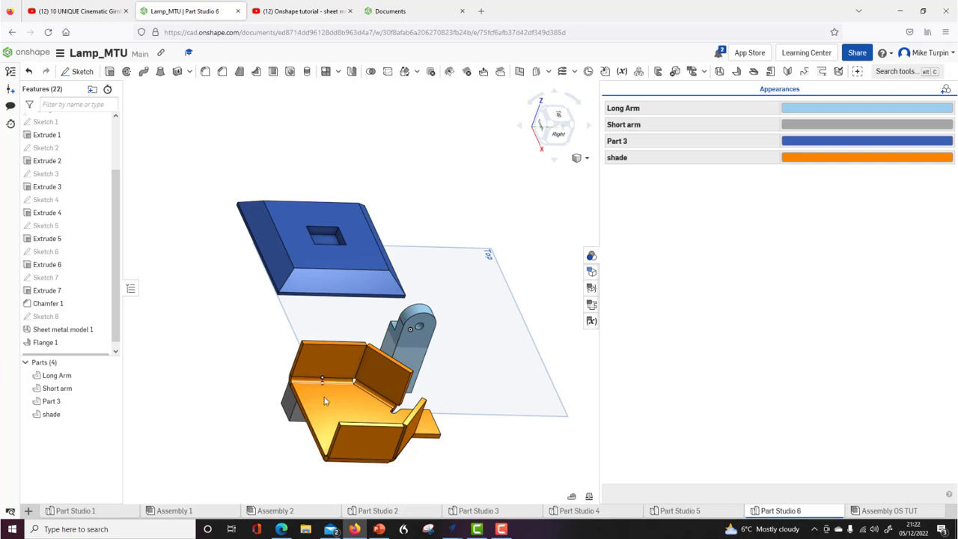
left_click(591, 256)
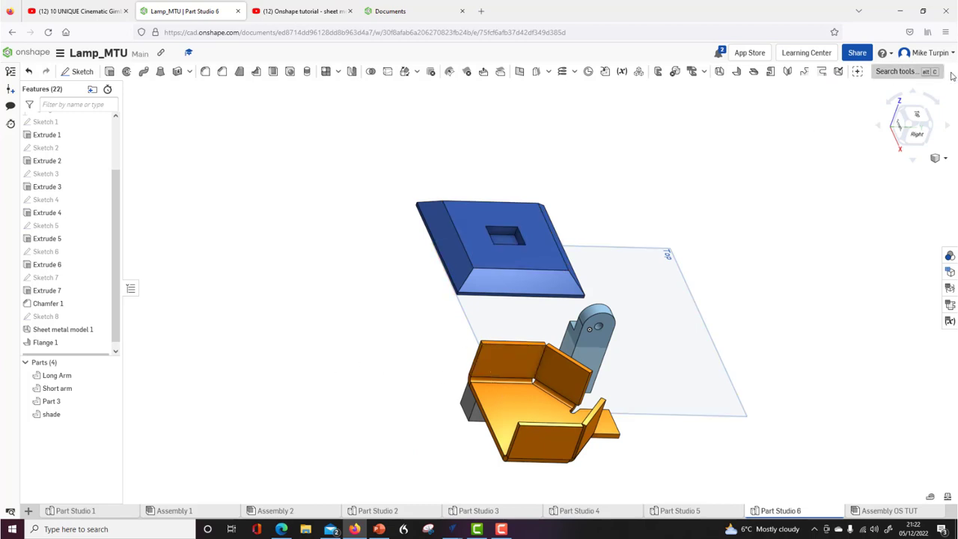
left_click(913, 114)
middle_click_drag(708, 315, 679, 202)
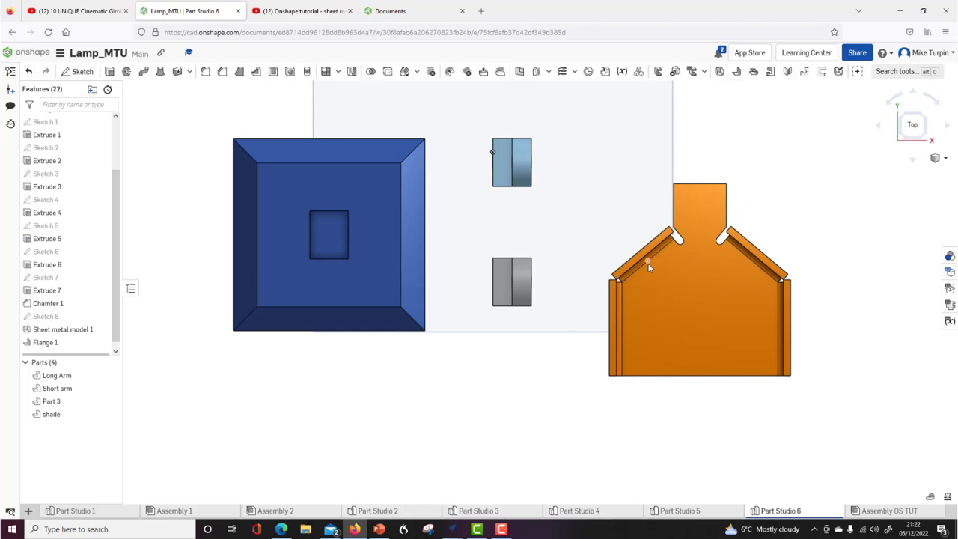
right_click_drag(831, 284, 799, 236)
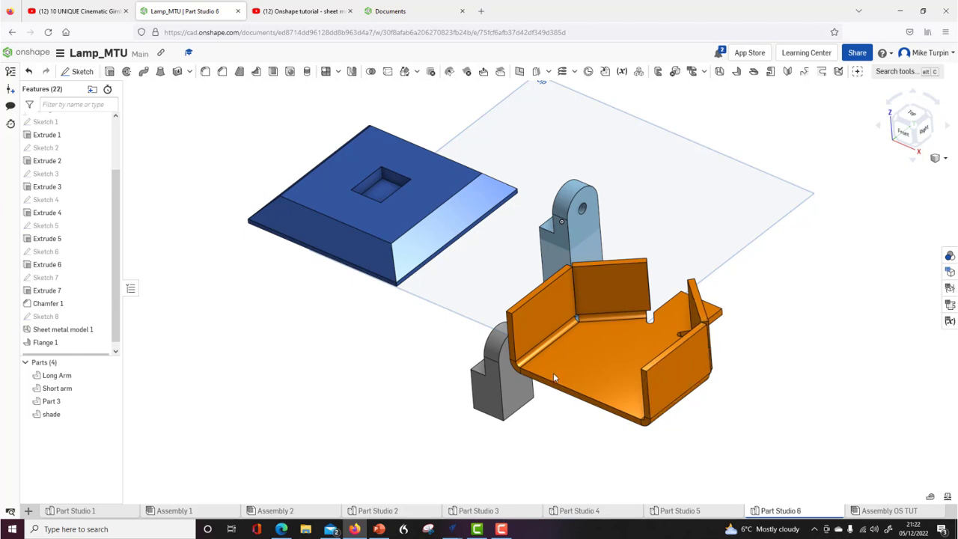
right_click_drag(623, 378, 670, 449)
right_click_drag(713, 447, 668, 445)
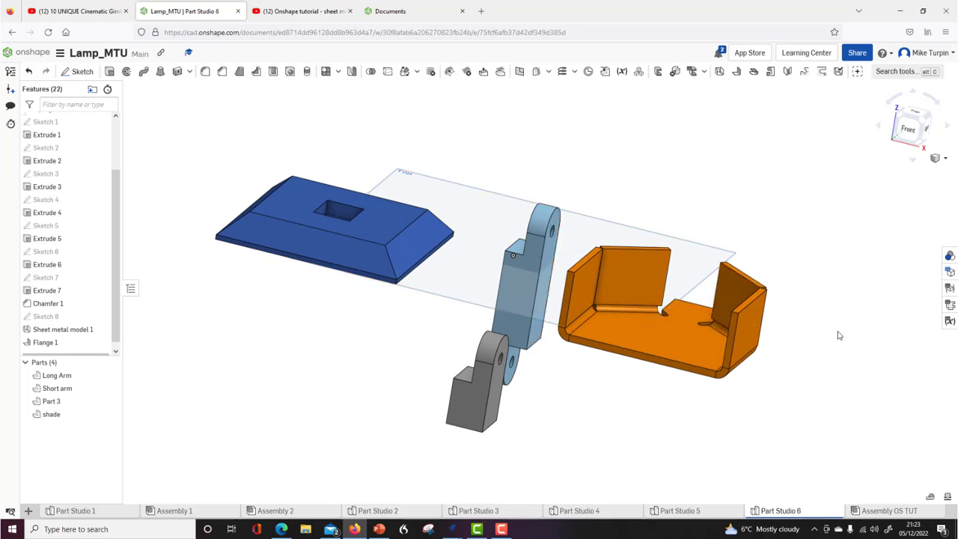
left_click(549, 73)
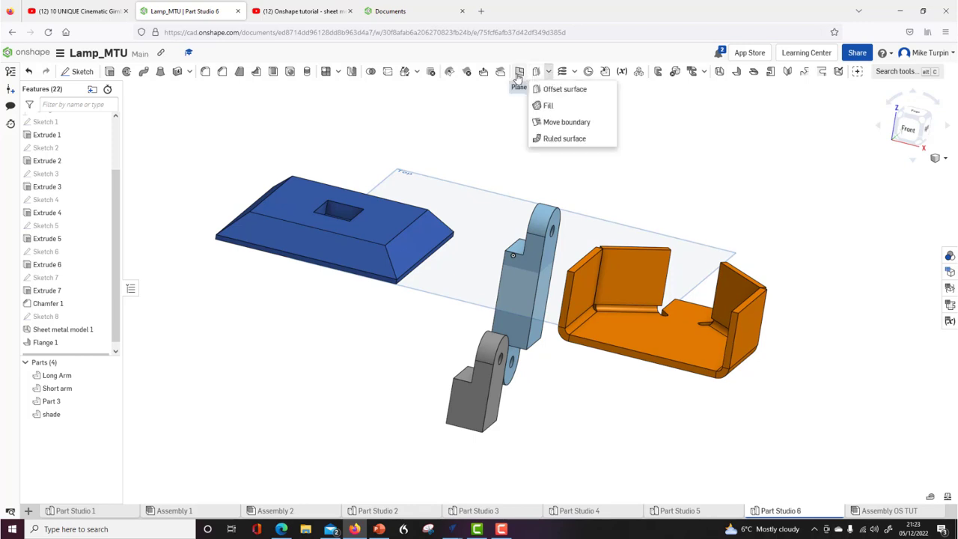
left_click(518, 75)
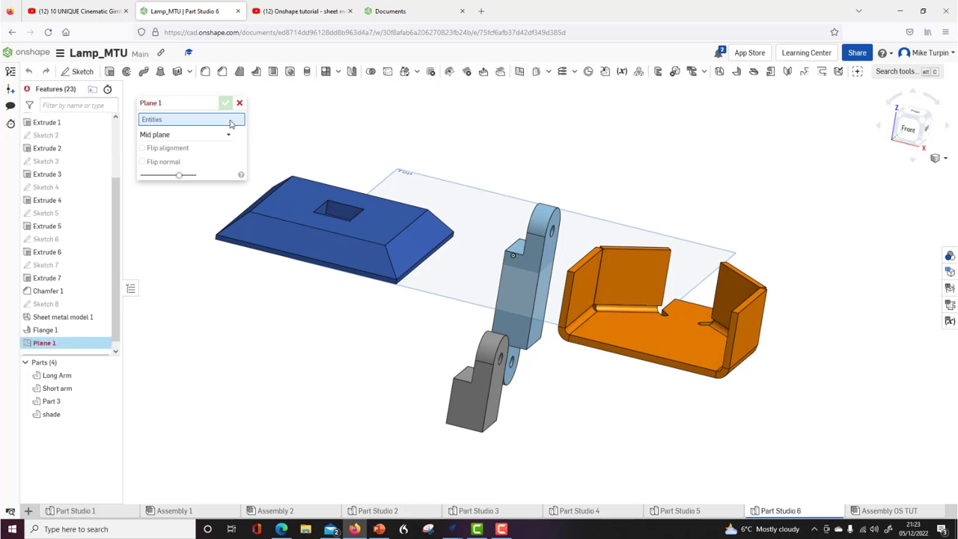
left_click(240, 104)
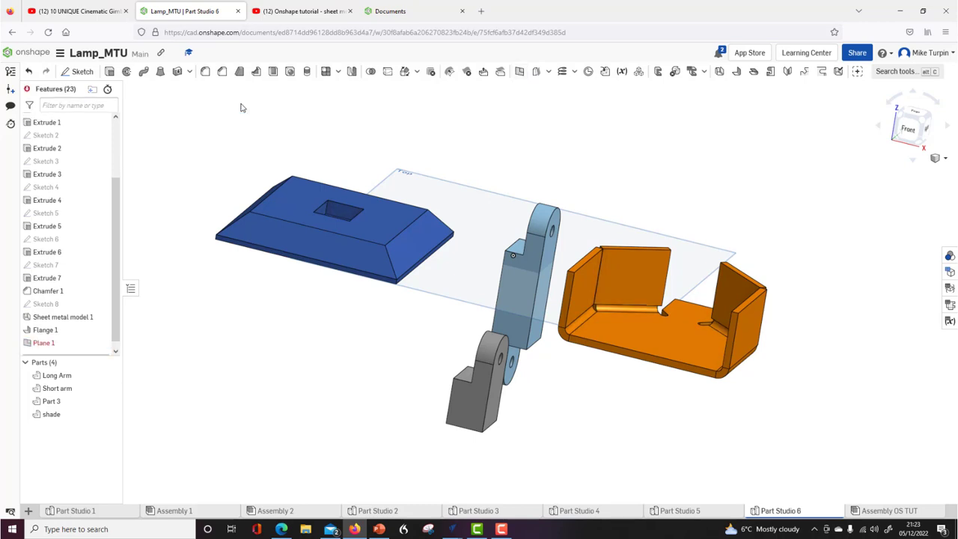
Create a mid plane between the faces of the shade's two opposite side flanges.
left_click(520, 73)
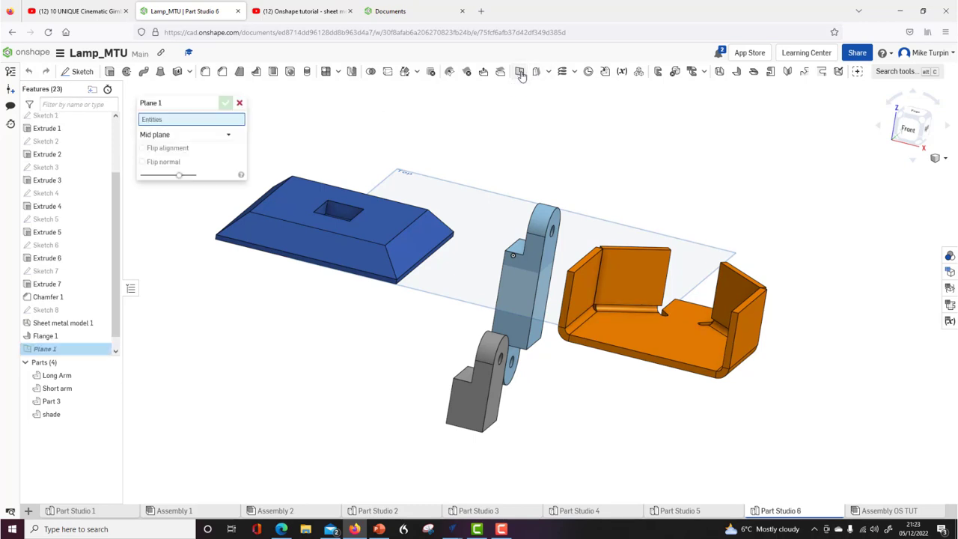
left_click(227, 137)
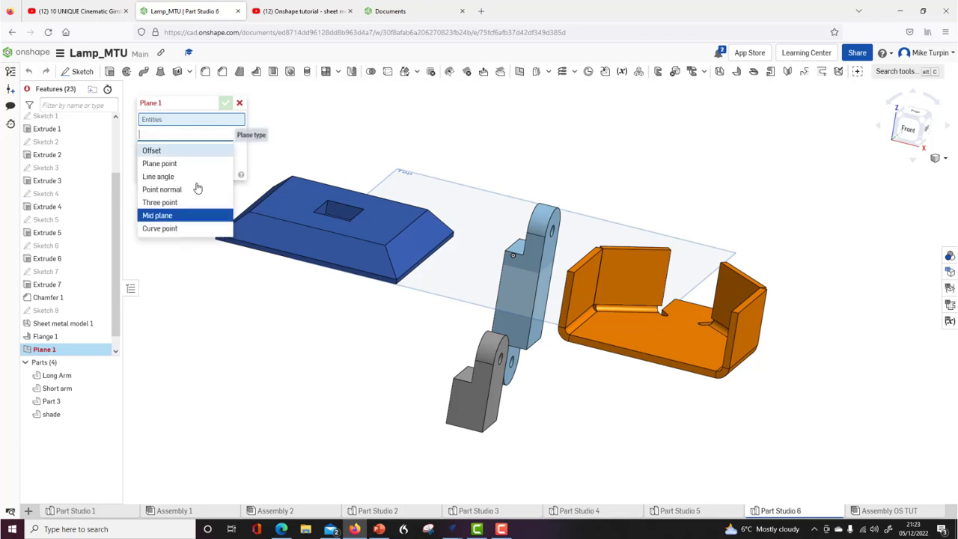
left_click(159, 217)
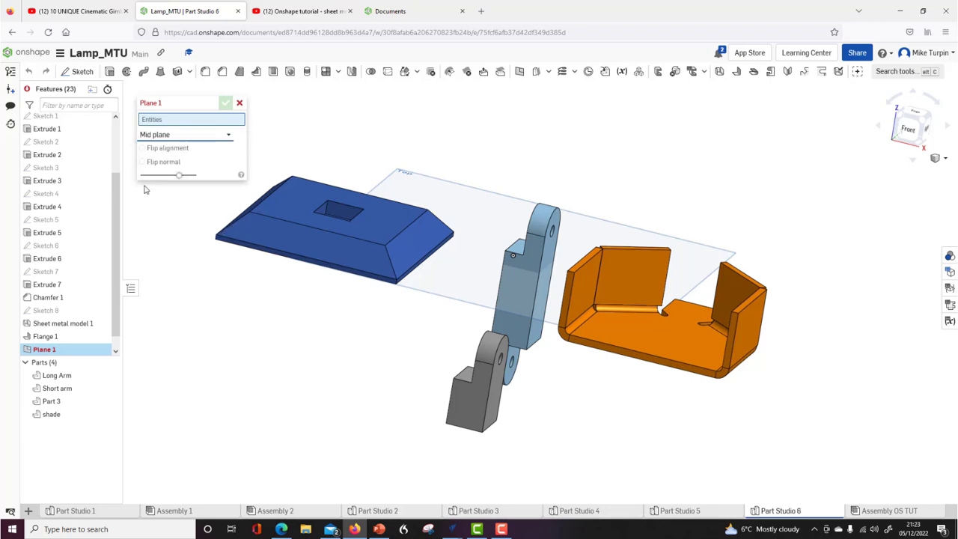
left_click(585, 290)
right_click_drag(646, 427, 741, 350)
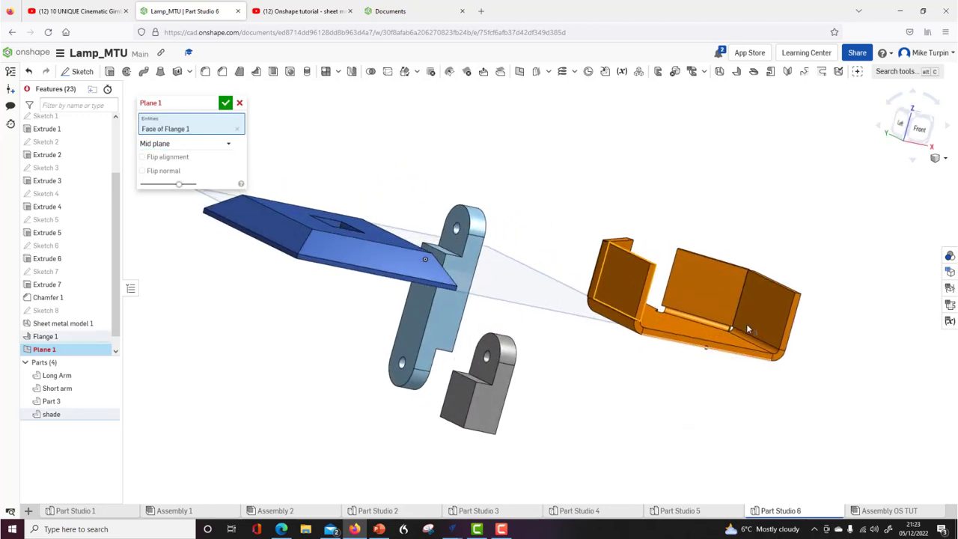
left_click(763, 303)
right_click_drag(878, 398, 823, 401)
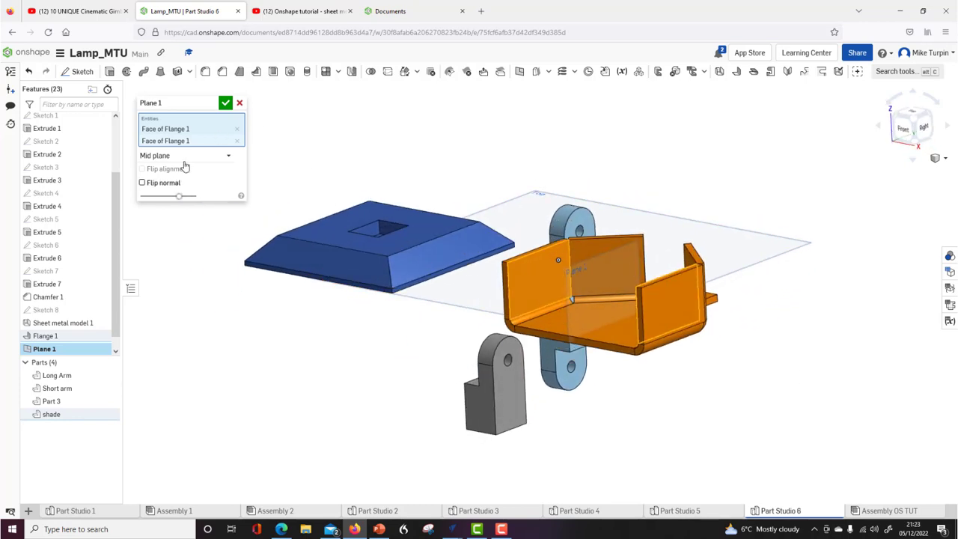
left_click(226, 104)
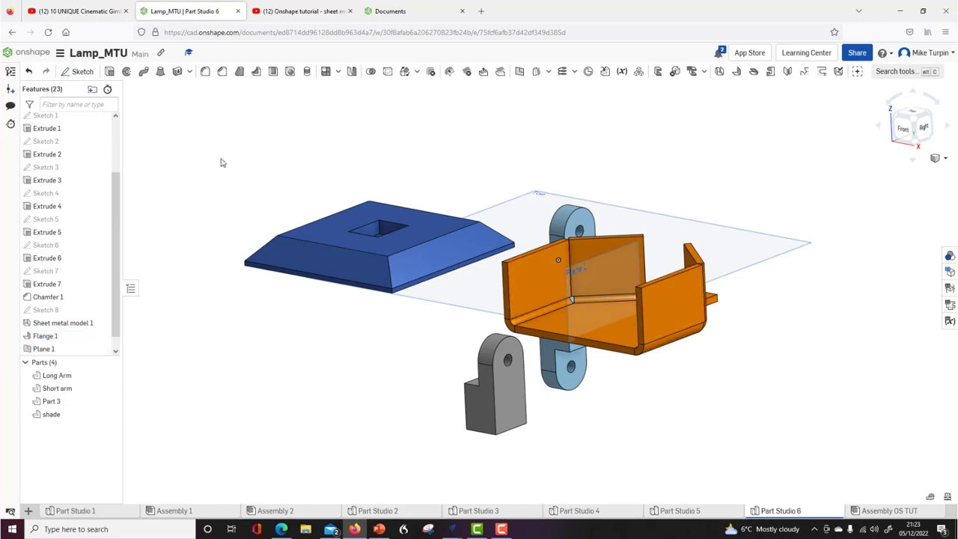
Rename the new plane as "mid plane".
right_click(53, 352)
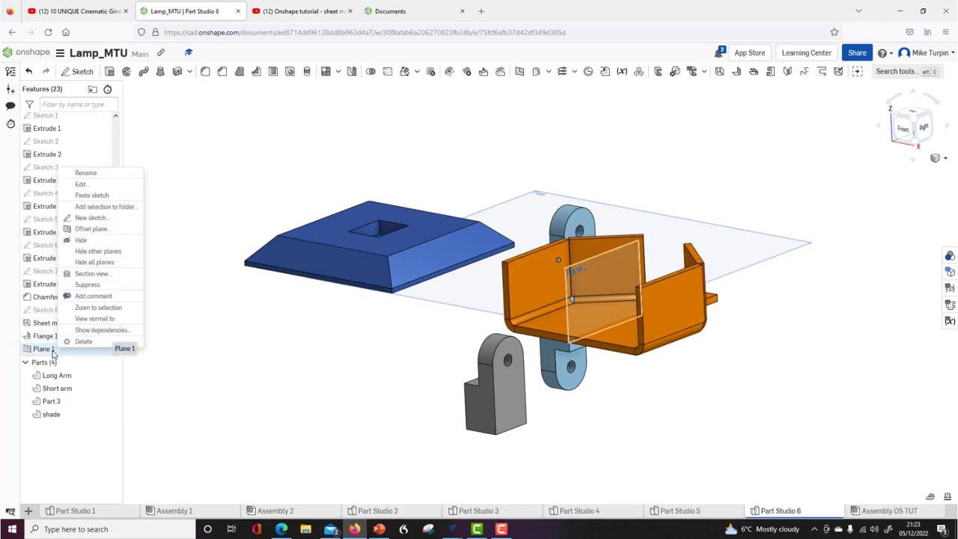
left_click(105, 173)
type("mid plane")
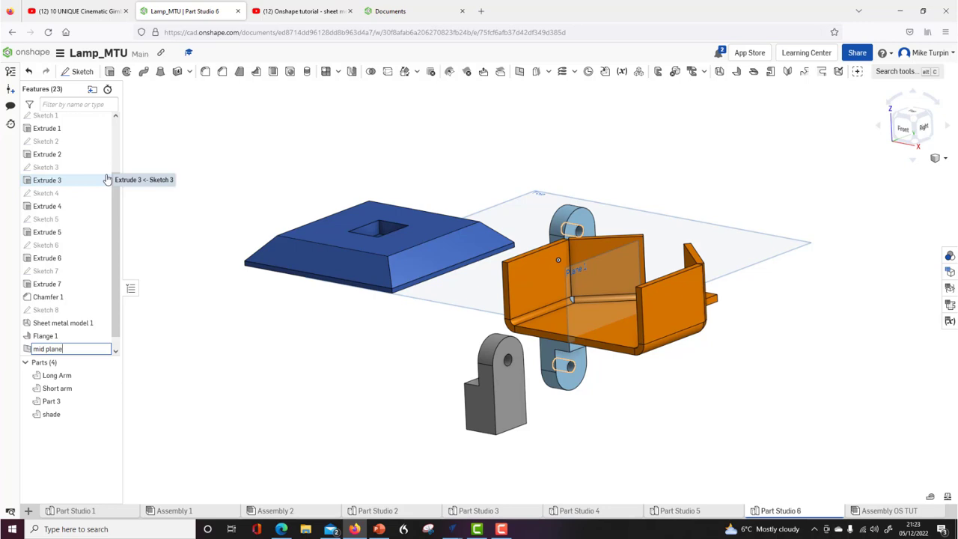
key("Return")
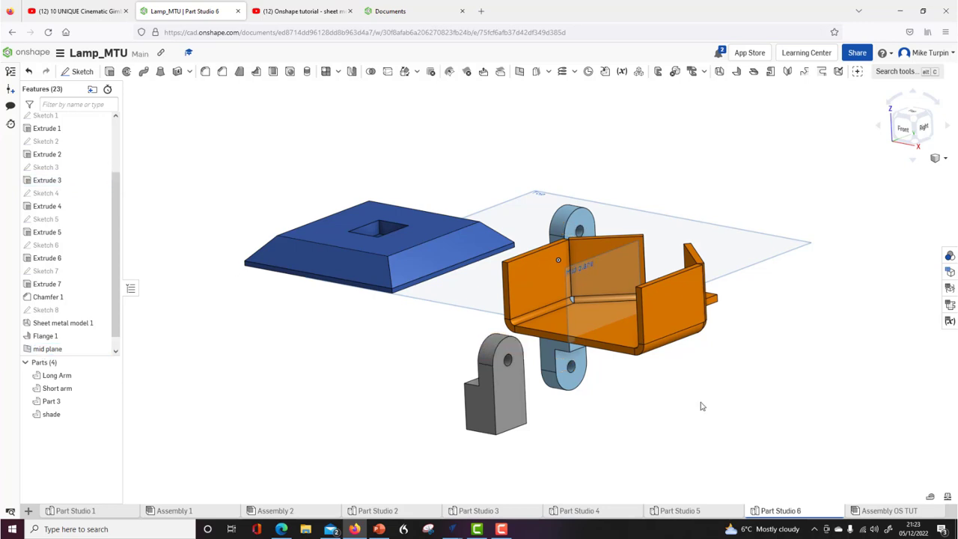
Show the sheet metal table and flat pattern, and edit Flange 1 to compare bend angles of 60 and 90 degrees.
right_click_drag(720, 396, 650, 288)
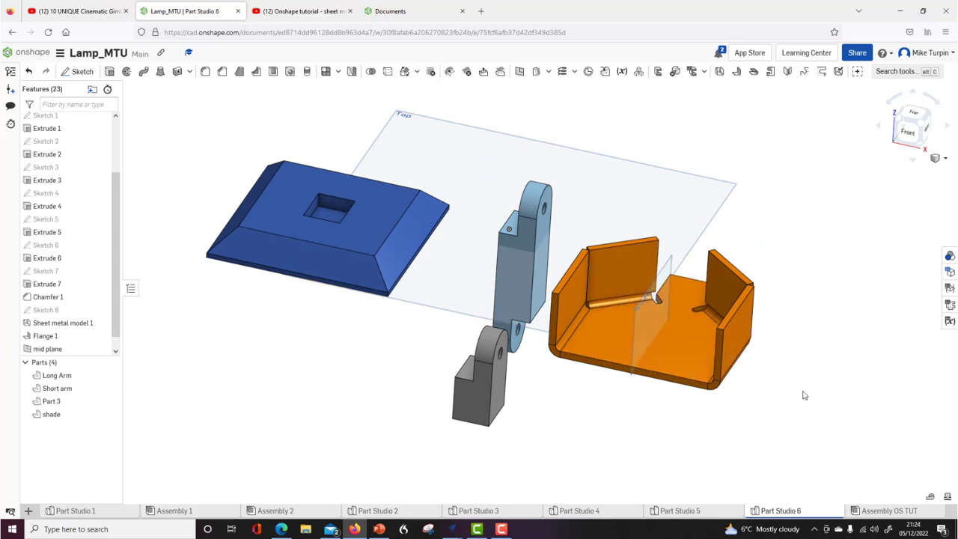
left_click(951, 306)
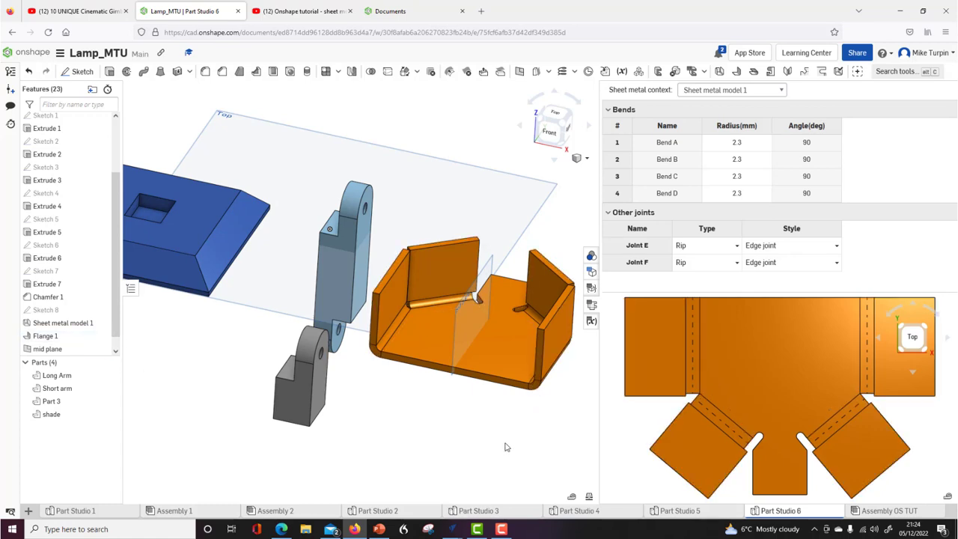
right_click(64, 336)
left_click(90, 362)
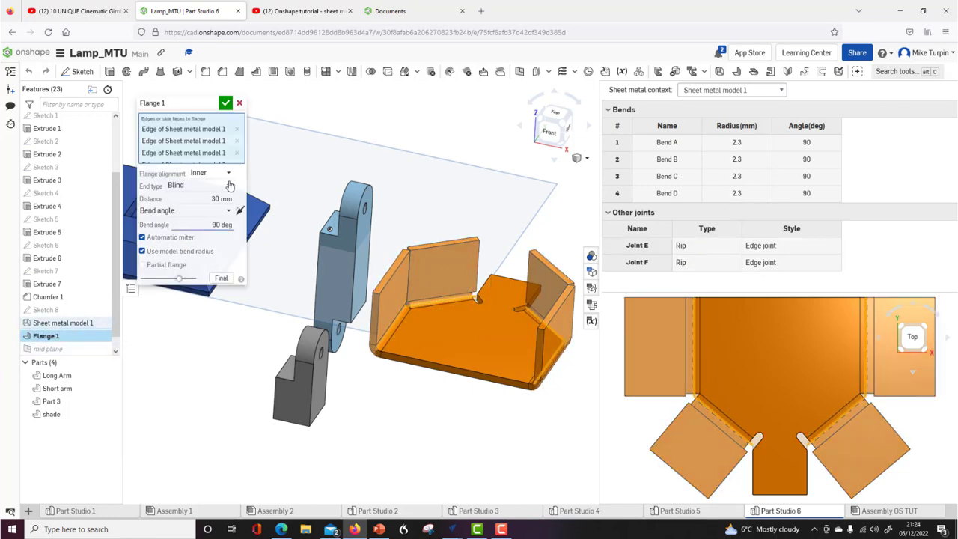
left_click(217, 221)
type("60")
key("Return")
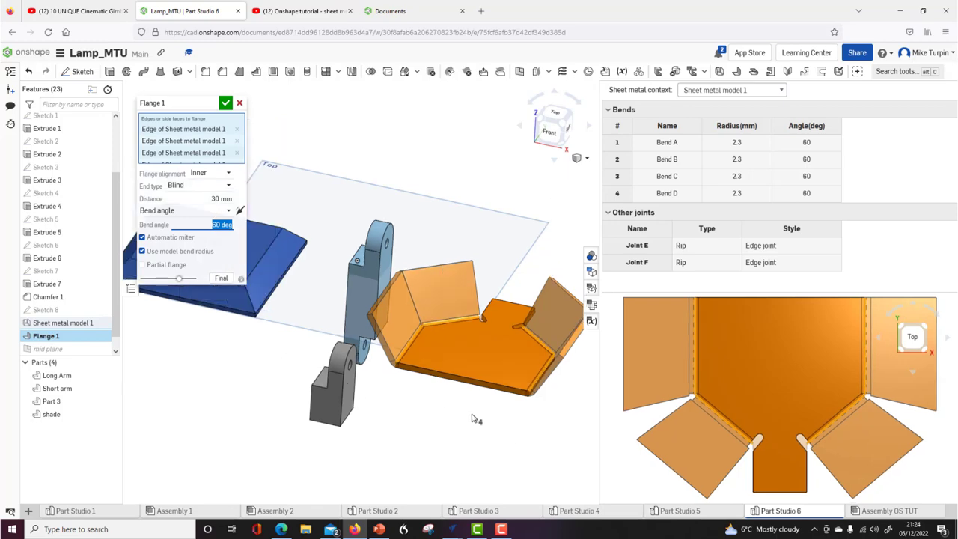
right_click_drag(475, 419, 346, 294)
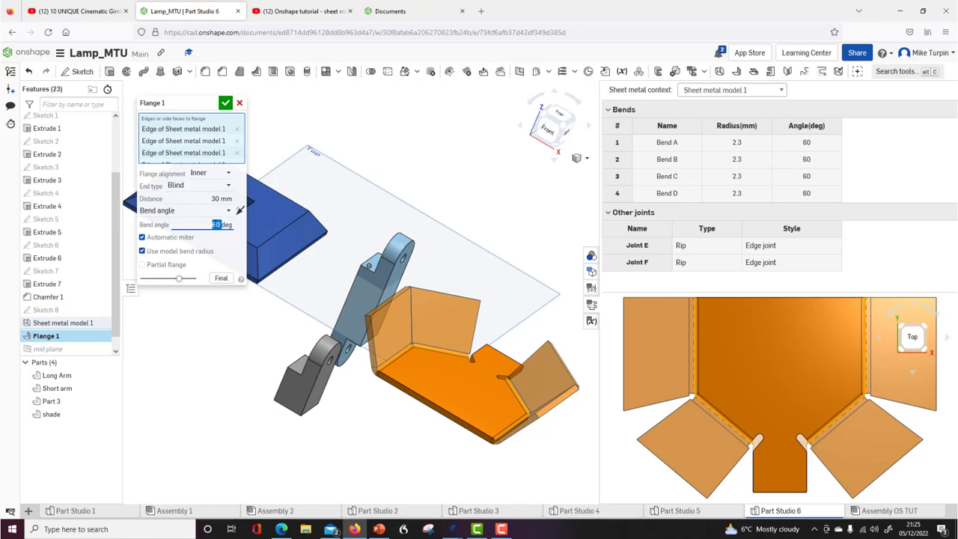
key("Return")
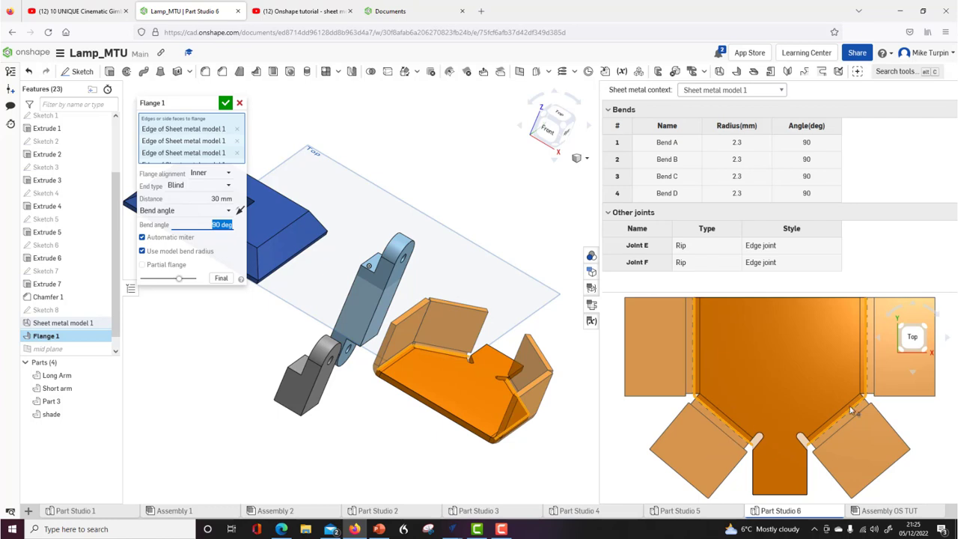
Set Flange 1's bend angle to 60 degrees, accept the flange and close the sheet metal table and flat pattern.
double_click(217, 225)
type("60")
key("Return")
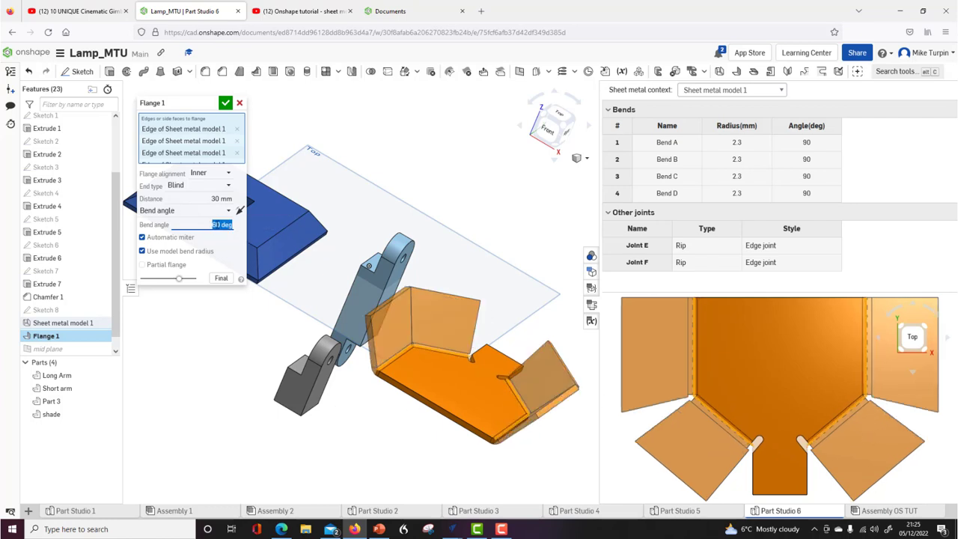
left_click(225, 102)
right_click_drag(419, 450, 411, 405)
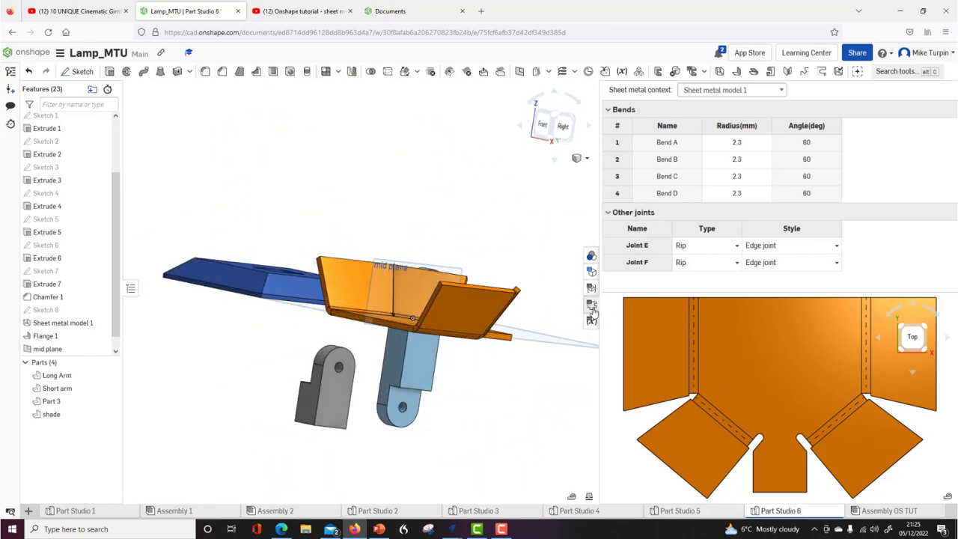
left_click(591, 305)
mouse_move(754, 434)
right_mouse_down()
mouse_move(811, 444)
mouse_move(768, 447)
right_mouse_up()
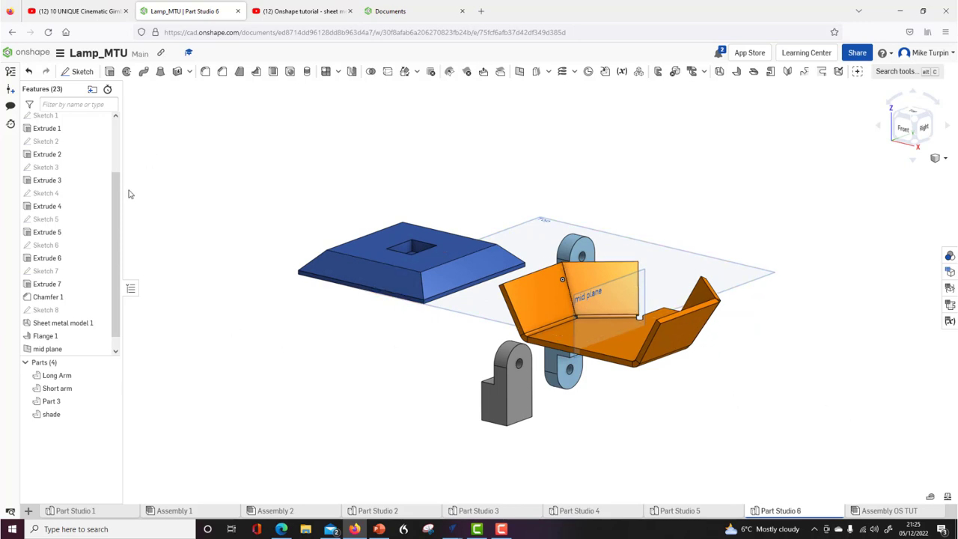
Hide the Top plane, the Long Arm, the Short arm and Part 3 to isolate the shade with its mid plane.
scroll(112, 149, "up", 2)
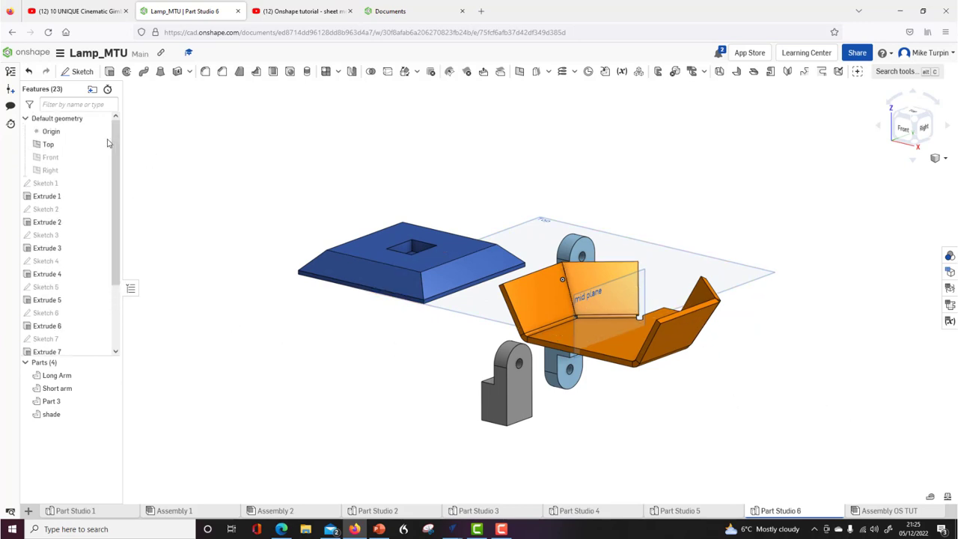
left_click(103, 144)
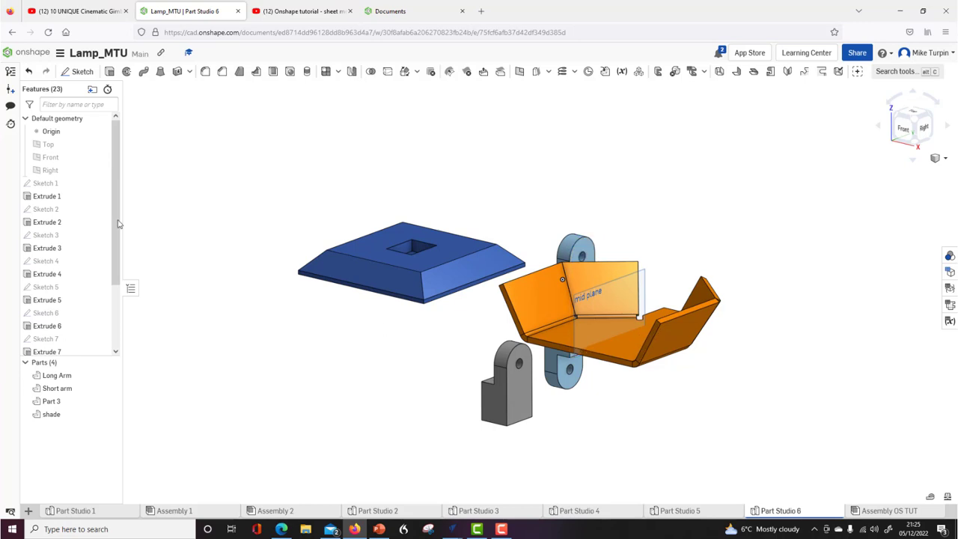
left_click(110, 377)
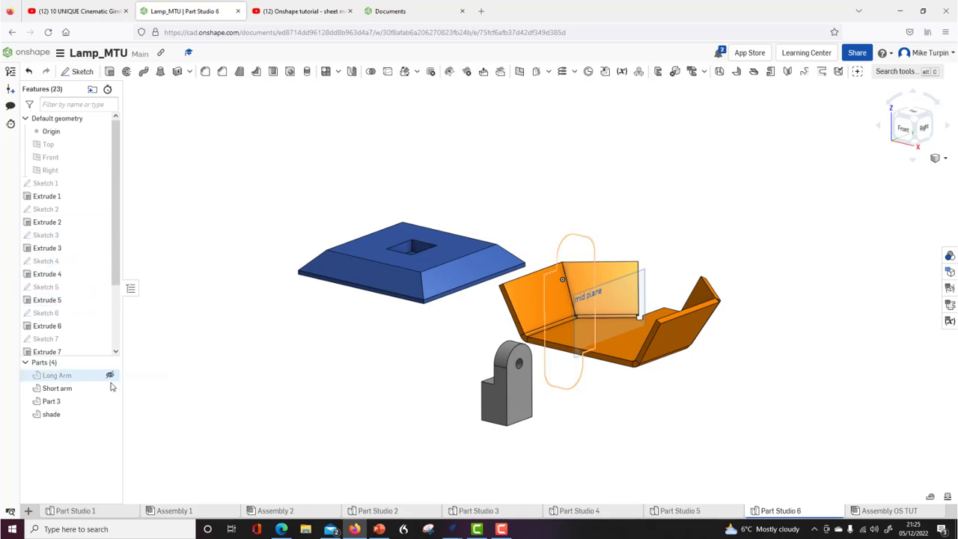
left_click(109, 388)
left_click(110, 402)
mouse_move(420, 433)
right_mouse_down()
mouse_move(396, 306)
mouse_move(420, 423)
mouse_move(406, 428)
right_mouse_up()
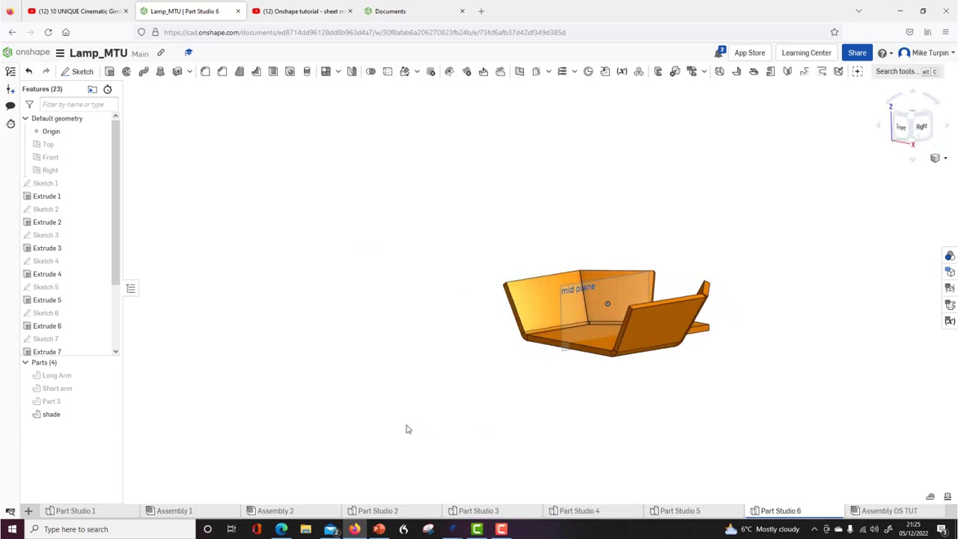
scroll(610, 313, "down", 3)
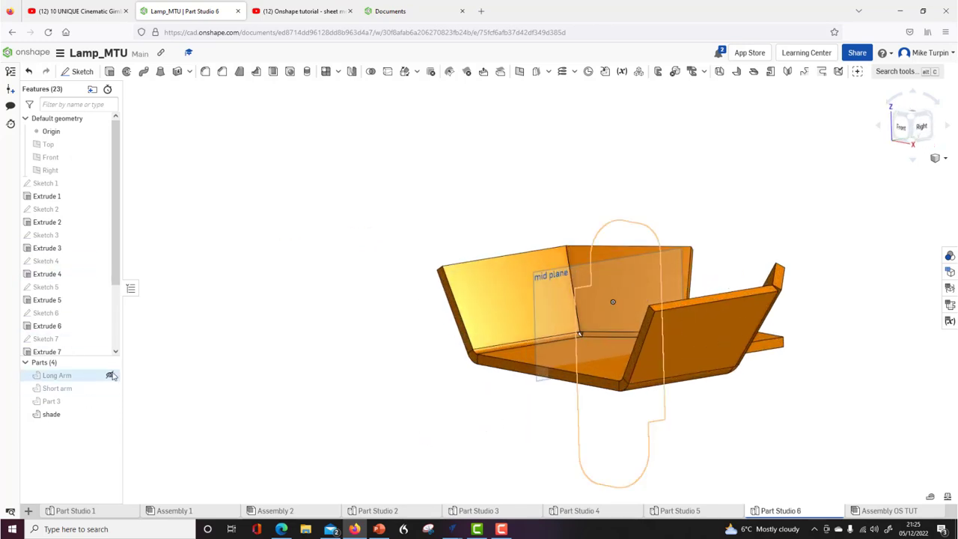
left_click(78, 71)
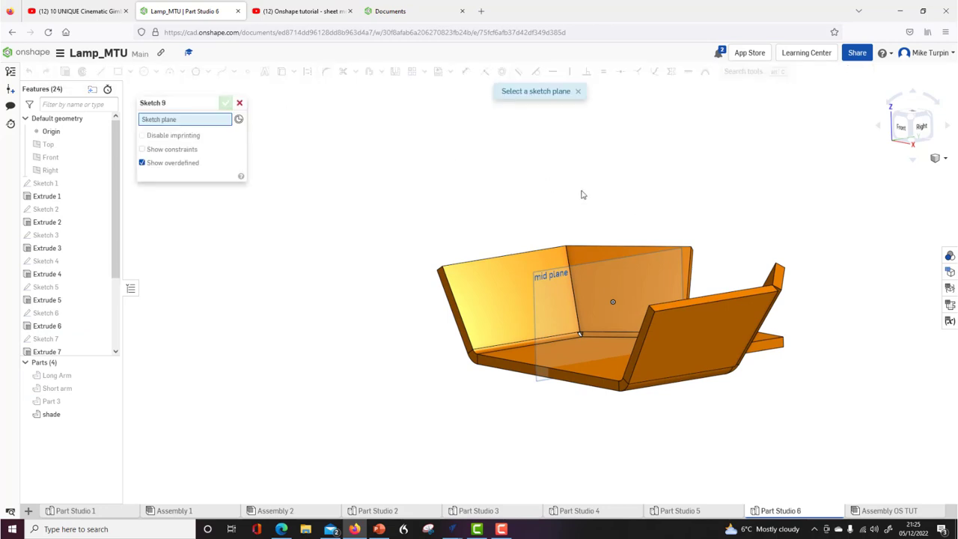
left_click(554, 276)
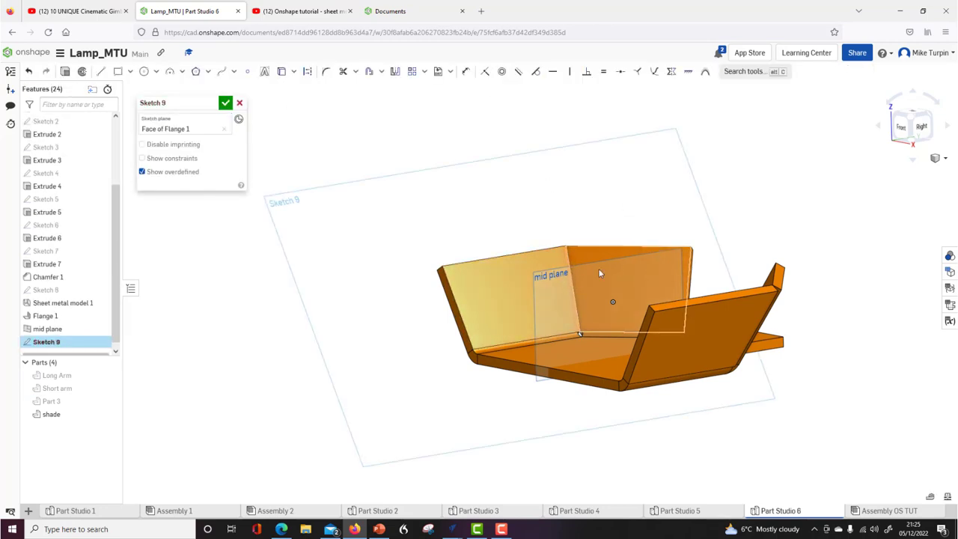
left_click(225, 129)
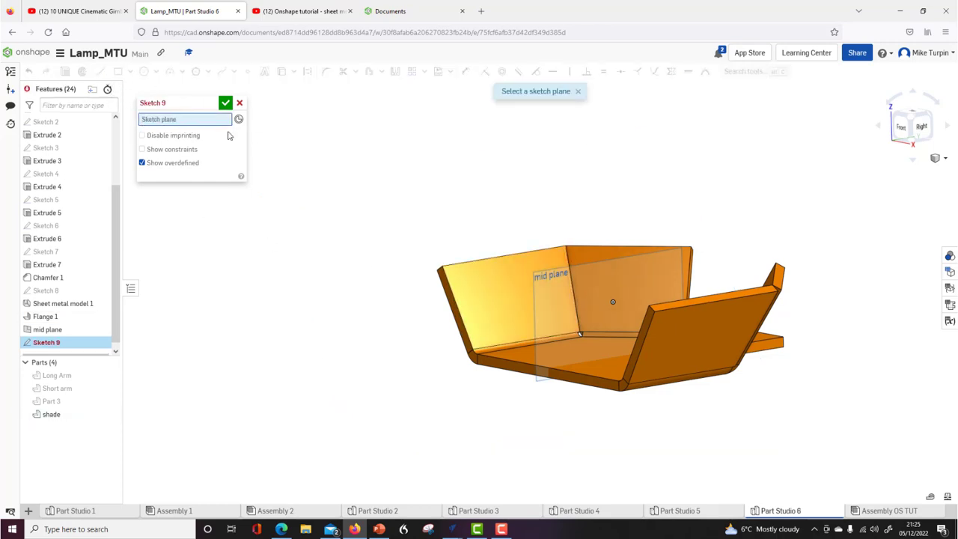
right_click_drag(558, 285, 493, 362)
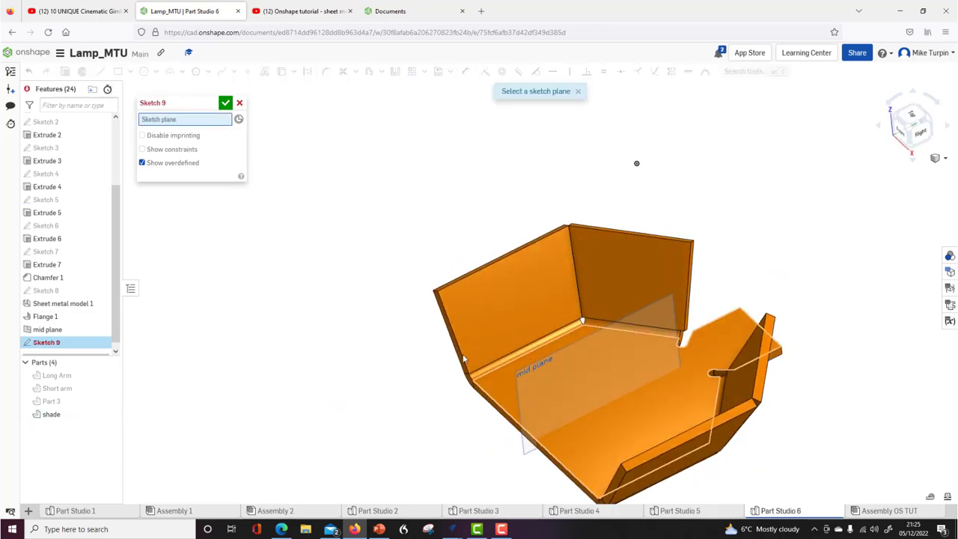
left_click(60, 333)
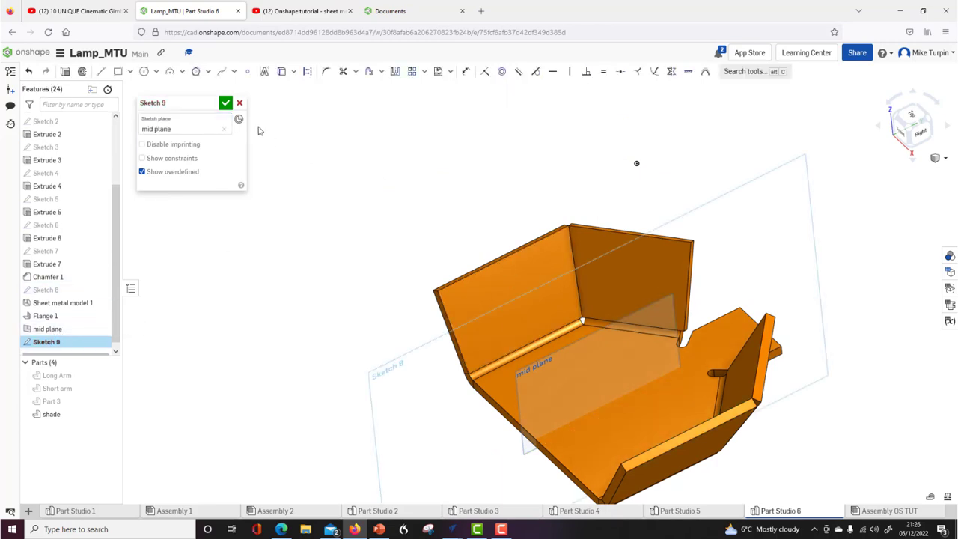
left_click(239, 103)
right_click_drag(366, 272, 474, 289)
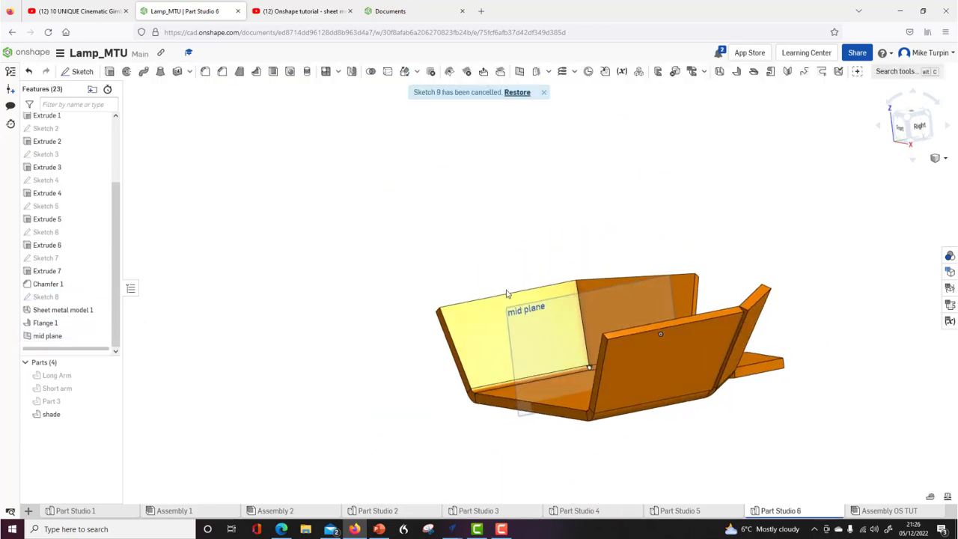
Sketch a closed, stepped line profile on the mid plane within the shade's side outline, with a top edge about 36.6 mm long.
left_click(83, 72)
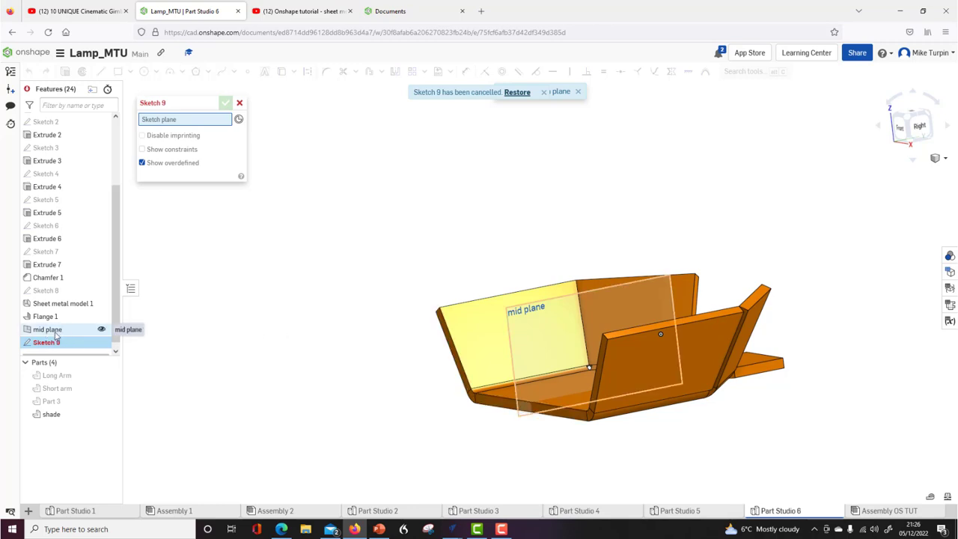
left_click(524, 420)
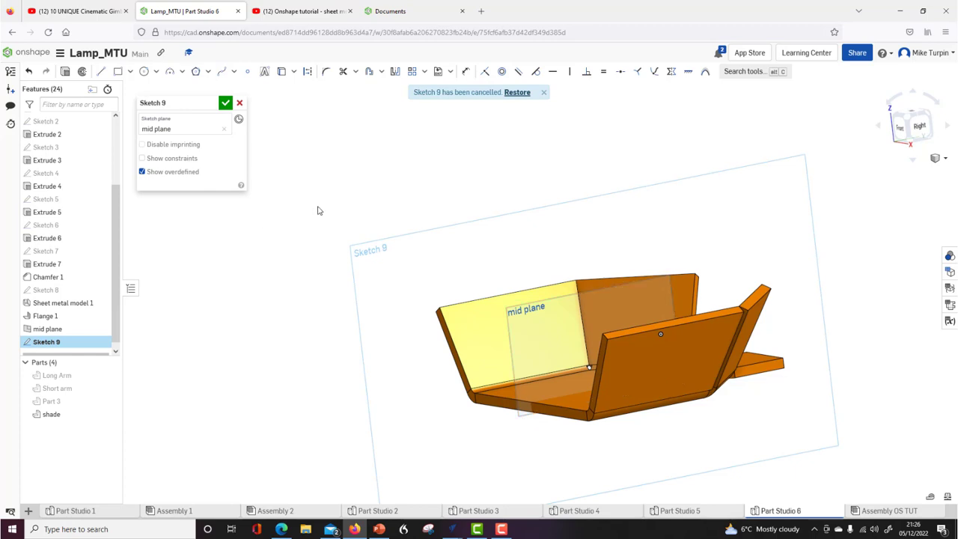
key("n")
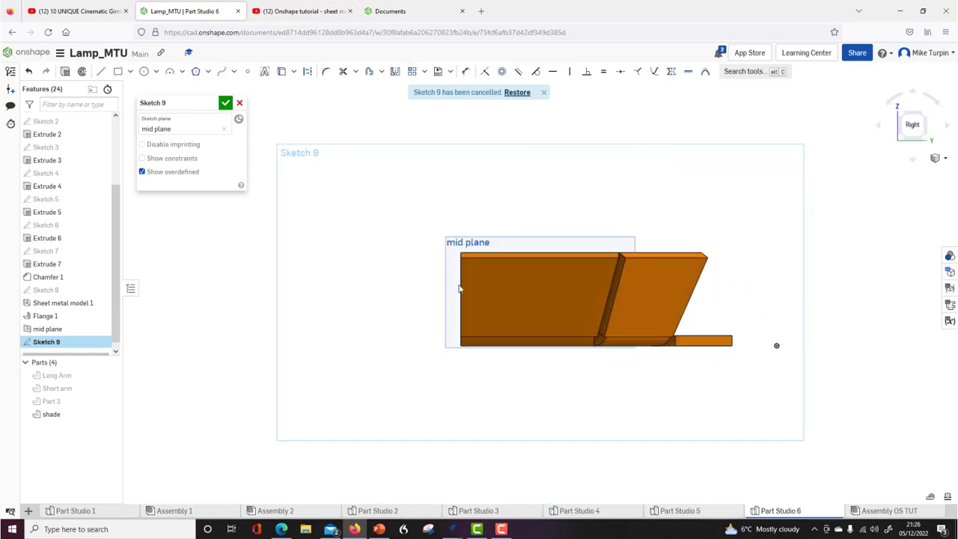
left_click(101, 71)
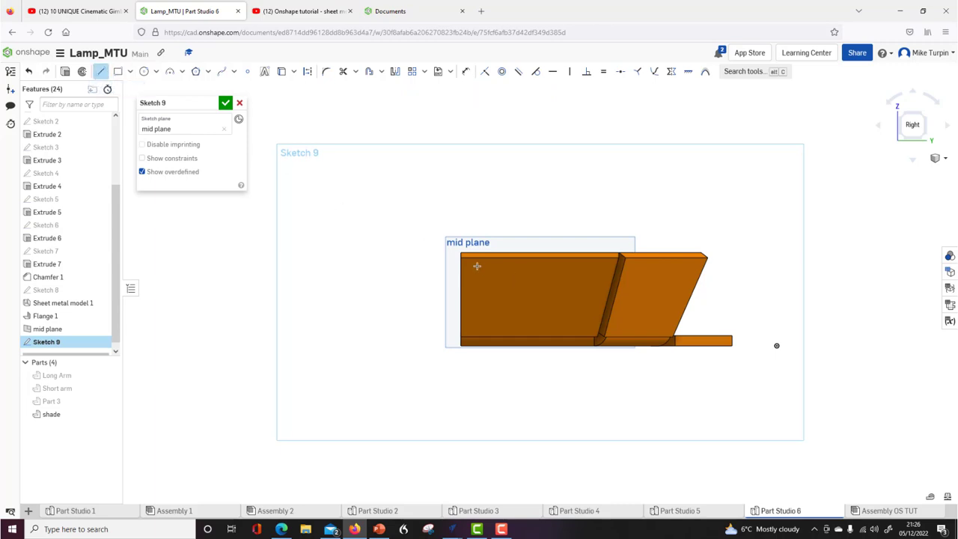
left_click(601, 265)
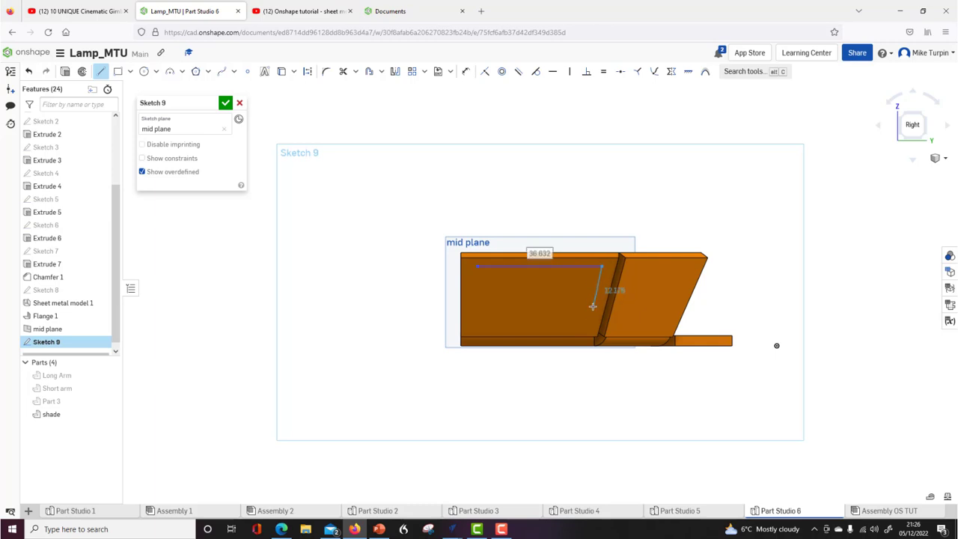
left_click(592, 306)
left_click(562, 306)
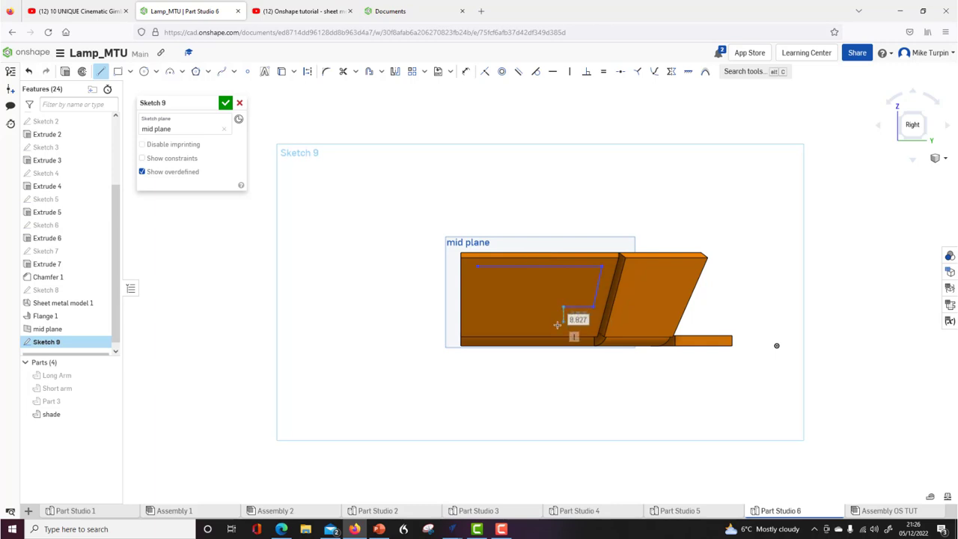
left_click(557, 329)
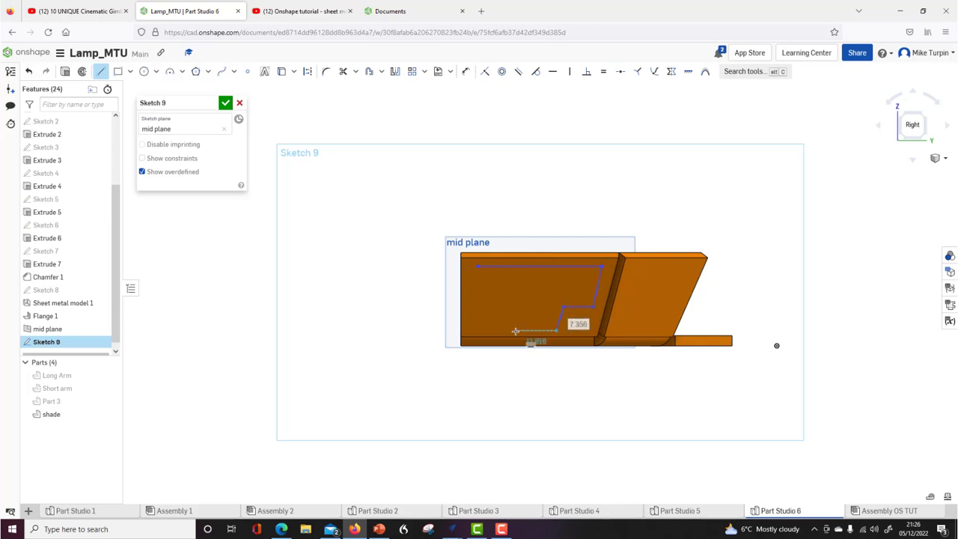
left_click(517, 329)
left_click(524, 307)
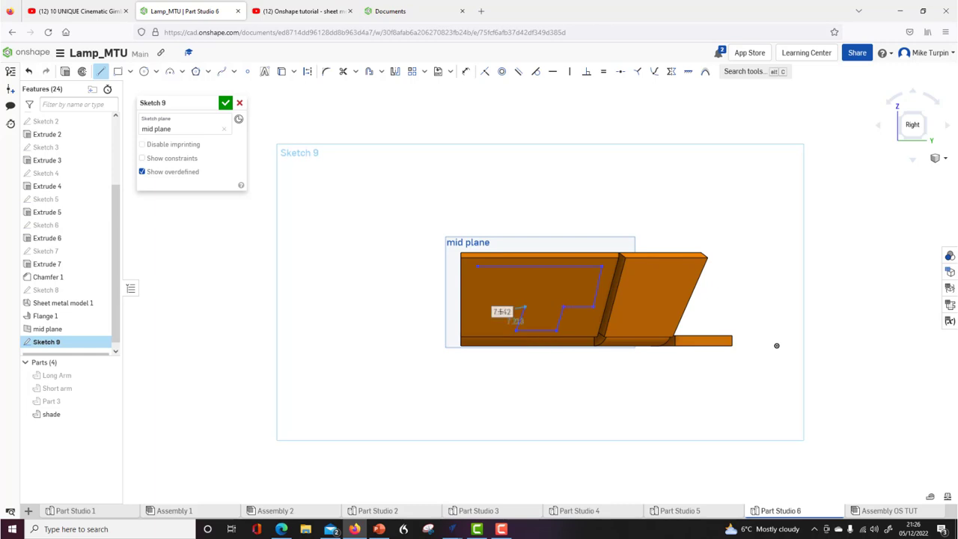
left_click(488, 306)
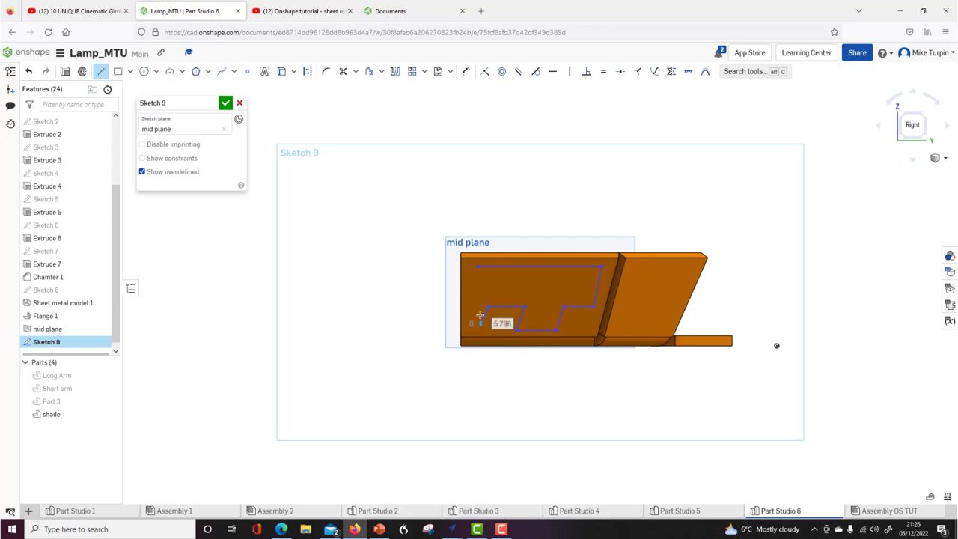
left_click(479, 325)
left_click(468, 325)
left_click(477, 266)
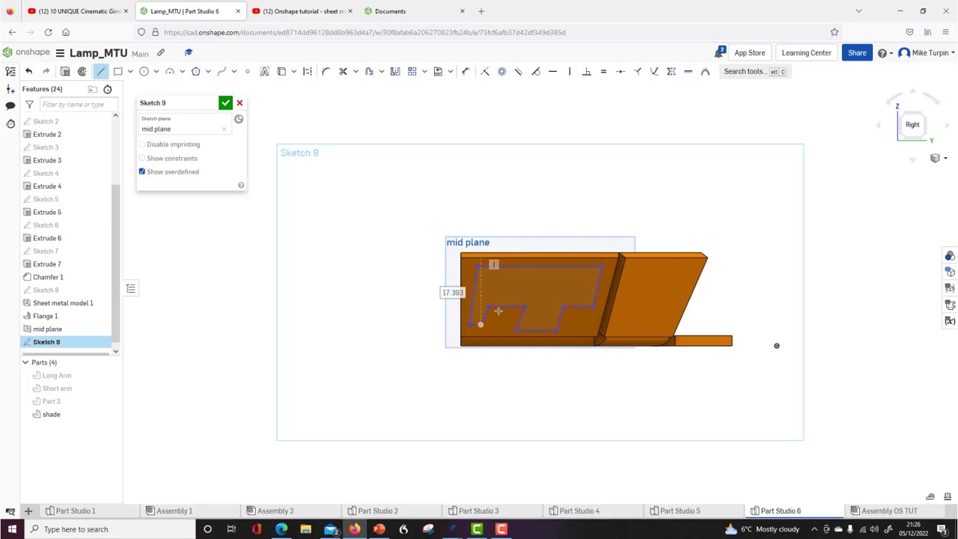
mouse_move(379, 334)
right_mouse_down()
mouse_move(379, 325)
mouse_move(430, 363)
mouse_move(449, 352)
right_mouse_up()
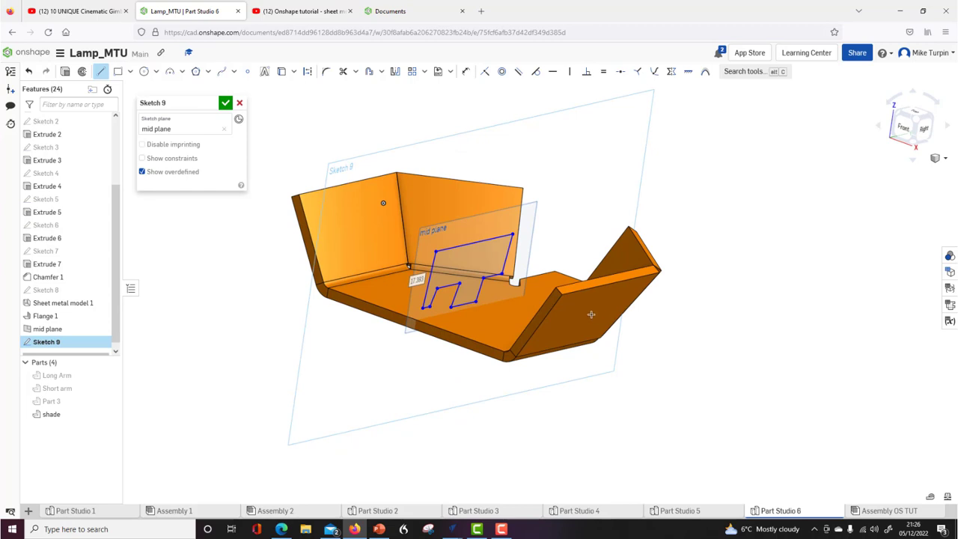
left_click(225, 102)
Set up a symmetric remove extrude of the stepped profile, with the shade as the merge scope.
right_click_drag(494, 337, 318, 367)
key("shift+e")
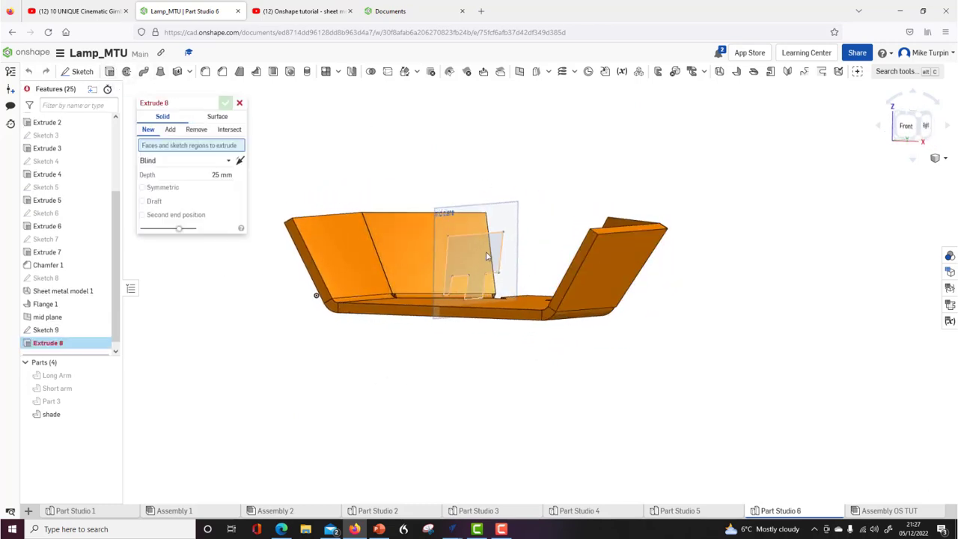
left_click(490, 263)
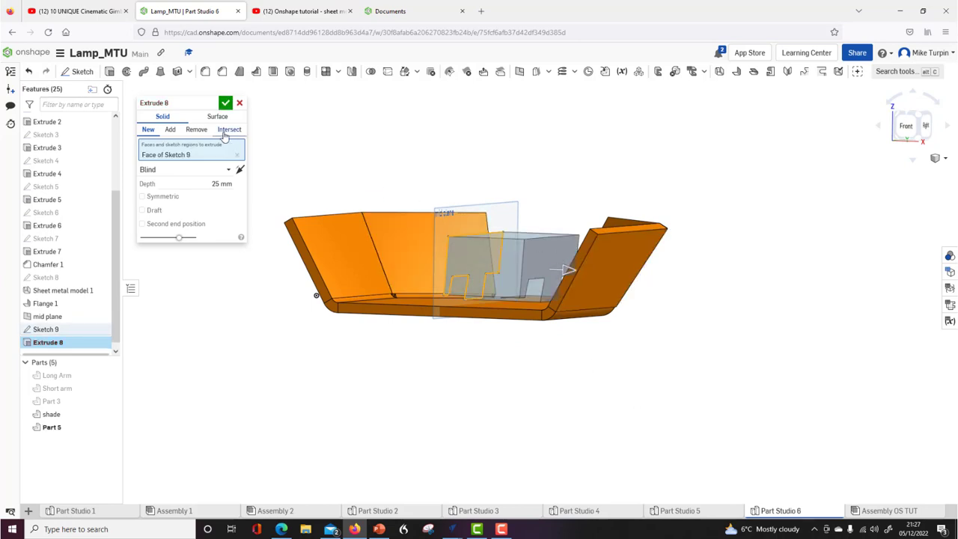
left_click(196, 129)
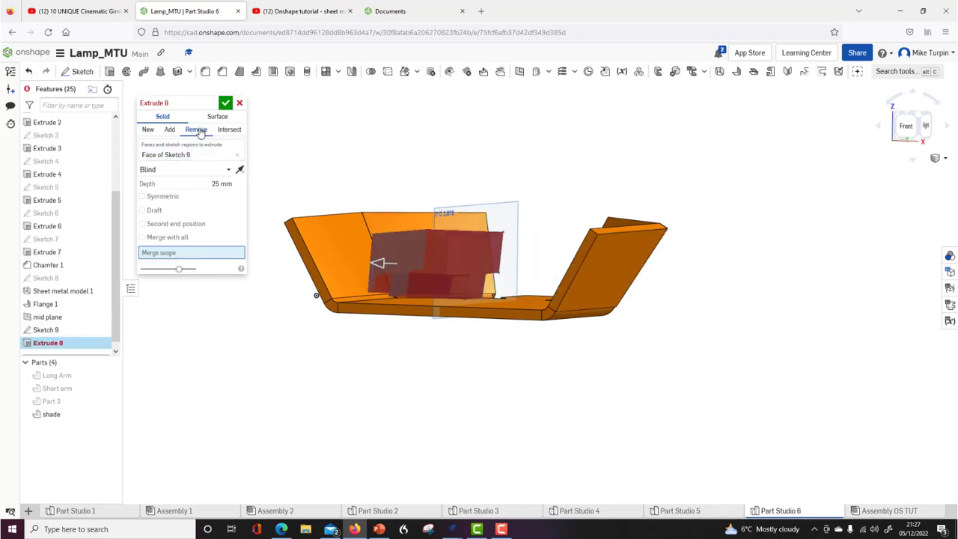
left_click(141, 197)
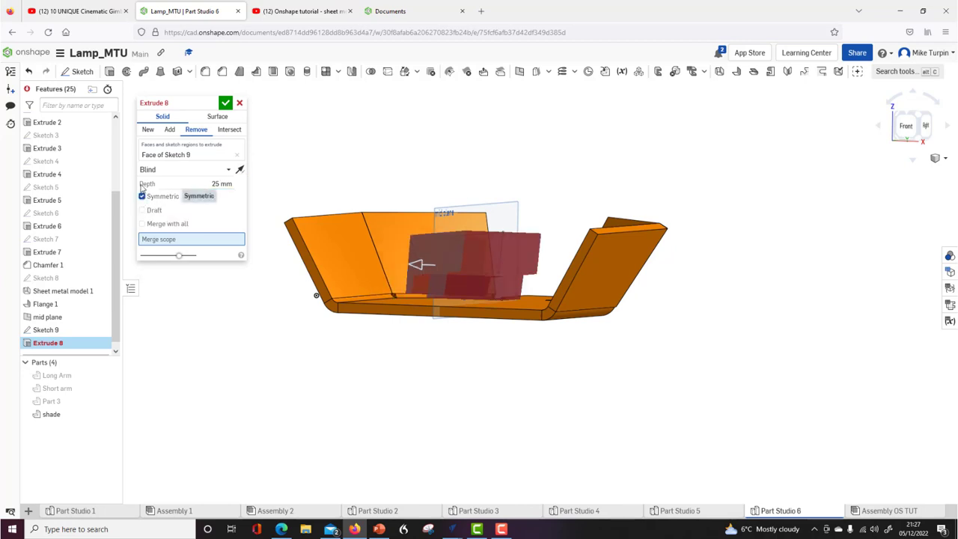
left_click_drag(417, 264, 438, 263)
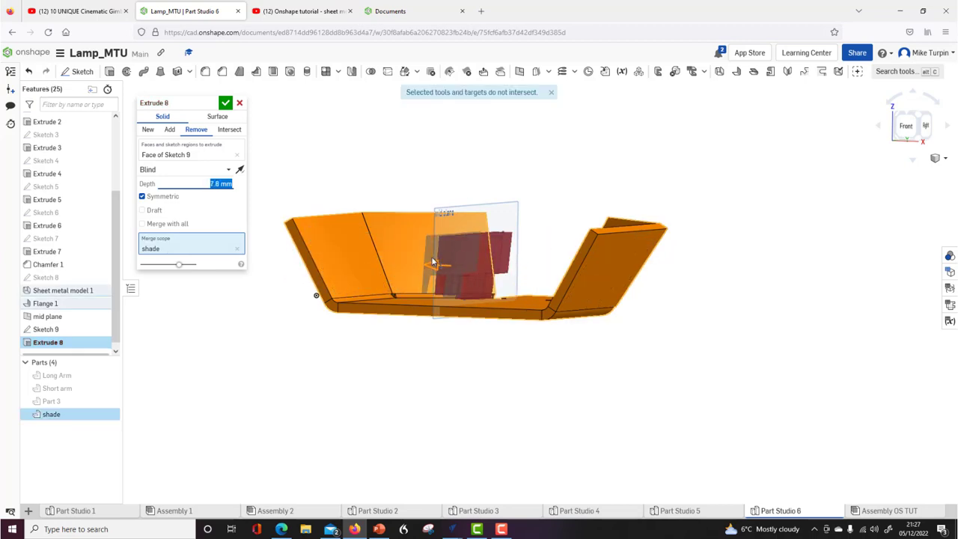
Show the sheet metal table and flat pattern, and vary the cut depth up to about 118.6 mm to preview openings in both side flanges.
left_click(949, 305)
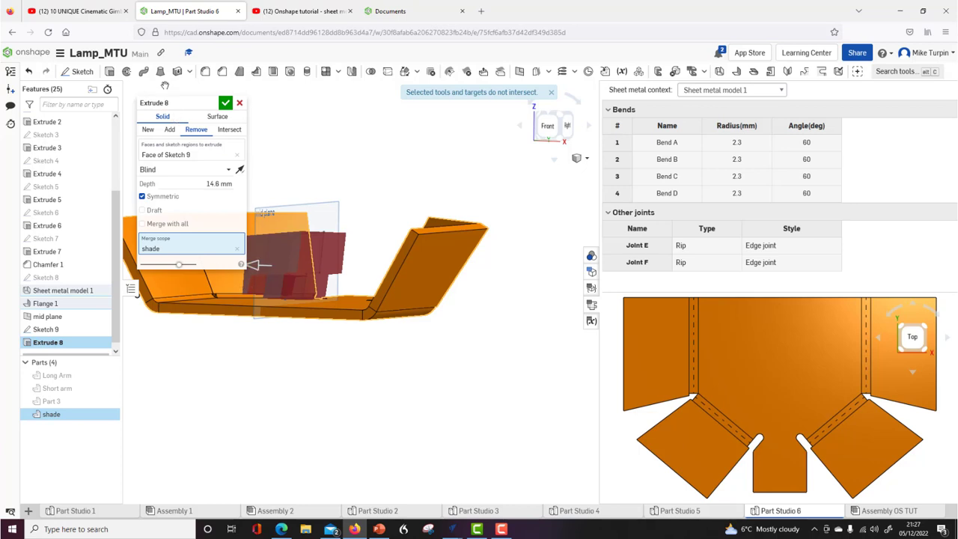
left_click_drag(188, 108, 185, 342)
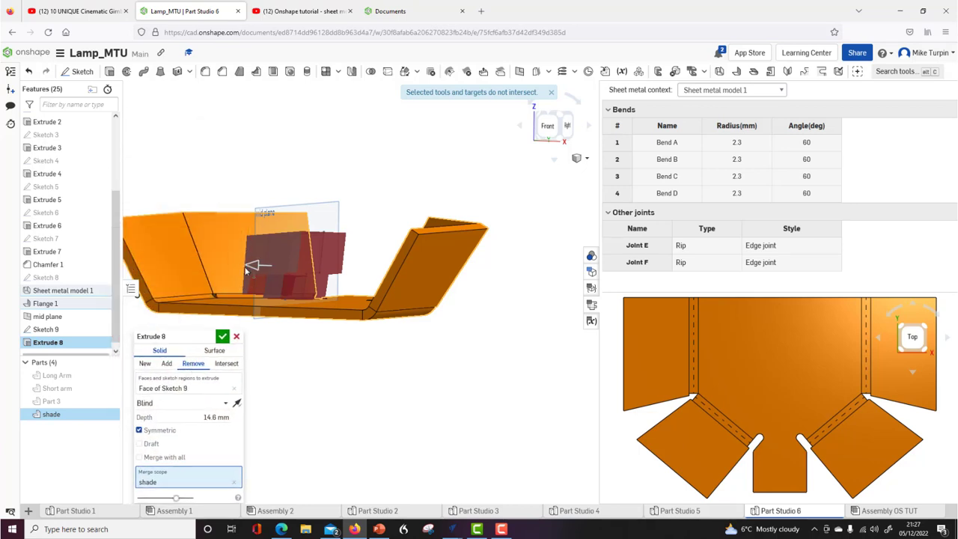
left_click_drag(238, 268, 92, 247)
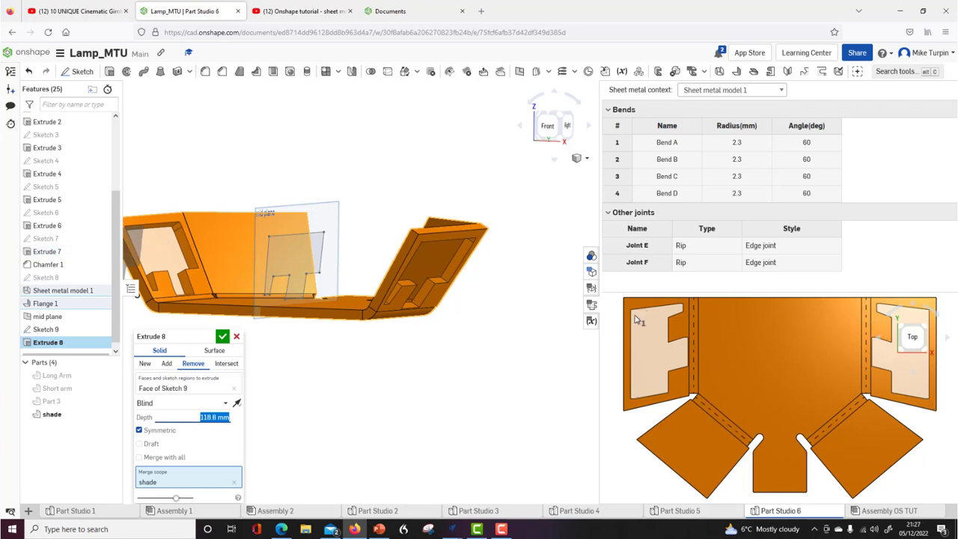
scroll(172, 266, "down", 4)
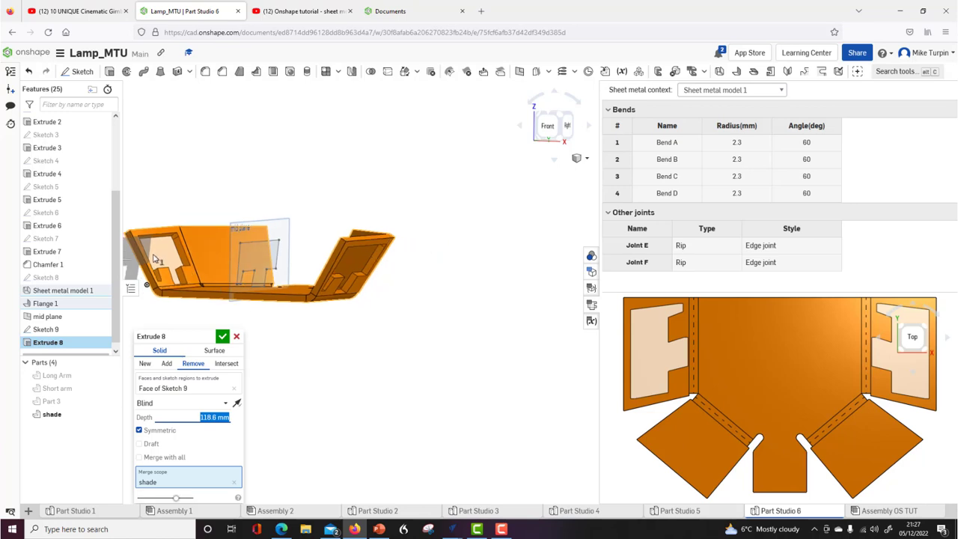
right_click_drag(384, 353, 443, 355)
left_click_drag(196, 262, 274, 261)
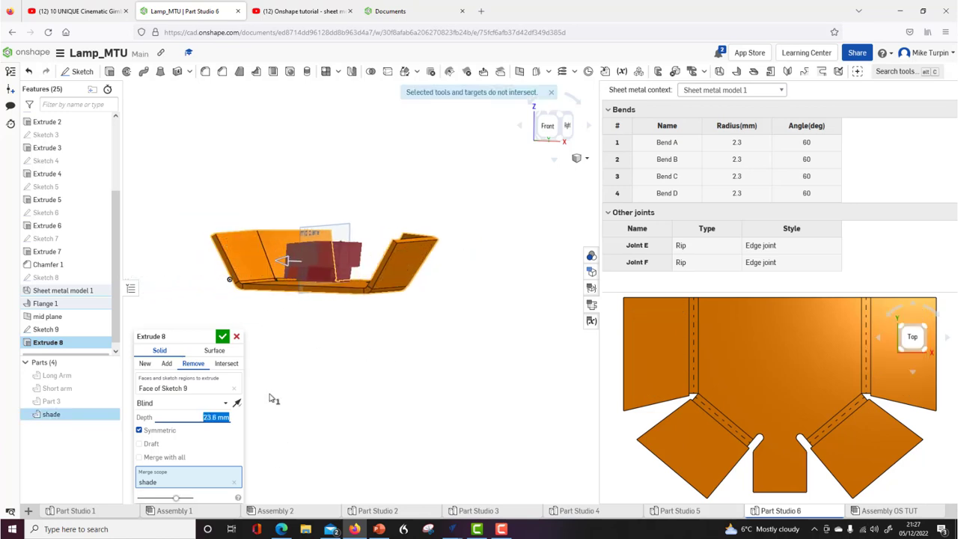
Cancel the remove extrude and delete the stepped profile sketch.
left_click(235, 338)
right_click(64, 339)
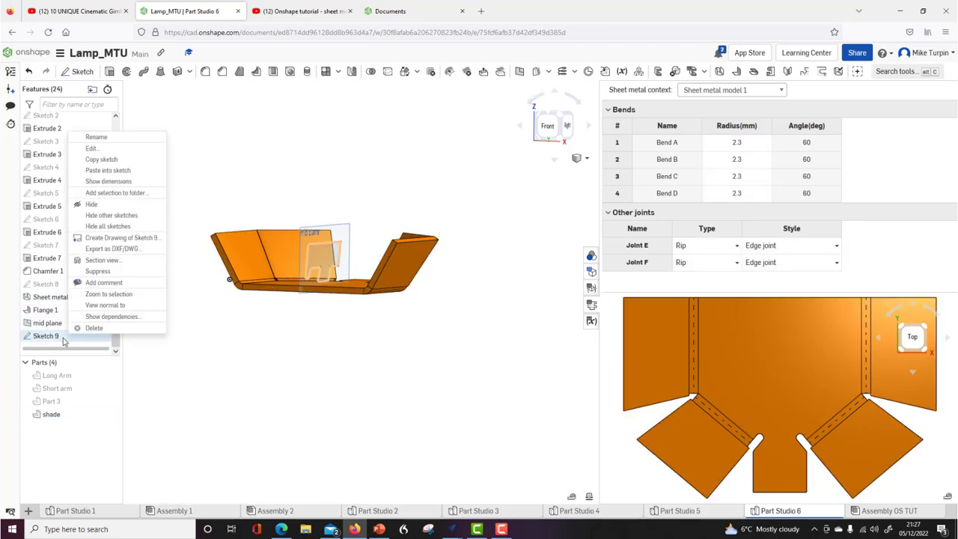
left_click(94, 329)
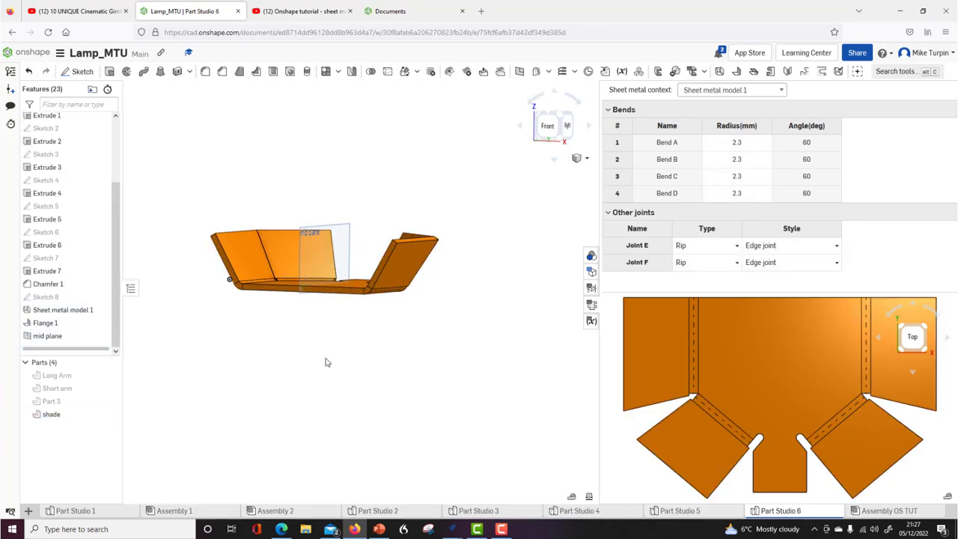
Start a new sketch on the mid plane and draw a horizontal row of four circles, about 4.2 mm in diameter, near the shade's upper edge.
right_click_drag(255, 213, 257, 296)
scroll(323, 217, "up", 3)
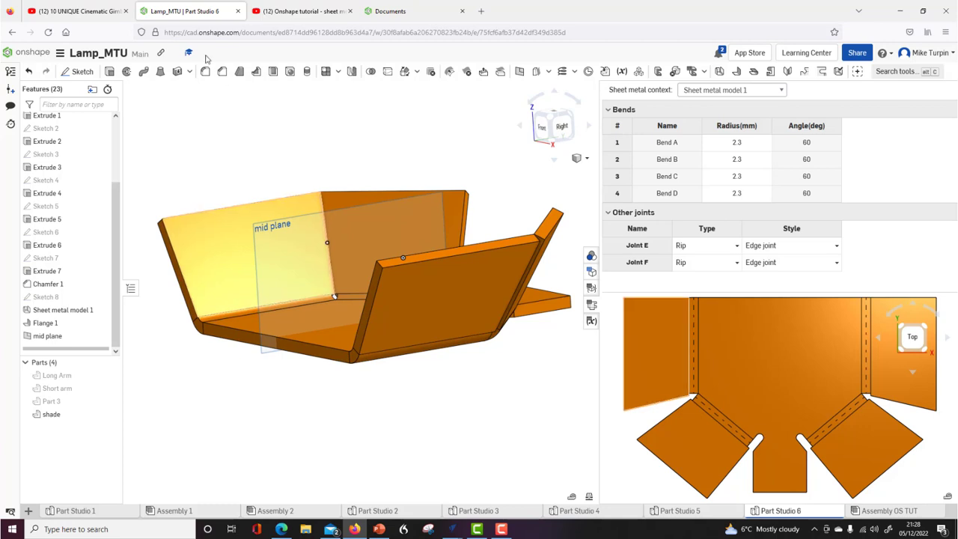
left_click(83, 72)
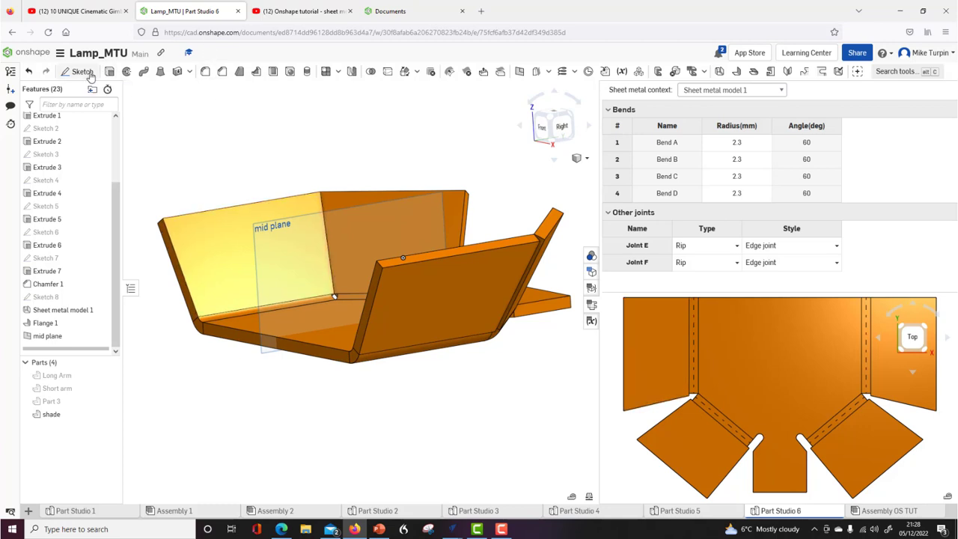
left_click(268, 359)
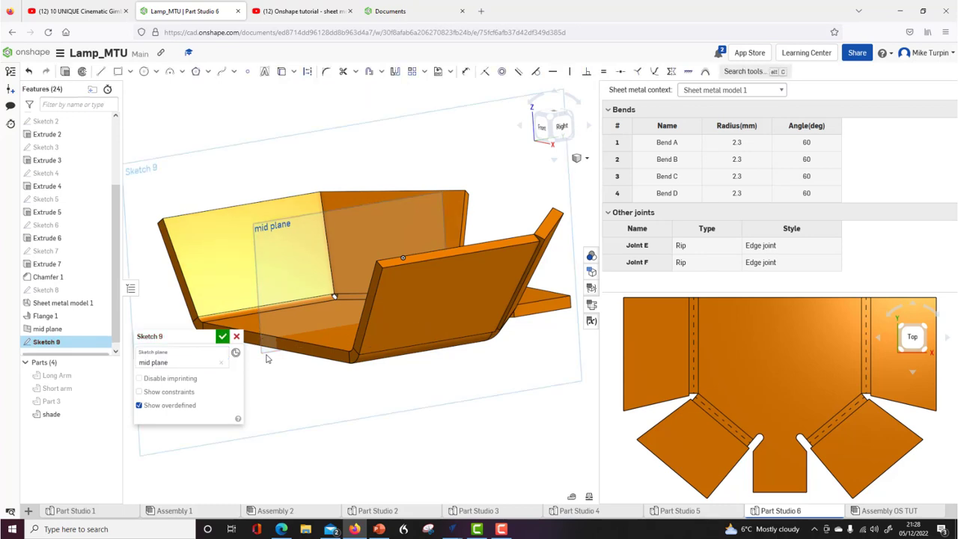
key("n")
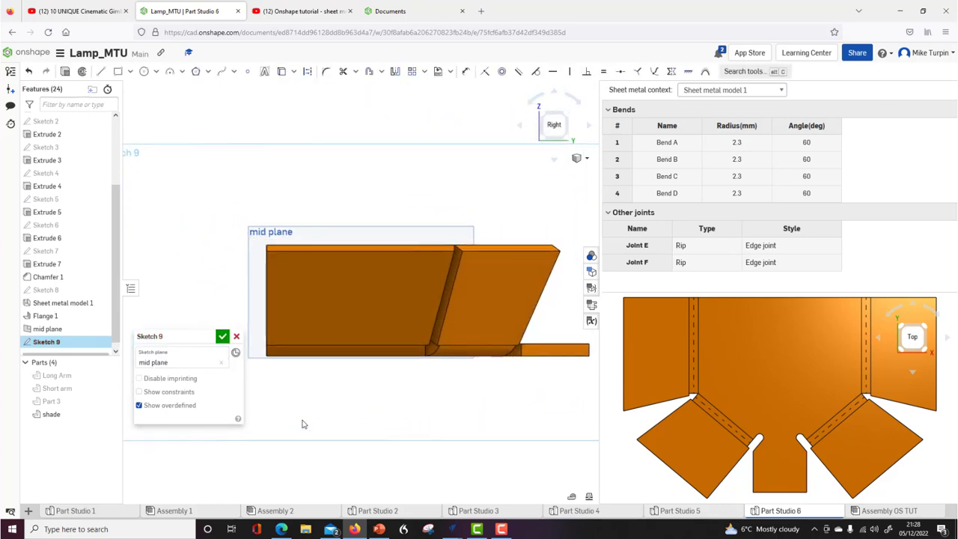
left_click(145, 71)
left_click(296, 272)
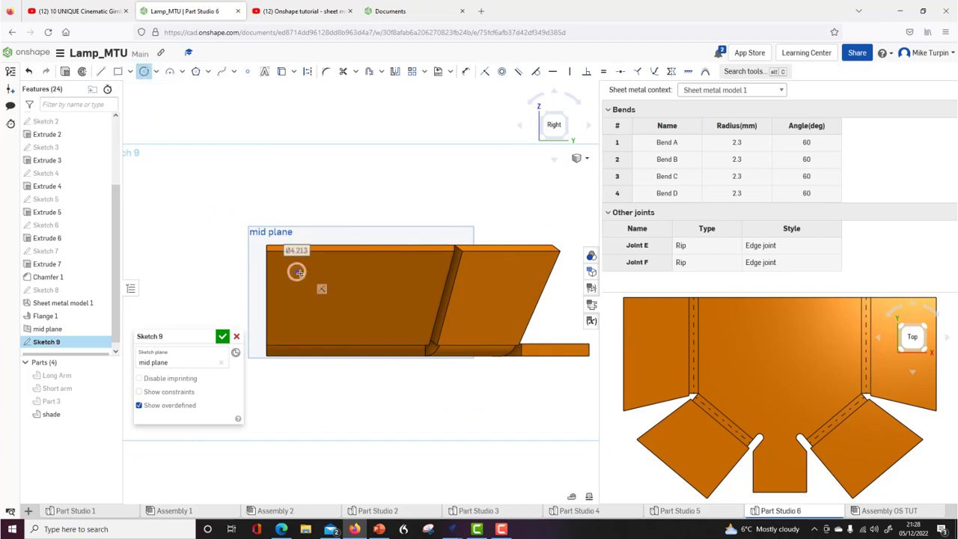
left_click(306, 274)
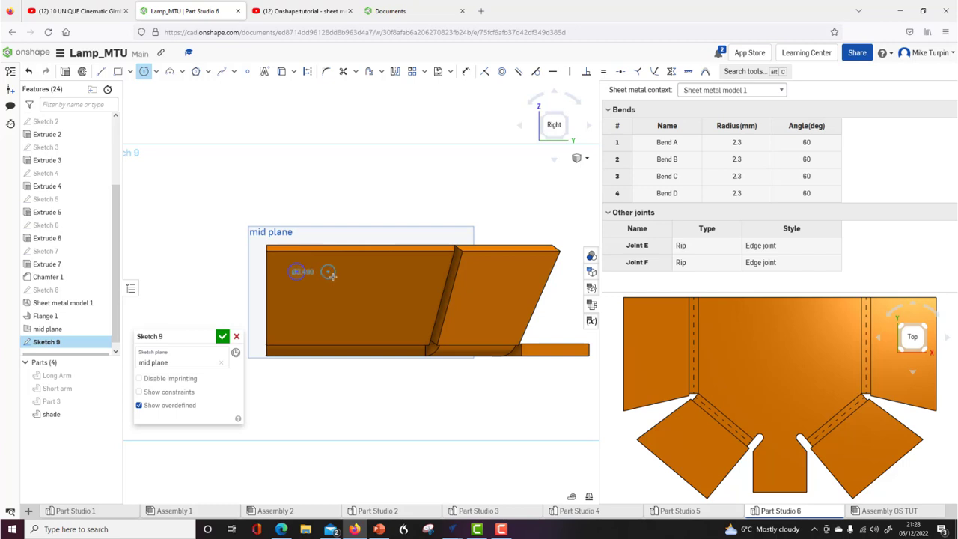
left_click(328, 272)
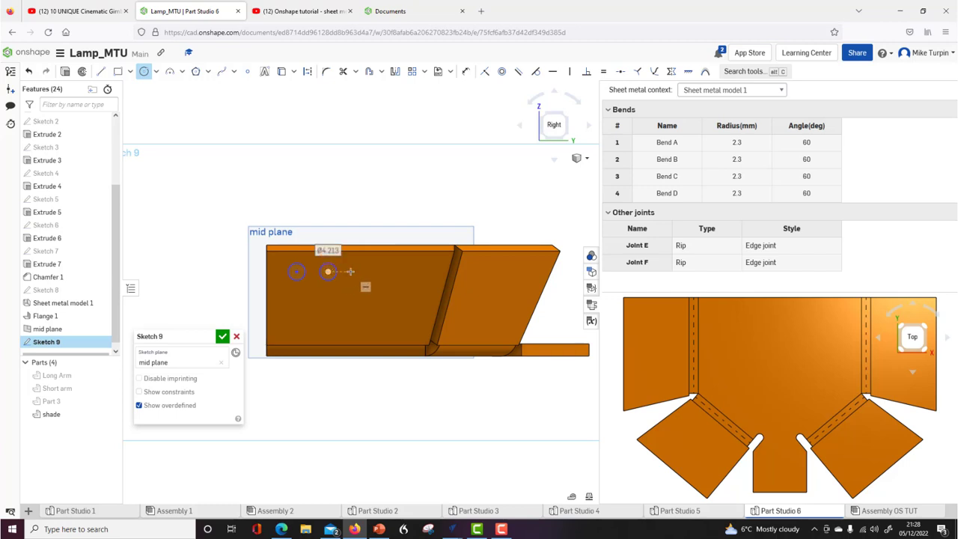
left_click(353, 272)
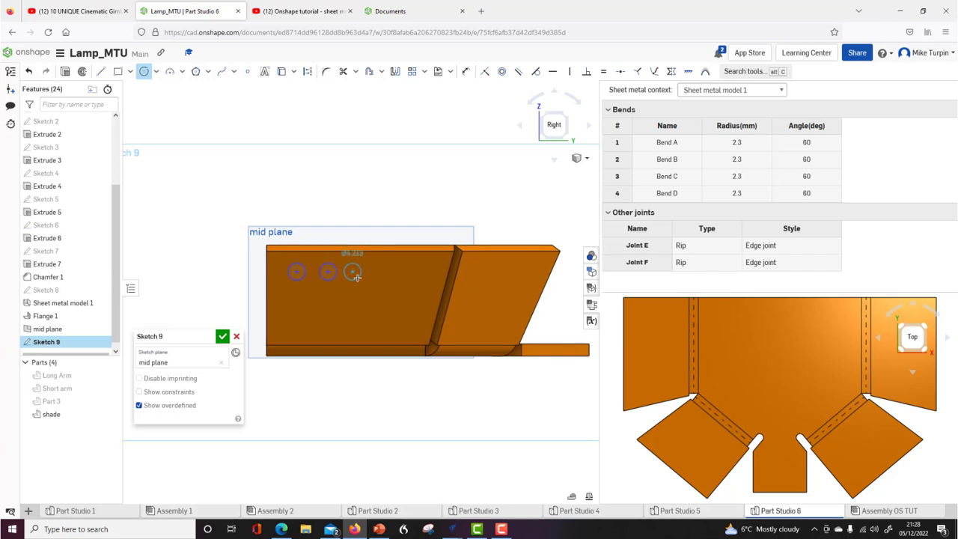
left_click(354, 273)
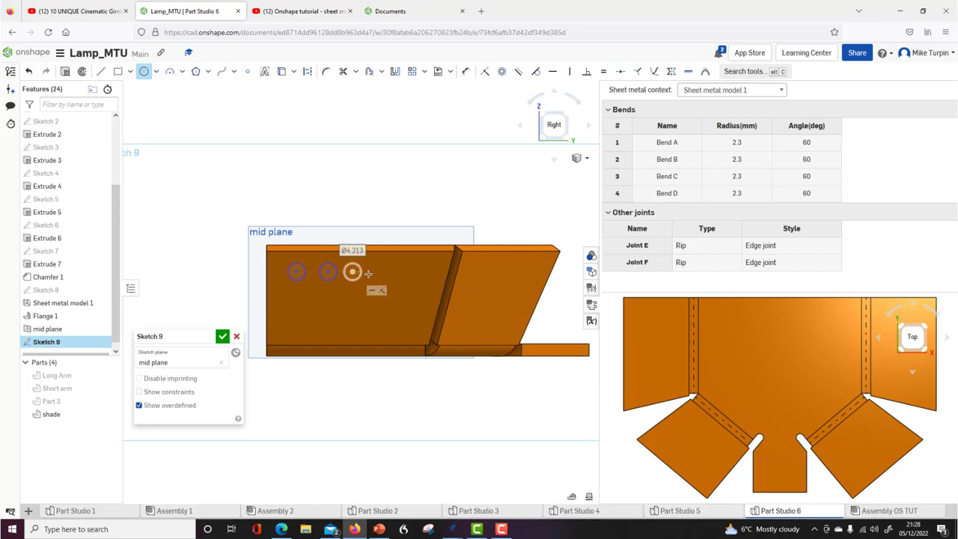
left_click(379, 273)
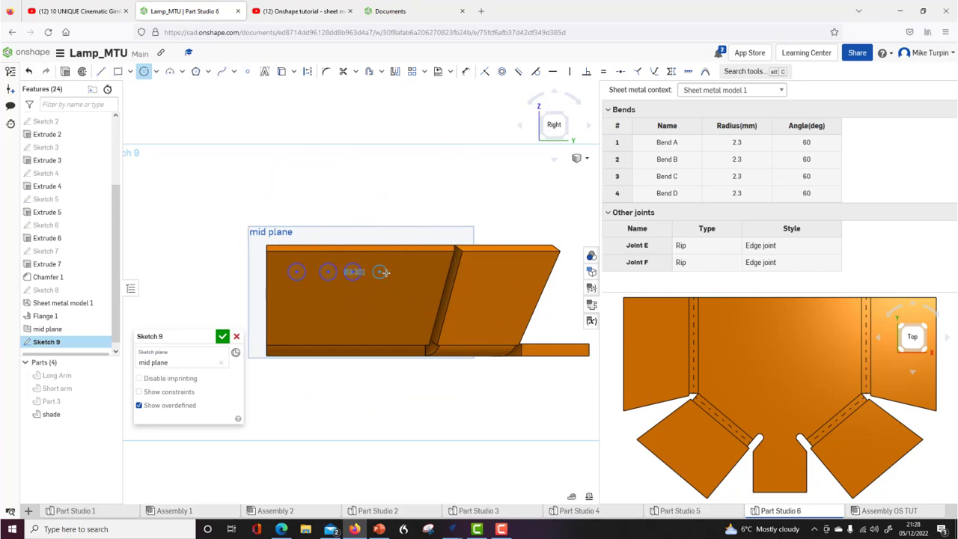
Dimension the centre distance between the first and second circles as 8 mm.
left_click(465, 71)
left_click(297, 271)
left_click(327, 272)
left_click(313, 285)
type("79")
key("Return")
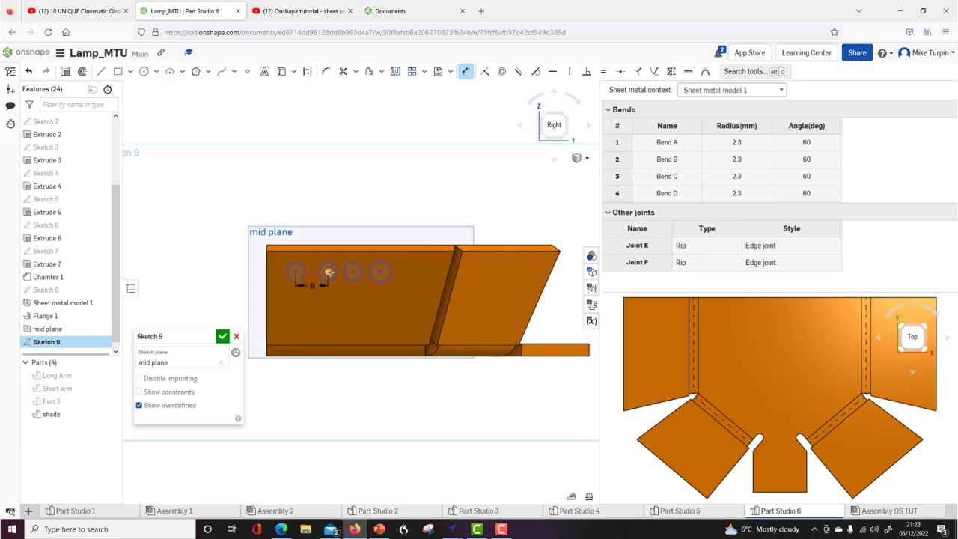
Dimension the centre distances between the second and third and the third and fourth circles as 8 mm each.
left_click(352, 271)
left_click(328, 272)
left_click(343, 285)
type("8")
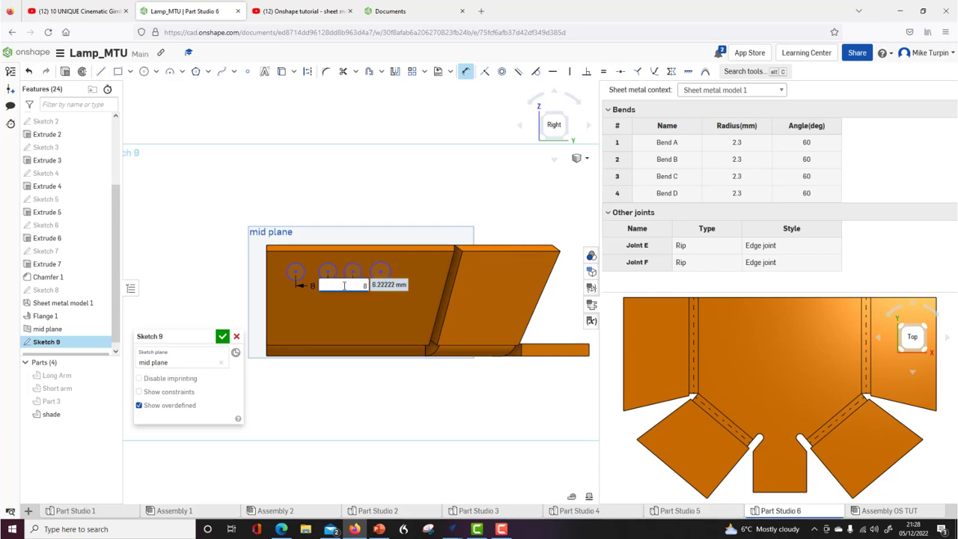
key("Return")
left_click(359, 272)
left_click(380, 271)
left_click(411, 292)
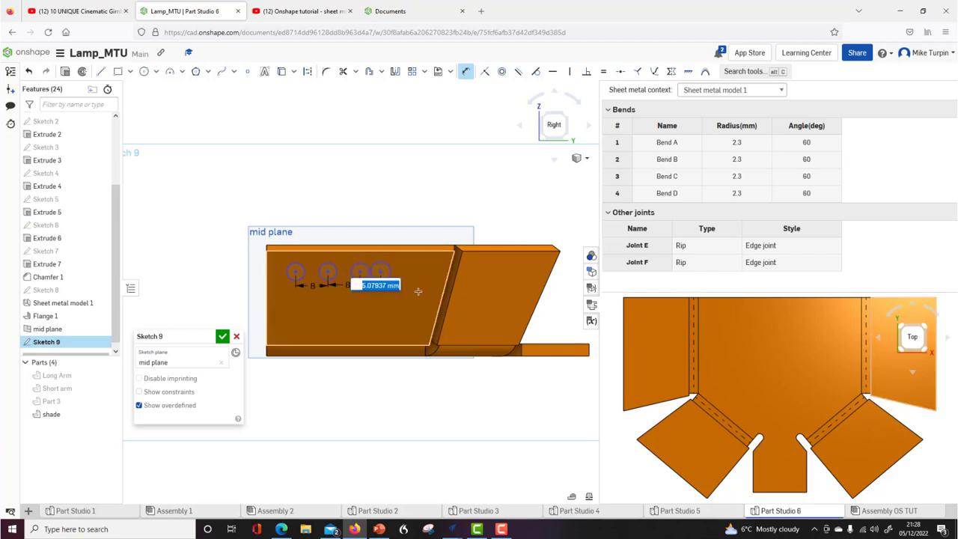
type("8")
key("Return")
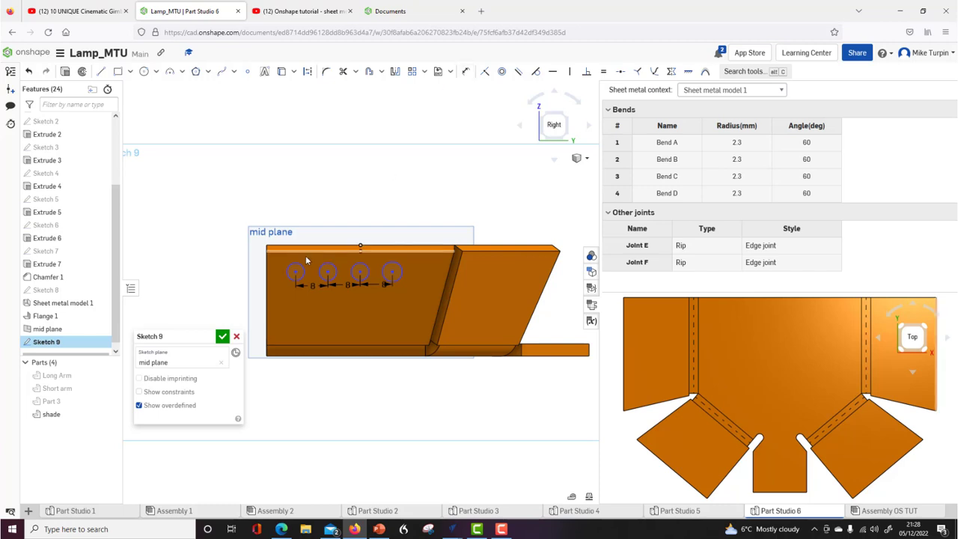
Dimension the diameters of the first and second circles in the row as 4 mm.
left_click(466, 72)
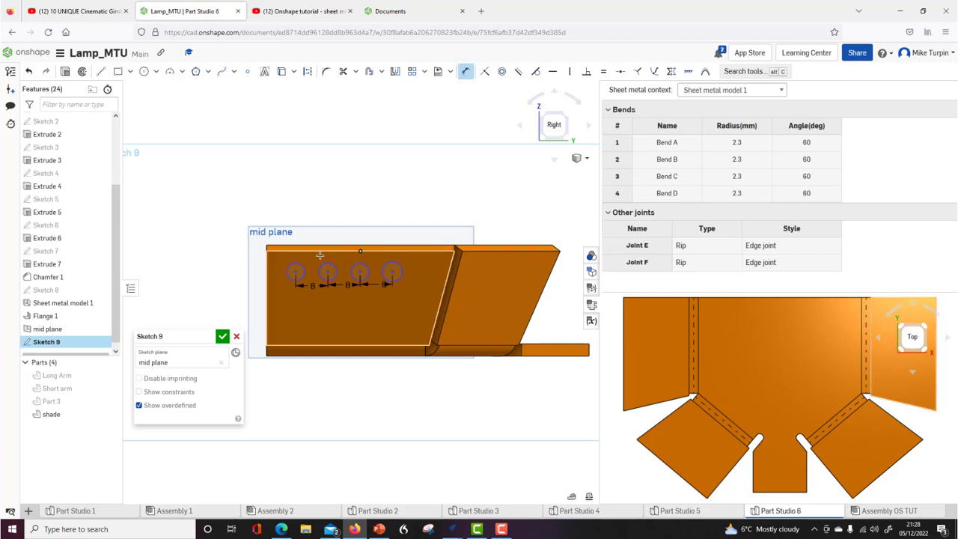
left_click(295, 271)
left_click(357, 235)
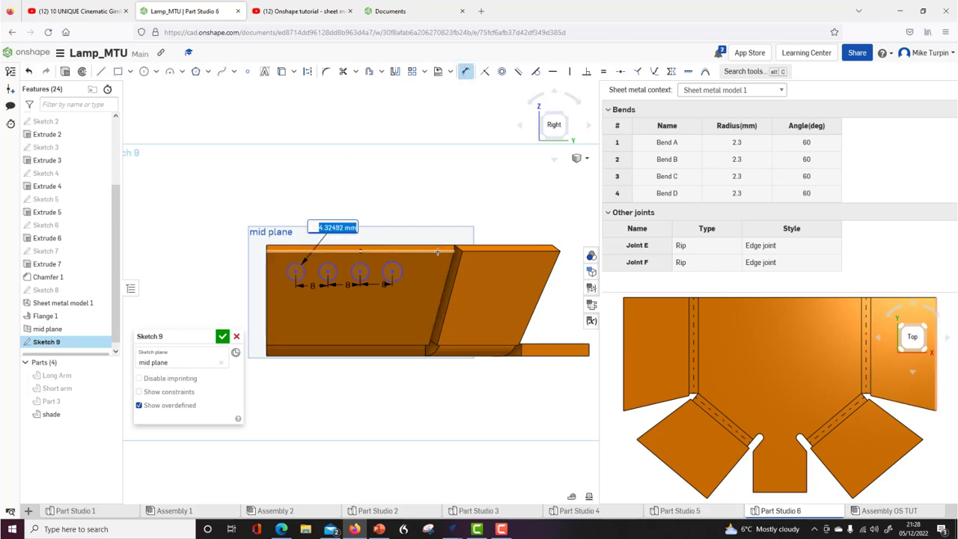
key("Return")
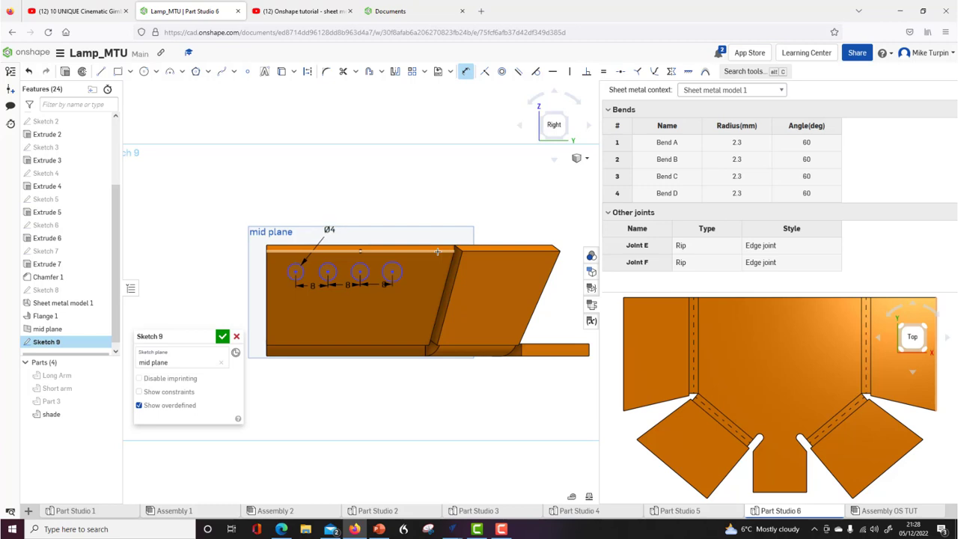
left_click(327, 271)
left_click(362, 234)
type("4")
key("Return")
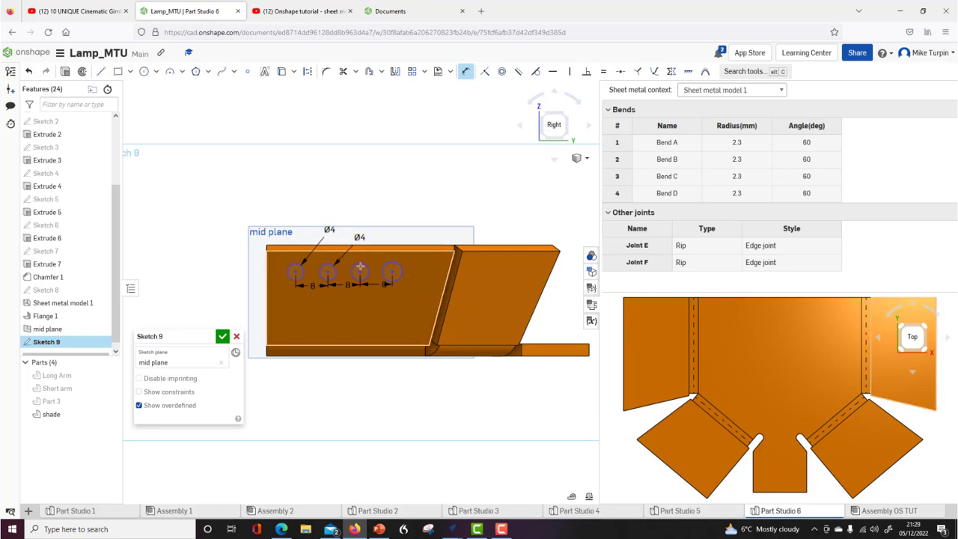
Dimension the diameters of the third and fourth circles as 4 mm and finish the sketch.
left_click(363, 267)
left_click(399, 233)
key("Return")
left_click(401, 265)
left_click(455, 228)
type("4")
key("Return")
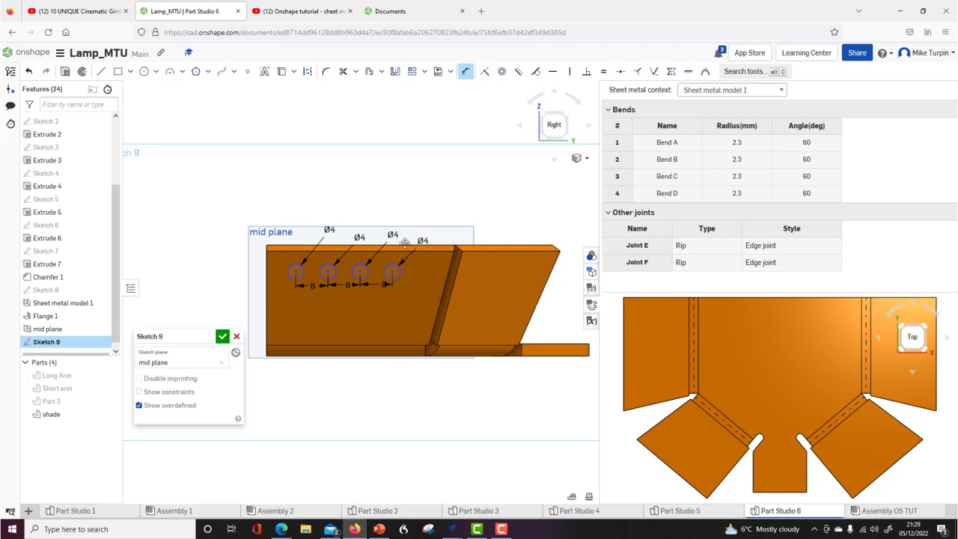
left_click(222, 336)
Set up a symmetric Remove extrude using all four sketched circles on the mid plane.
right_click_drag(354, 390, 371, 397)
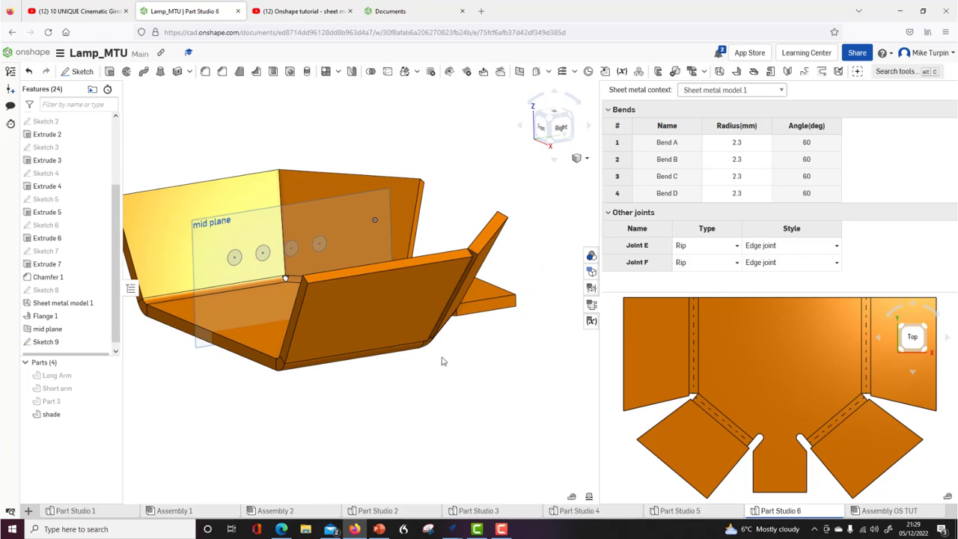
left_click(109, 72)
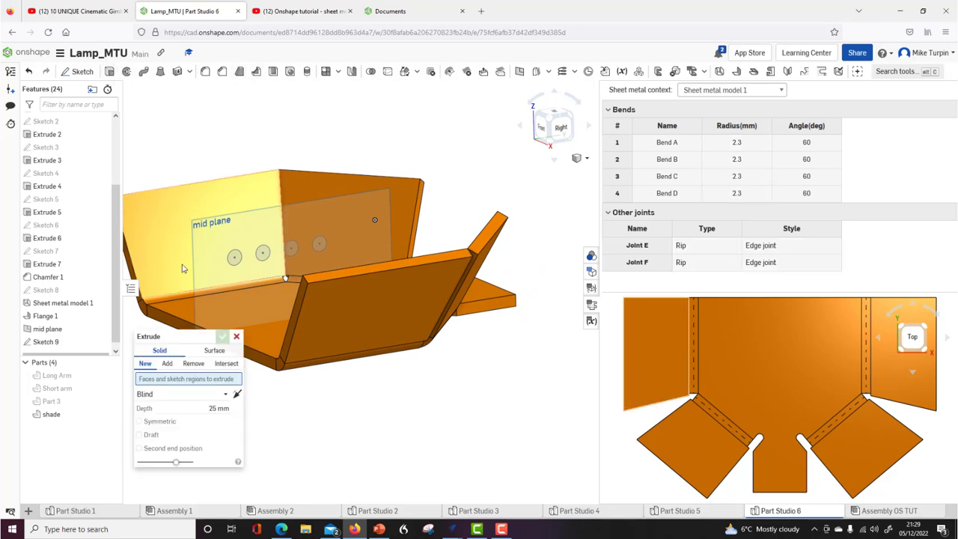
left_click(235, 258)
left_click(263, 252)
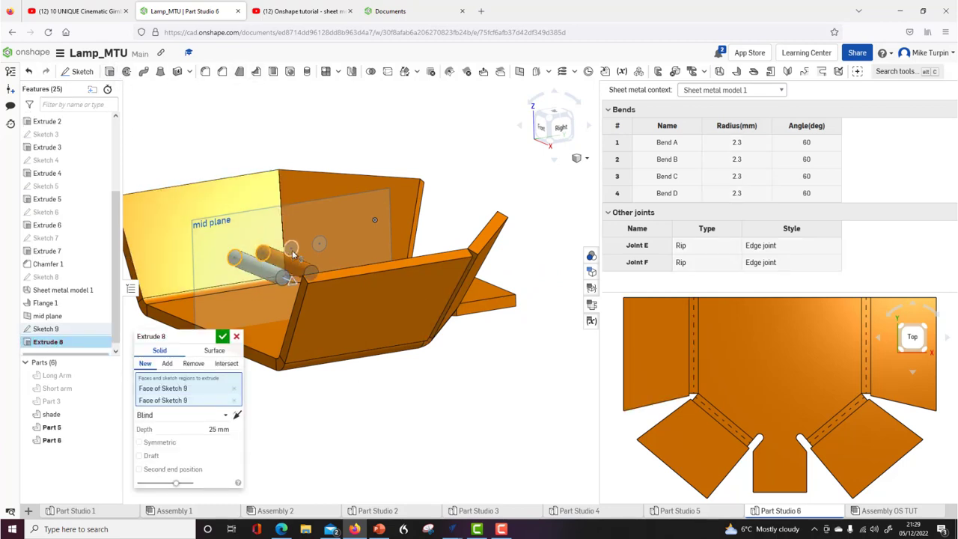
left_click(291, 248)
left_click(320, 243)
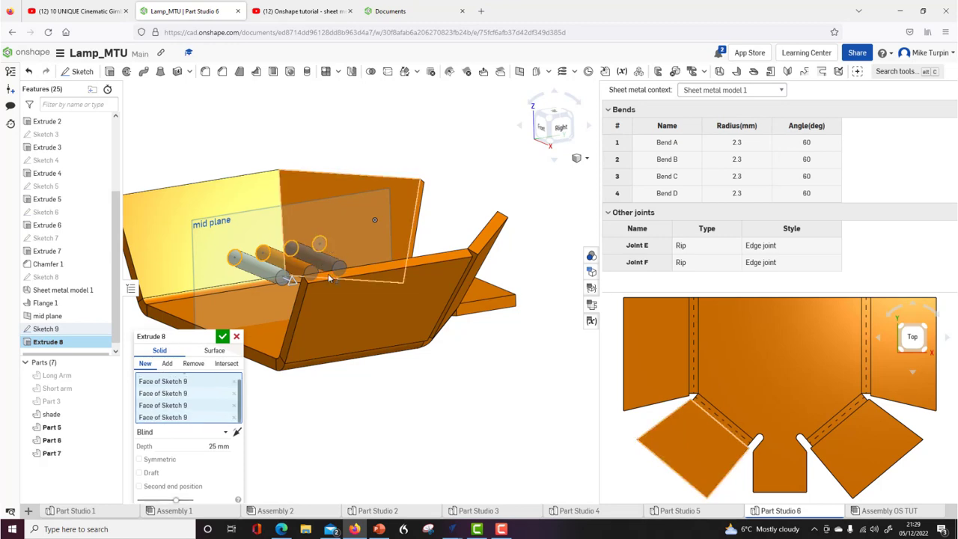
left_click(194, 364)
left_click(140, 459)
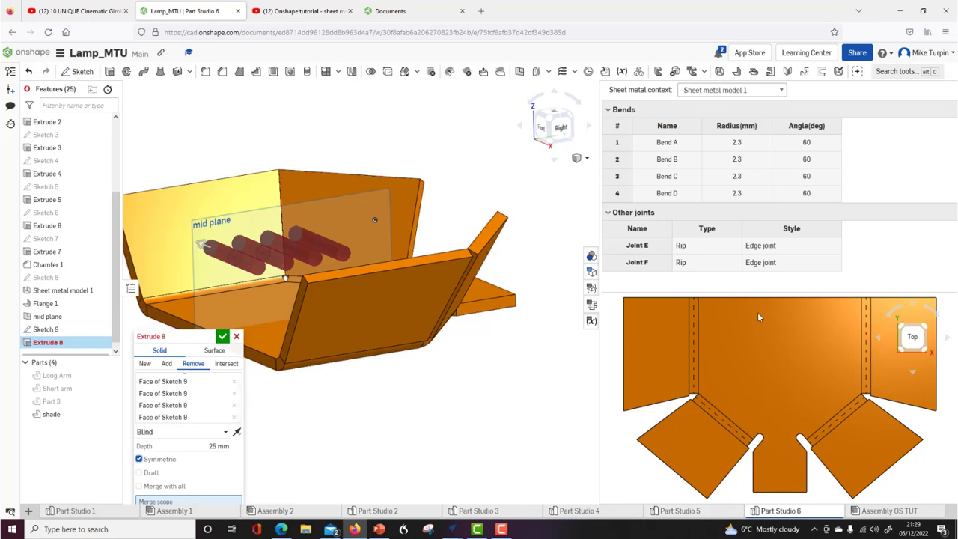
Extend the symmetric cut depth to about 153.2 mm through both side flanges and accept the extrude.
left_click_drag(195, 238, 132, 197)
left_click_drag(106, 161, 106, 152)
middle_click_drag(265, 337, 335, 348)
left_click_drag(159, 210, 540, 413)
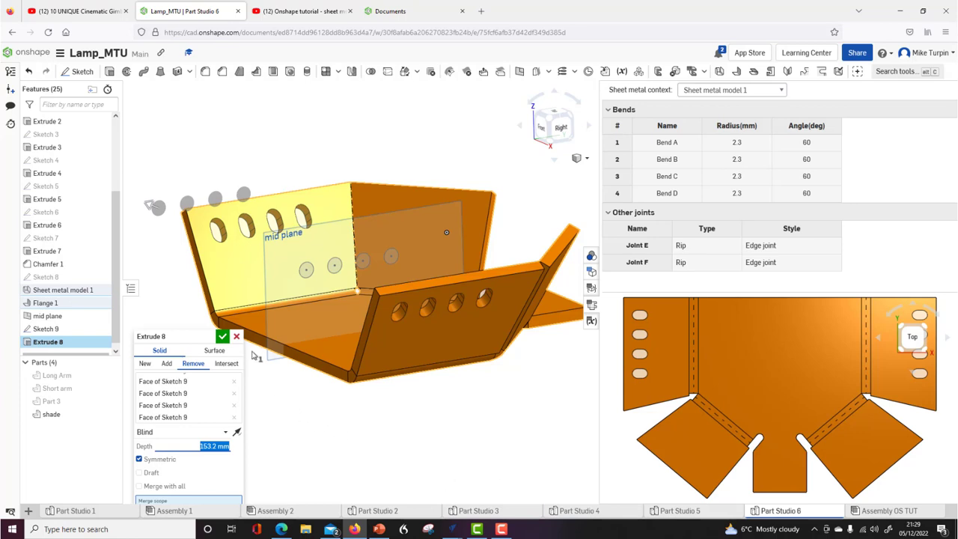
left_click(222, 336)
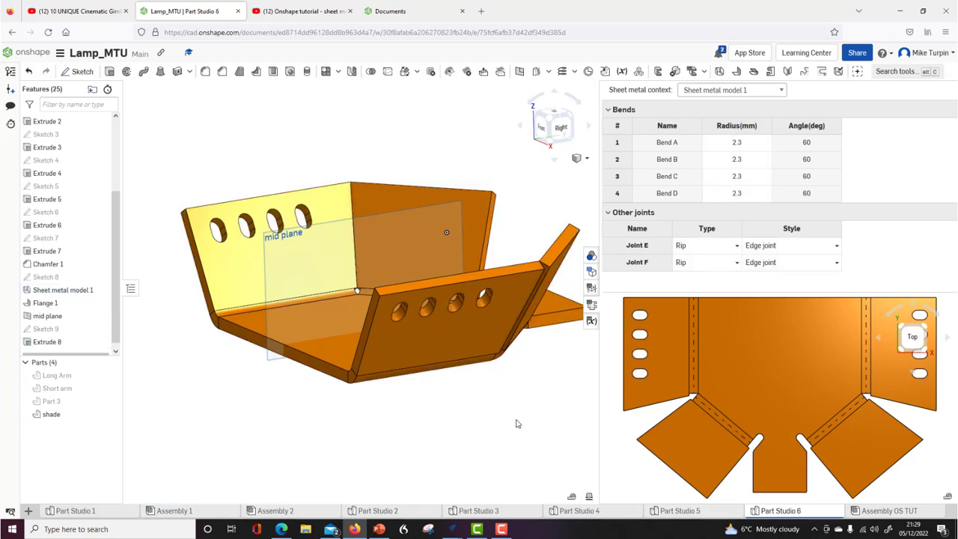
Examine the shape of the openings cut in both side flanges of the shade from several angles.
right_click_drag(359, 443, 381, 444)
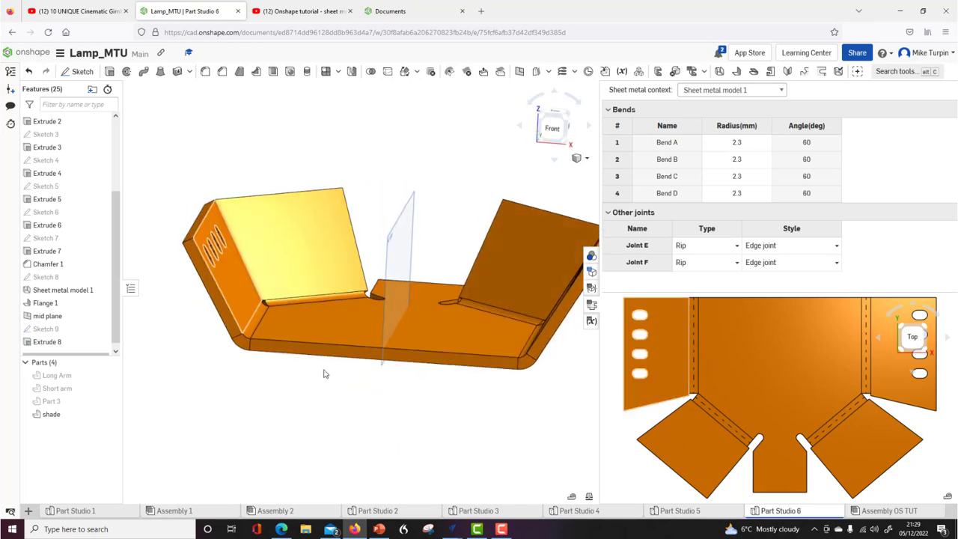
key("shift+1")
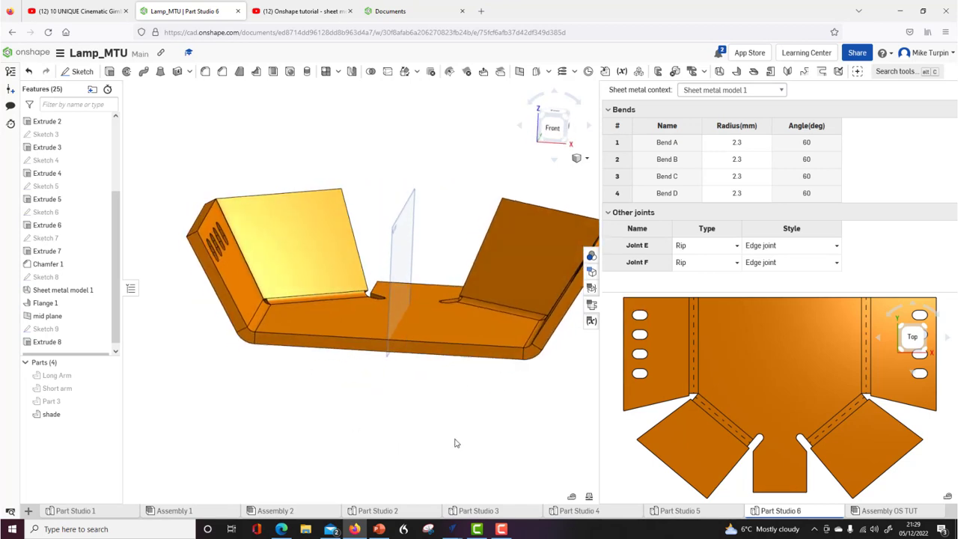
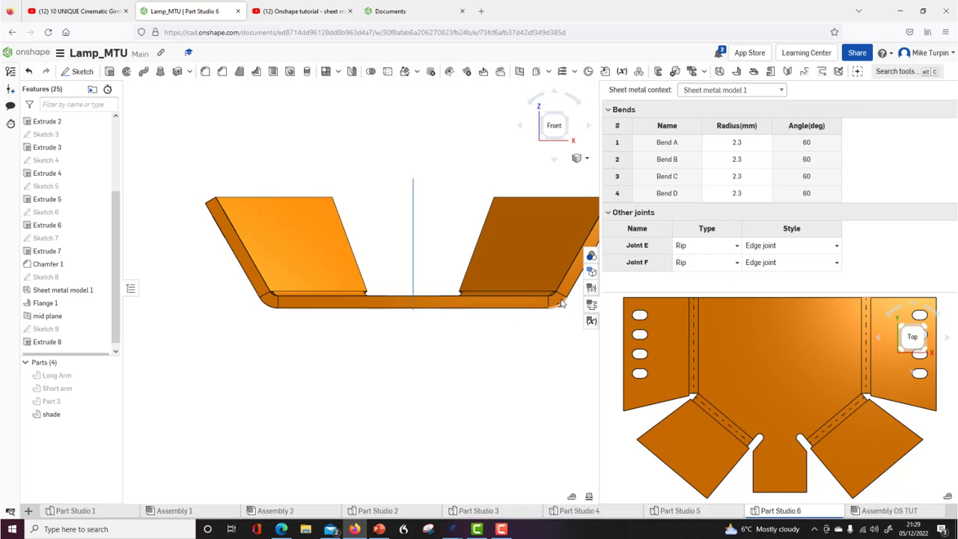
right_click_drag(533, 366, 516, 364)
scroll(544, 277, "up", 5)
right_click_drag(475, 280, 459, 284)
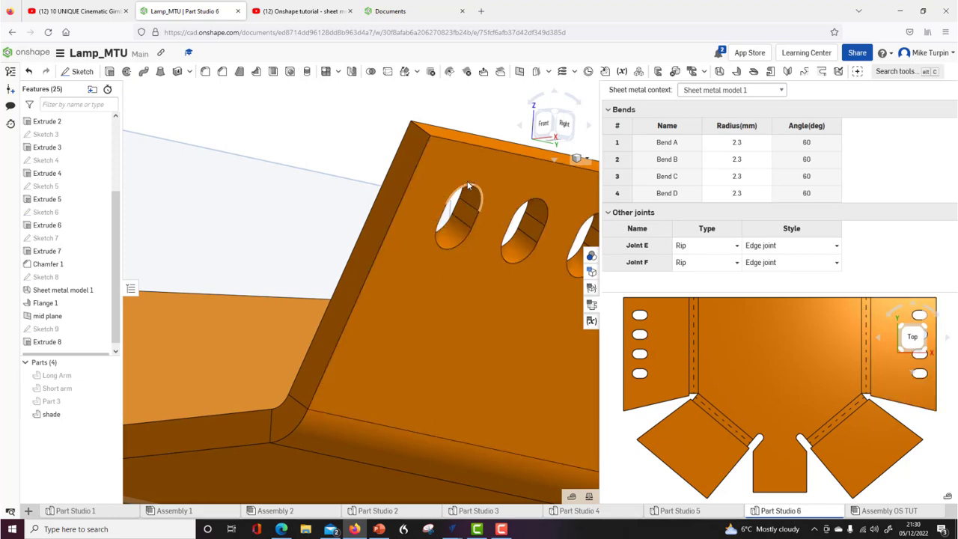
scroll(444, 226, "down", 4)
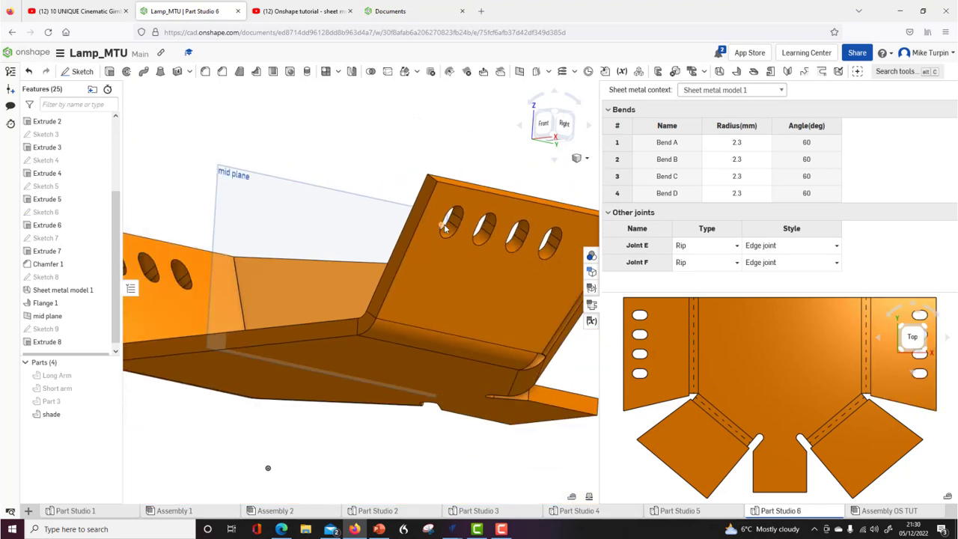
scroll(445, 225, "down", 2)
scroll(445, 225, "down", 2)
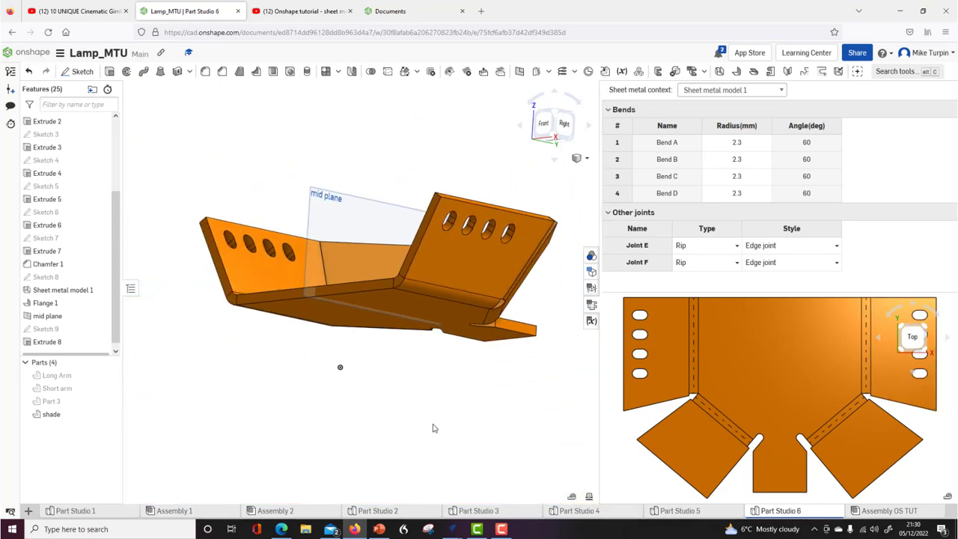
right_click_drag(431, 428, 503, 272)
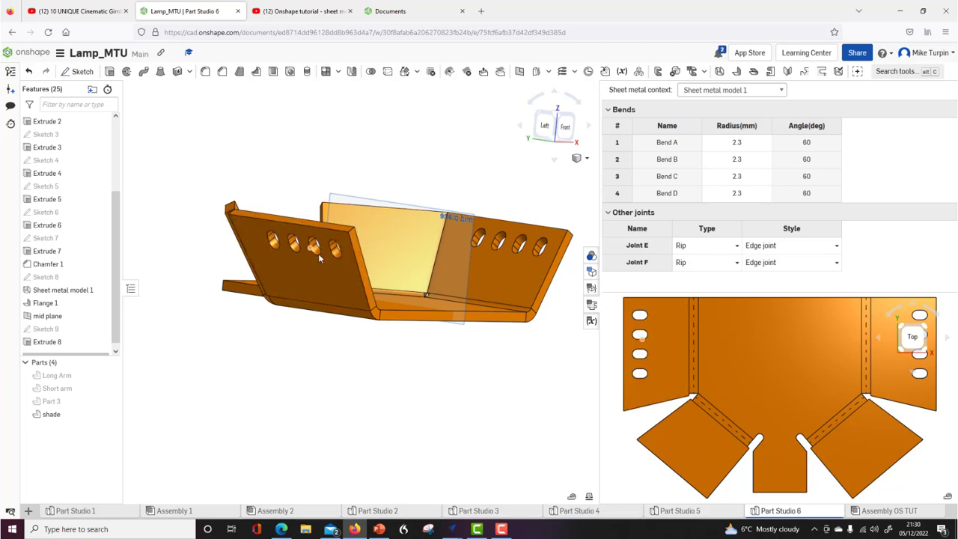
scroll(493, 363, "down", 1)
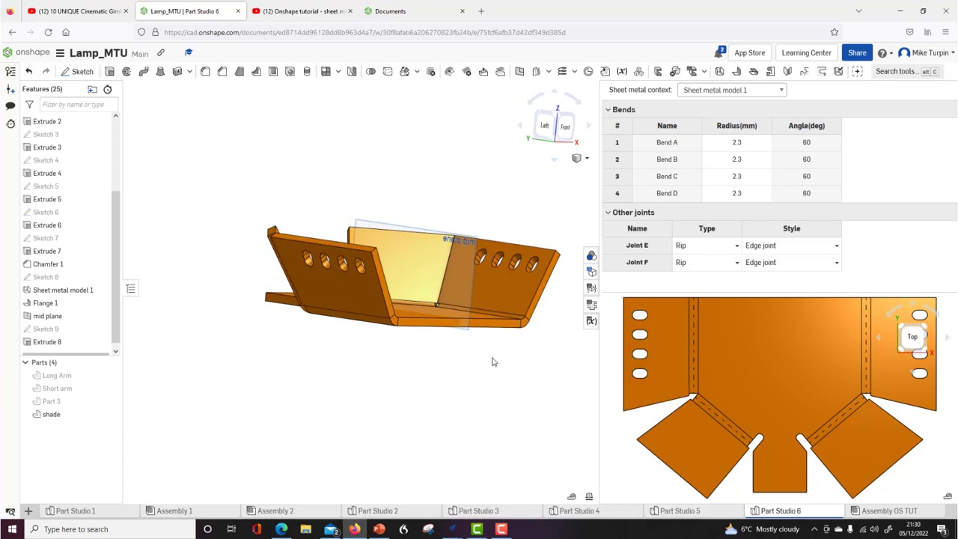
right_click_drag(487, 362, 448, 354)
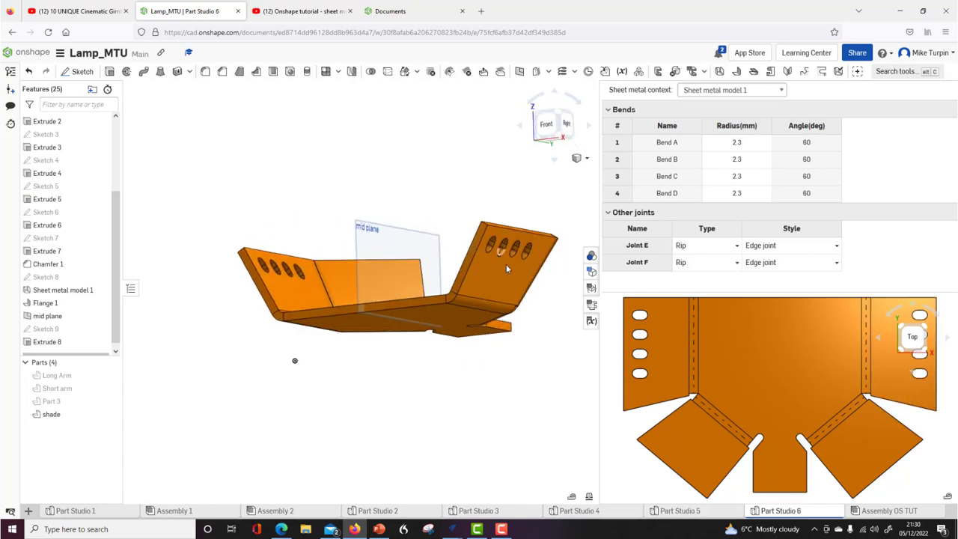
mouse_move(506, 387)
right_mouse_down()
mouse_move(490, 387)
mouse_move(425, 267)
right_mouse_up()
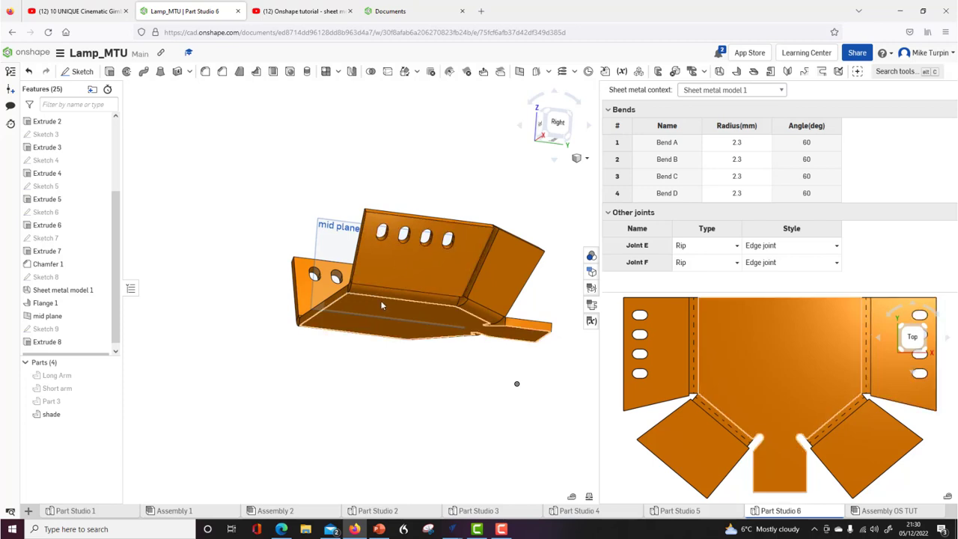
mouse_move(374, 397)
right_mouse_down()
mouse_move(376, 355)
mouse_move(408, 378)
mouse_move(447, 387)
mouse_move(437, 420)
mouse_move(351, 389)
mouse_move(356, 363)
mouse_move(376, 344)
mouse_move(360, 367)
mouse_move(455, 354)
right_mouse_up()
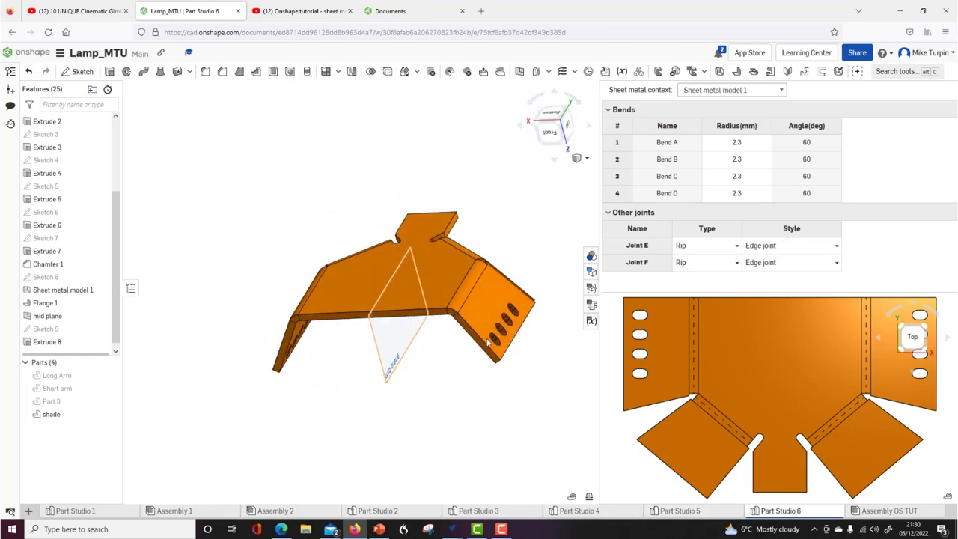
Hide the sheet metal table and flat pattern, and view the shade upside down.
left_click(592, 306)
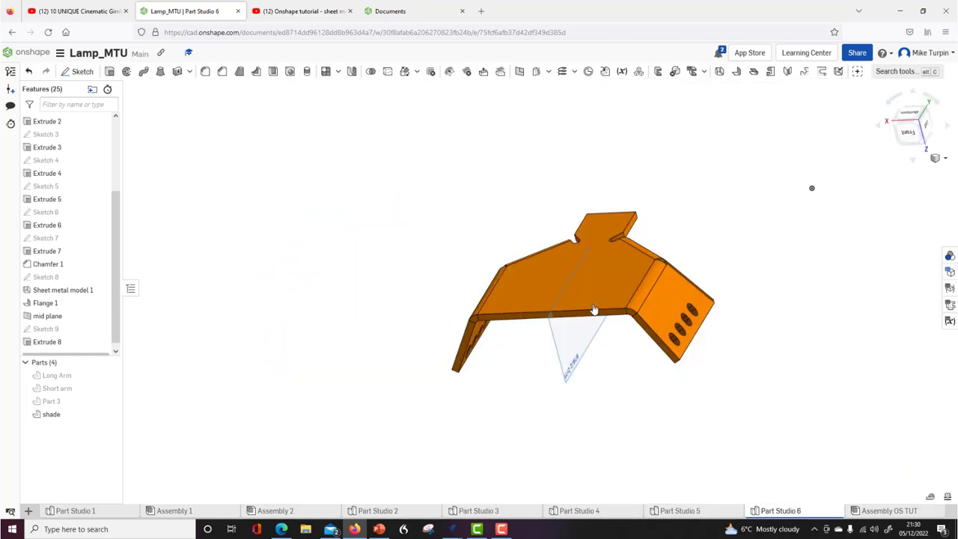
right_click_drag(648, 393, 628, 386)
right_click_drag(845, 357, 755, 259)
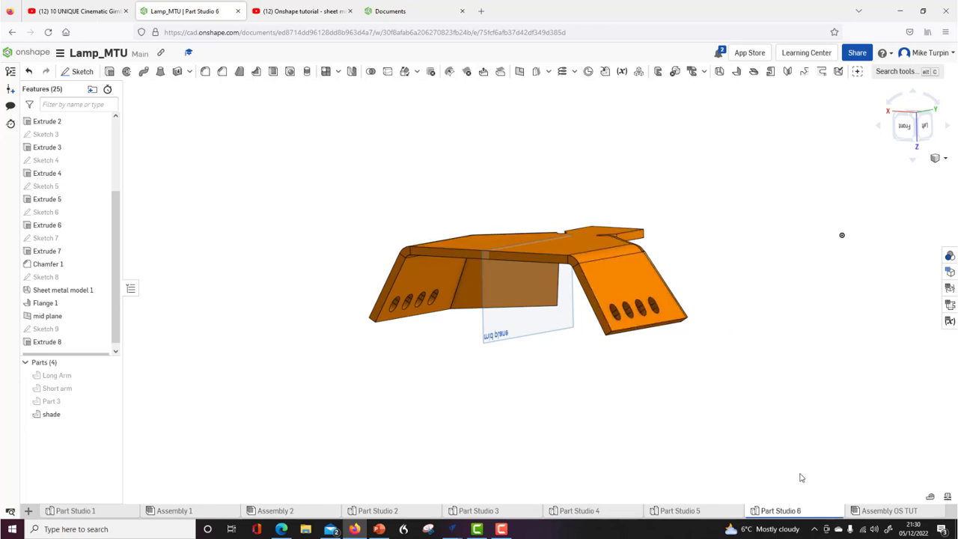
Switch to Assembly OS TUT and start inserting parts from the current document.
left_click(883, 511)
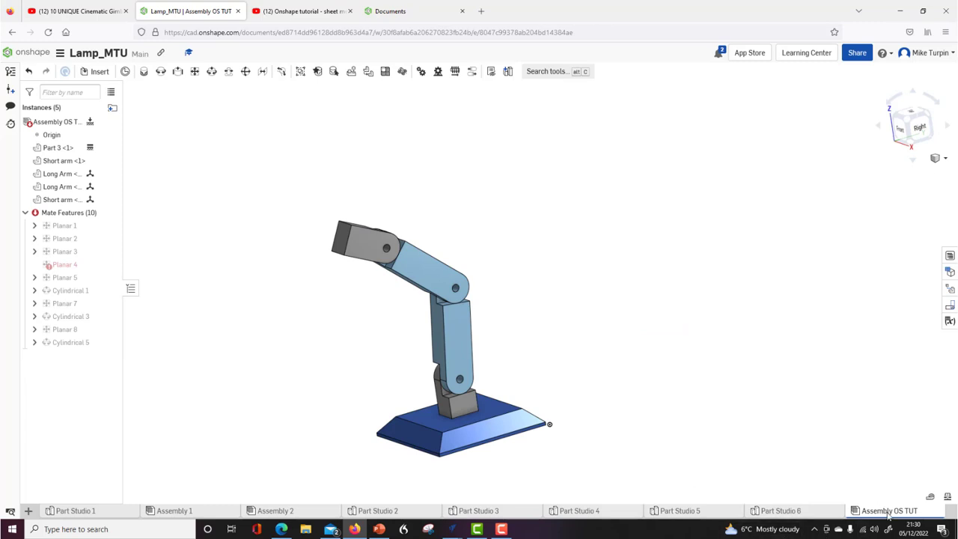
left_click(100, 71)
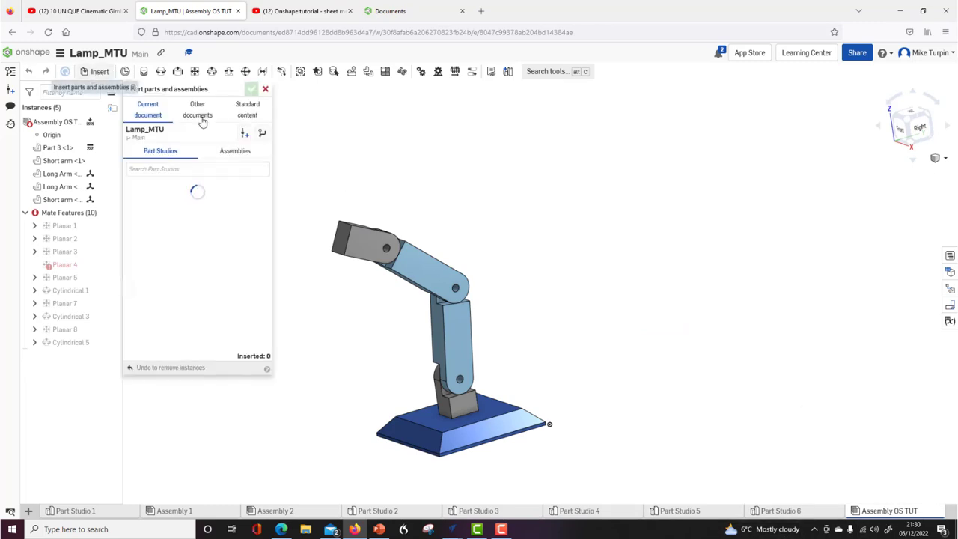
Try inserting the whole of Part Studio 6 into the assembly and undo the insertion.
left_click(146, 294)
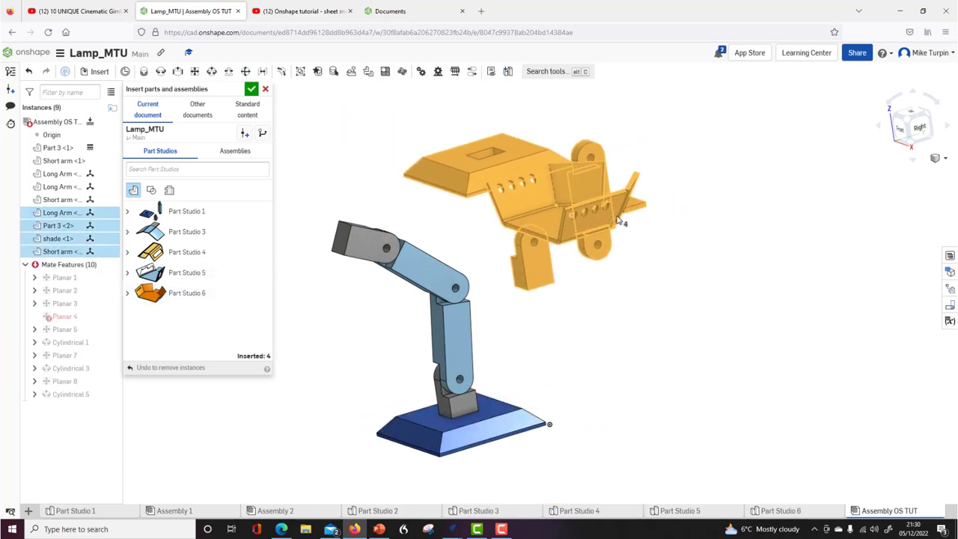
right_click(632, 221)
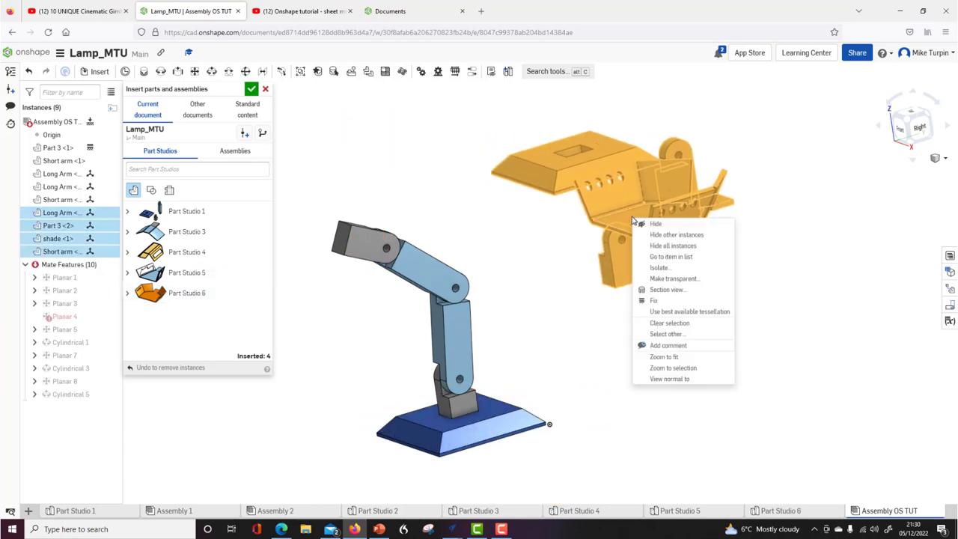
left_click(829, 223)
left_click(744, 285)
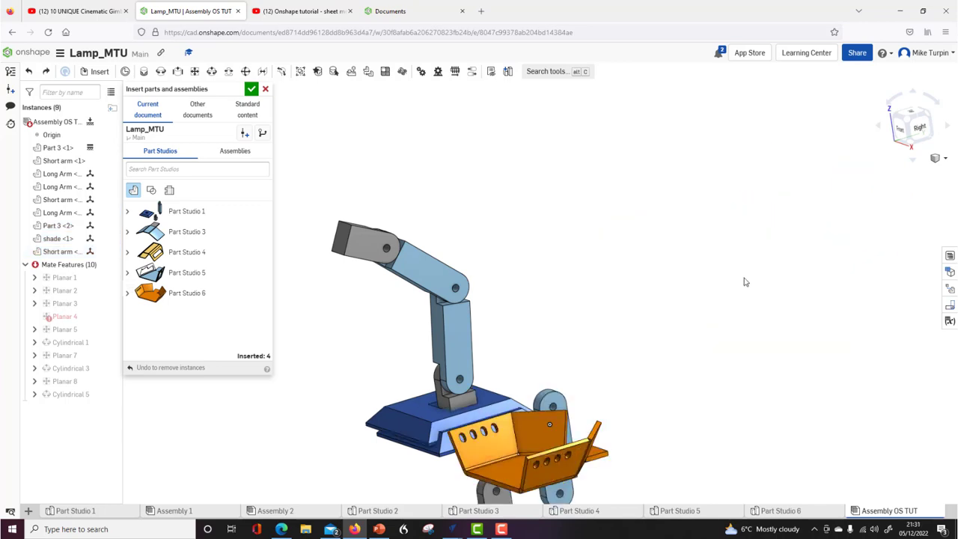
key("ctrl+z")
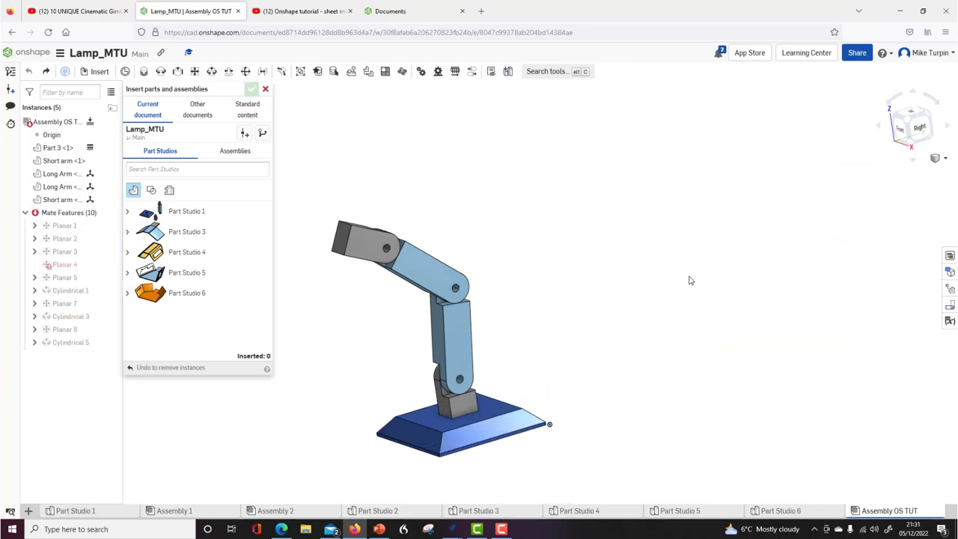
Insert only the shade from Part Studio 6 into the assembly, placed beside the lamp arm.
left_click(127, 293)
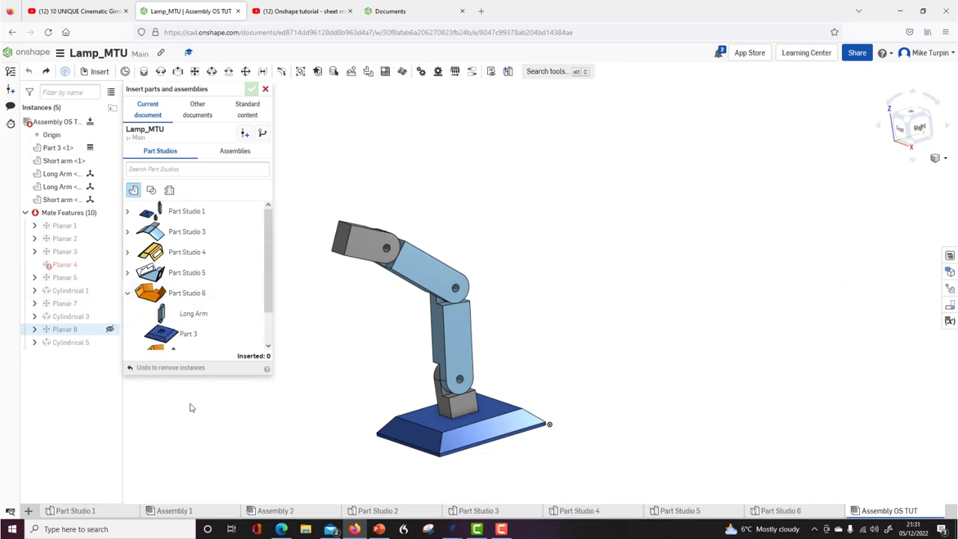
scroll(273, 291, "down", 1)
left_click(161, 319)
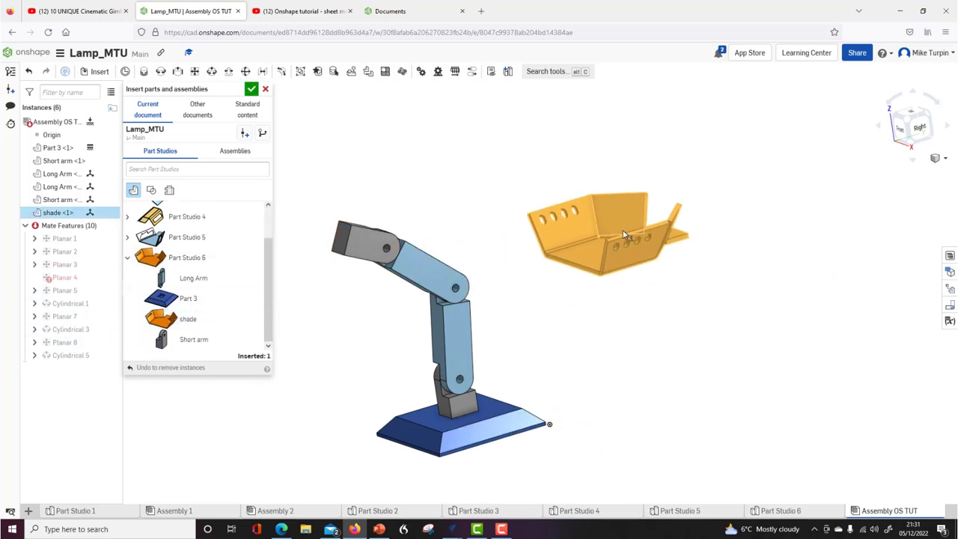
left_click(623, 231)
mouse_move(733, 283)
right_mouse_down()
mouse_move(663, 285)
mouse_move(730, 283)
right_mouse_up()
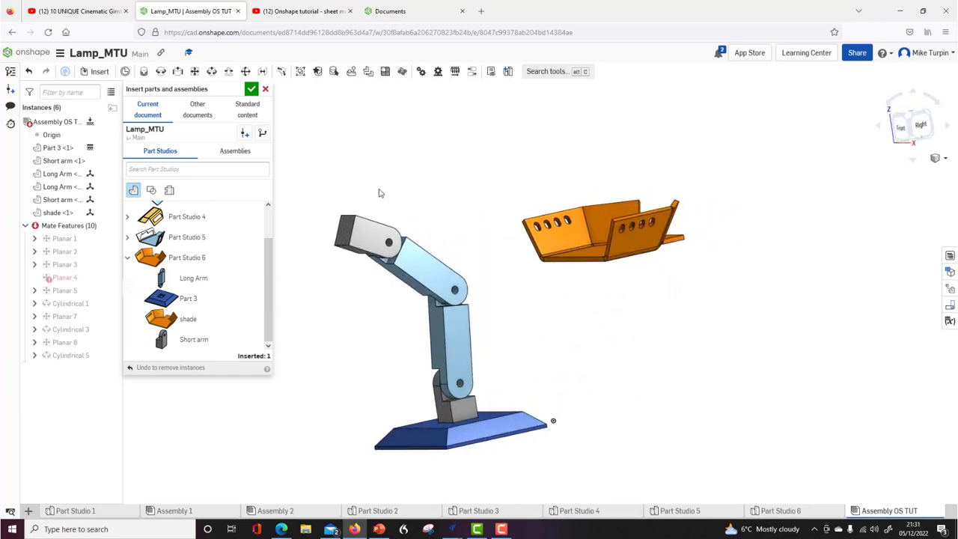
left_click(252, 89)
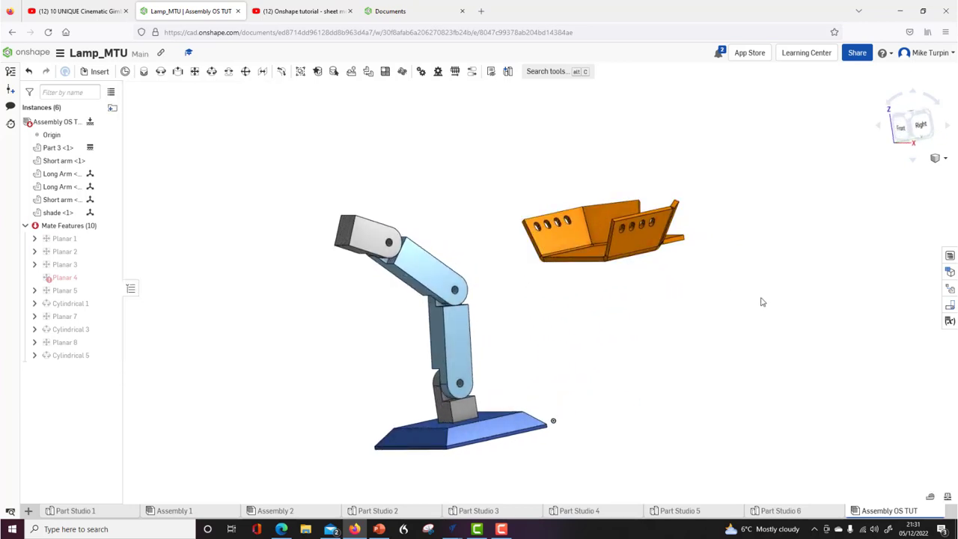
Rotate the shade half a turn so it opens downward, and move it over the lamp's upper short arm.
left_click(655, 250)
left_click_drag(625, 197, 648, 322)
type("175")
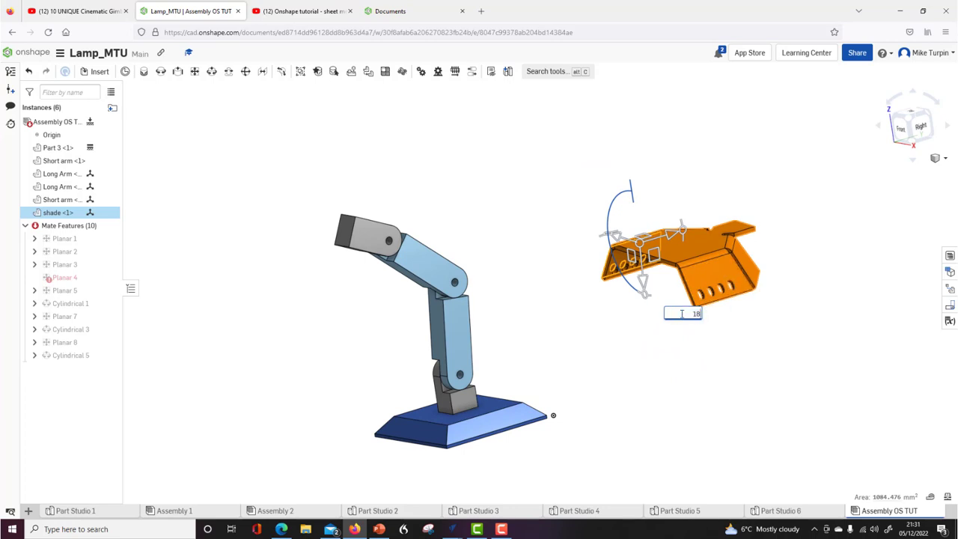
key("Return")
left_click(618, 366)
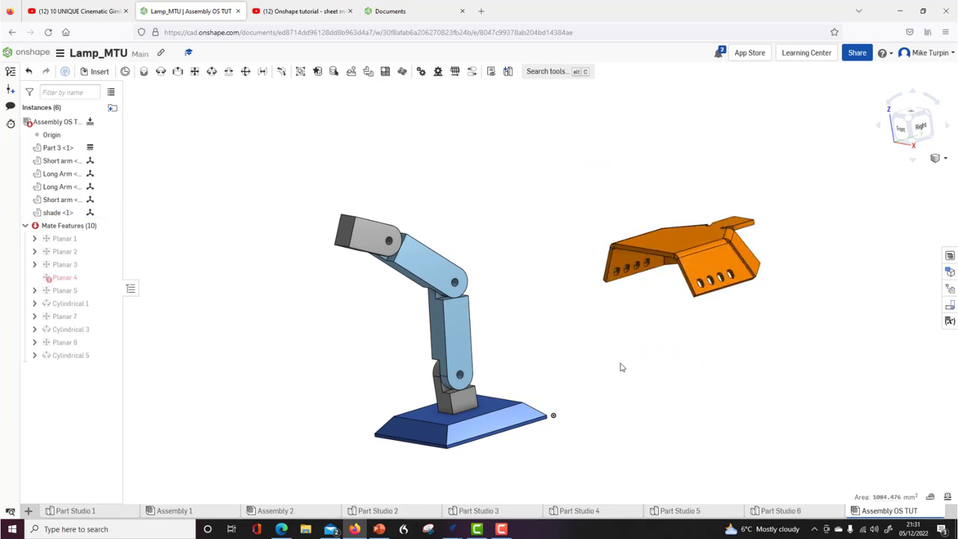
left_click_drag(702, 239, 302, 209)
right_click_drag(469, 200, 369, 217)
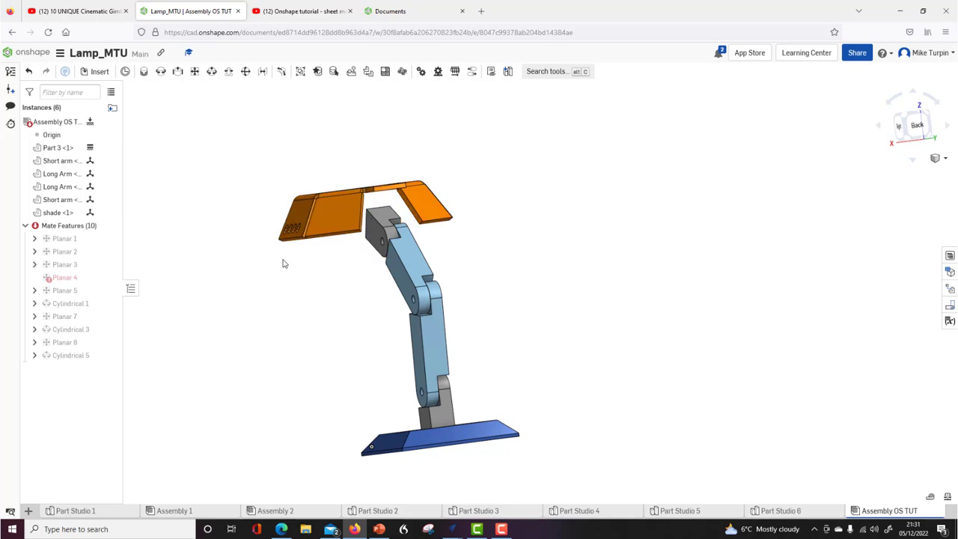
Add a planar mate between the underside of the shade's main face and the upper face of the end short arm.
left_click(194, 71)
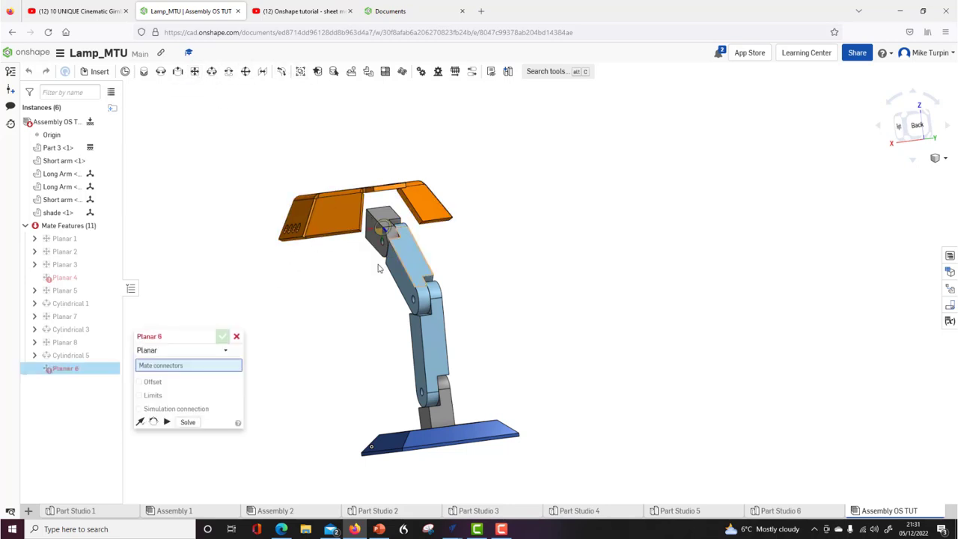
scroll(402, 235, "up", 5)
right_click_drag(359, 329, 376, 133)
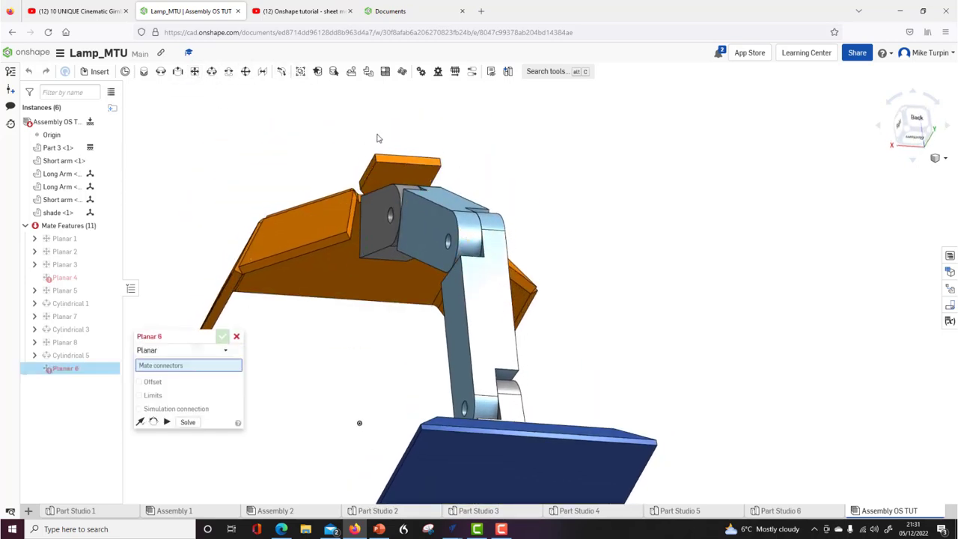
scroll(385, 167, "up", 4)
left_click(417, 189)
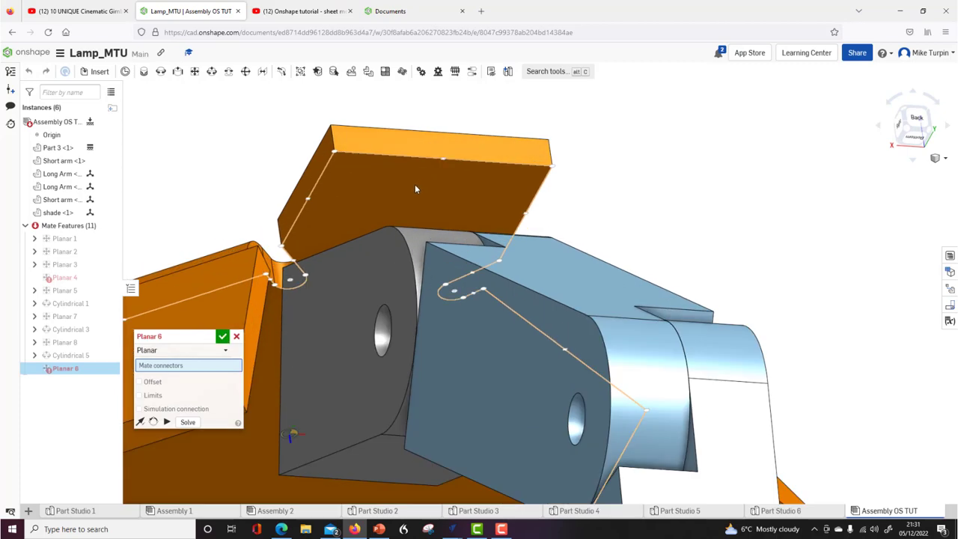
scroll(689, 165, "down", 2)
right_click_drag(689, 164, 529, 196)
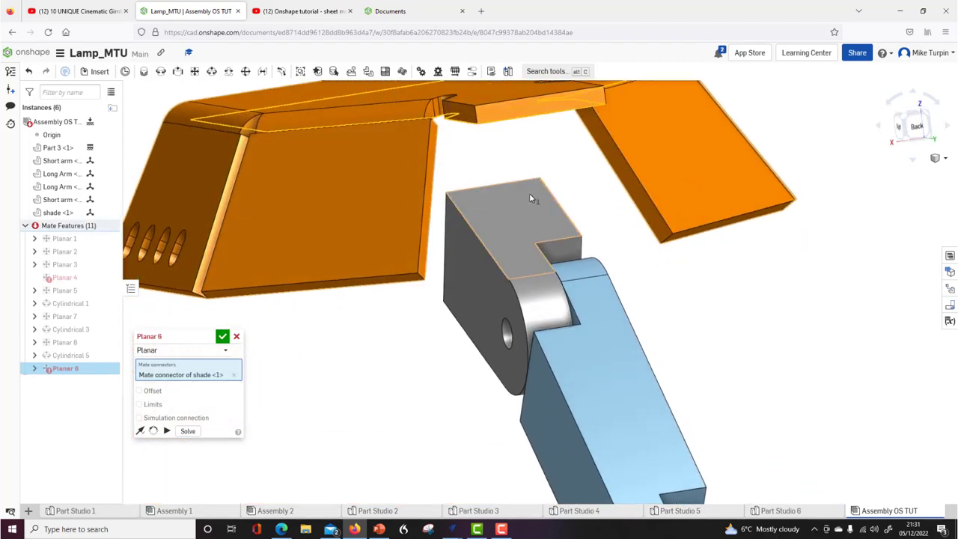
left_click(522, 211)
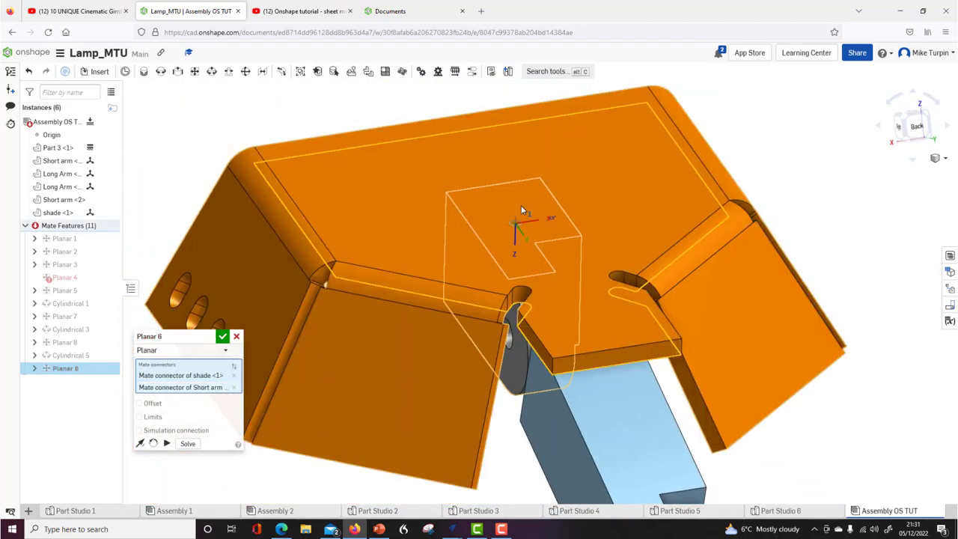
left_click(666, 224)
Add a planar mate between the end edge of the shade's rear tab and the shoulder face in the short arm's notch.
key("p")
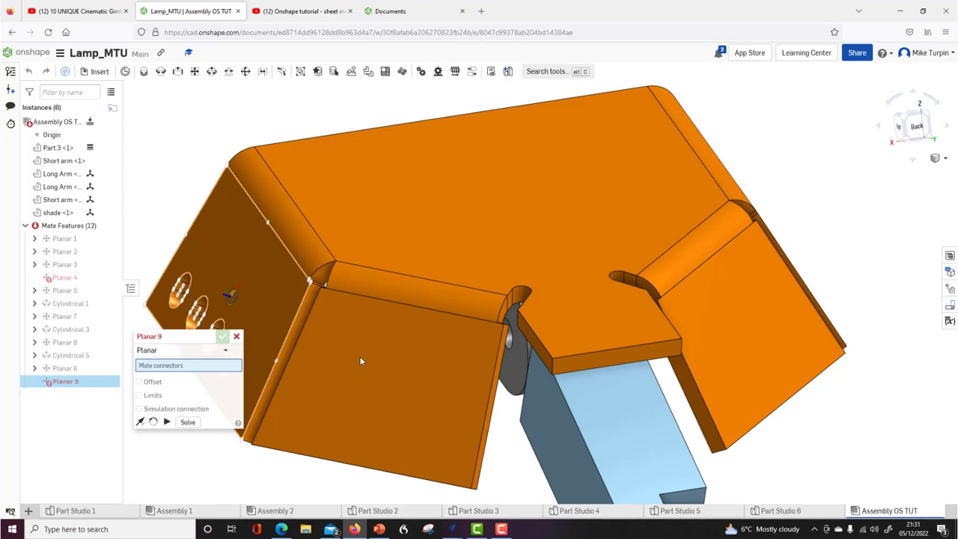
left_click(613, 360)
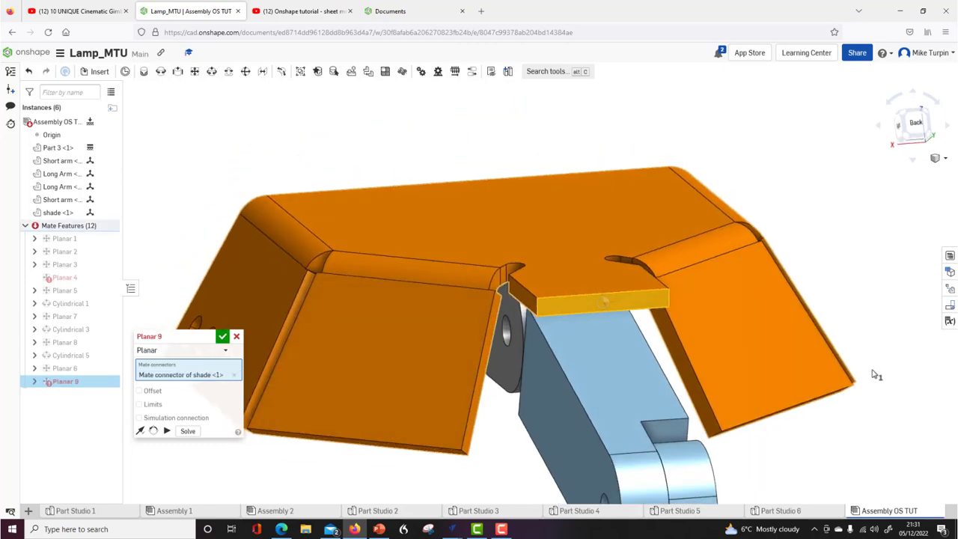
right_click_drag(857, 352, 821, 312)
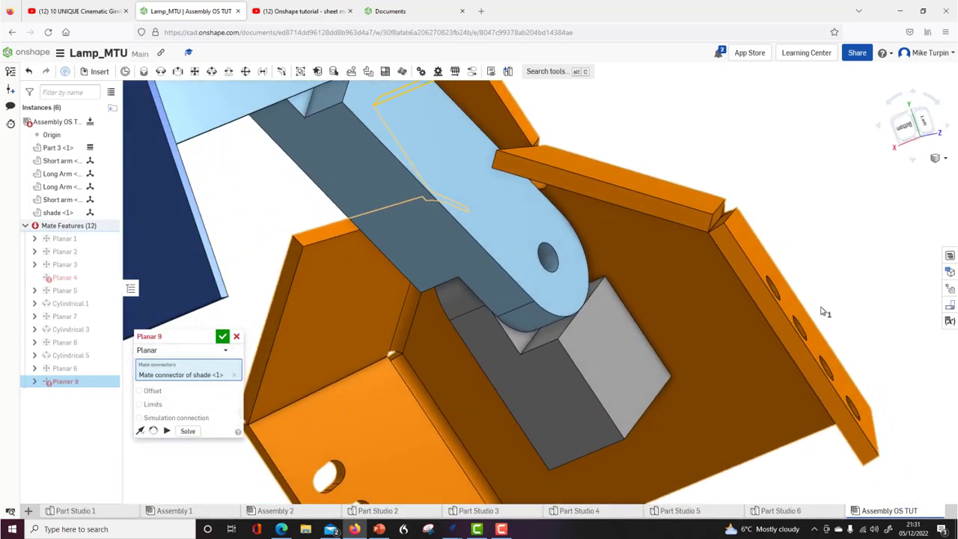
left_click(548, 342)
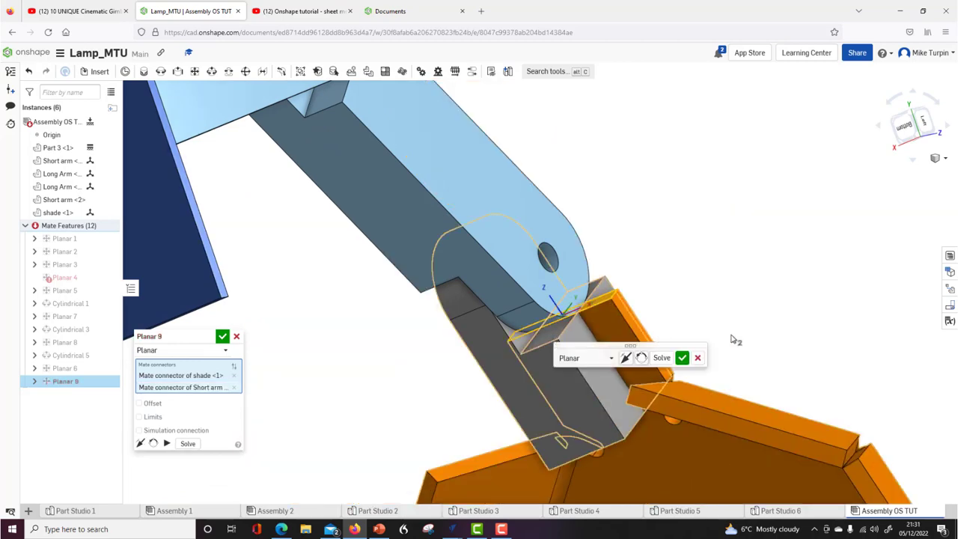
left_click(682, 359)
Add a planar mate between the side edge of the shade's rear tab and the side face of the short arm.
right_click_drag(726, 228, 787, 297)
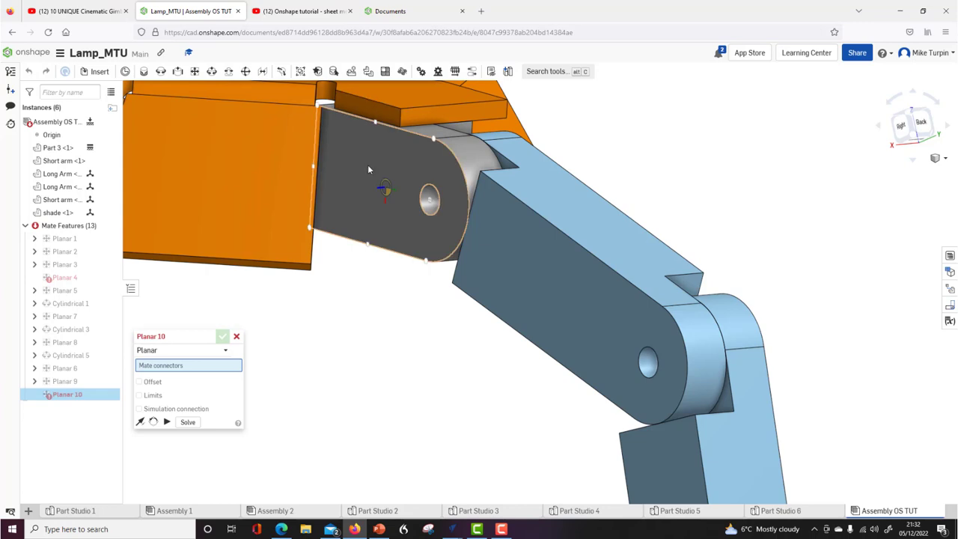
left_click(381, 116)
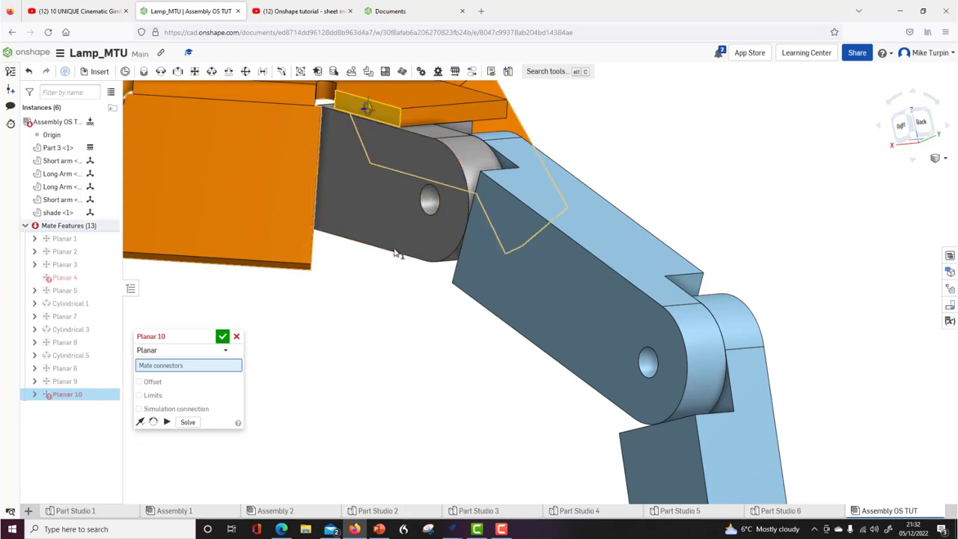
left_click(386, 175)
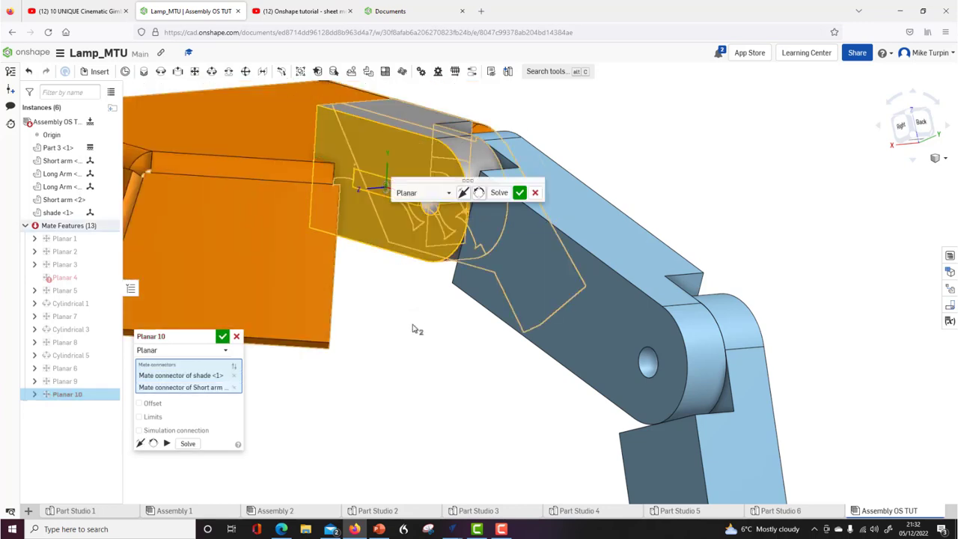
left_click(521, 194)
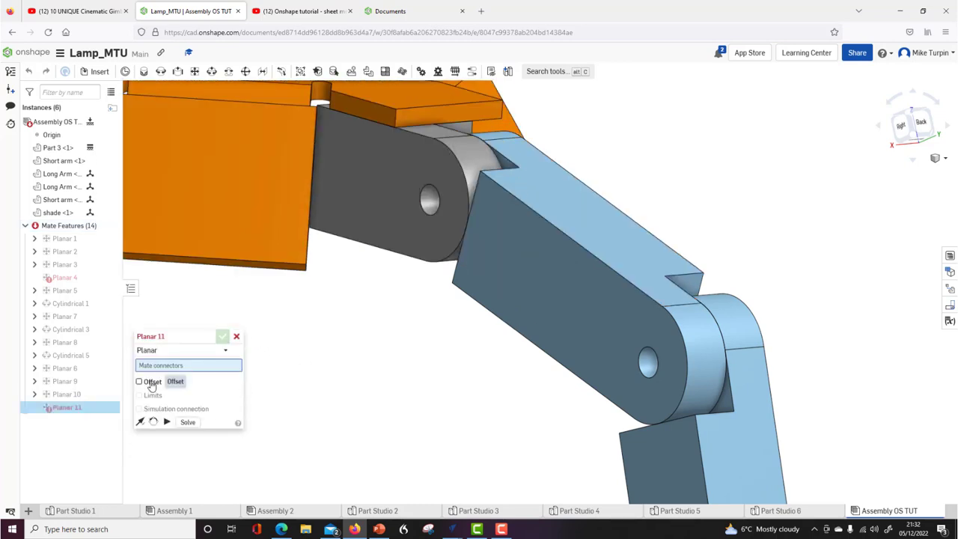
Try a 9 mm offset on a new planar mate without any connectors, and delete that mate.
left_click(140, 382)
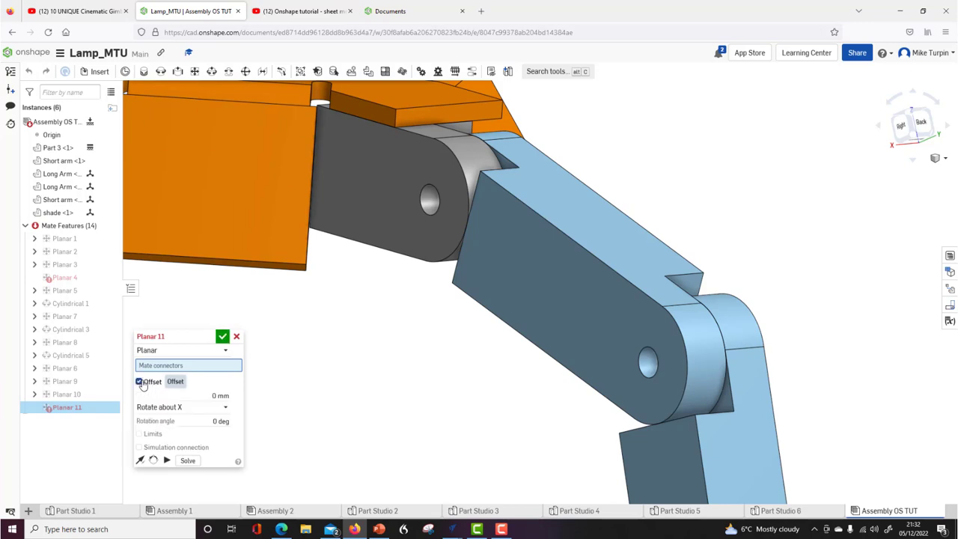
left_click(211, 397)
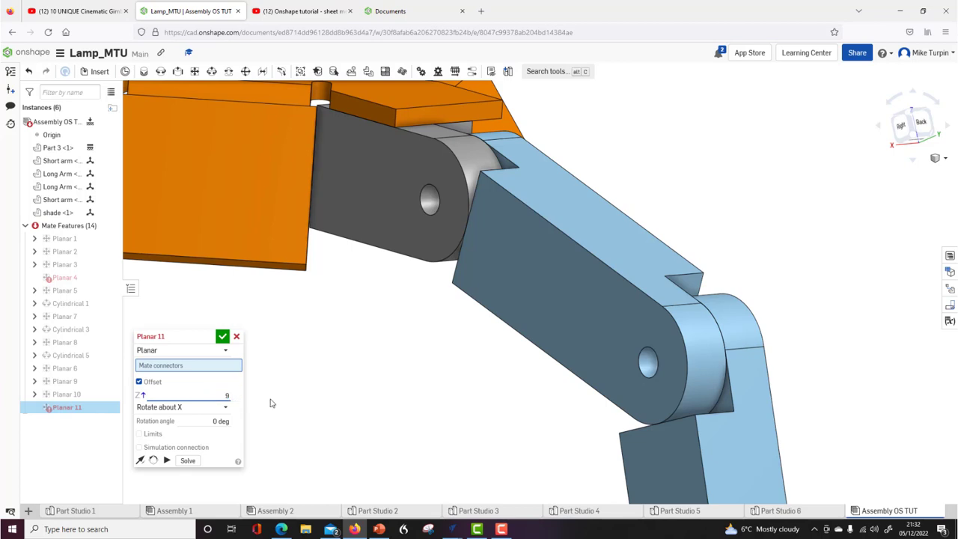
key("Return")
left_click(222, 337)
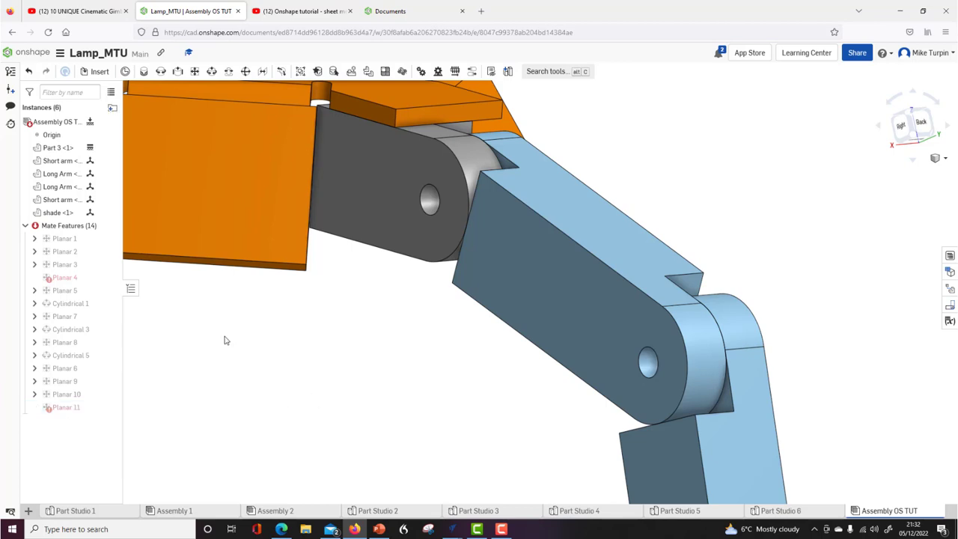
mouse_move(346, 343)
right_mouse_down()
mouse_move(464, 343)
mouse_move(351, 342)
right_mouse_up()
right_click(77, 411)
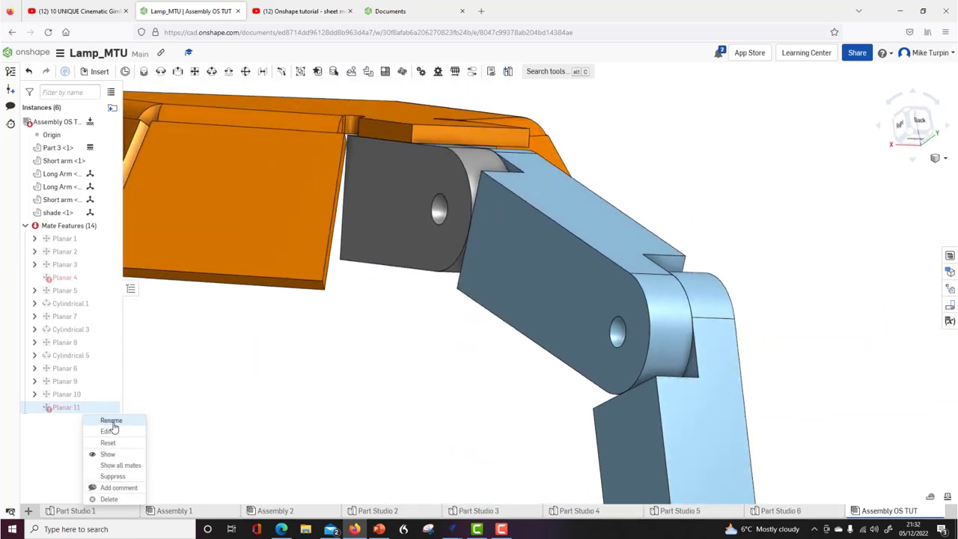
left_click(108, 430)
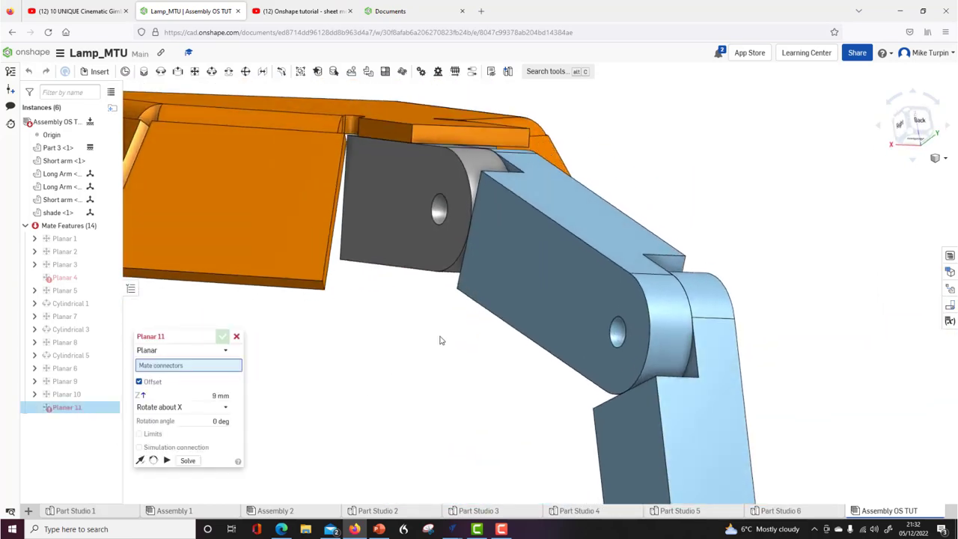
left_click(237, 338)
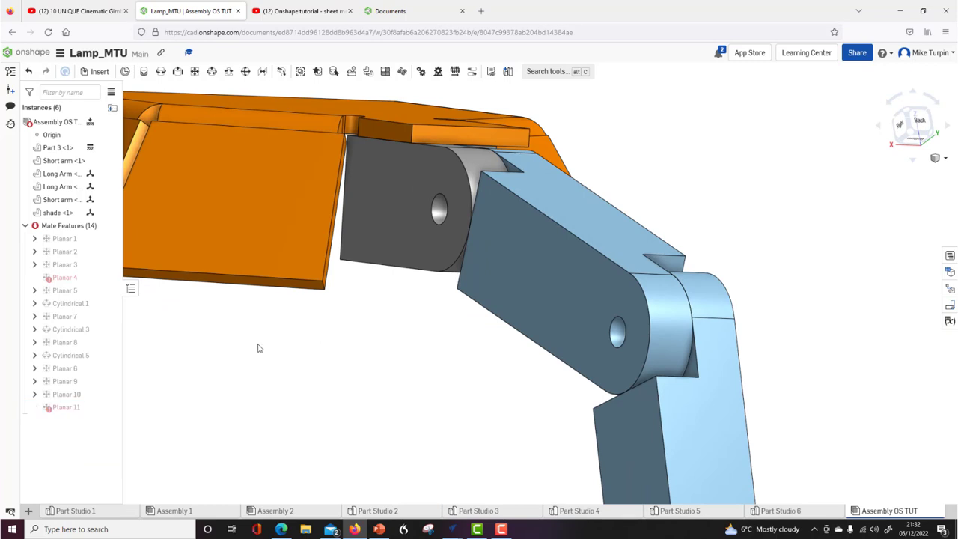
right_click(67, 410)
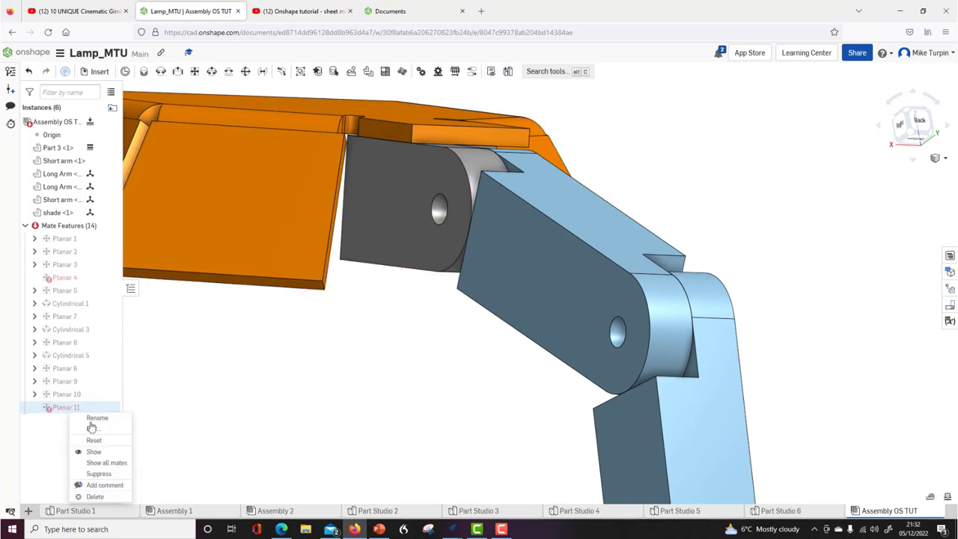
left_click(96, 497)
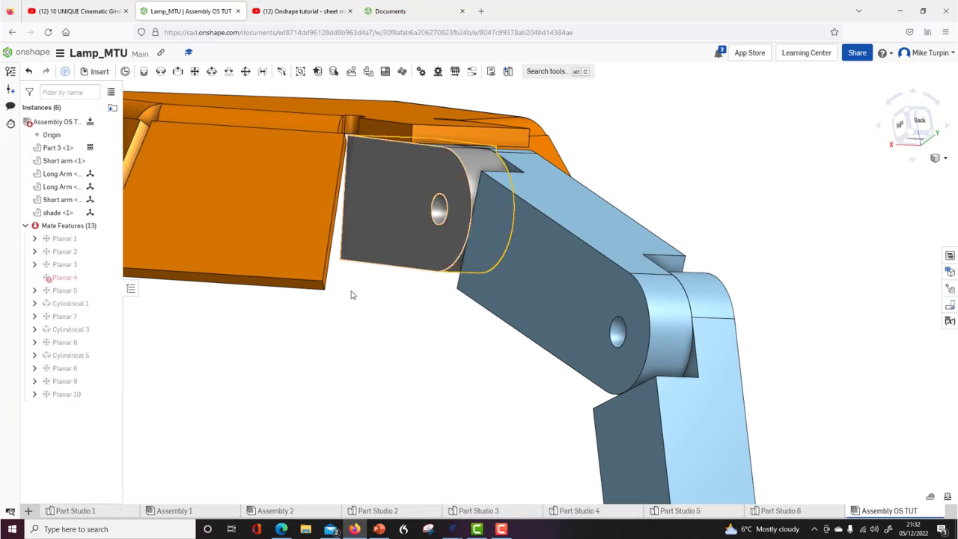
Edit the Planar 10 mate between the shade tab's side edge and the short arm to use a 9 mm Z offset.
right_click(73, 397)
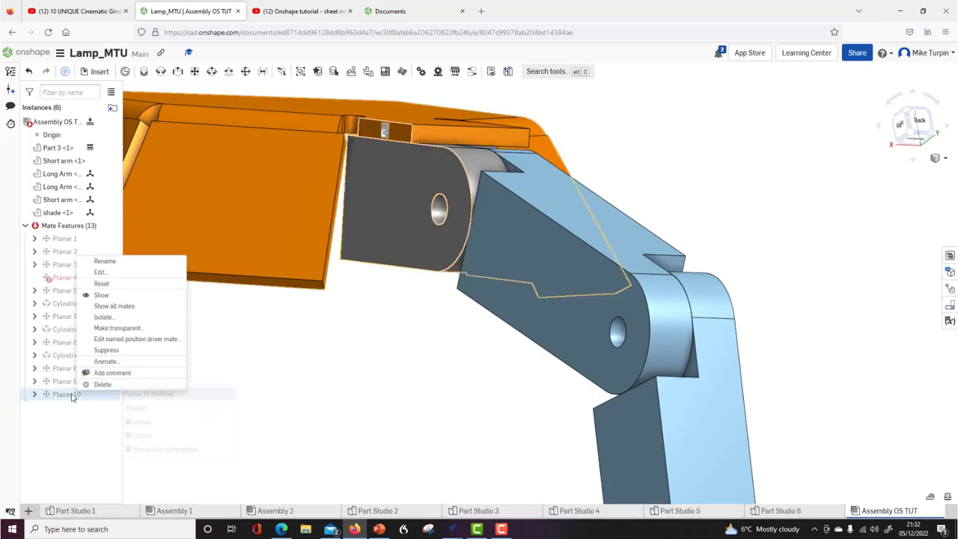
left_click(105, 272)
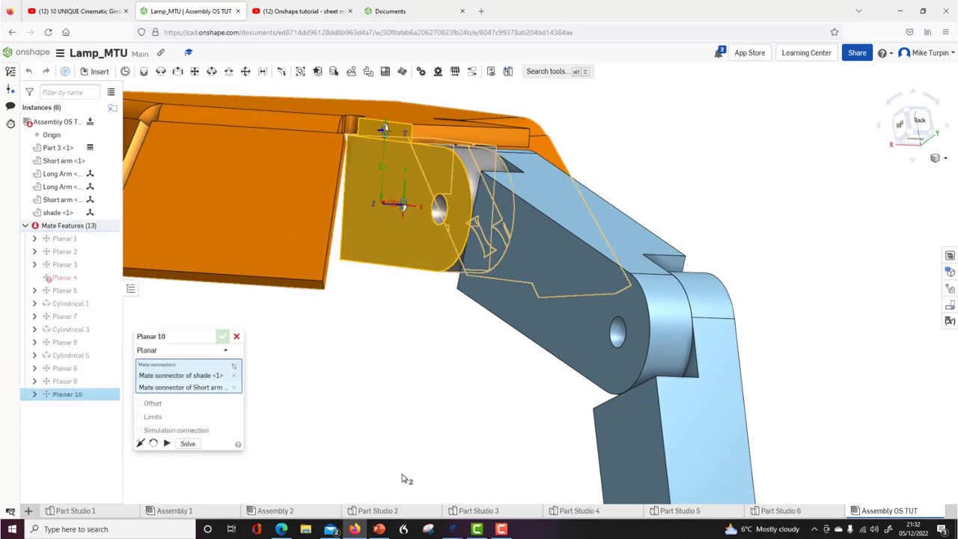
left_click(139, 403)
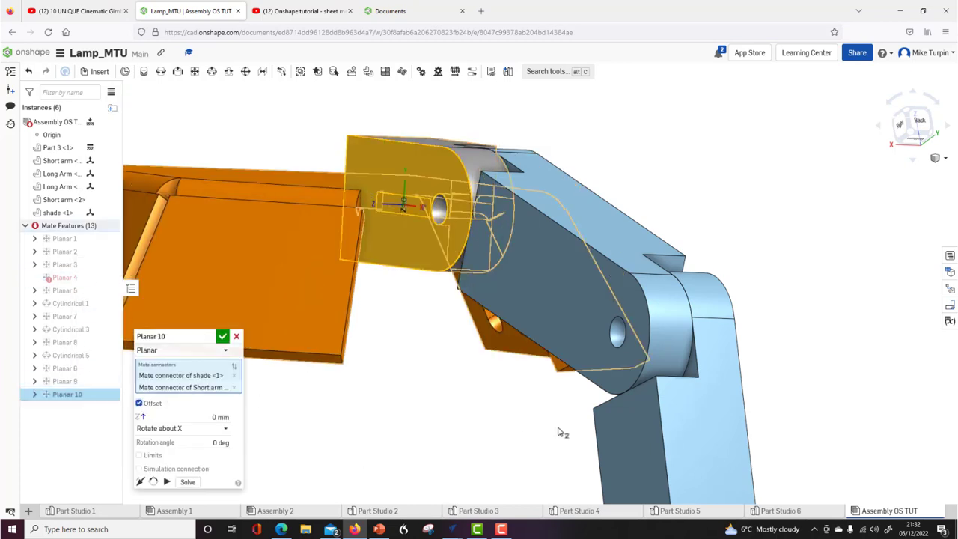
left_click(214, 416)
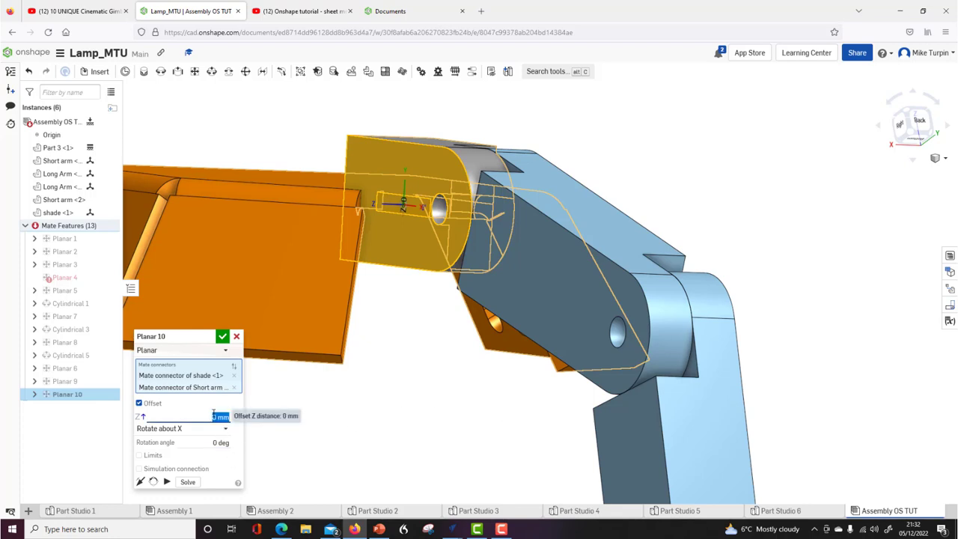
type("9")
key("Return")
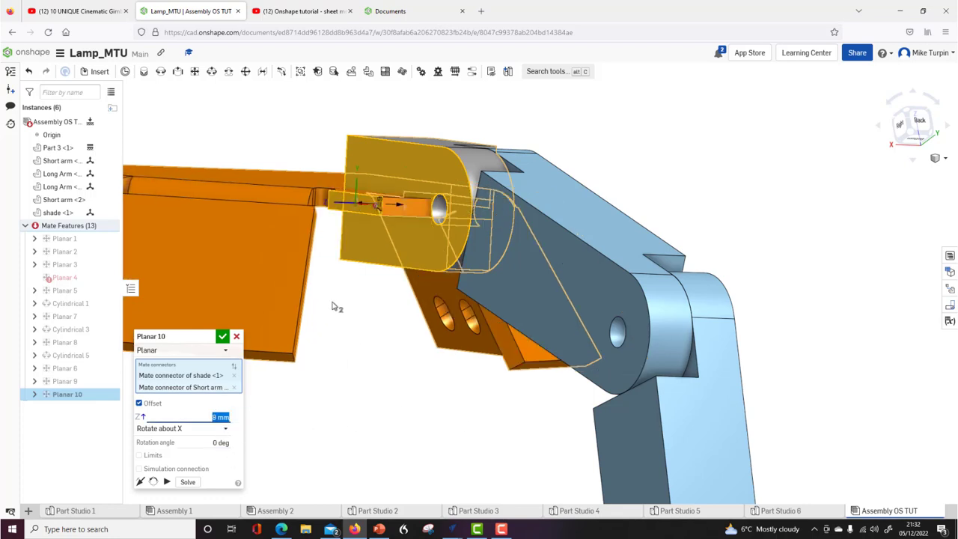
left_click(222, 337)
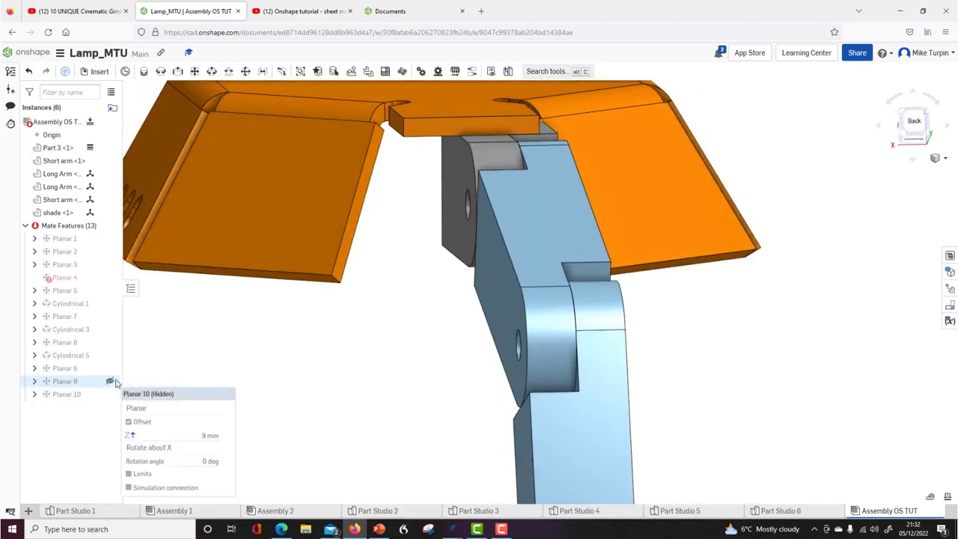
mouse_move(63, 397)
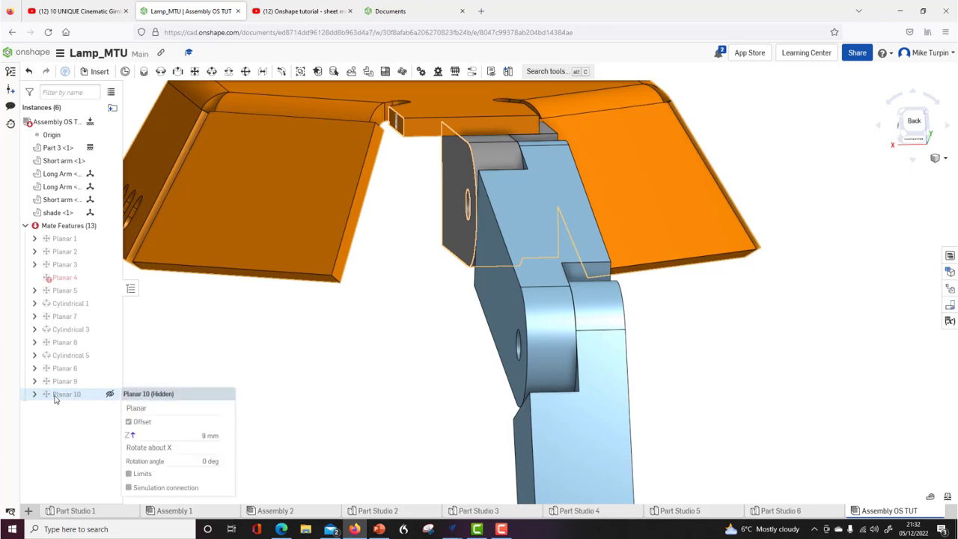
Change the Z offset of the Planar 10 mate between the shade tab and the short arm to 3 mm.
left_click(84, 401)
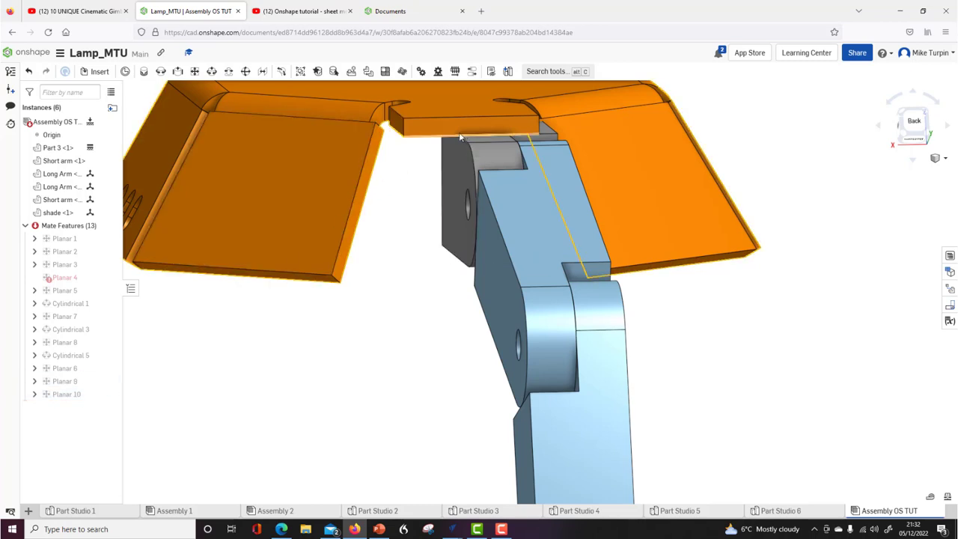
right_click(74, 393)
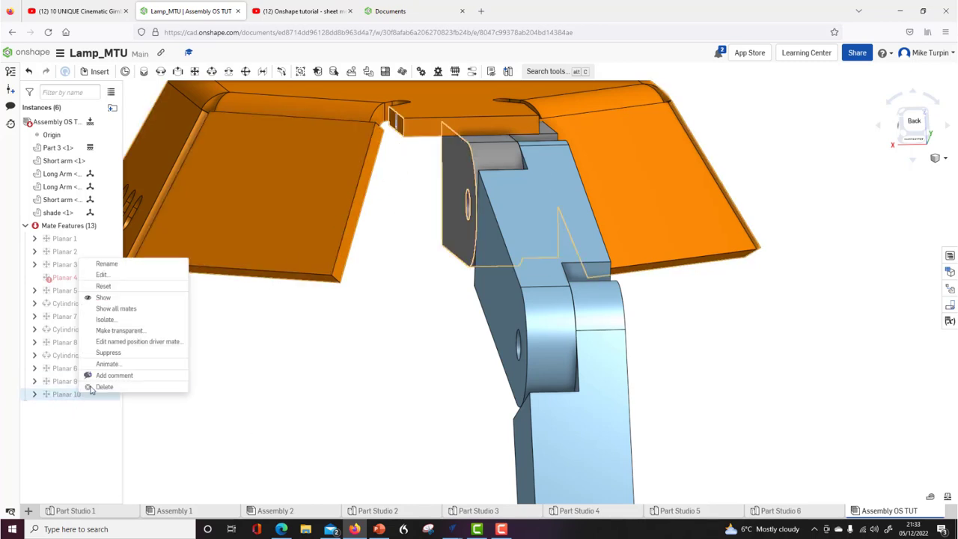
left_click(123, 274)
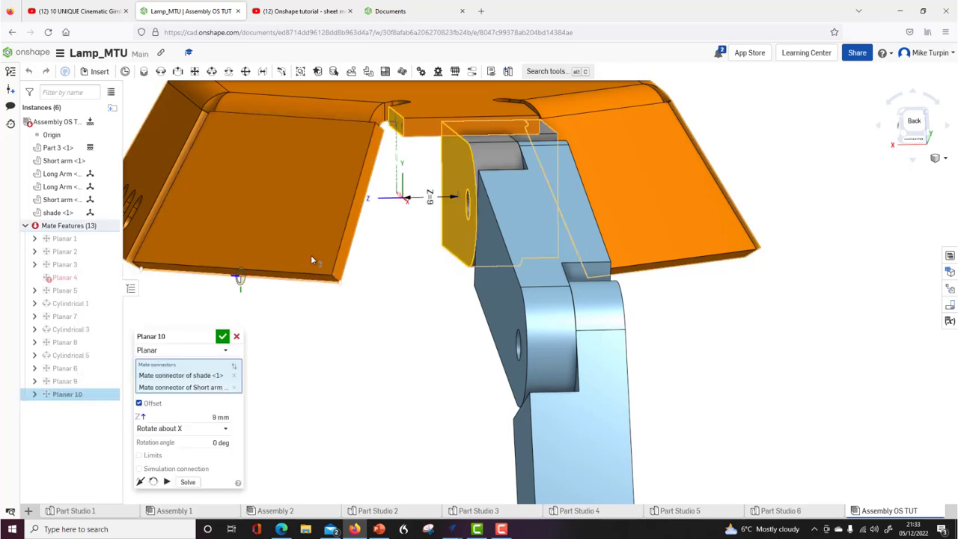
left_click(220, 417)
type("3")
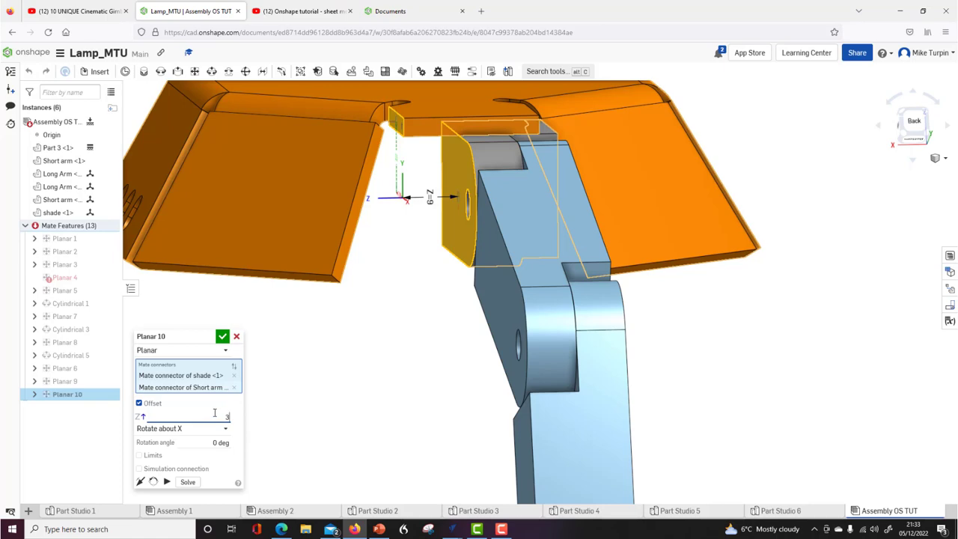
key("Return")
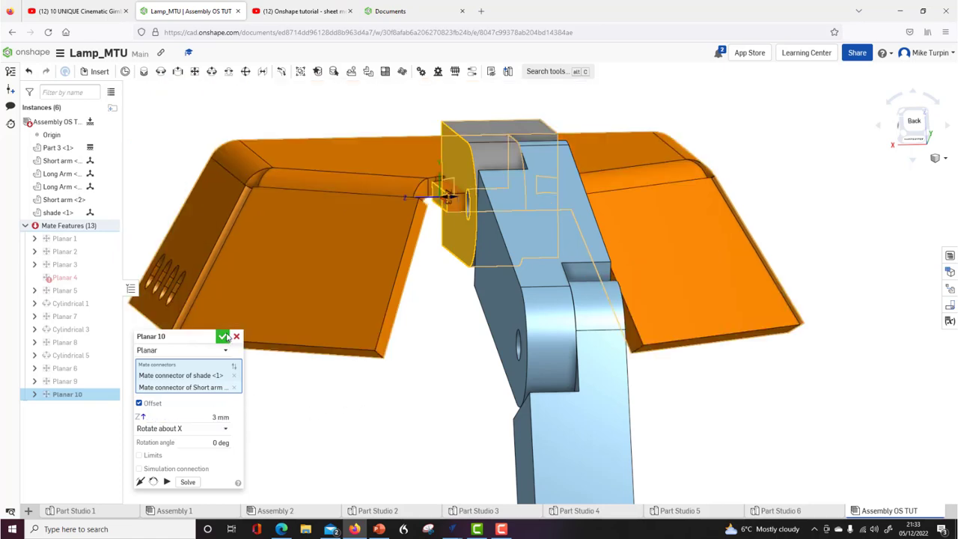
left_click(227, 336)
Examine the assembled lamp from several sides and move its arms and shade to test the joints.
right_click_drag(342, 357, 358, 437)
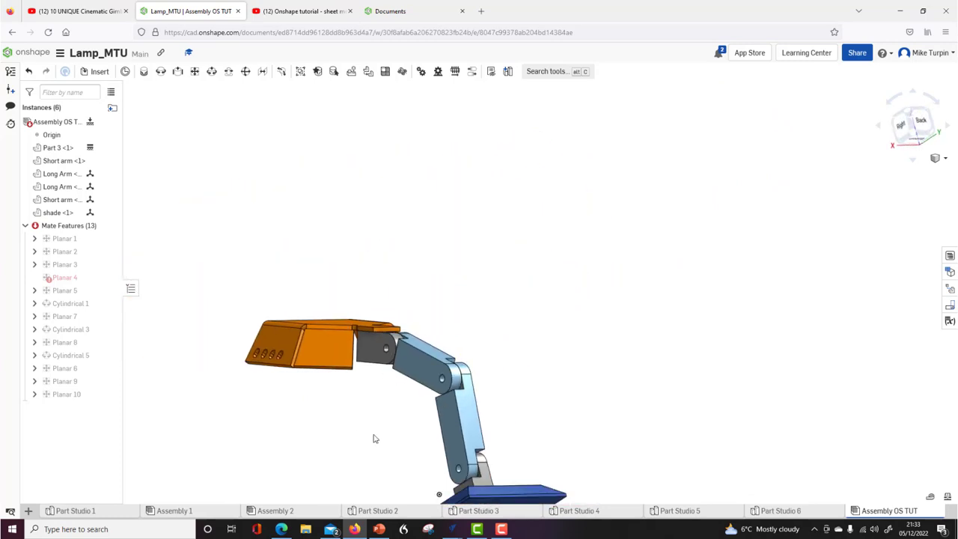
left_click(910, 115)
right_click_drag(391, 325, 410, 299)
left_click(919, 107)
left_click(902, 112)
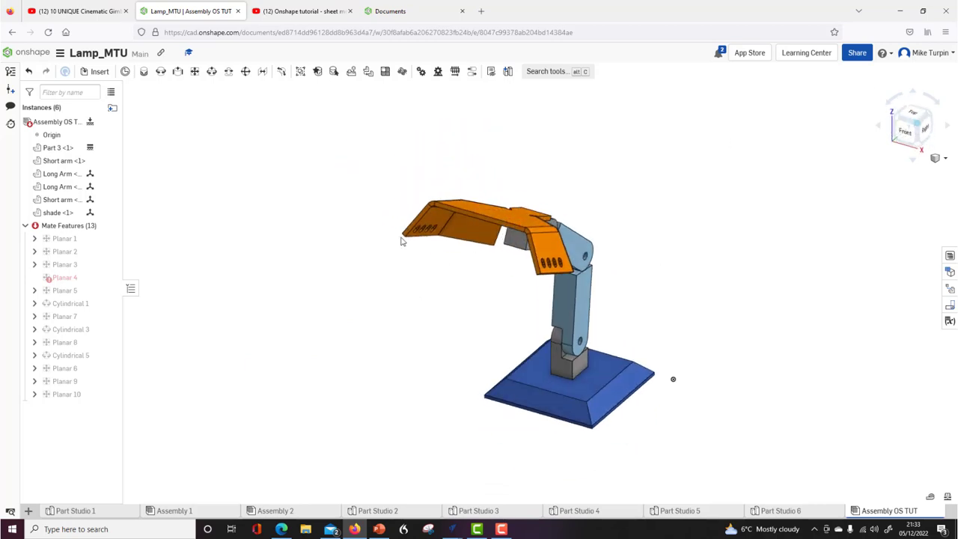
left_click_drag(557, 257, 635, 302)
right_click_drag(635, 302, 546, 275)
left_click_drag(546, 275, 458, 176)
right_click_drag(529, 308, 690, 305)
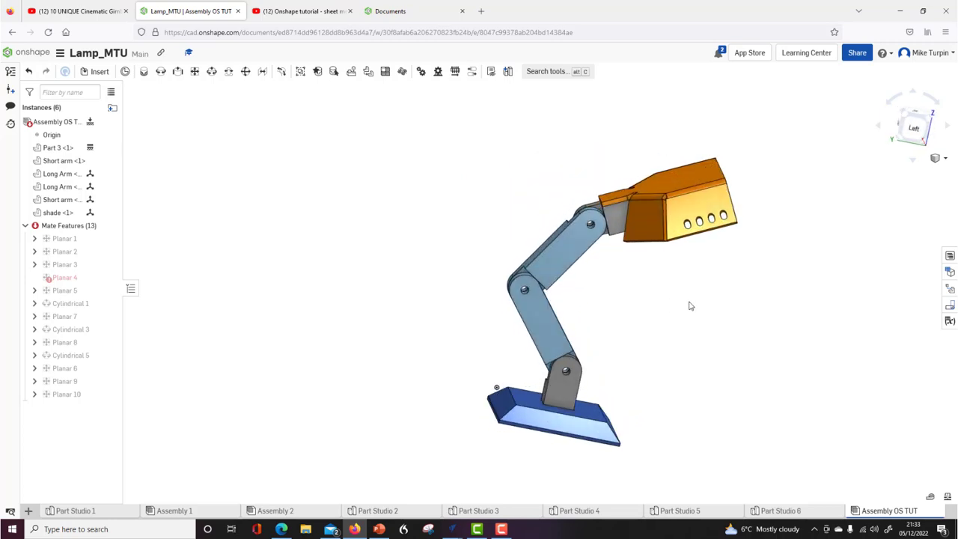
In Part Studio 6, make the orange shade semi-transparent with an appearance opacity of 0.58.
left_click(786, 510)
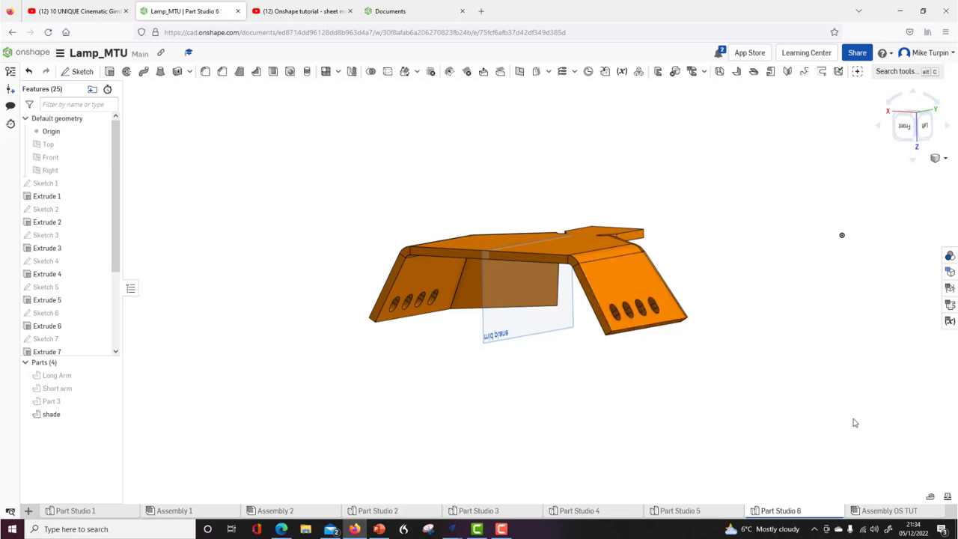
left_click(949, 256)
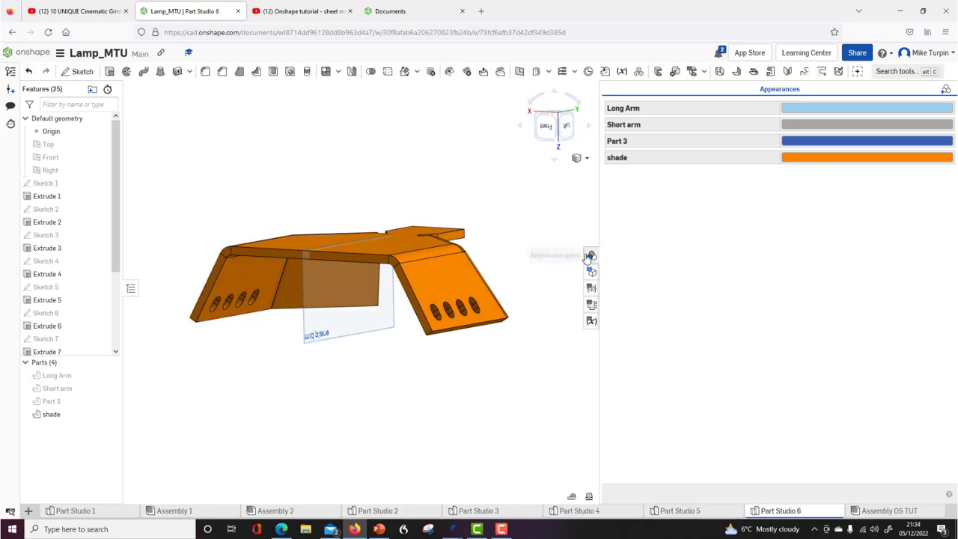
left_click(807, 166)
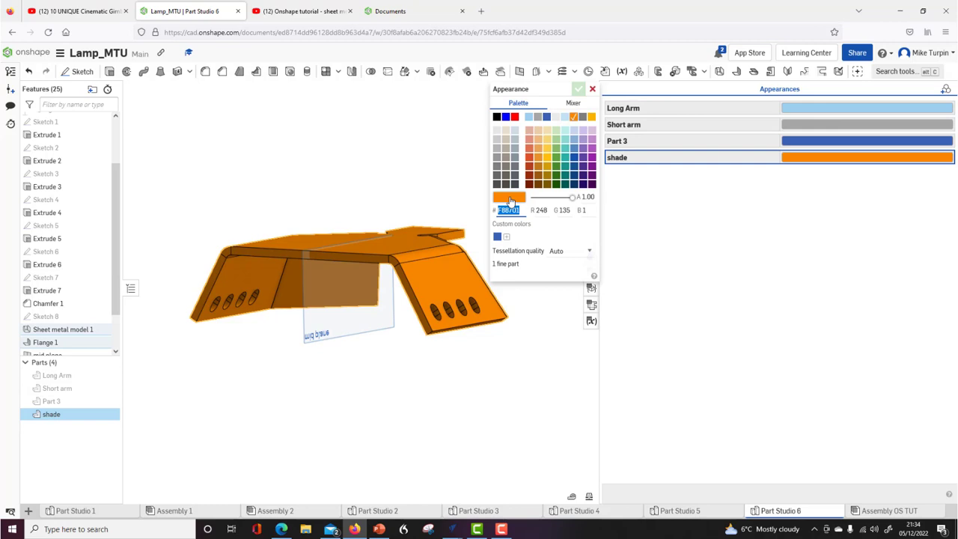
left_click_drag(571, 198, 554, 207)
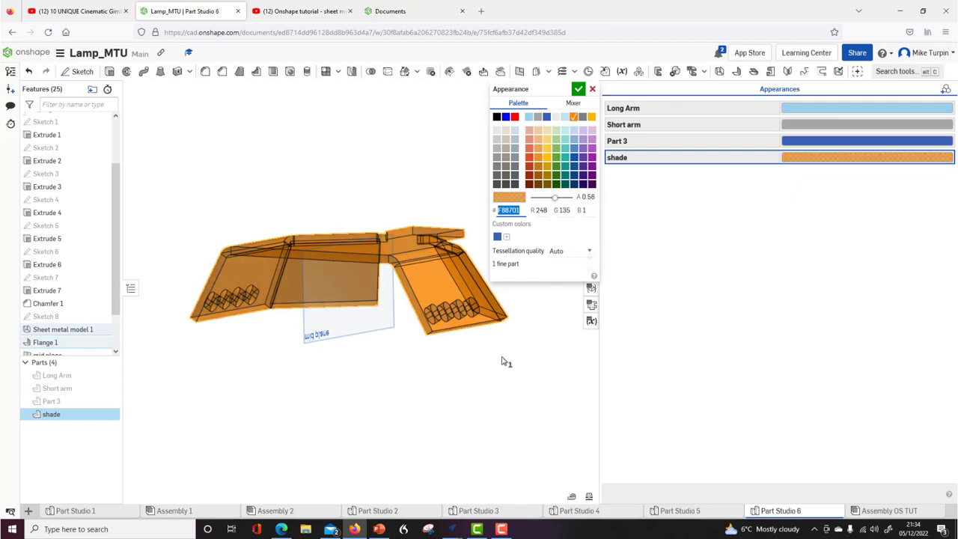
left_click(577, 89)
right_click_drag(484, 391, 466, 406)
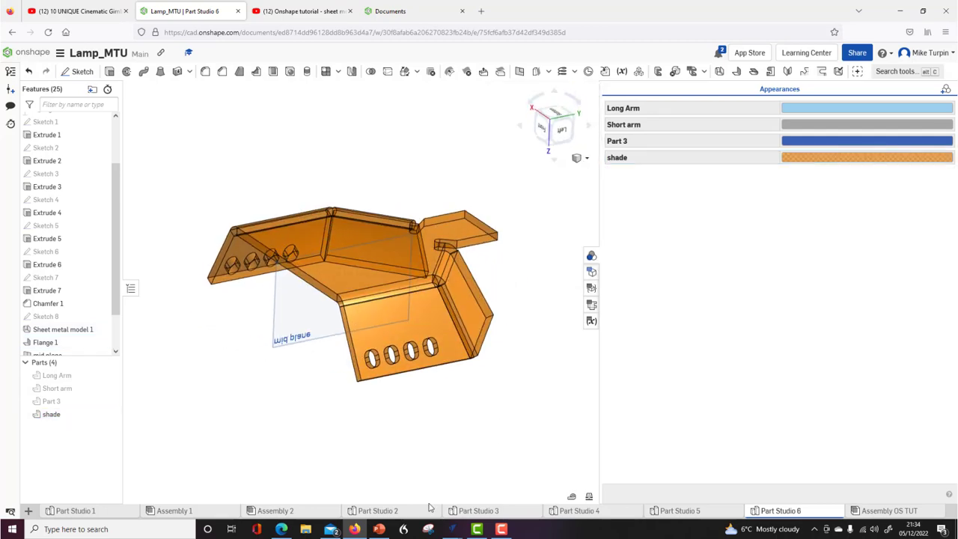
left_click(592, 256)
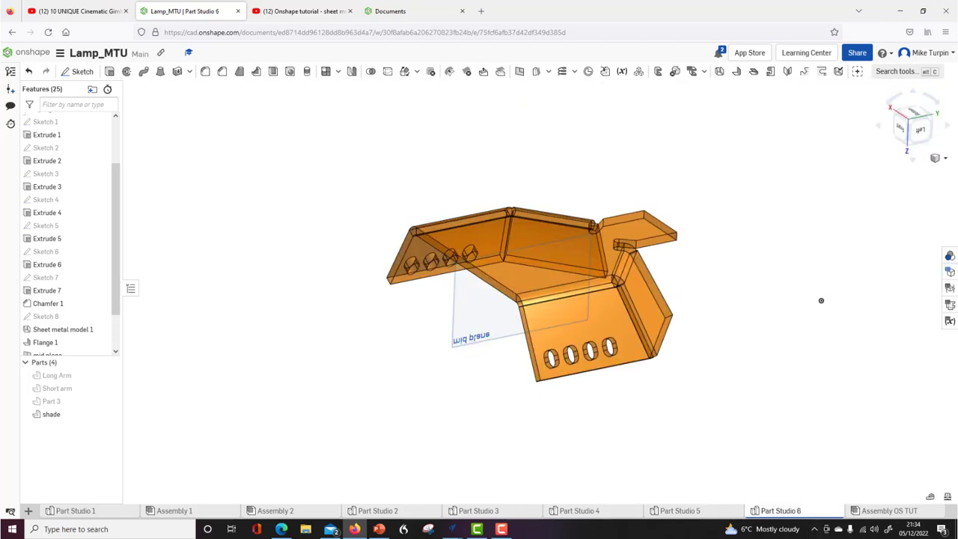
Return to Assembly OS TUT, swing the lamp's arms into a different pose and inspect the semi-transparent shade up close.
left_click(889, 511)
right_click_drag(536, 310, 597, 288)
left_click_drag(586, 238, 580, 336)
key("shift+7")
scroll(645, 200, "up", 4)
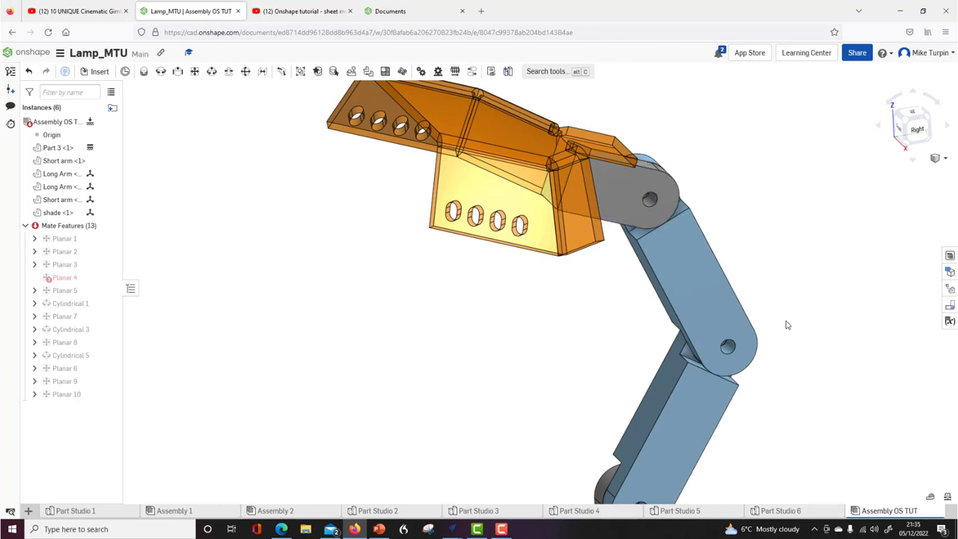
scroll(652, 330, "down", 5)
middle_click_drag(601, 325, 559, 286)
Display the shade's sheet metal table and flat pattern in Part Studio 6 and review its DXF/DWG export settings without exporting.
left_click(778, 510)
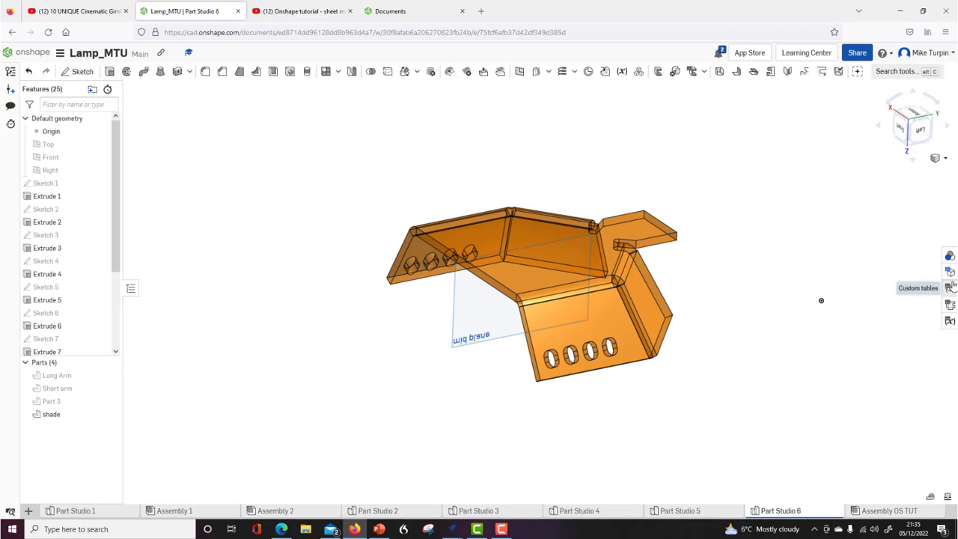
left_click(950, 303)
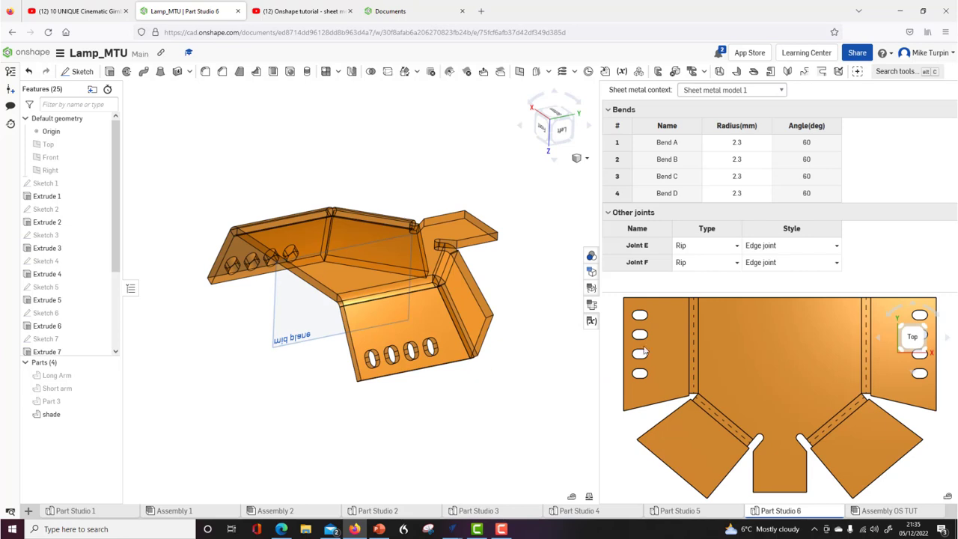
right_click(709, 347)
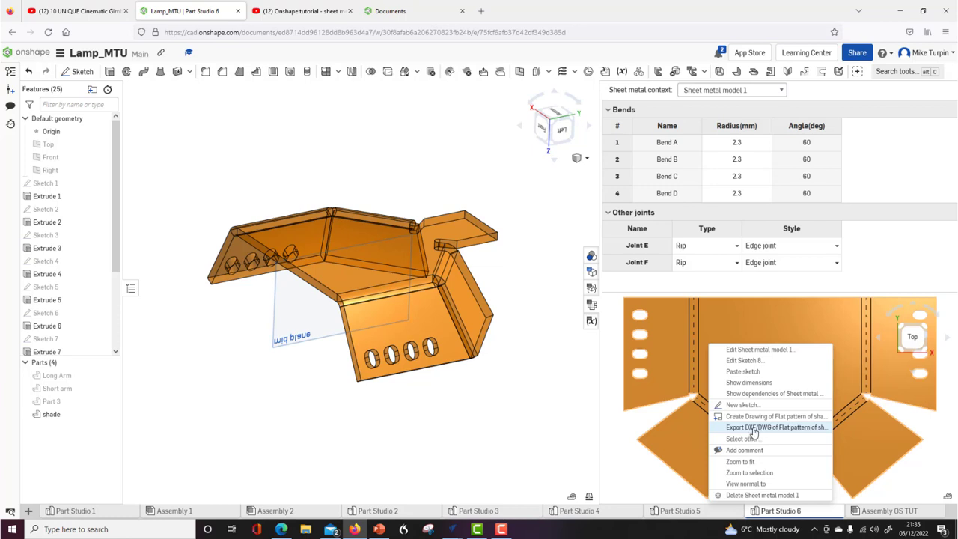
left_click(754, 431)
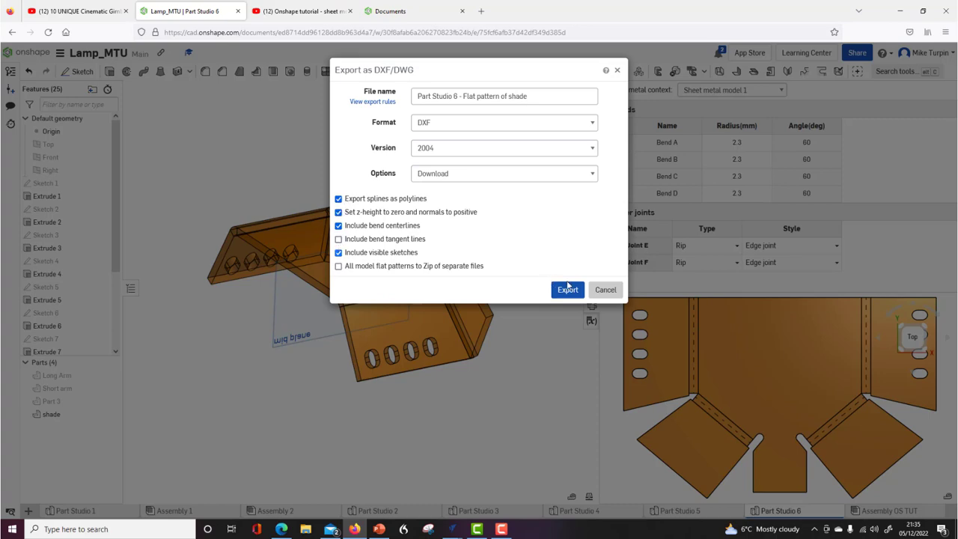
left_click(606, 292)
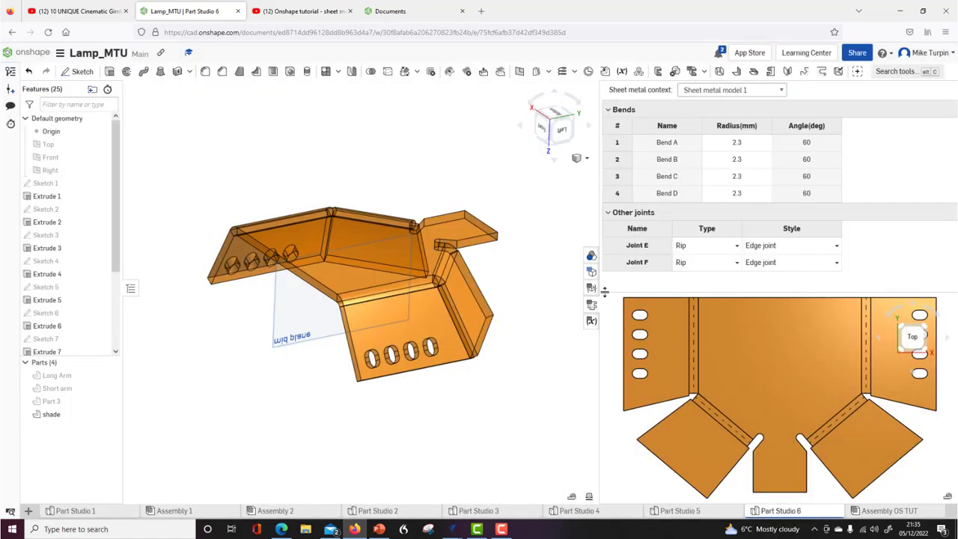
scroll(544, 382, "down", 1)
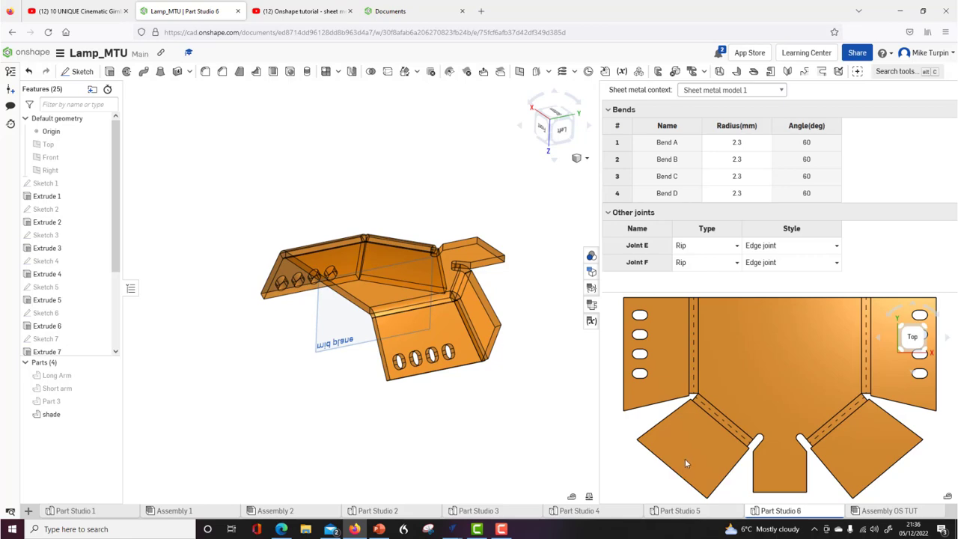
Export Assembly OS TUT as a 3MF file at Medium resolution using the Download option.
left_click(878, 512)
right_click_drag(492, 283, 486, 312)
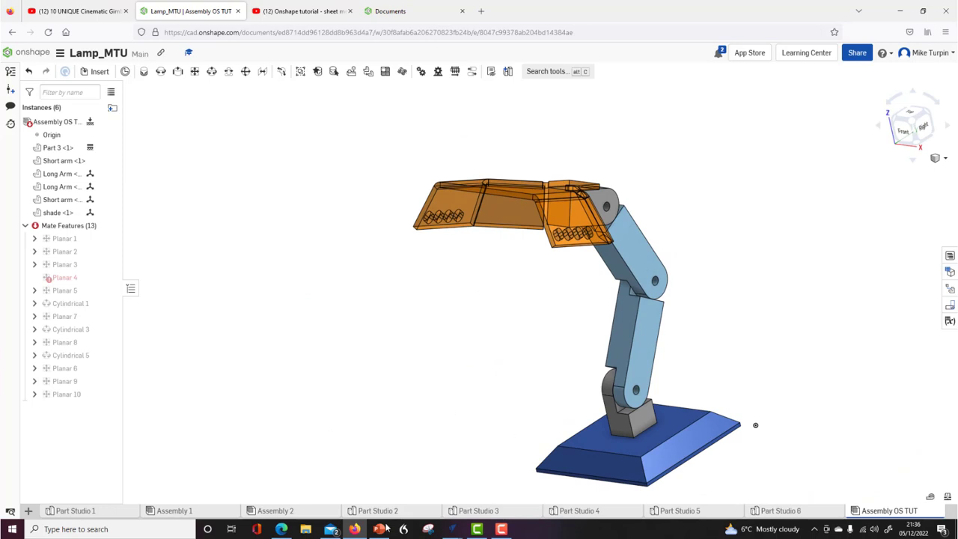
right_click(876, 513)
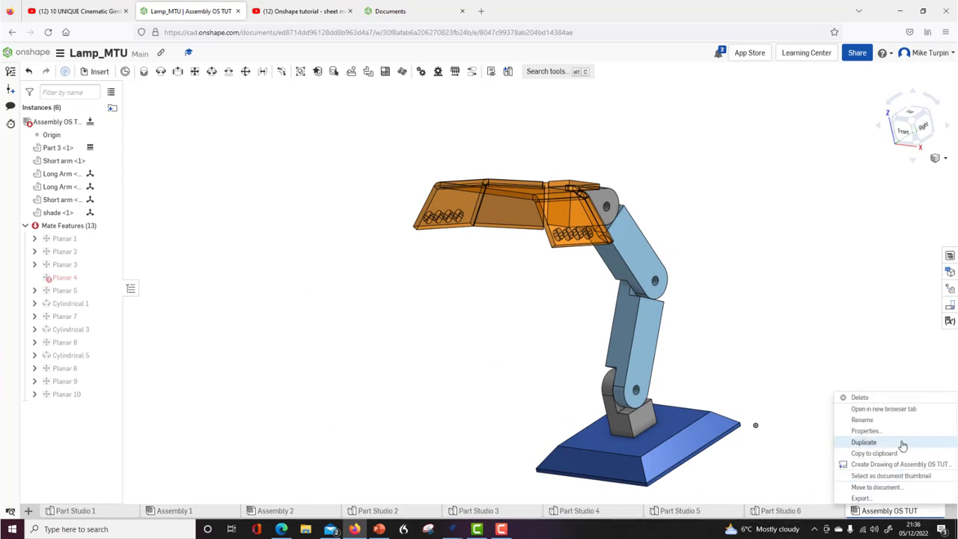
left_click(878, 498)
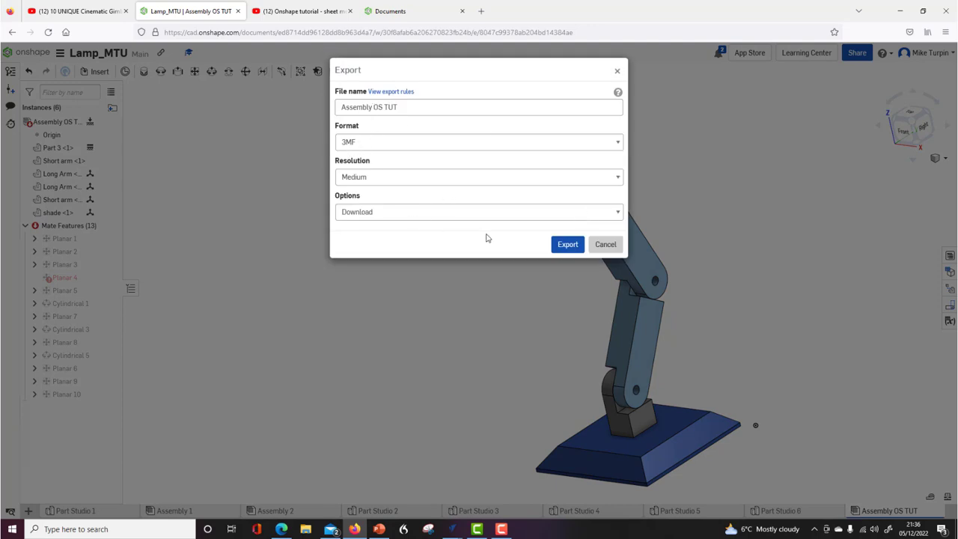
left_click(564, 246)
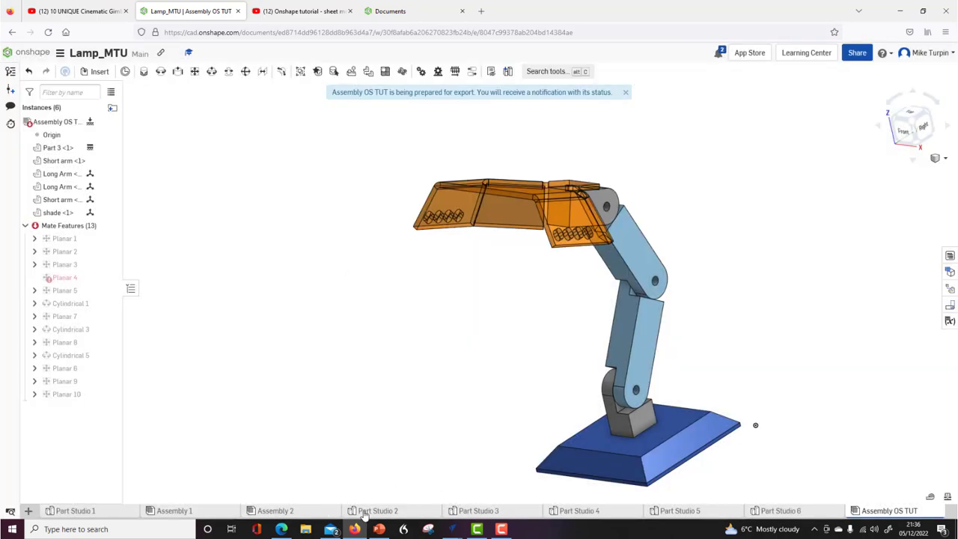
Switch to PowerPoint and insert the Assembly OS TUT 3D model from the Downloads folder onto the blank slide.
left_click(378, 529)
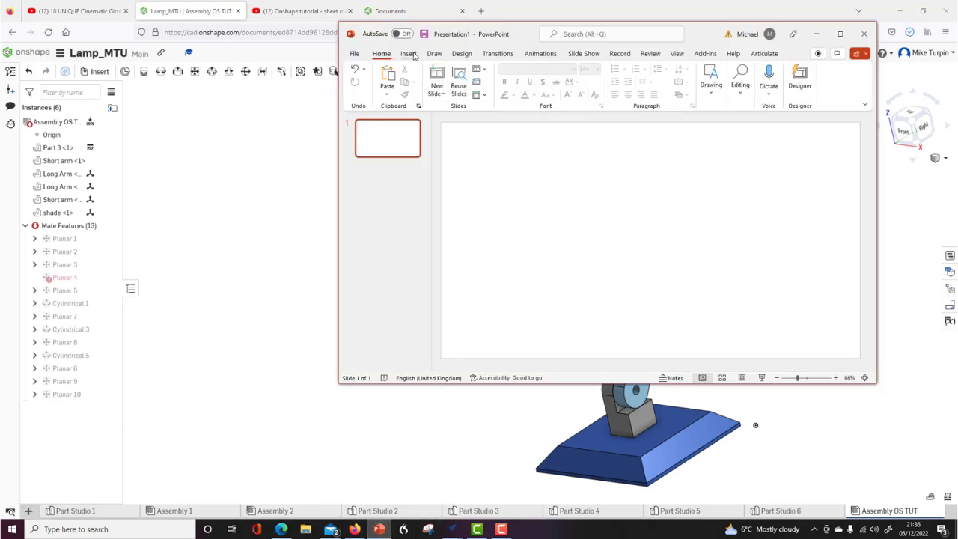
left_click(849, 34)
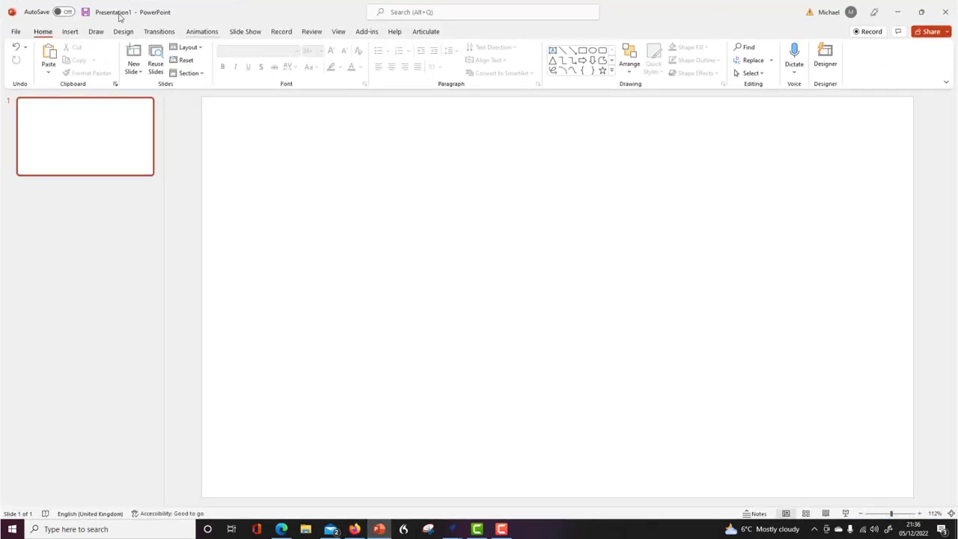
left_click(70, 32)
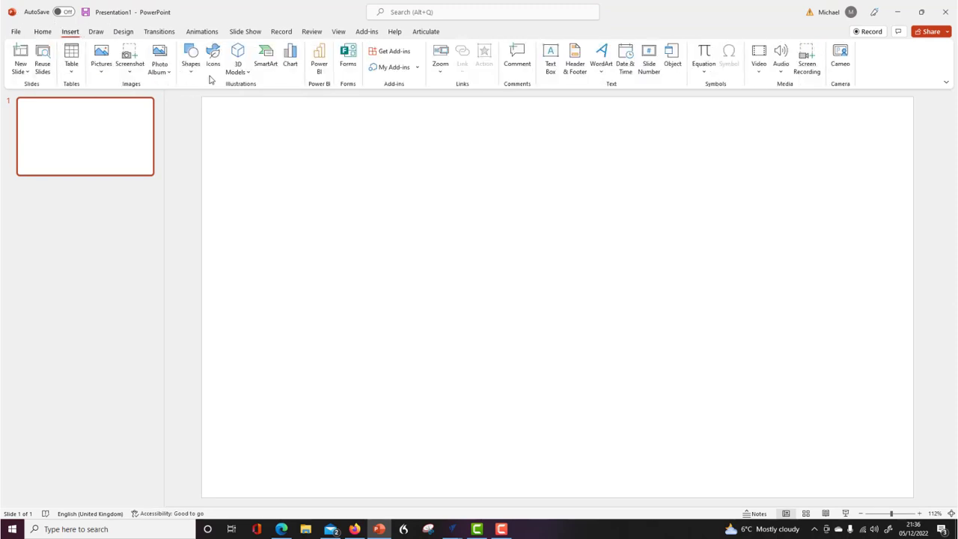
left_click(239, 72)
left_click(257, 101)
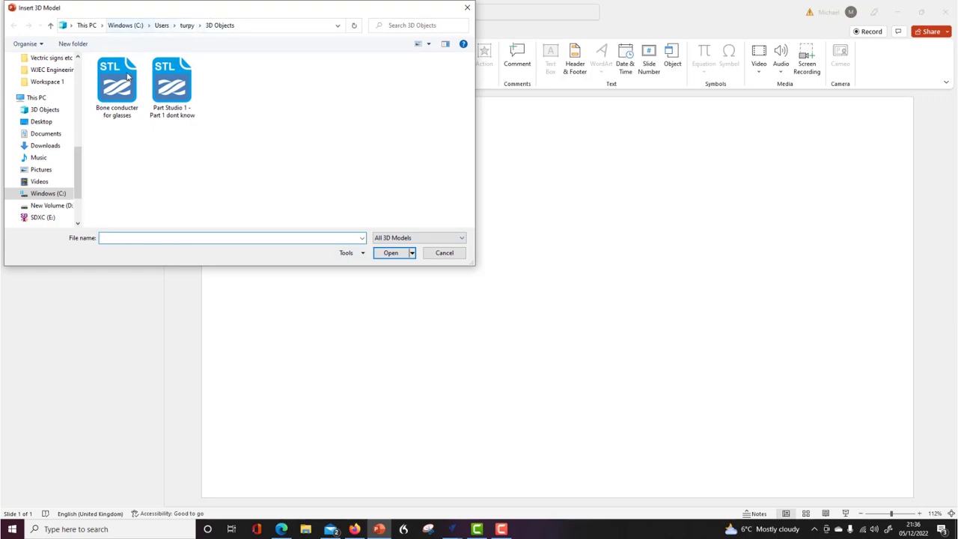
left_click(45, 145)
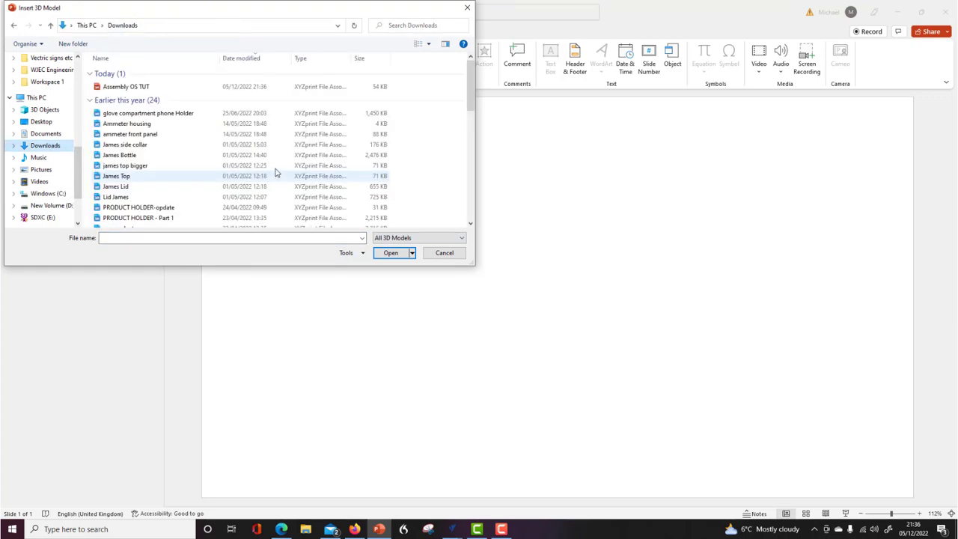
left_click(119, 88)
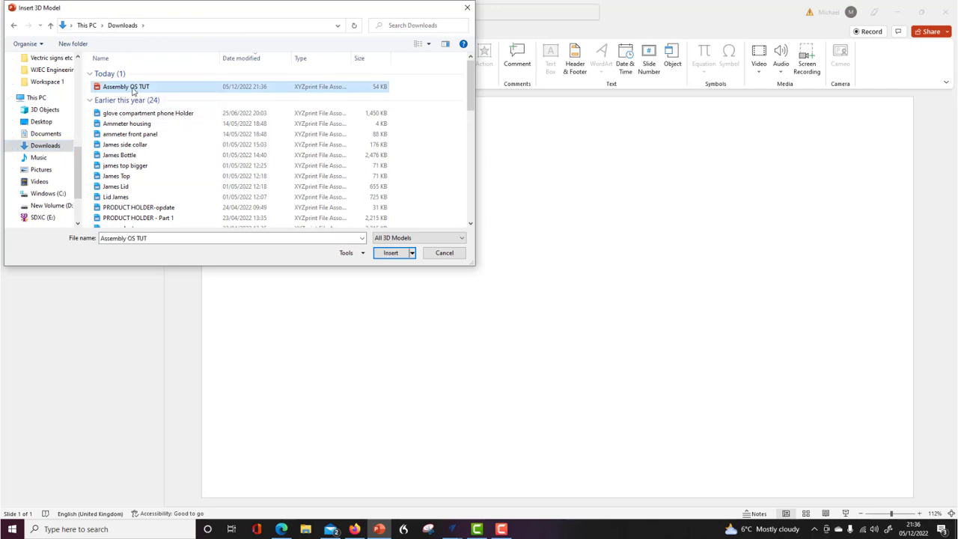
left_click(390, 252)
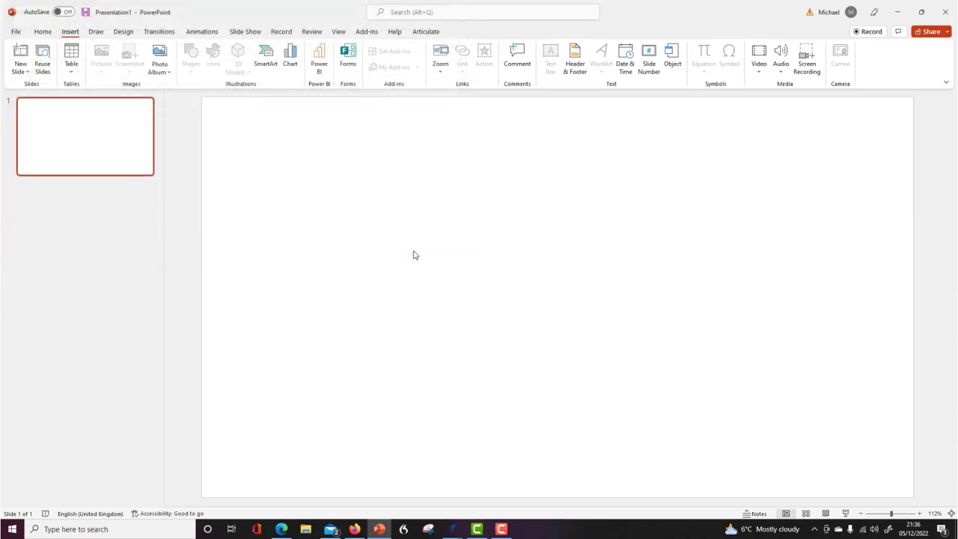
left_click(740, 292)
right_click(738, 294)
left_click(706, 325)
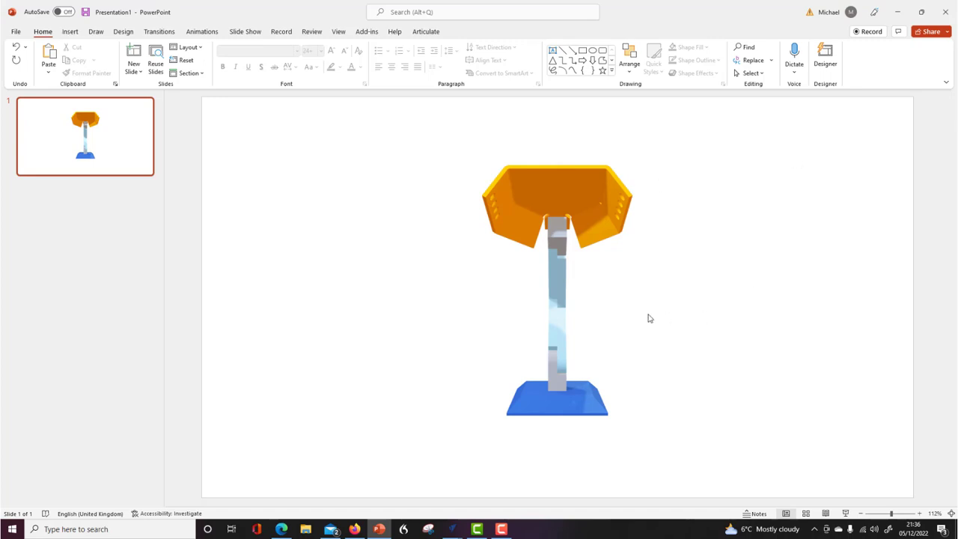
Rotate the 3D lamp model to an angled side view and move it to the upper-left area of the slide.
left_click(558, 288)
left_click_drag(558, 288, 473, 330)
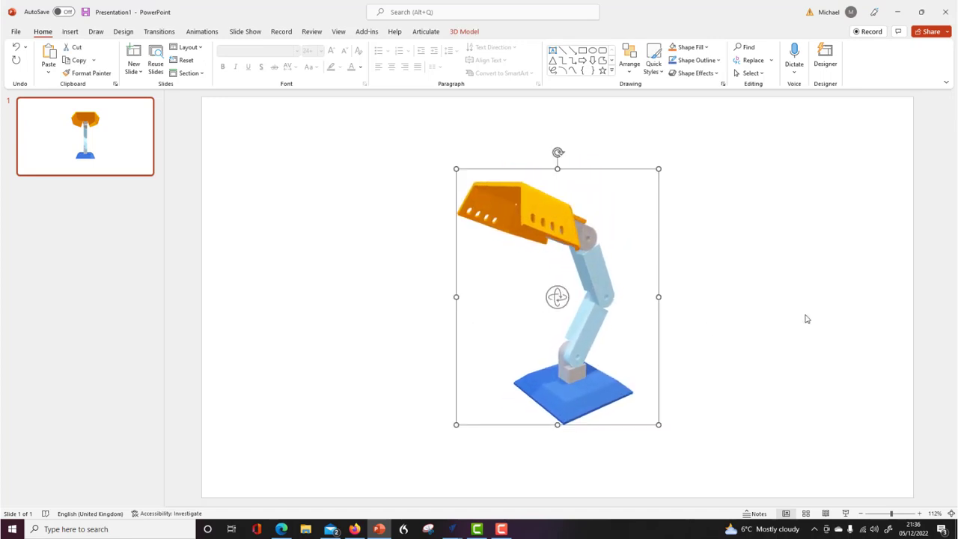
left_click(806, 319)
left_click_drag(582, 278, 394, 227)
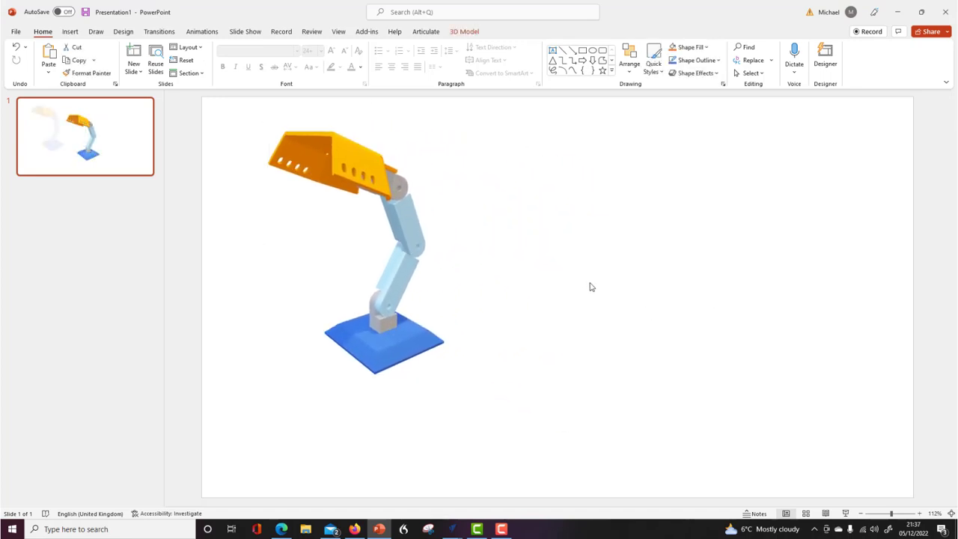
Copy the lamp 3D model on the slide to the clipboard.
right_click(387, 295)
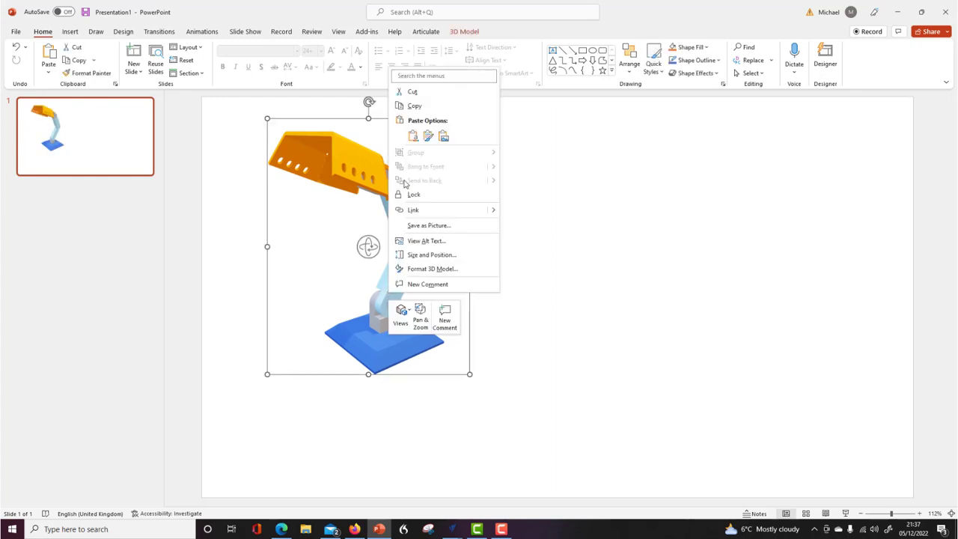
left_click(417, 107)
right_click(618, 223)
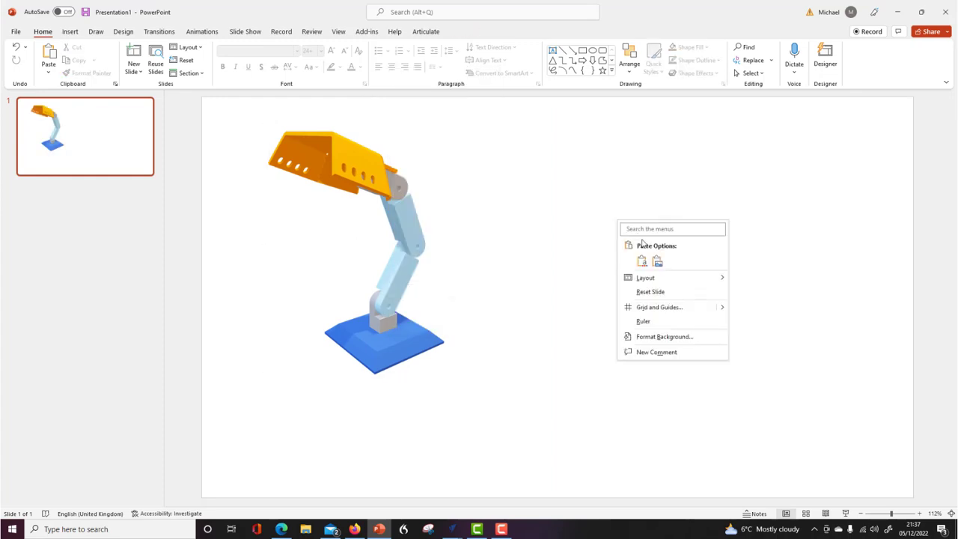
left_click(657, 260)
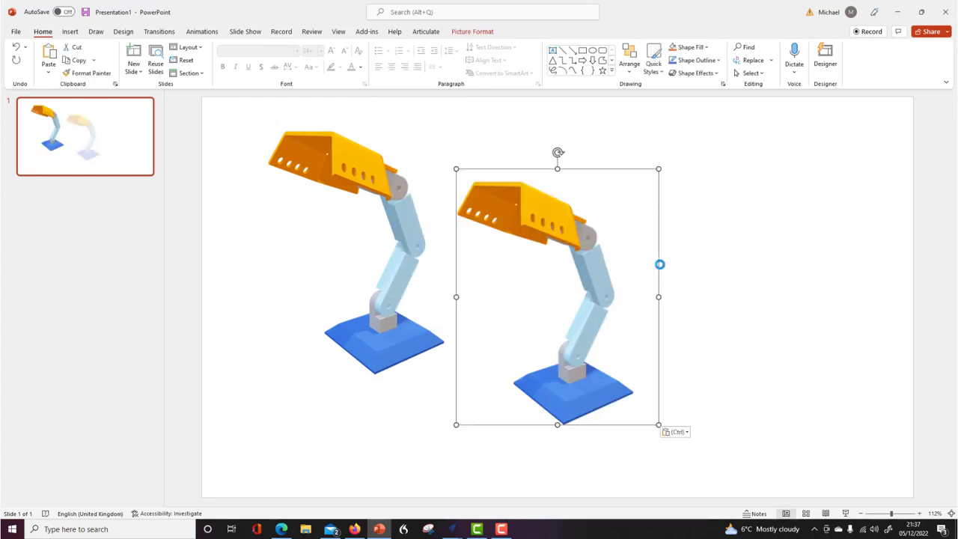
key("Delete")
Paste the copied lamp as a second 3D model beside the first and rotate it so its shade faces the opposite way.
right_click(590, 263)
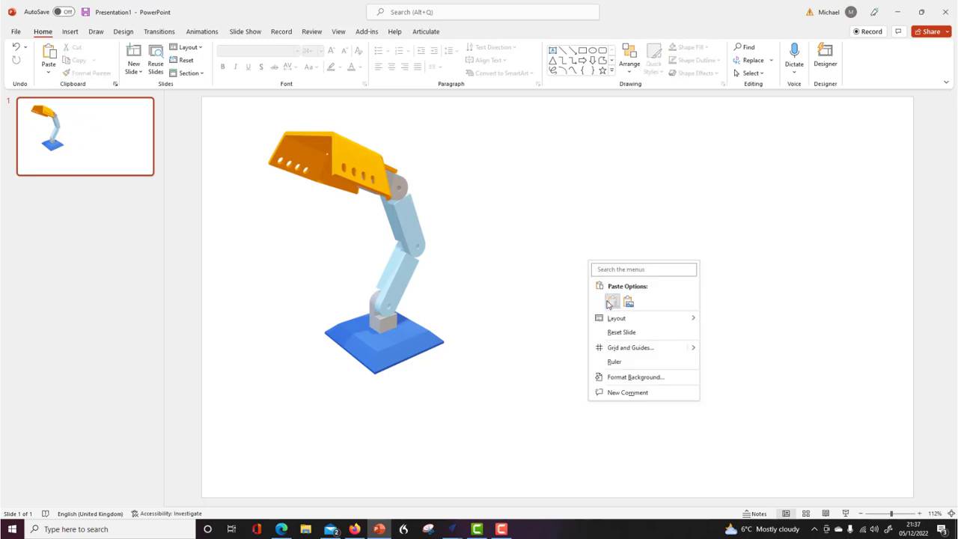
left_click(608, 303)
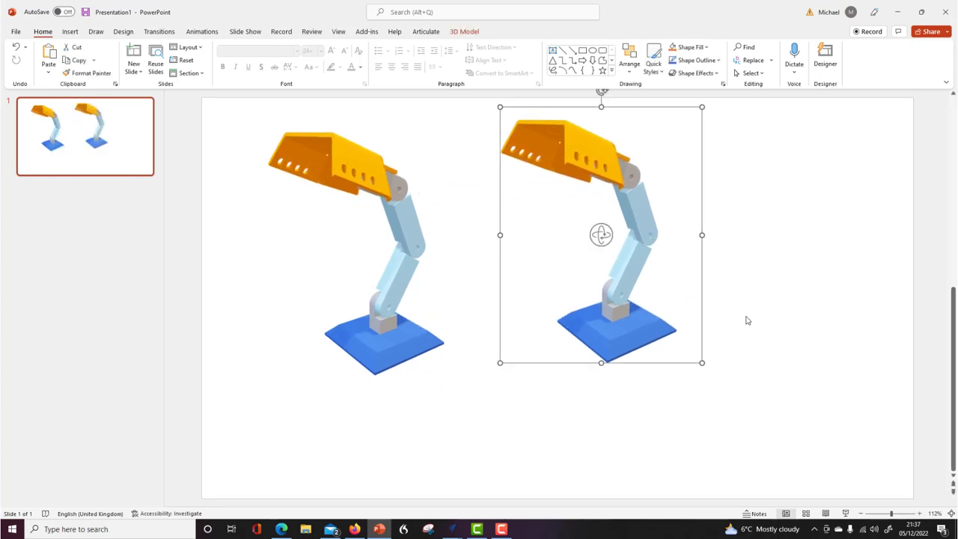
left_click_drag(606, 256, 778, 244)
left_click(765, 295)
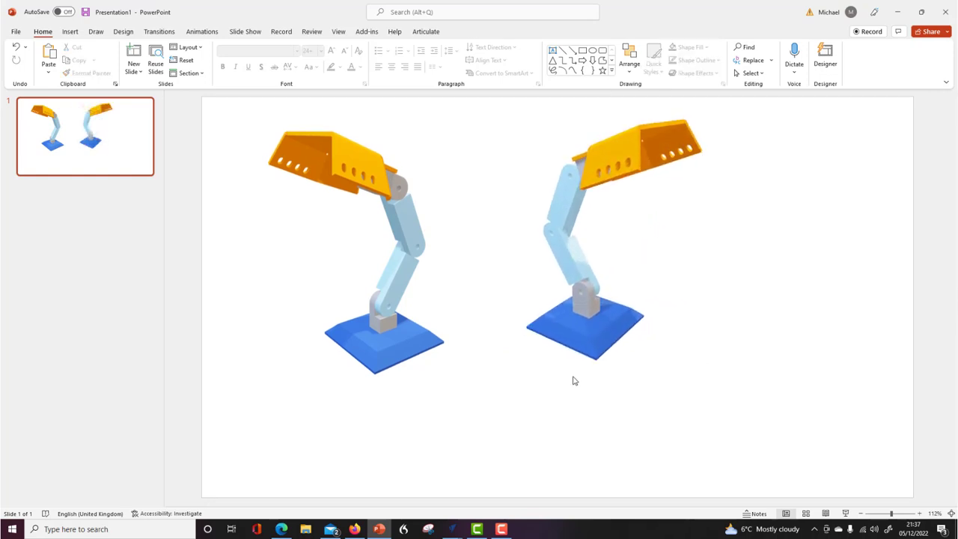
right_click(530, 406)
left_click(492, 418)
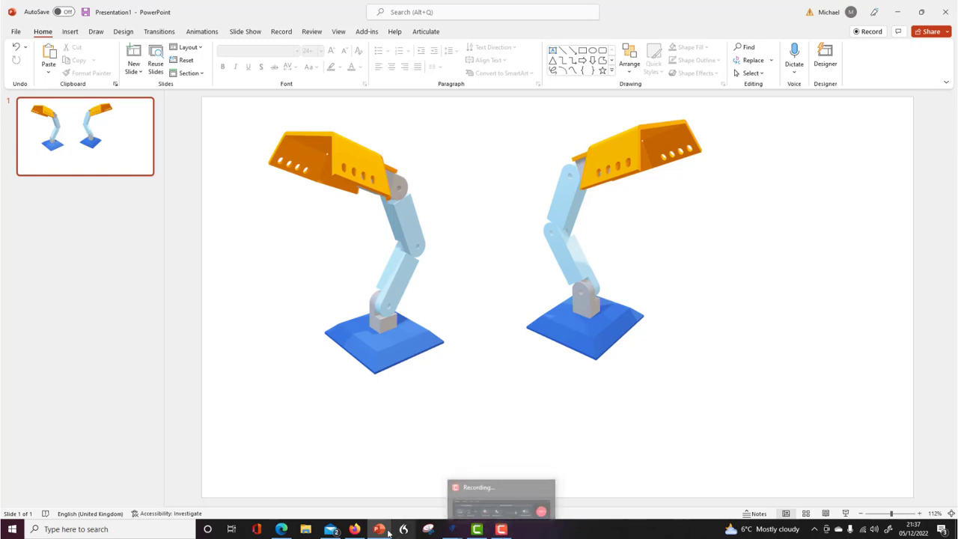
mouse_move(359, 533)
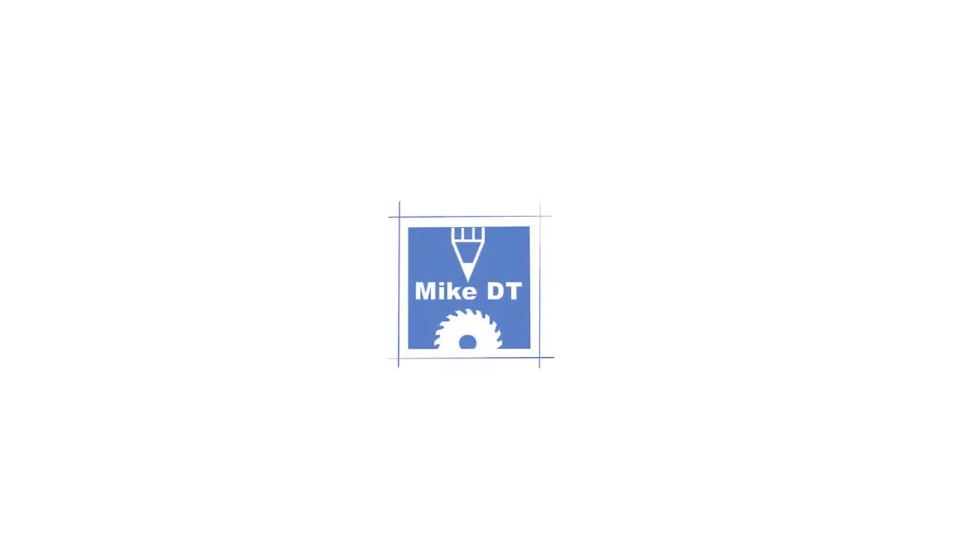